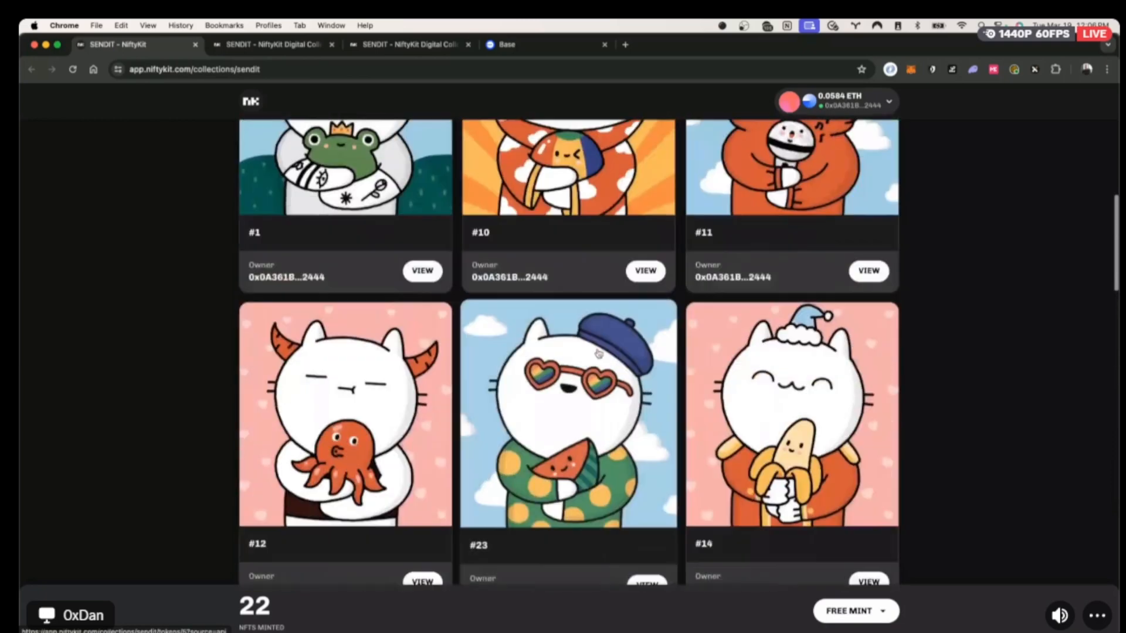
# Open the SENDIT collection's management page, then return to the account's Collections list.
pyautogui.scroll(-6, 598, 352)
pyautogui.scroll(8, 598, 353)
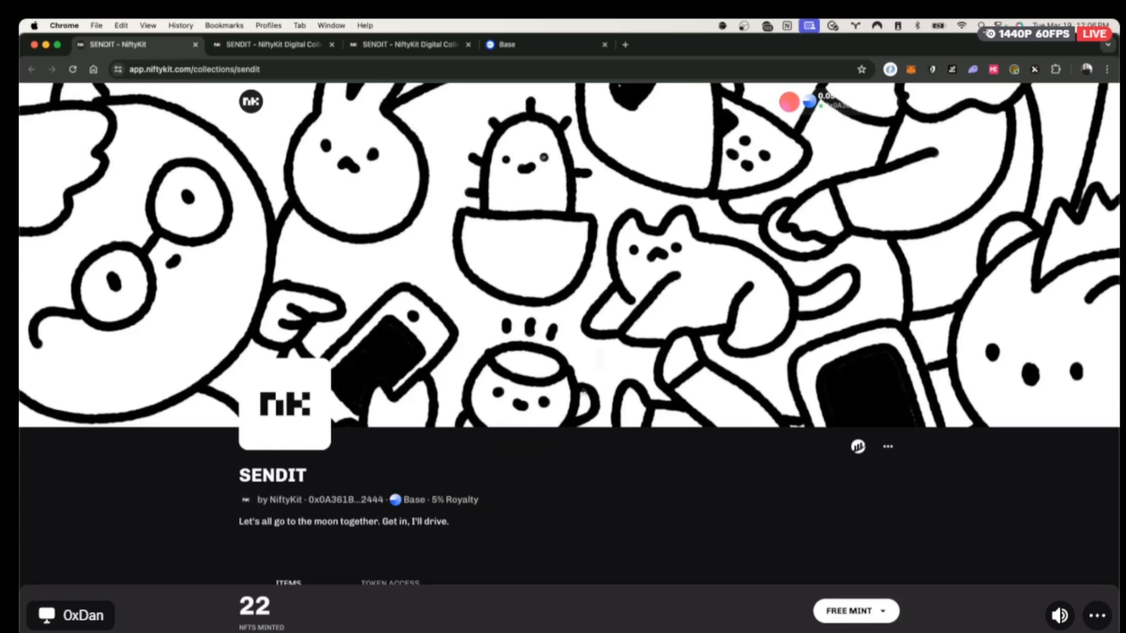
pyautogui.click(283, 45)
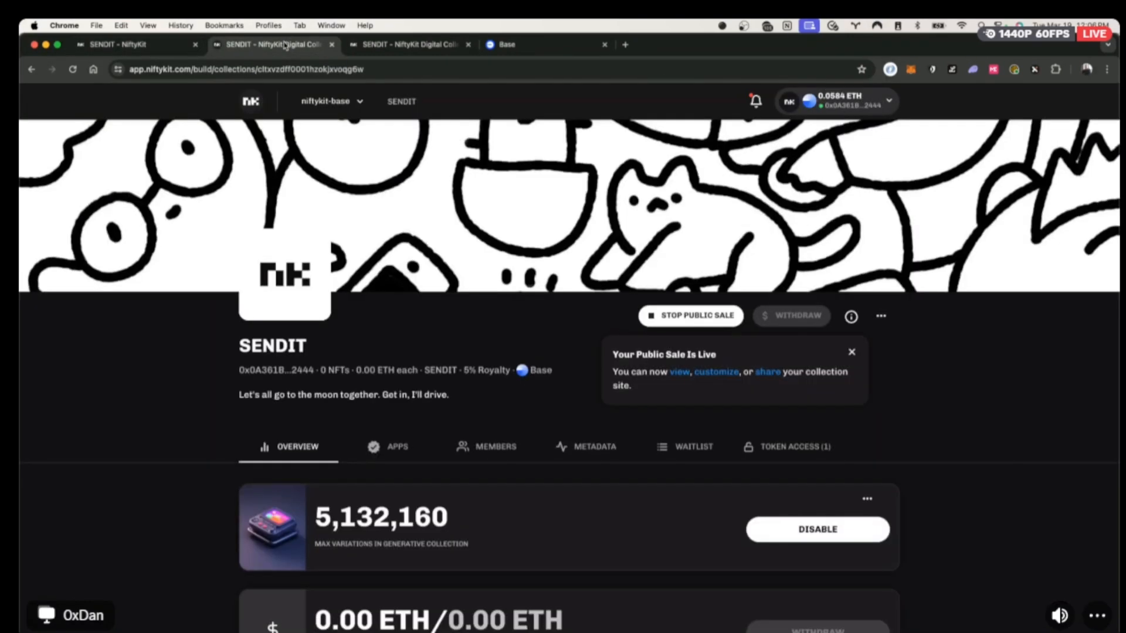
pyautogui.click(262, 100)
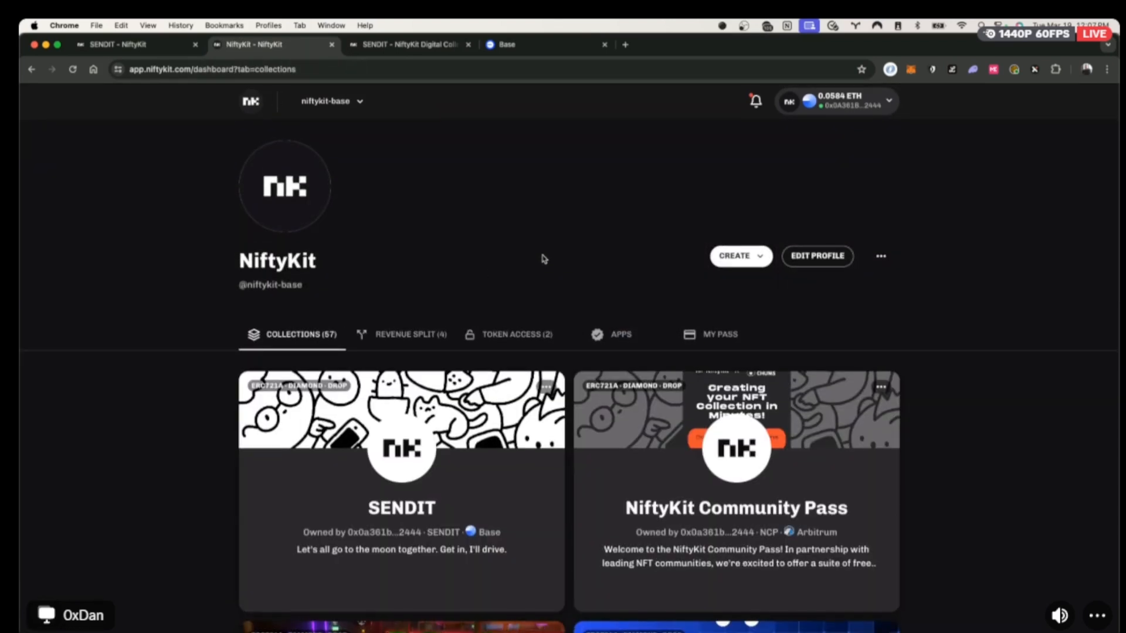
# Start creating a new collection of the Drop type.
pyautogui.click(746, 257)
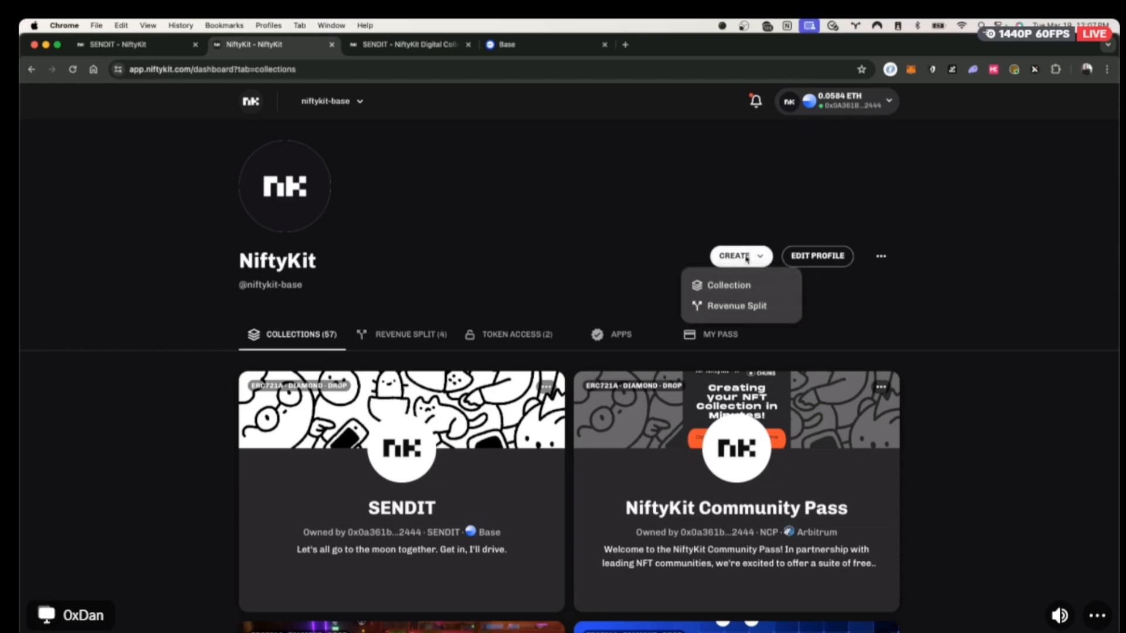
pyautogui.click(745, 288)
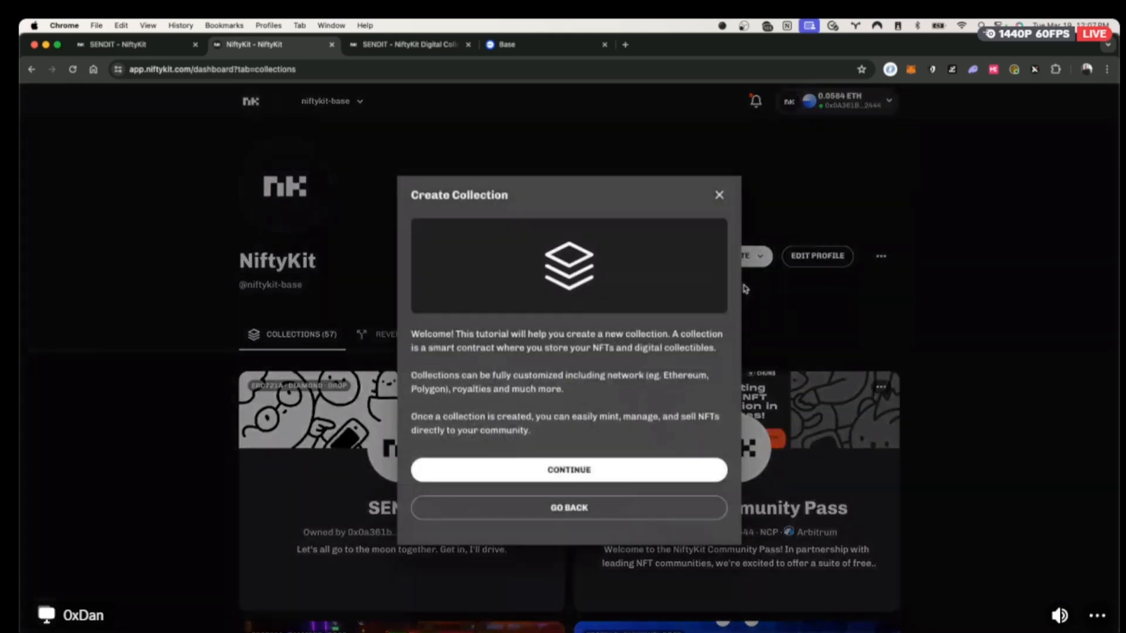
pyautogui.click(589, 479)
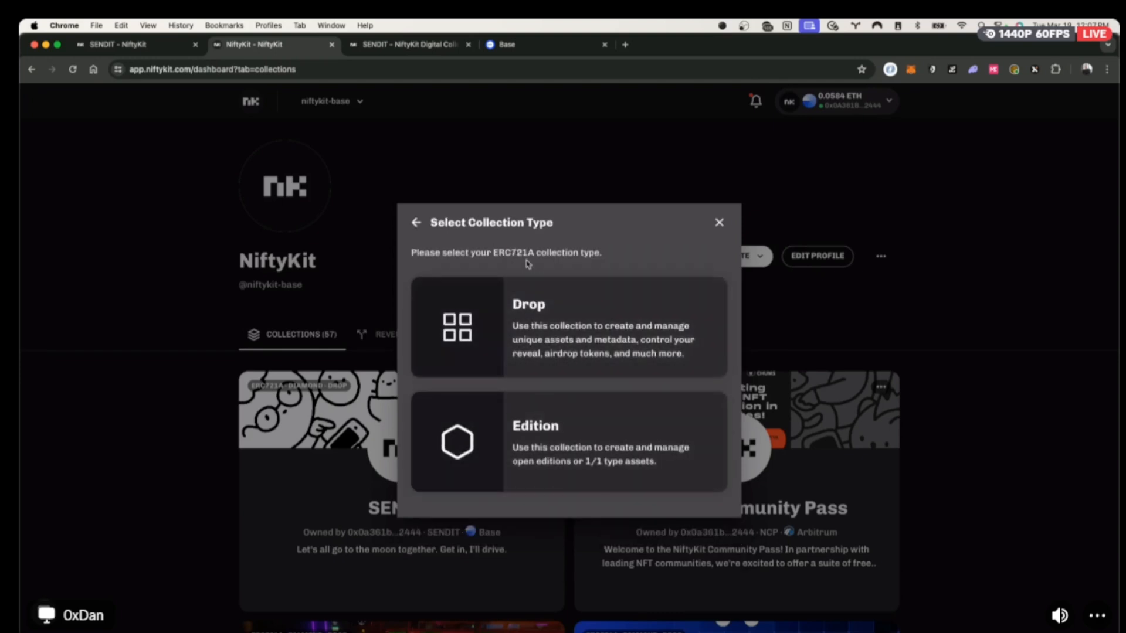
pyautogui.click(548, 311)
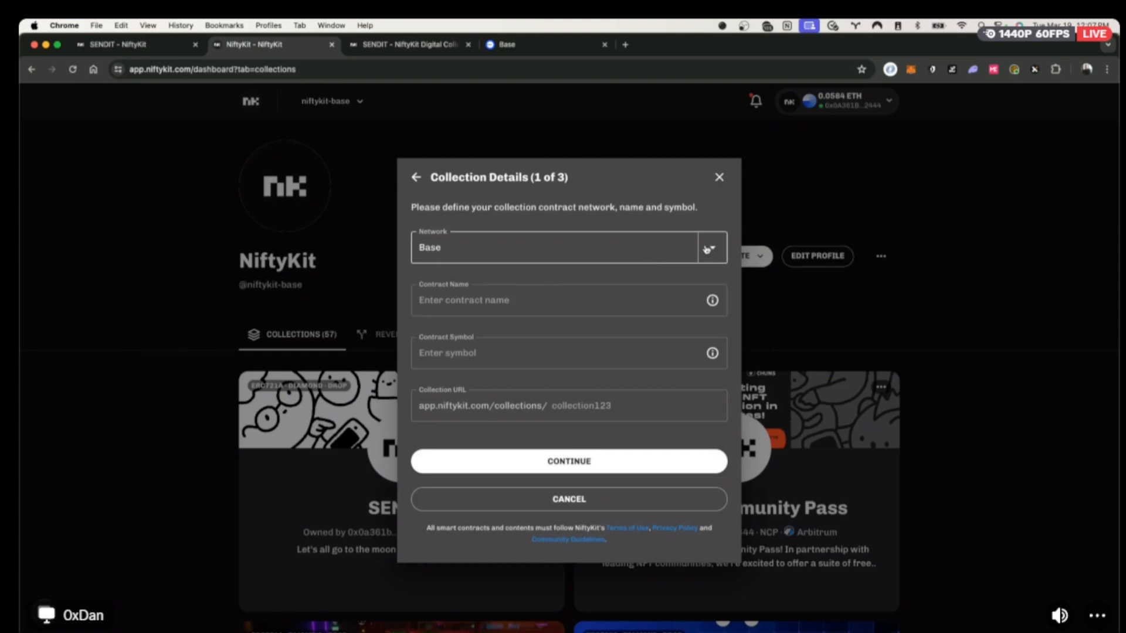
# Keep Base as the collection's network and bring up the Base Bridge deposit page.
pyautogui.click(708, 248)
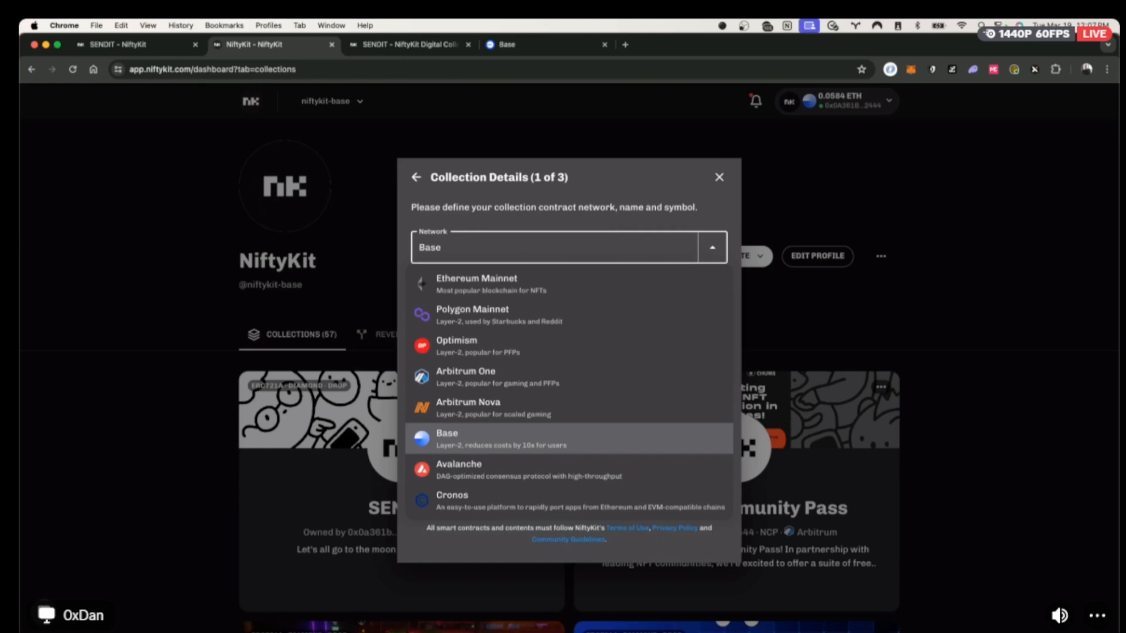
pyautogui.click(517, 440)
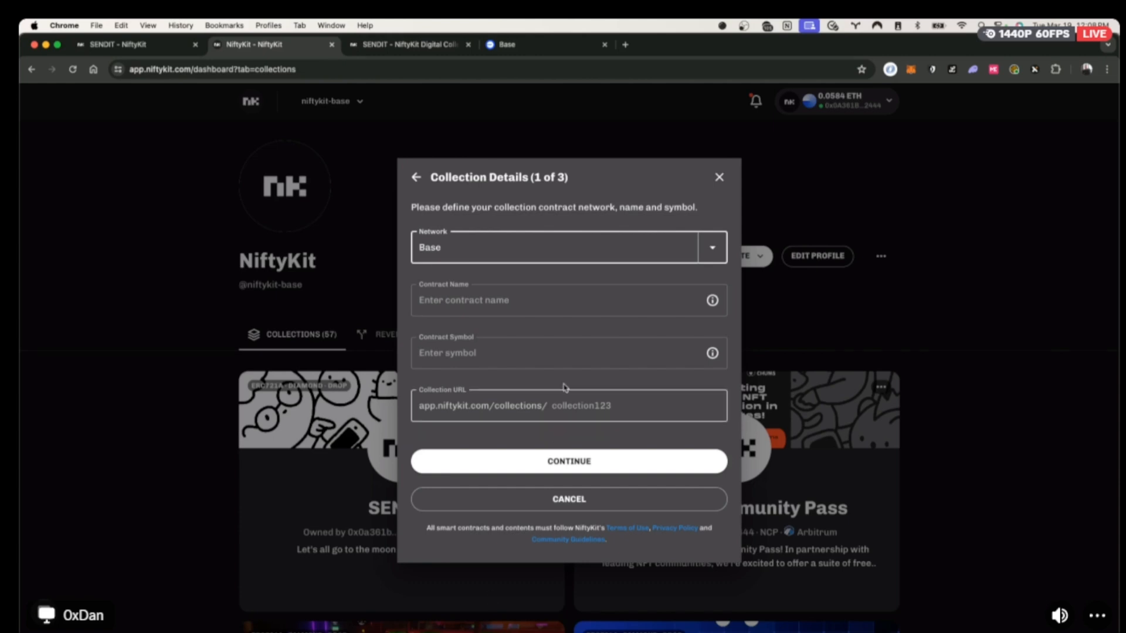
pyautogui.click(551, 51)
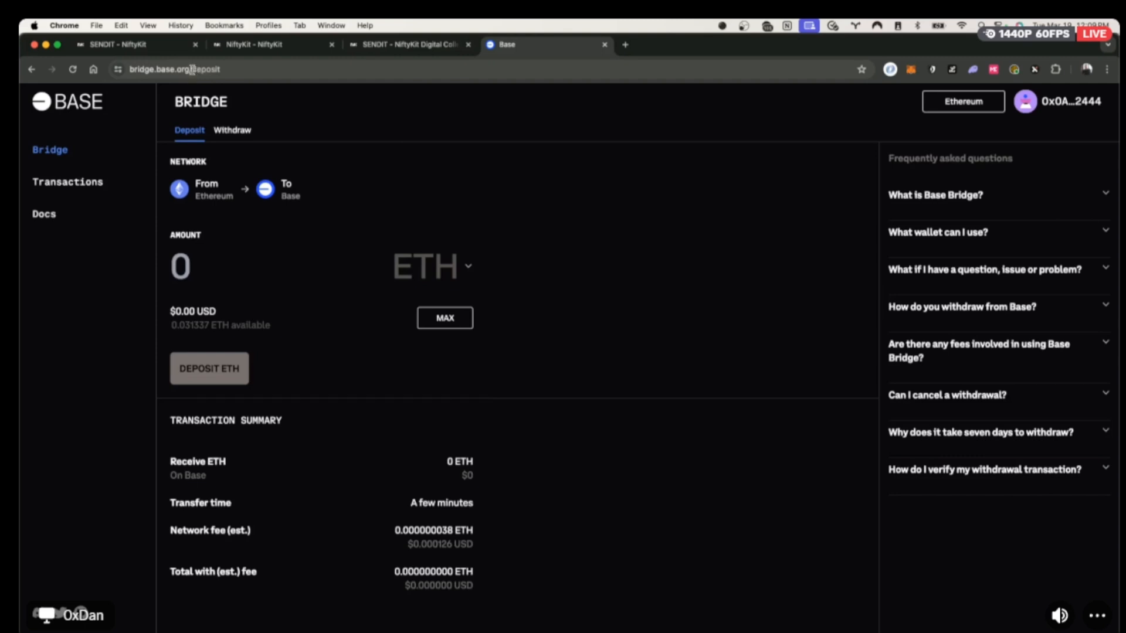
# Reload the Base Bridge deposit page to refresh the 0.00942 ETH balance, then go to SENDIT.
pyautogui.moveTo(189, 69); pyautogui.dragTo(106, 69)
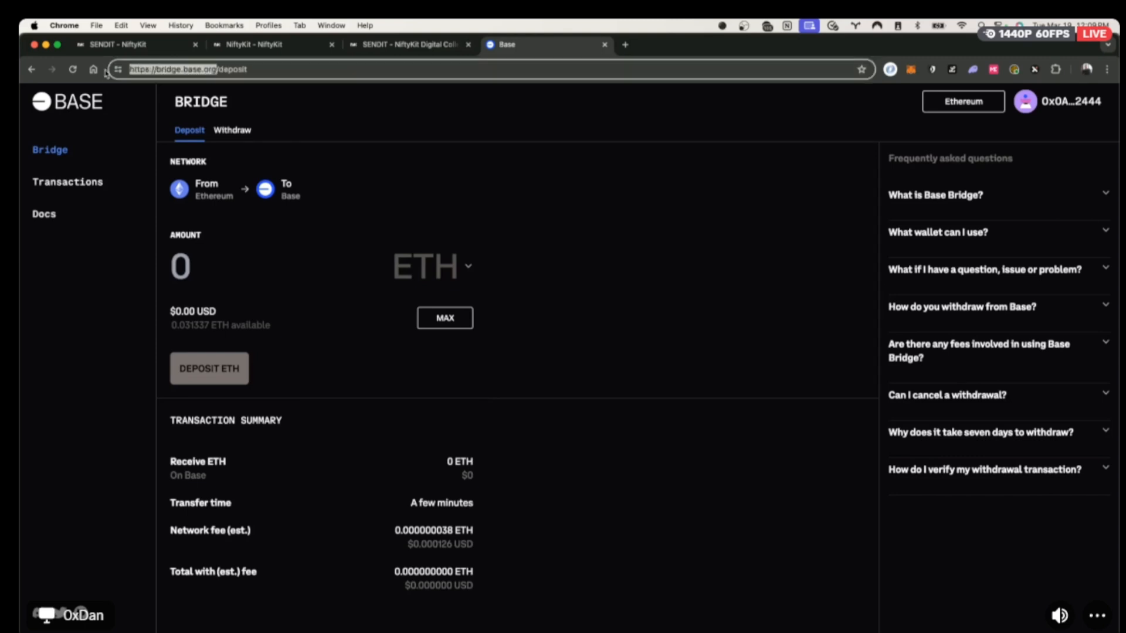
pyautogui.click(221, 70)
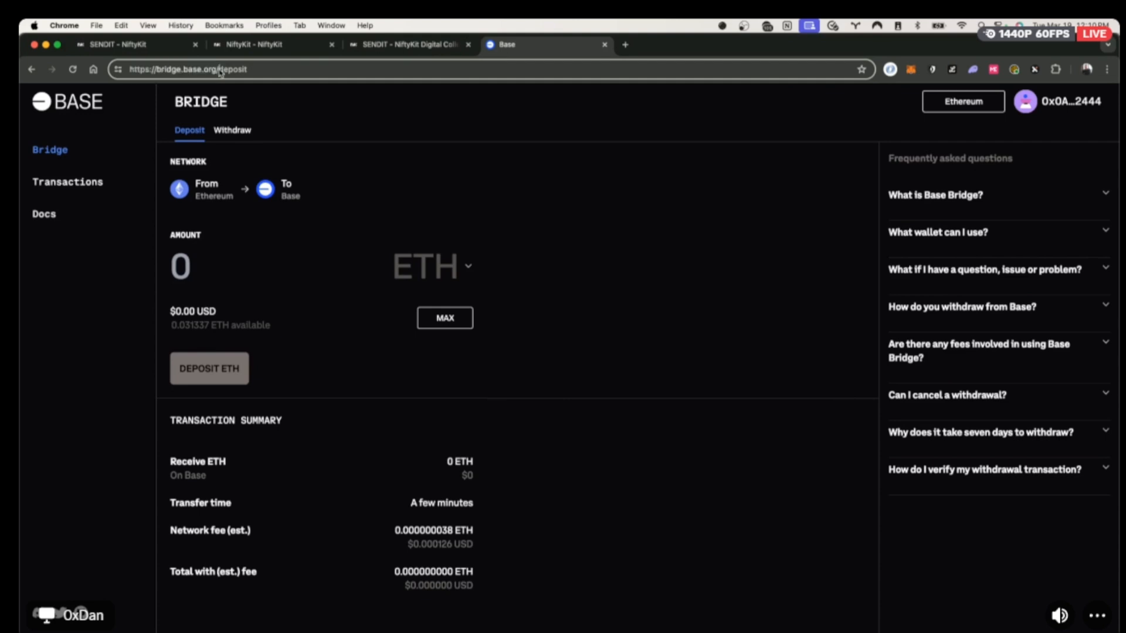
pyautogui.click(73, 69)
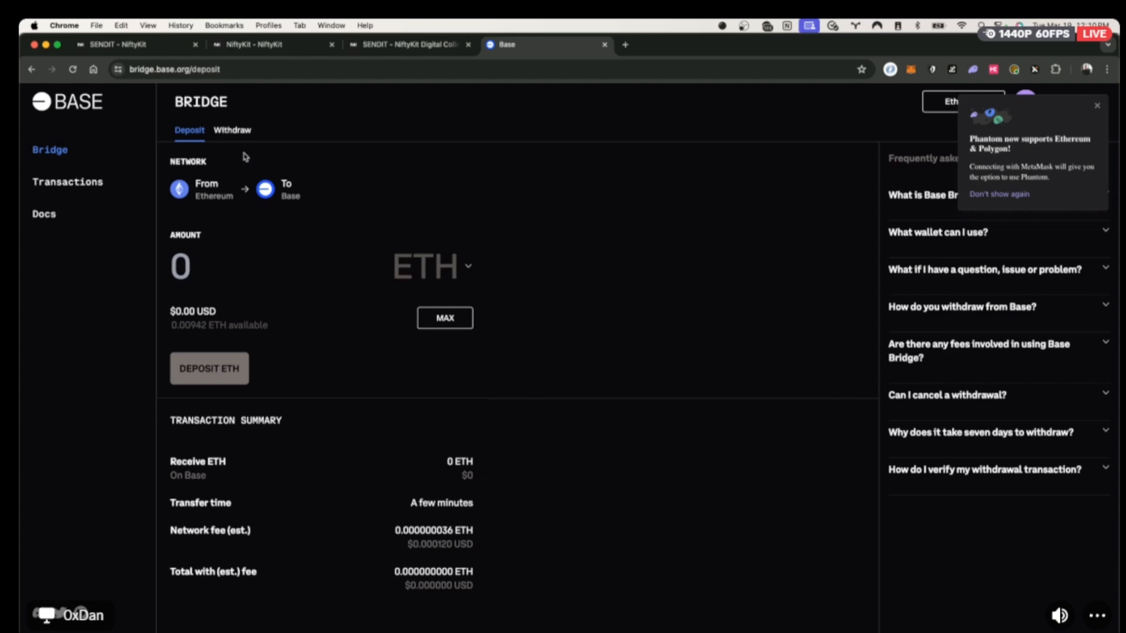
pyautogui.click(134, 45)
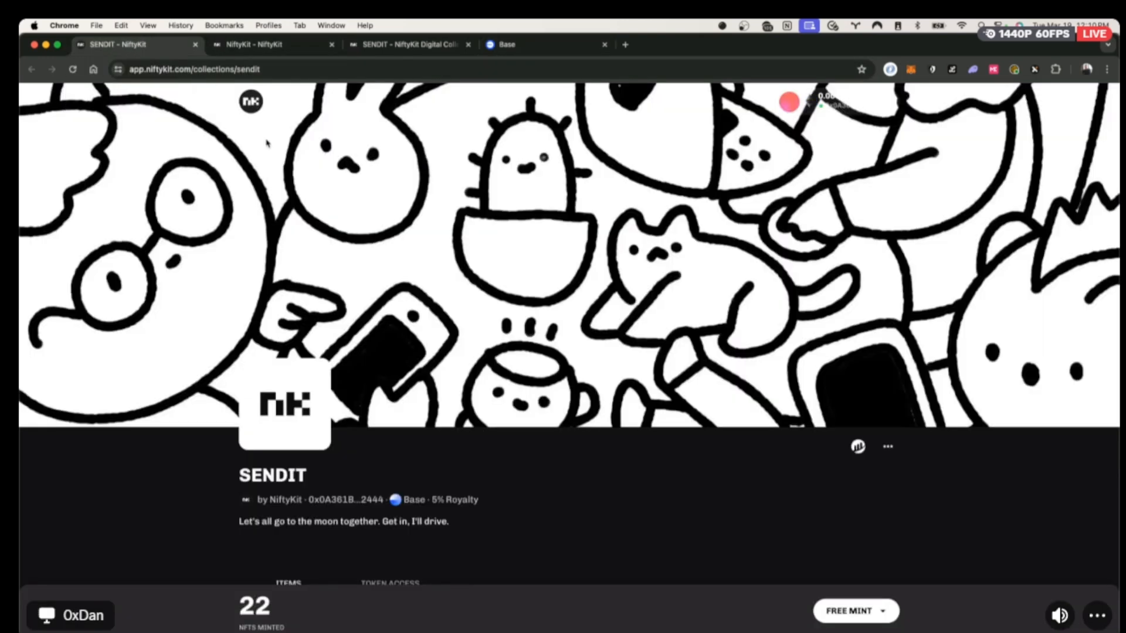
# Name the contract 'NiftyKit Chum Workshop', let symbol NIFTYKITCHUMWORKSHOP autofill, and continue to the summary.
pyautogui.click(258, 46)
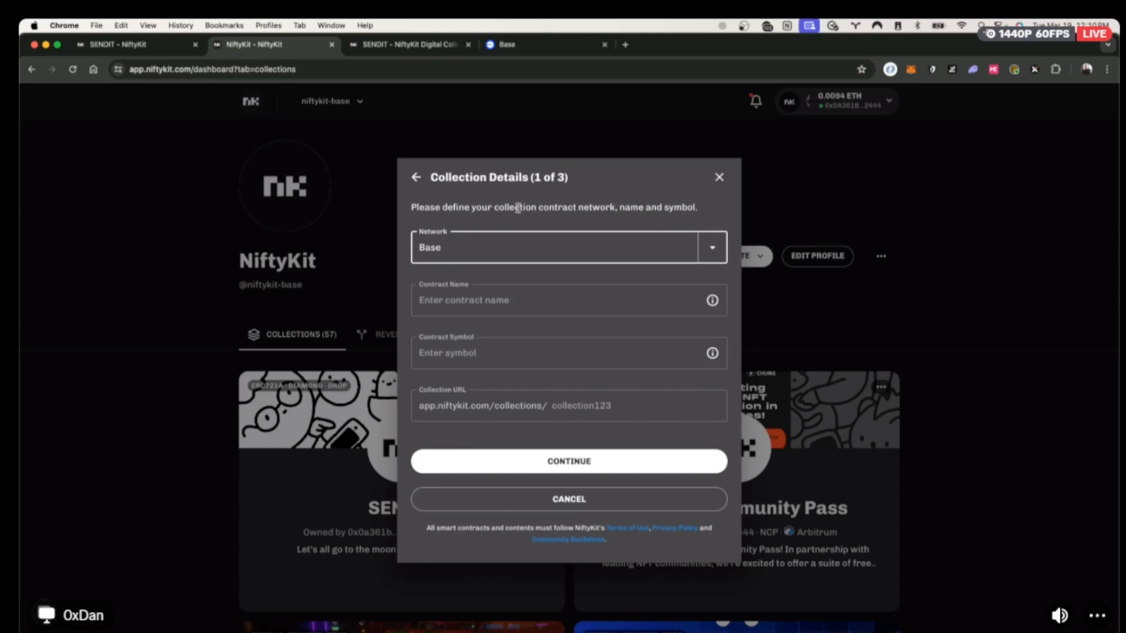
pyautogui.click(467, 302)
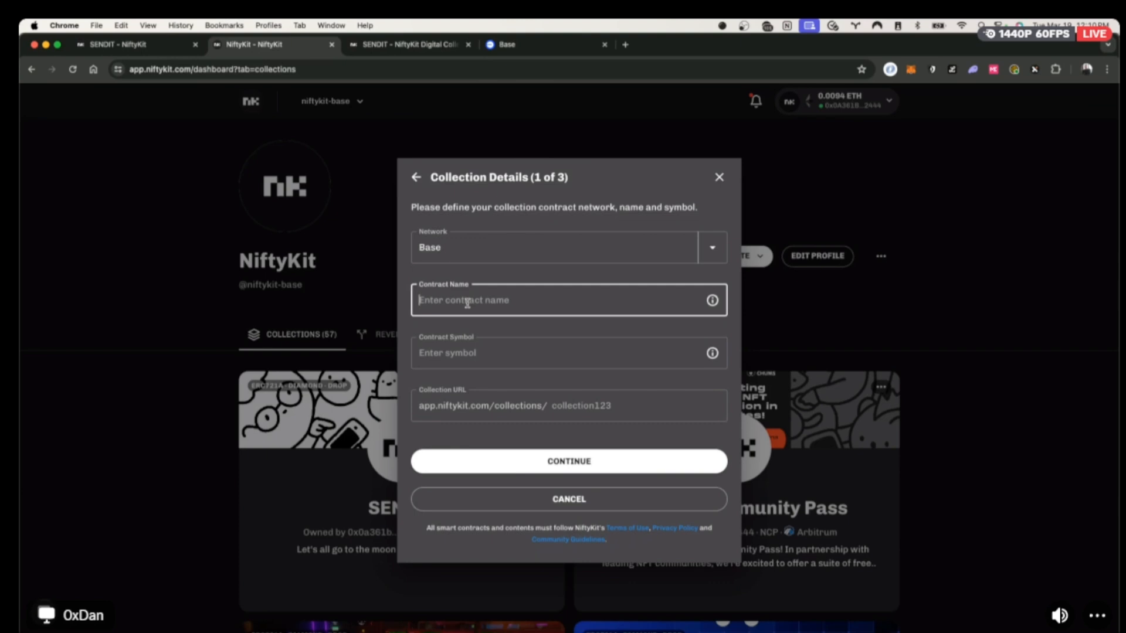
pyautogui.write('NiftyKit Chum Workshop')
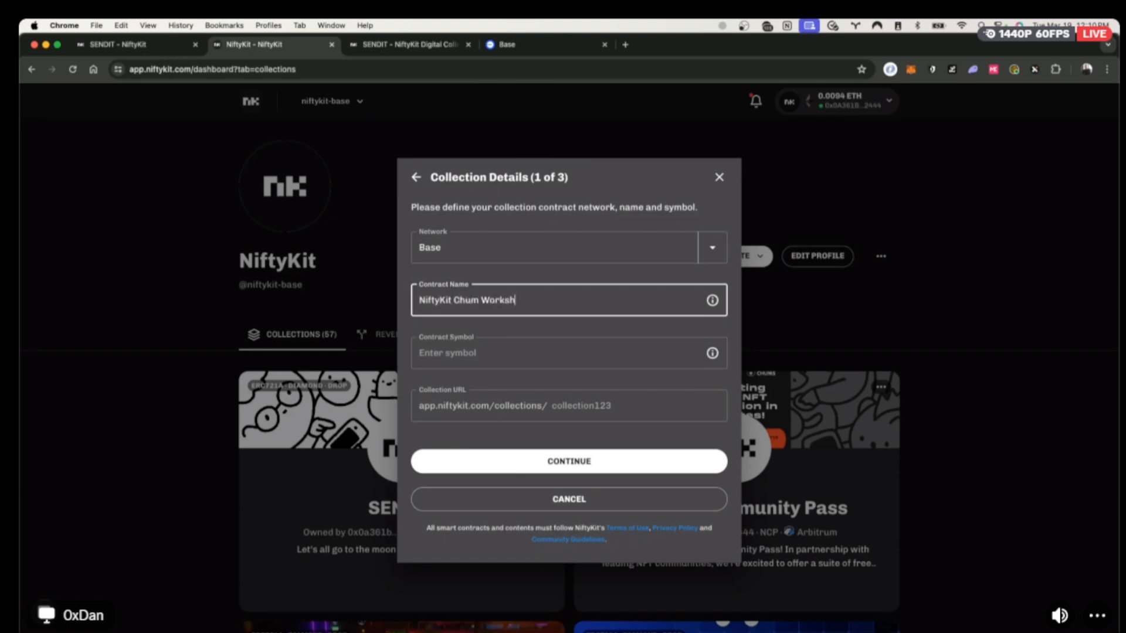
pyautogui.click(712, 300)
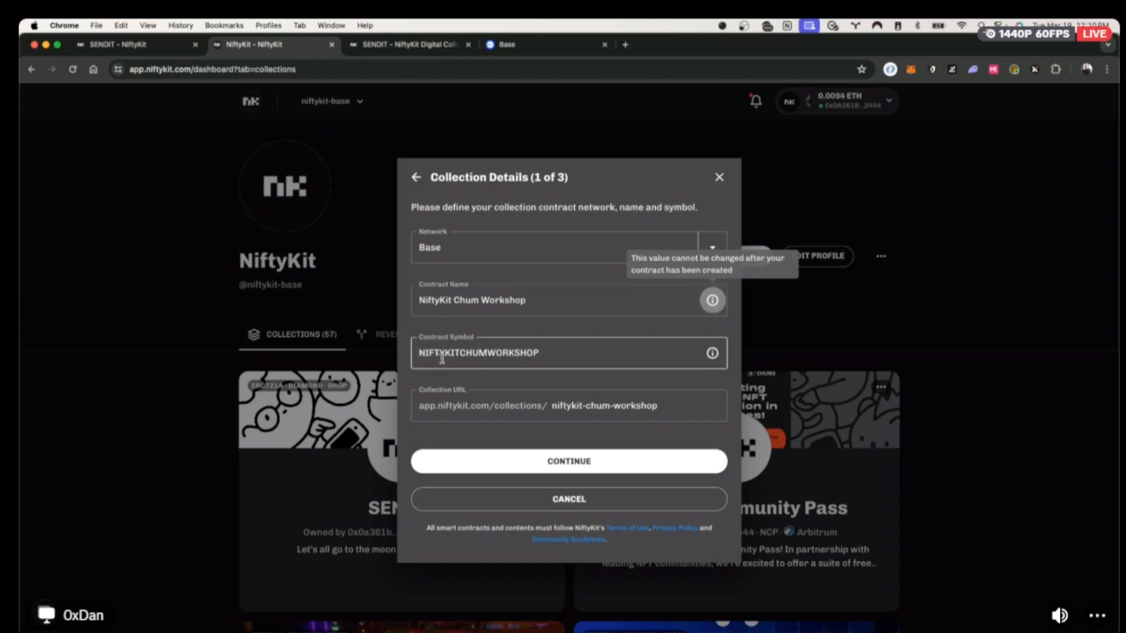
pyautogui.doubleClick(464, 299)
pyautogui.tripleClick(463, 299)
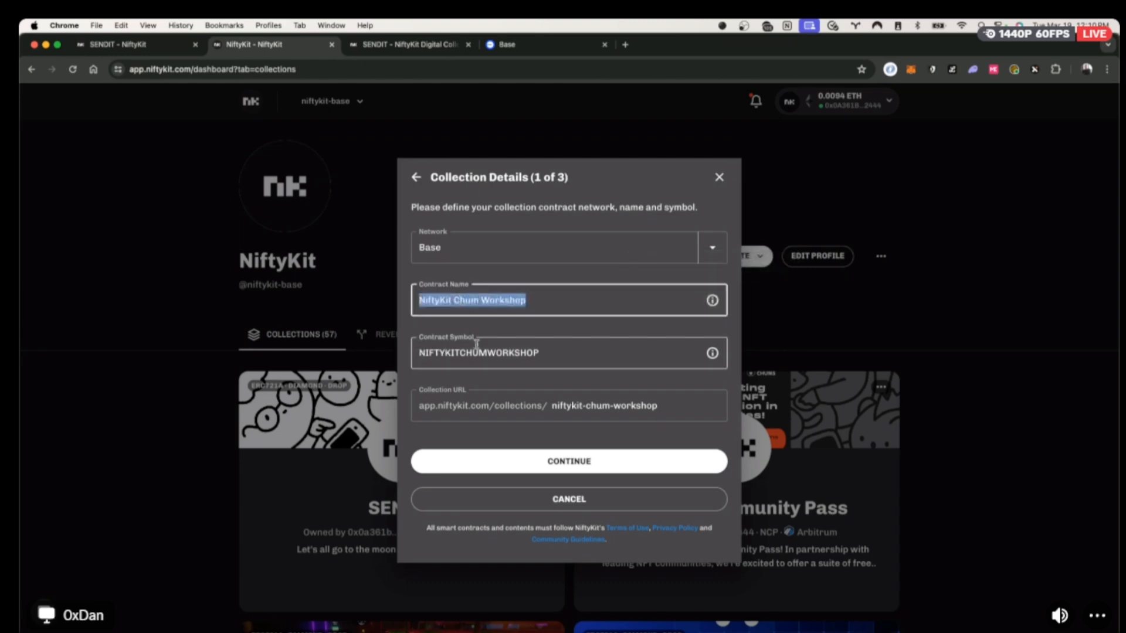
pyautogui.click(475, 353)
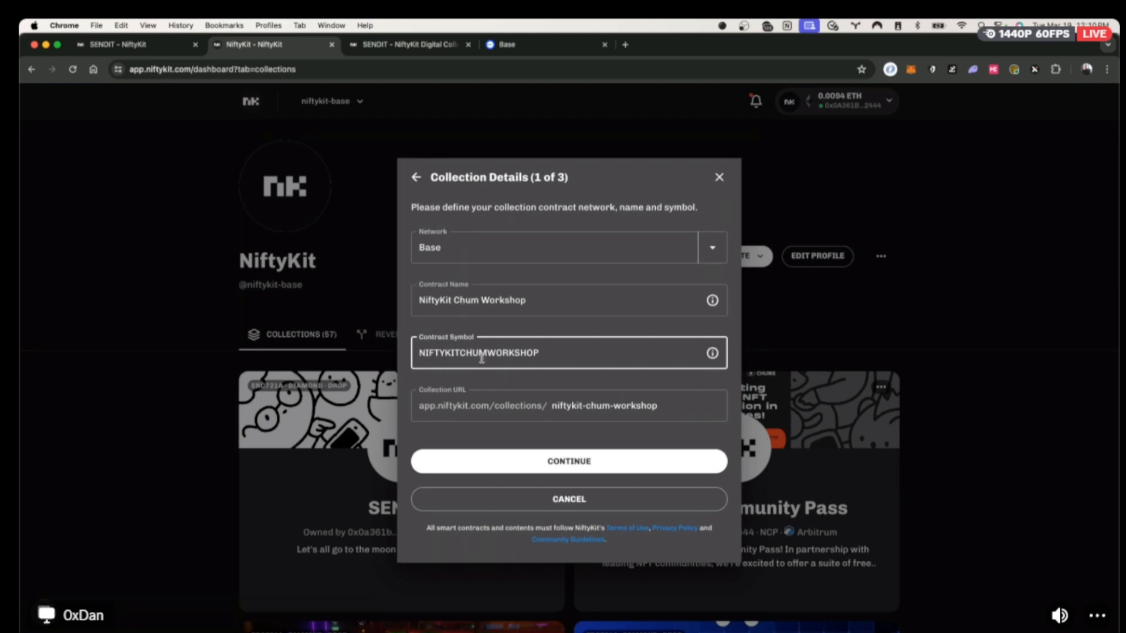
pyautogui.click(620, 461)
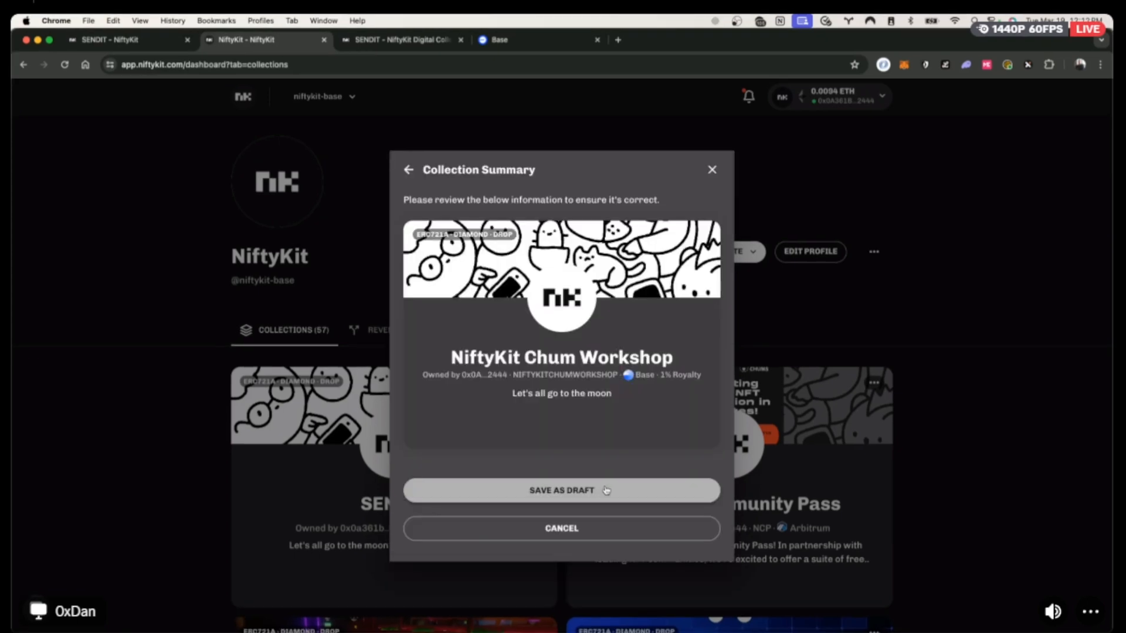
# Save NiftyKit Chum Workshop as a draft and look through its Members, Metadata and Waitlist sections.
pyautogui.click(605, 491)
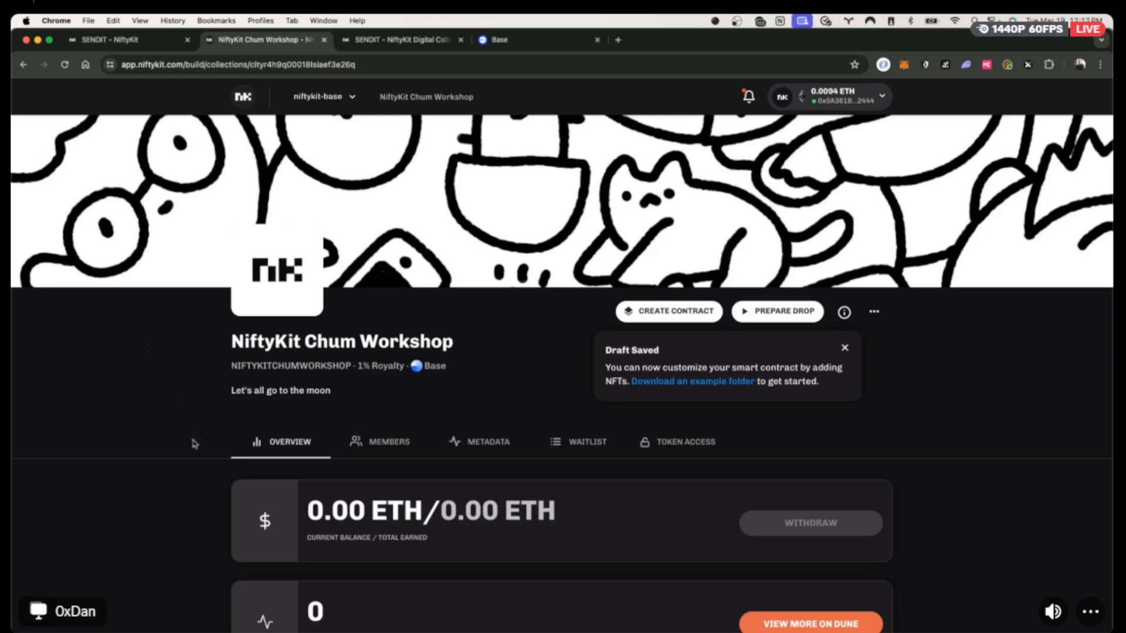
pyautogui.click(396, 441)
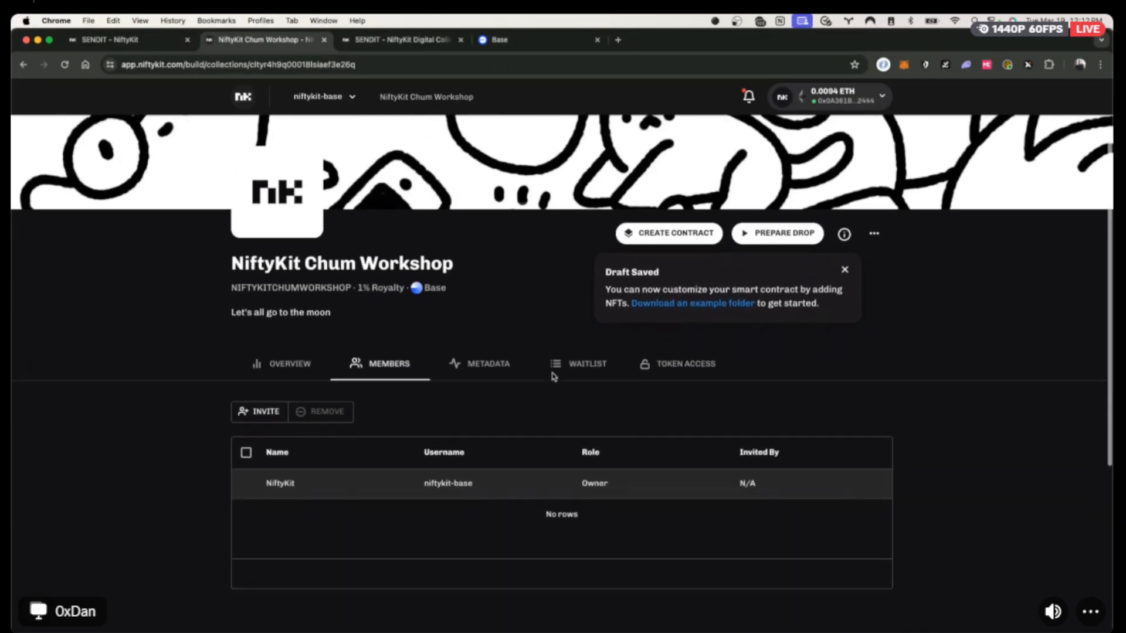
pyautogui.scroll(-3, 553, 377)
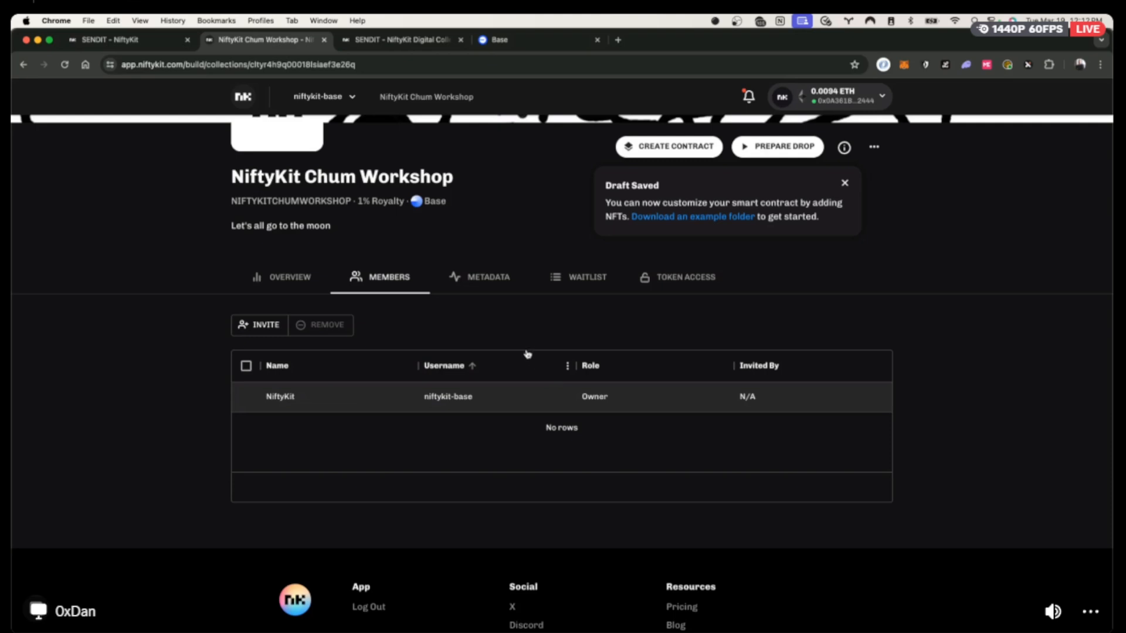
pyautogui.click(245, 324)
pyautogui.click(475, 282)
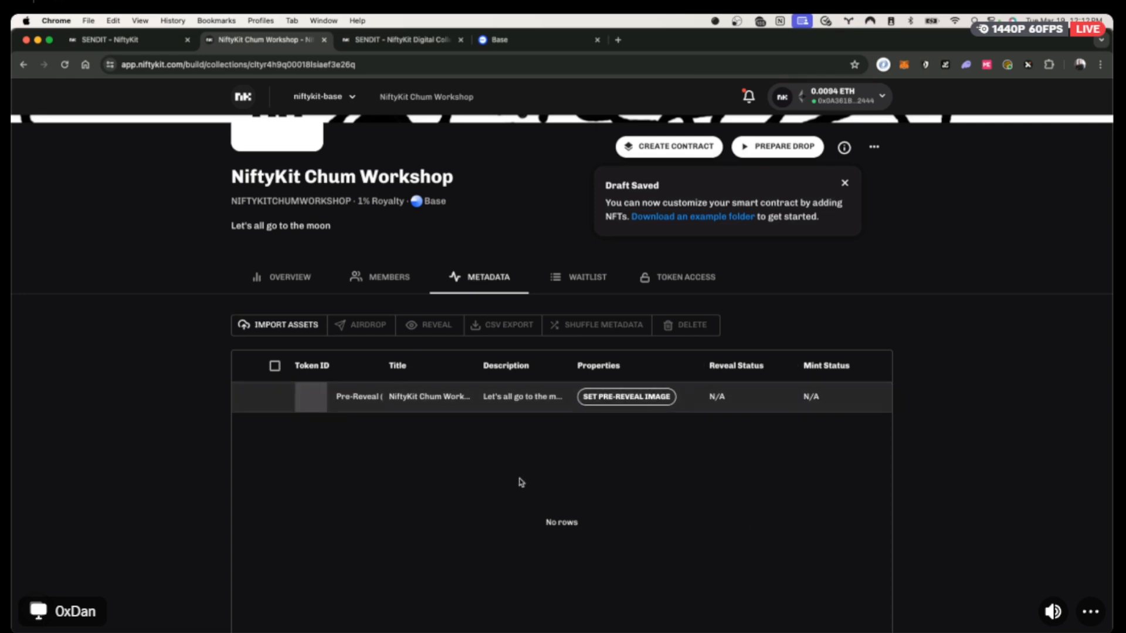
pyautogui.click(580, 285)
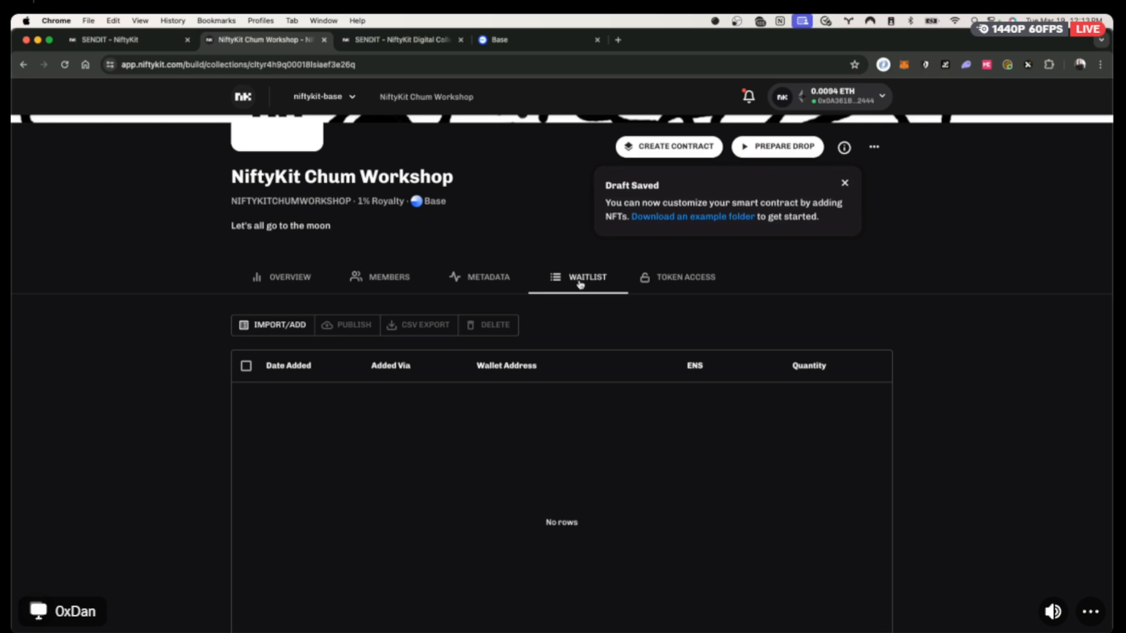
pyautogui.scroll(3, 592, 293)
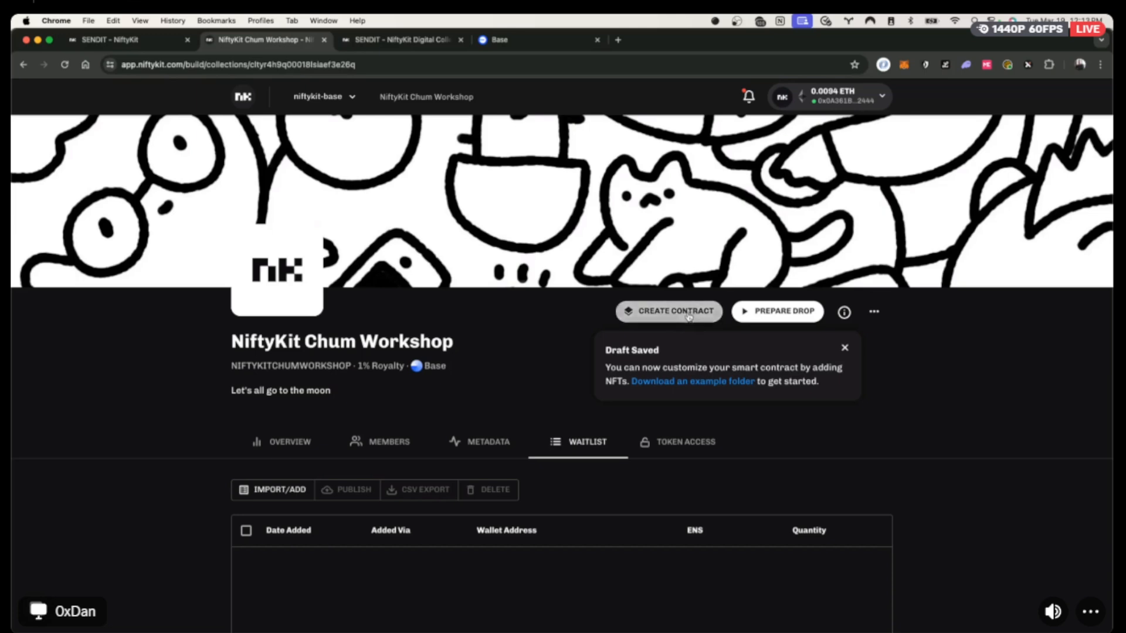
# Choose a waitlist drop and switch the wallet network to Base, approving it in MetaMask.
pyautogui.click(802, 309)
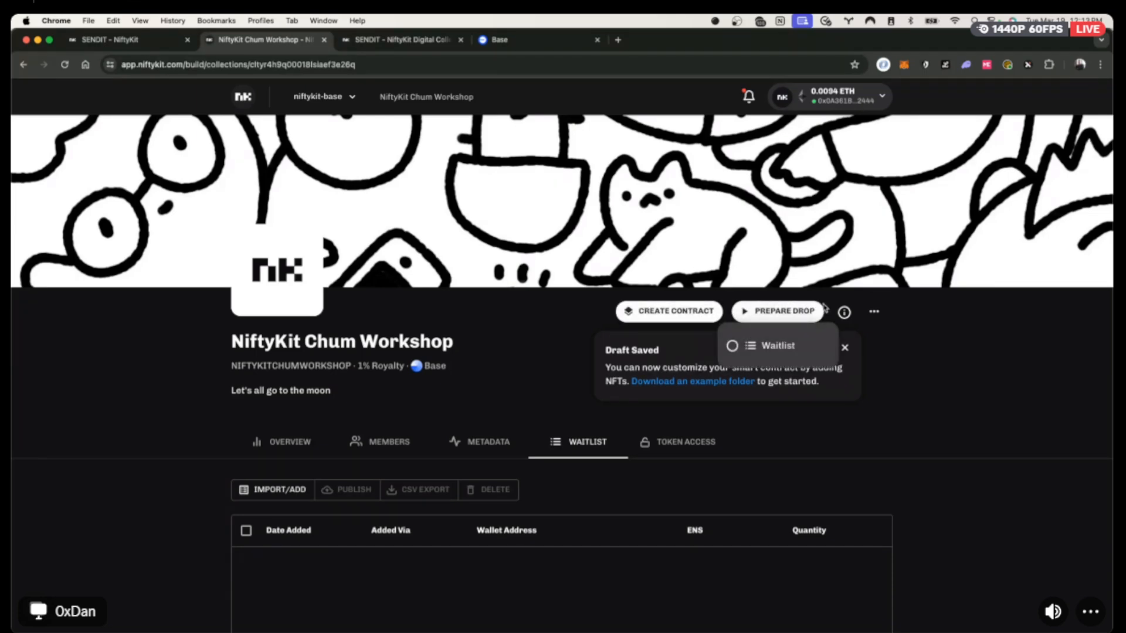
pyautogui.click(776, 348)
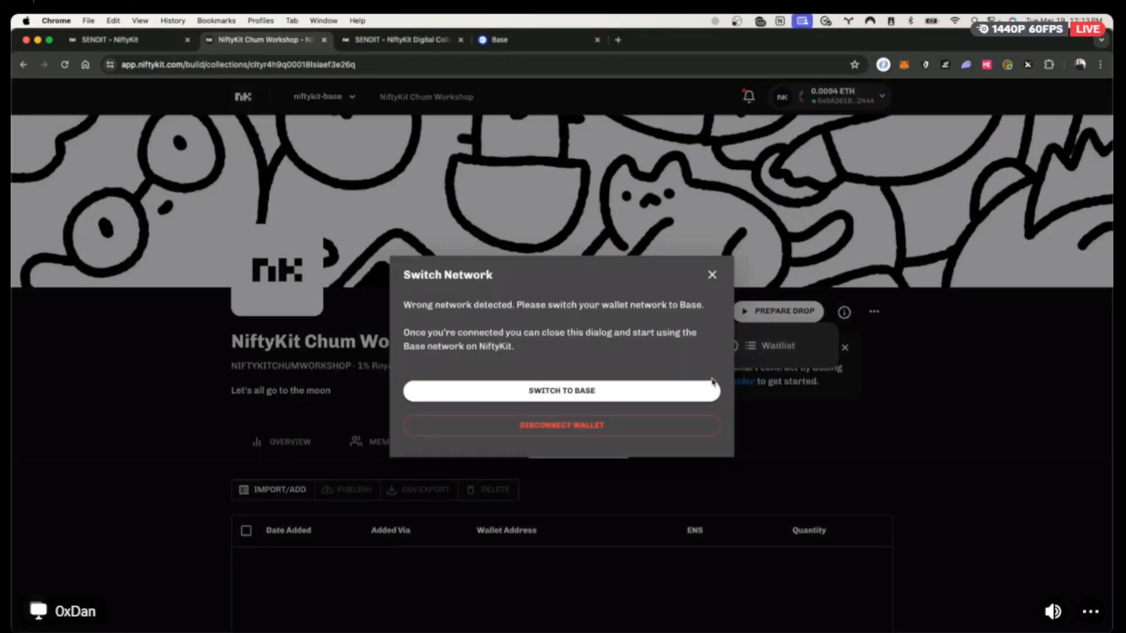
pyautogui.click(663, 390)
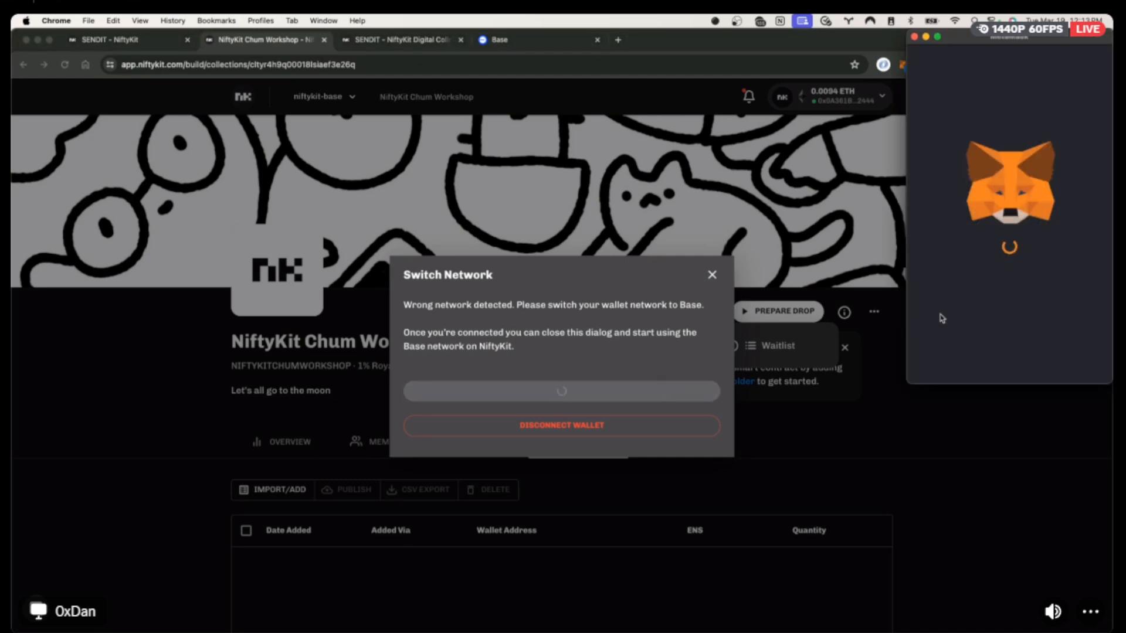
pyautogui.click(1058, 361)
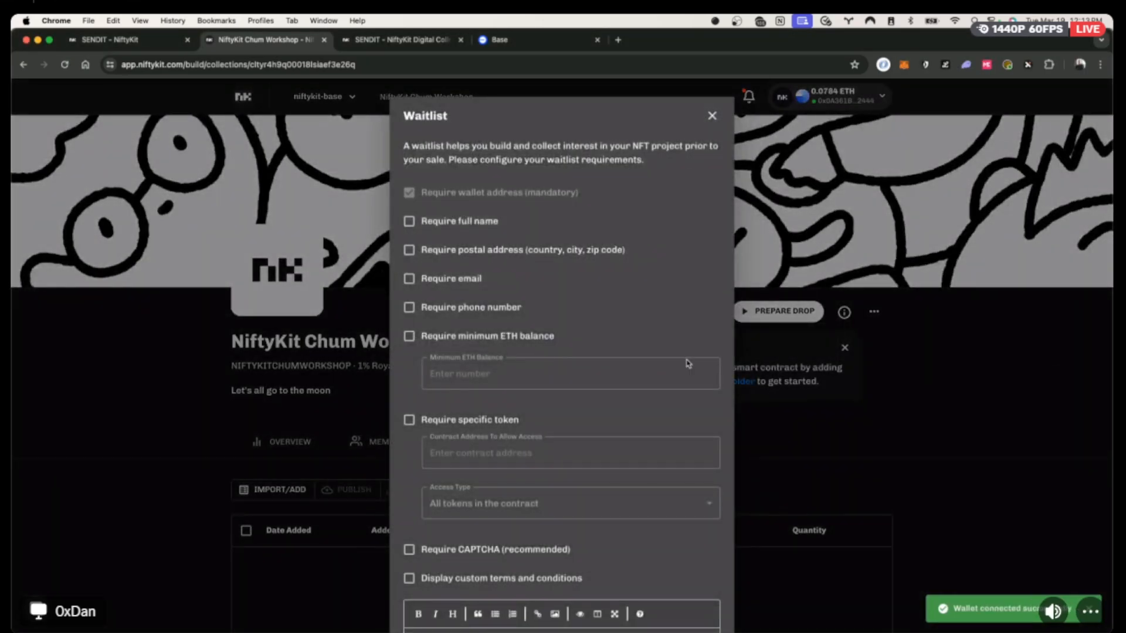
# Require CAPTCHA for waitlist sign-ups, leaving custom terms off, and start the waitlist.
pyautogui.scroll(-3, 688, 364)
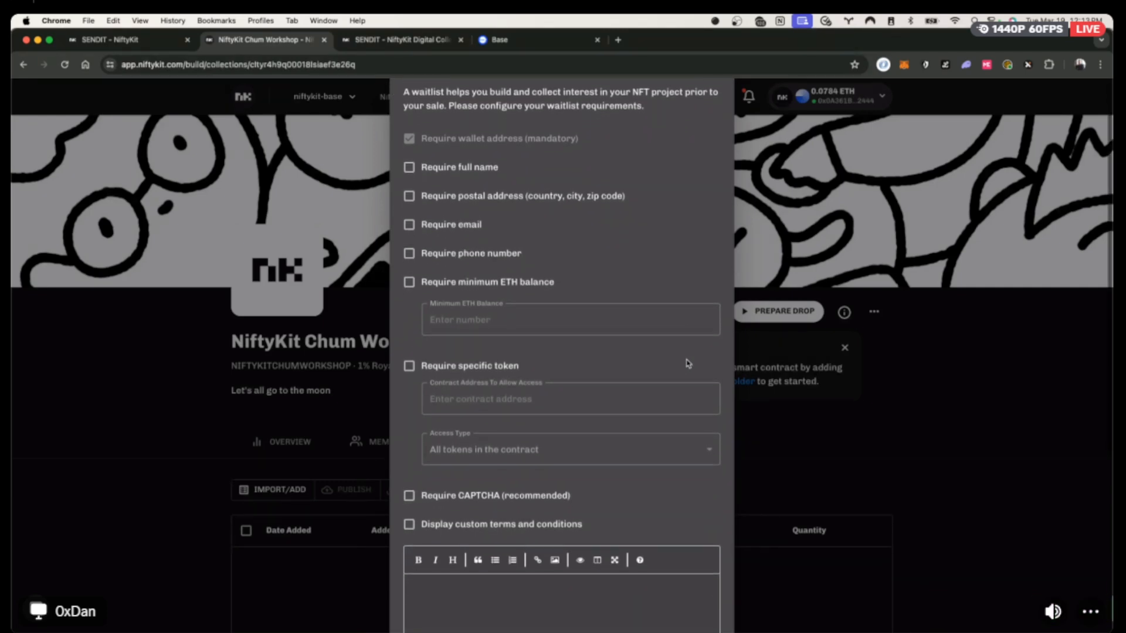
pyautogui.scroll(3, 688, 363)
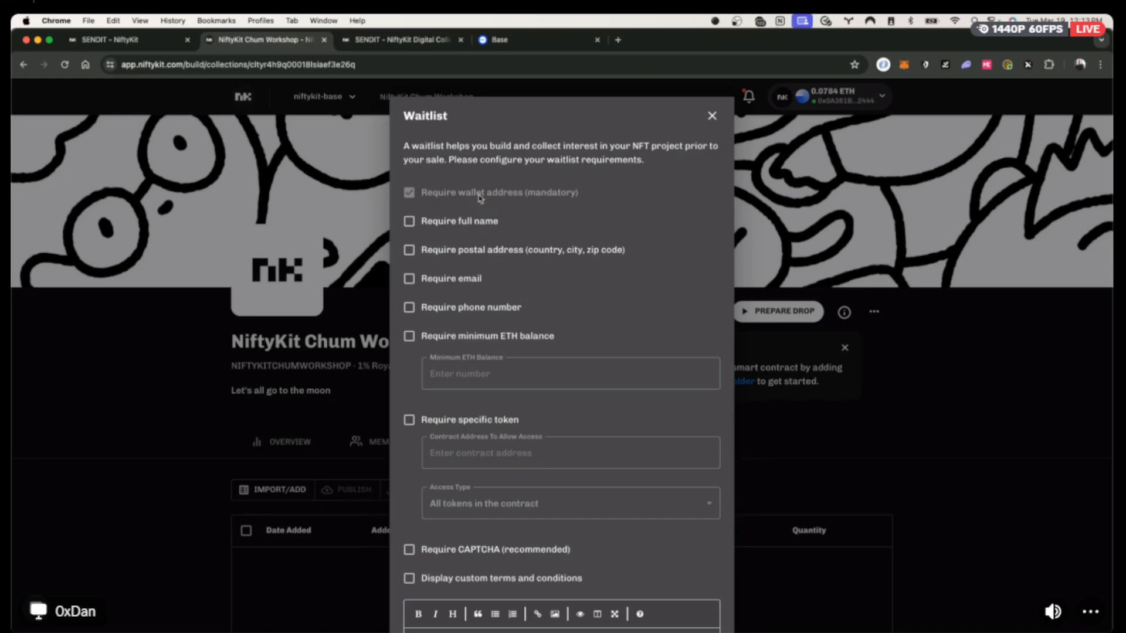
pyautogui.scroll(-3, 480, 198)
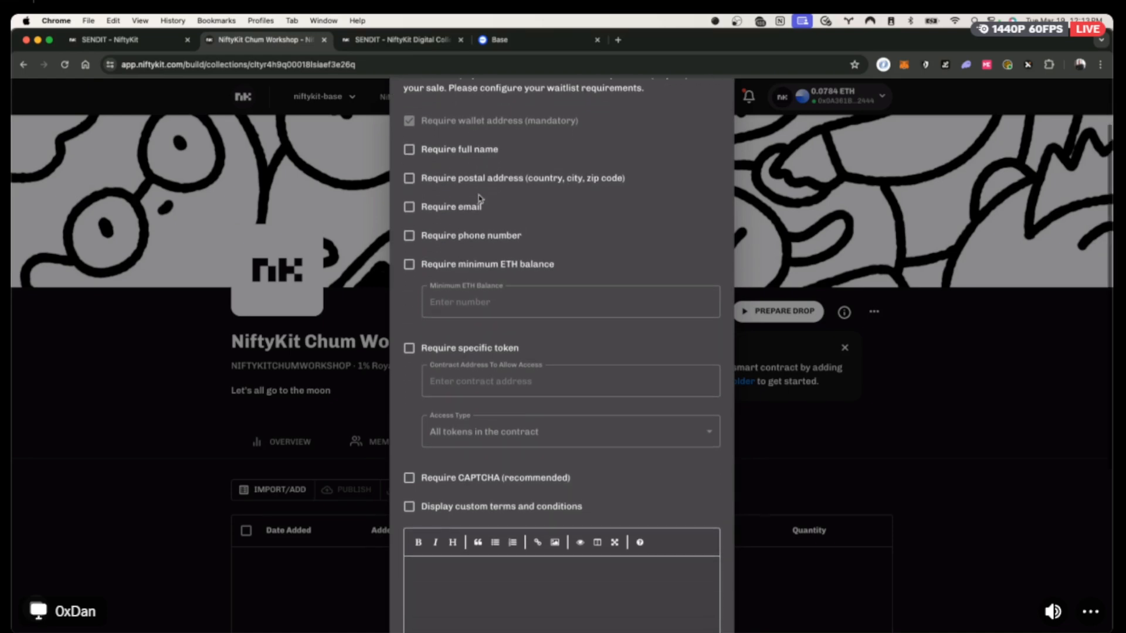
pyautogui.scroll(1, 480, 198)
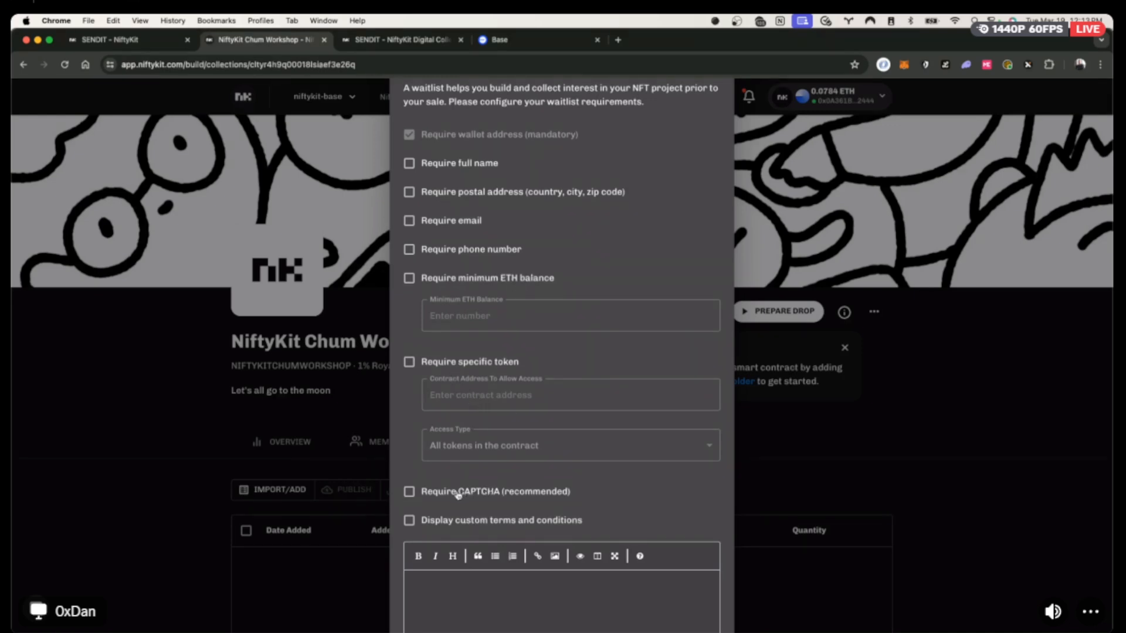
pyautogui.scroll(-5, 457, 495)
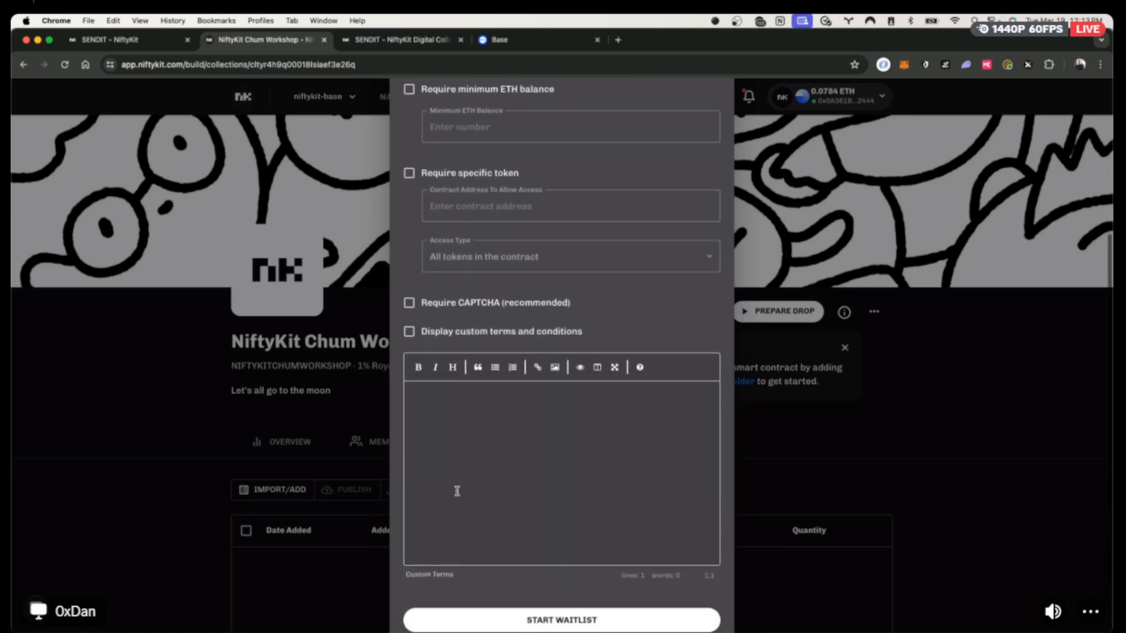
pyautogui.click(491, 331)
pyautogui.click(489, 332)
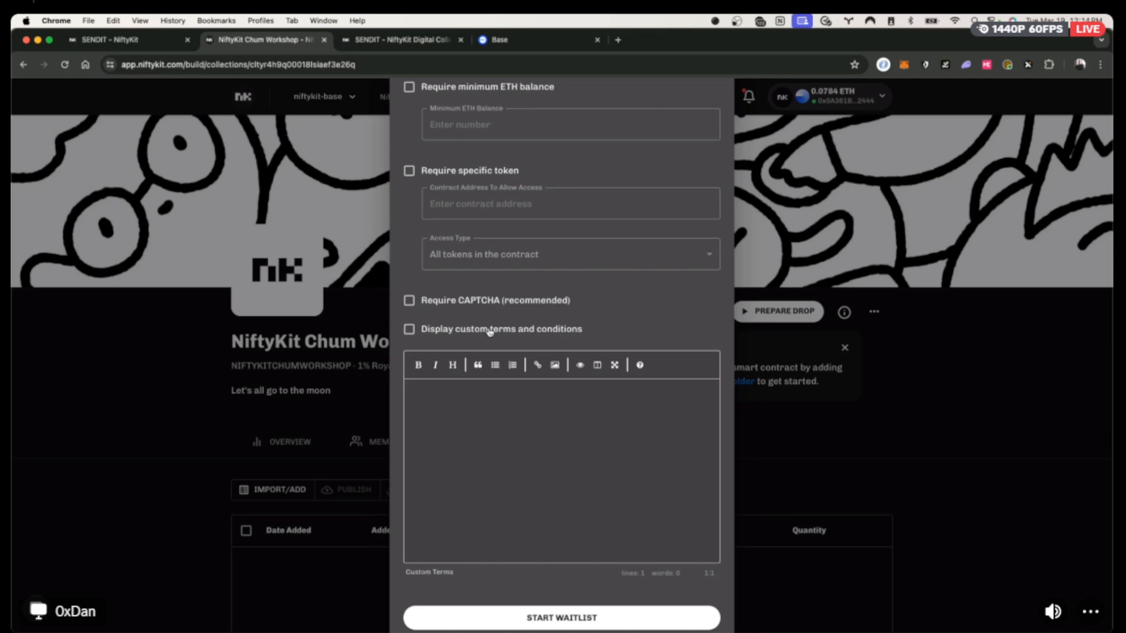
pyautogui.click(451, 301)
pyautogui.scroll(-3, 571, 596)
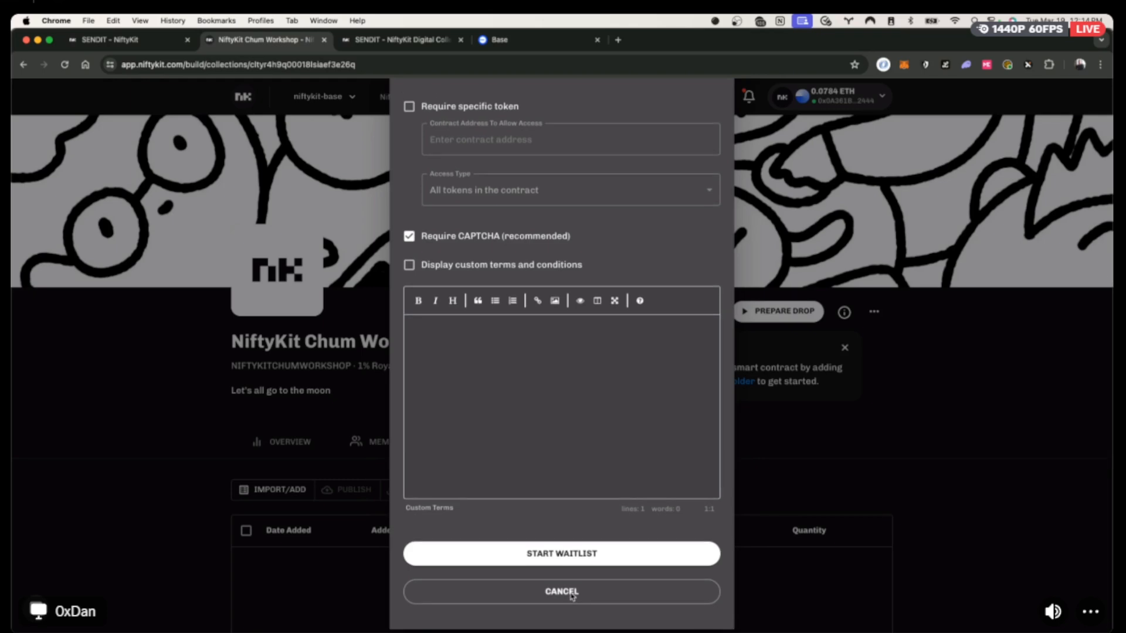
pyautogui.scroll(1, 572, 597)
pyautogui.click(570, 576)
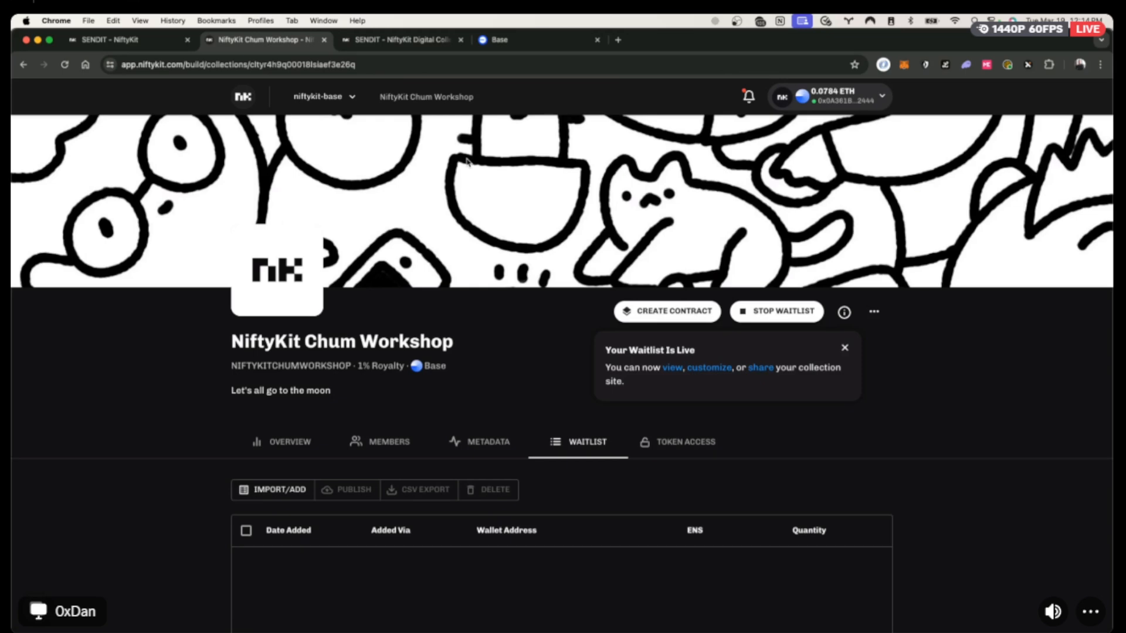
# Preview the Chum Workshop public site, then open NiftyKit Community Pass from the Collections list.
pyautogui.click(671, 369)
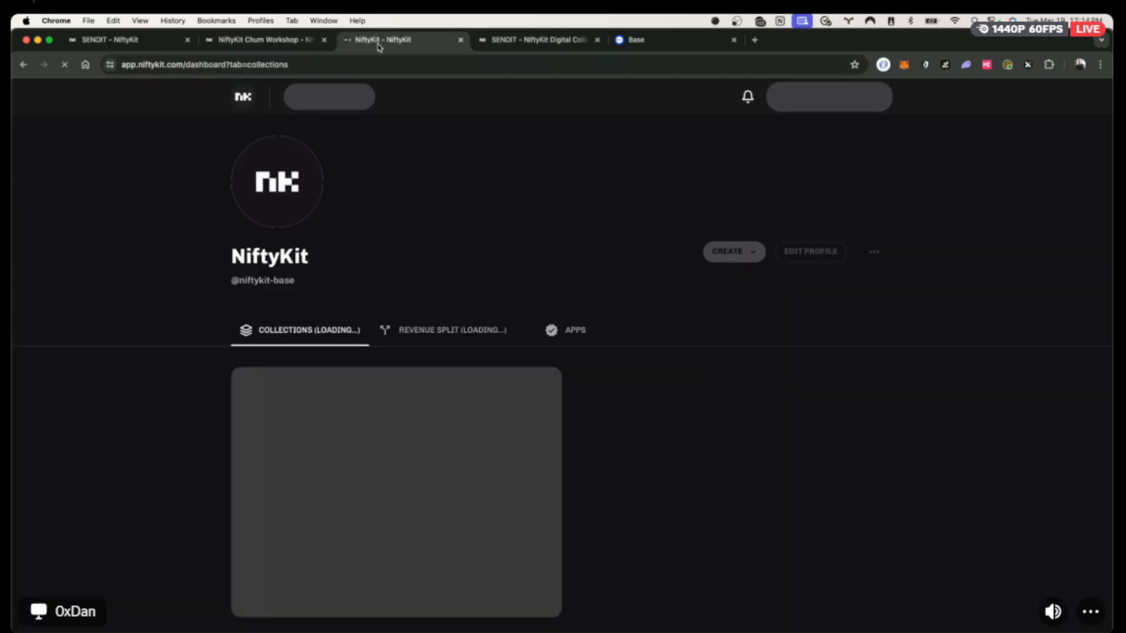
pyautogui.click(284, 43)
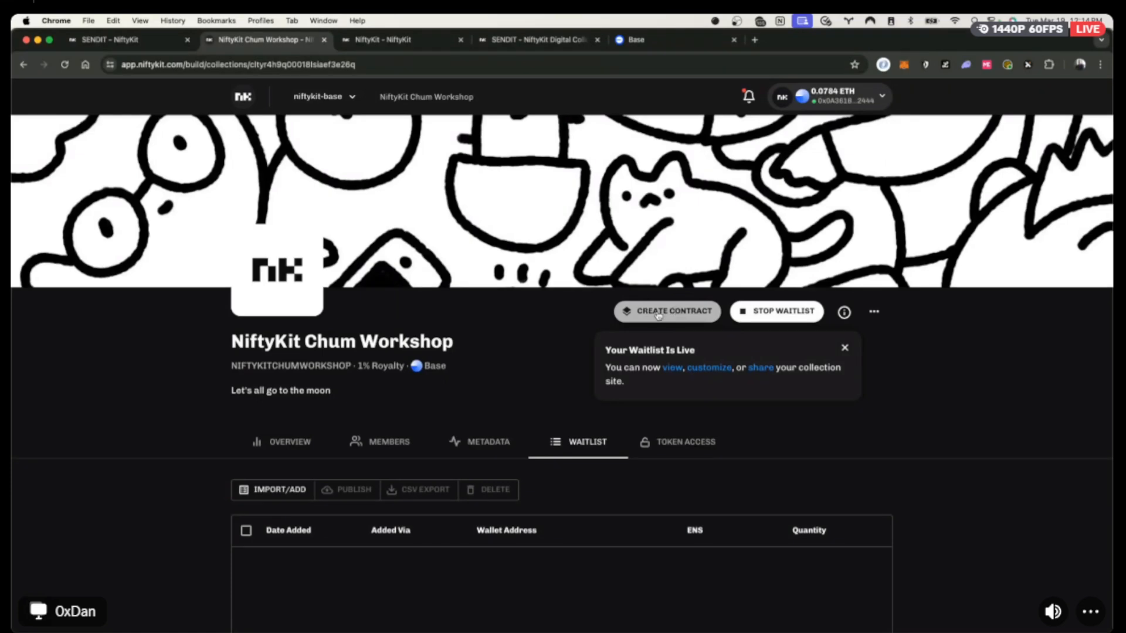
pyautogui.click(135, 41)
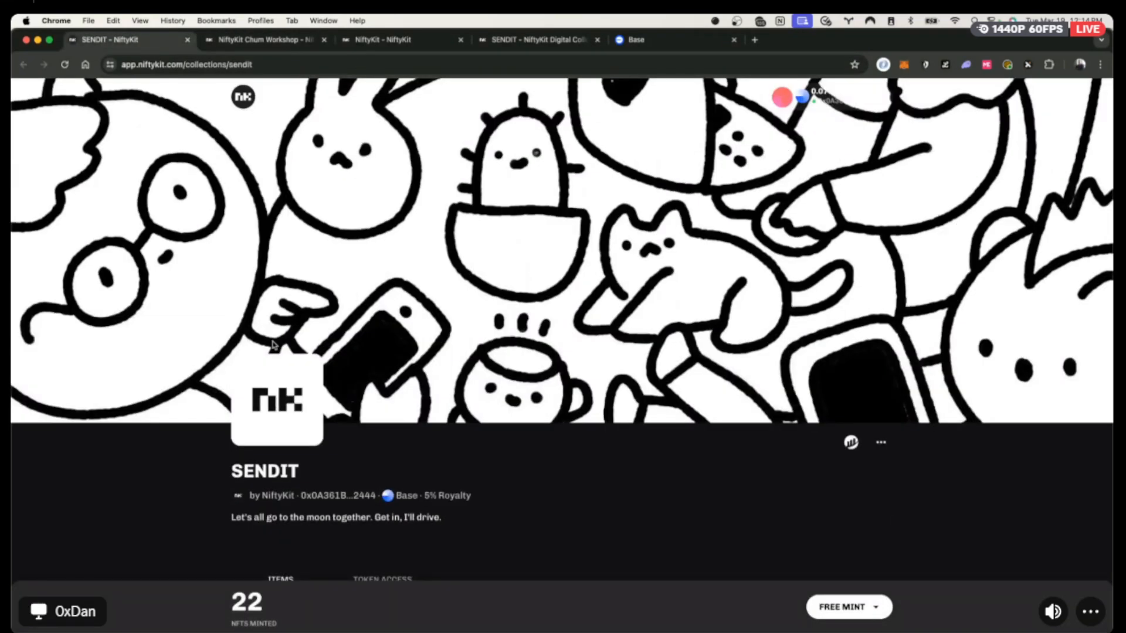
pyautogui.click(270, 39)
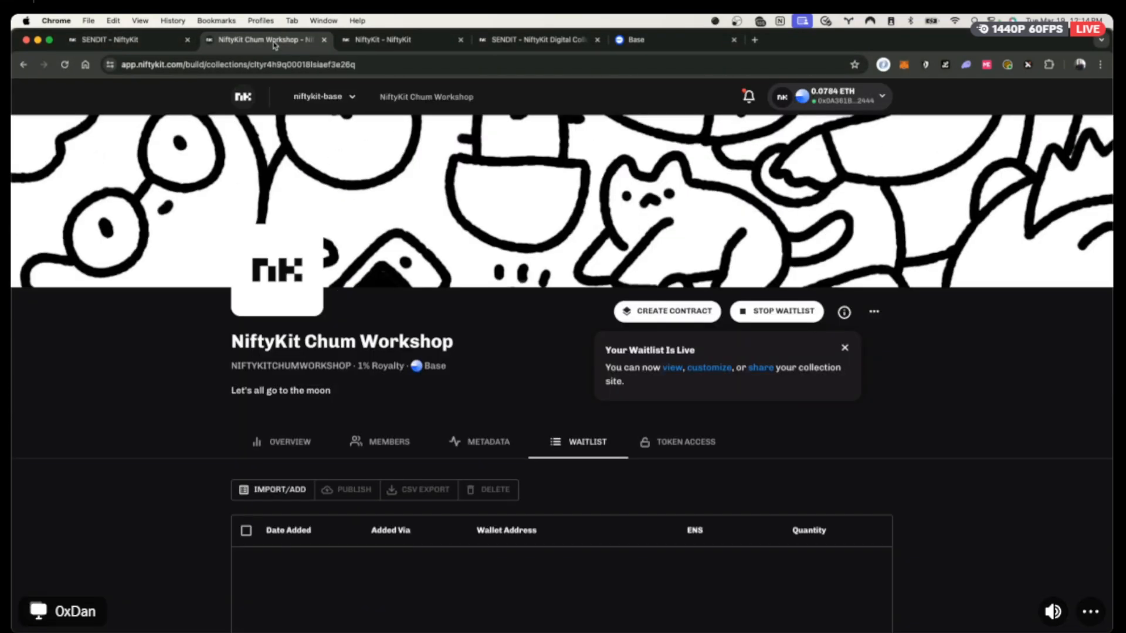
pyautogui.click(246, 97)
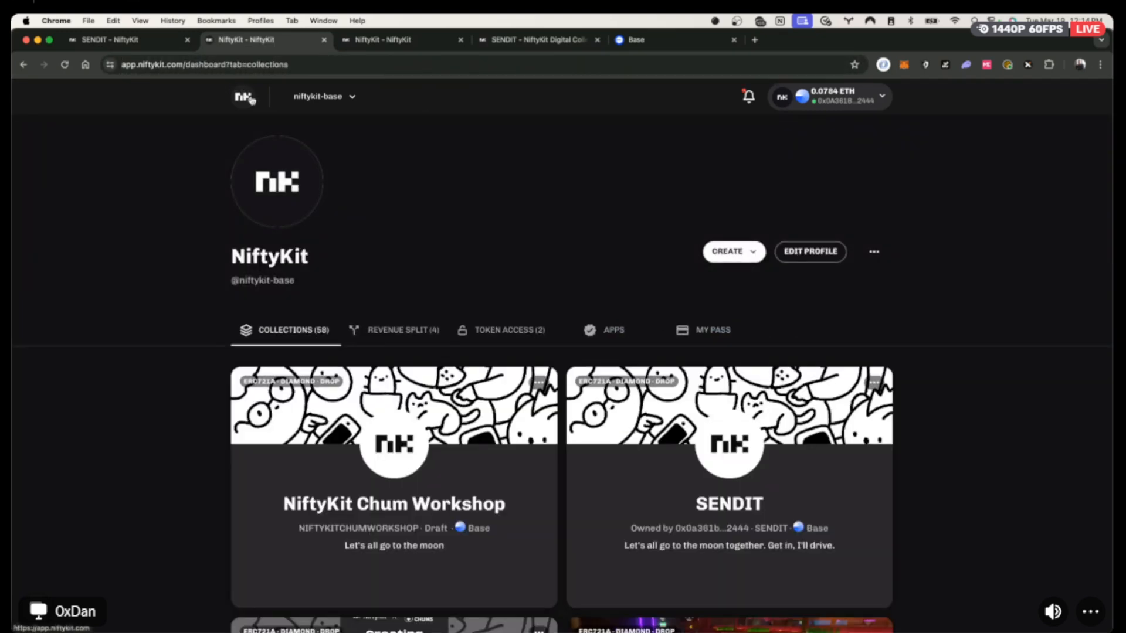
pyautogui.scroll(-2, 474, 410)
pyautogui.click(473, 542)
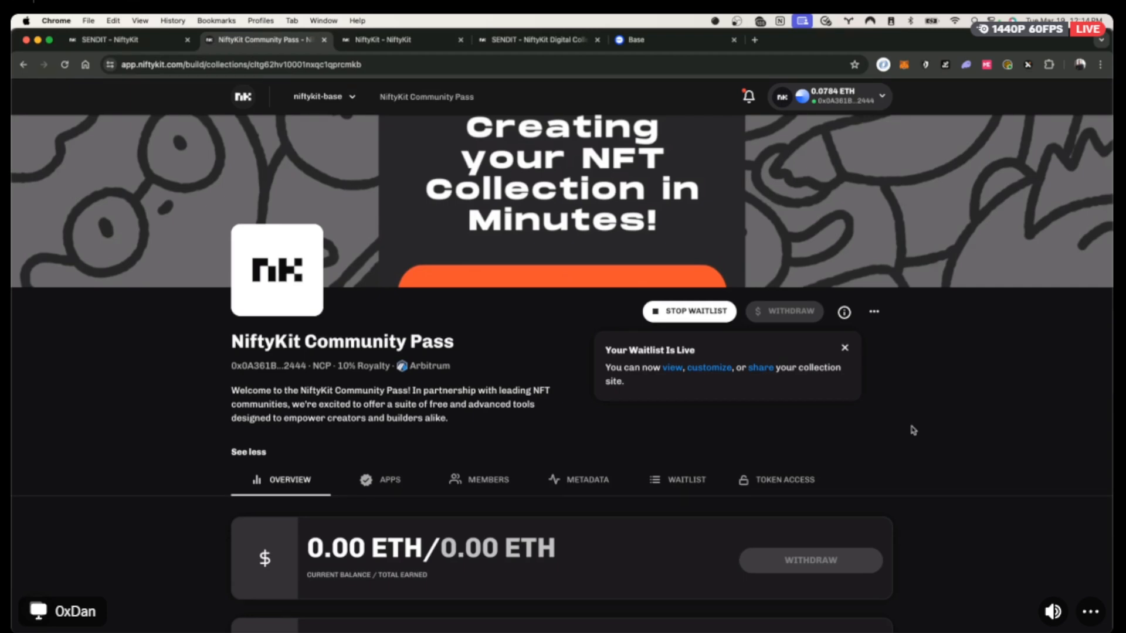
# Review the Community Pass waitlist's 9 wallet entries, selecting and deselecting them all.
pyautogui.click(691, 479)
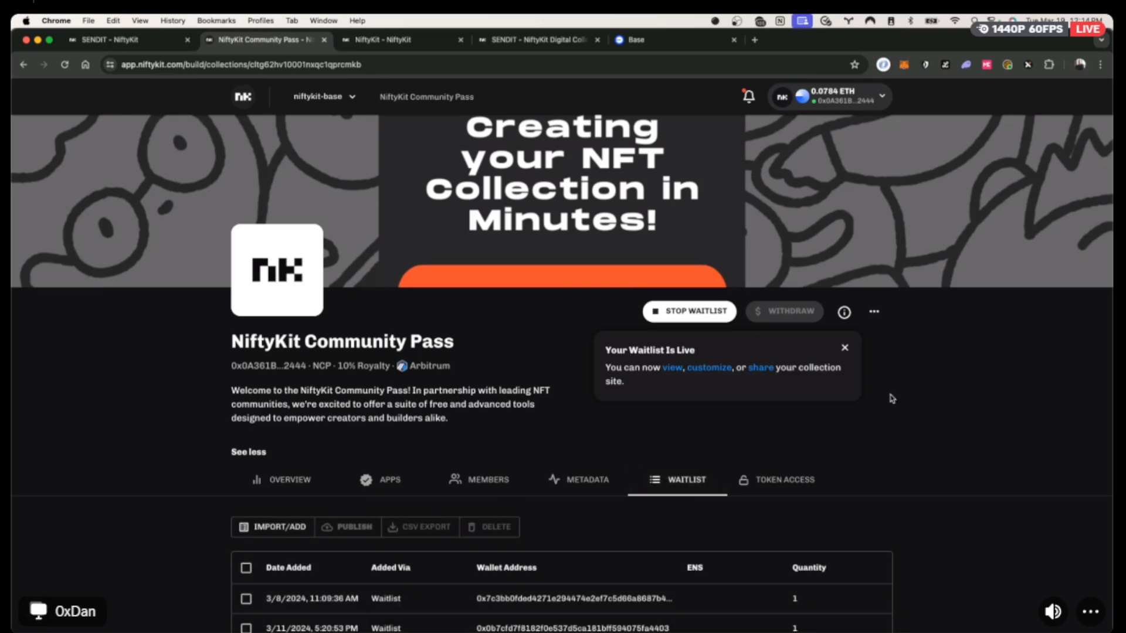
pyautogui.scroll(-3, 887, 396)
pyautogui.scroll(-3, 889, 394)
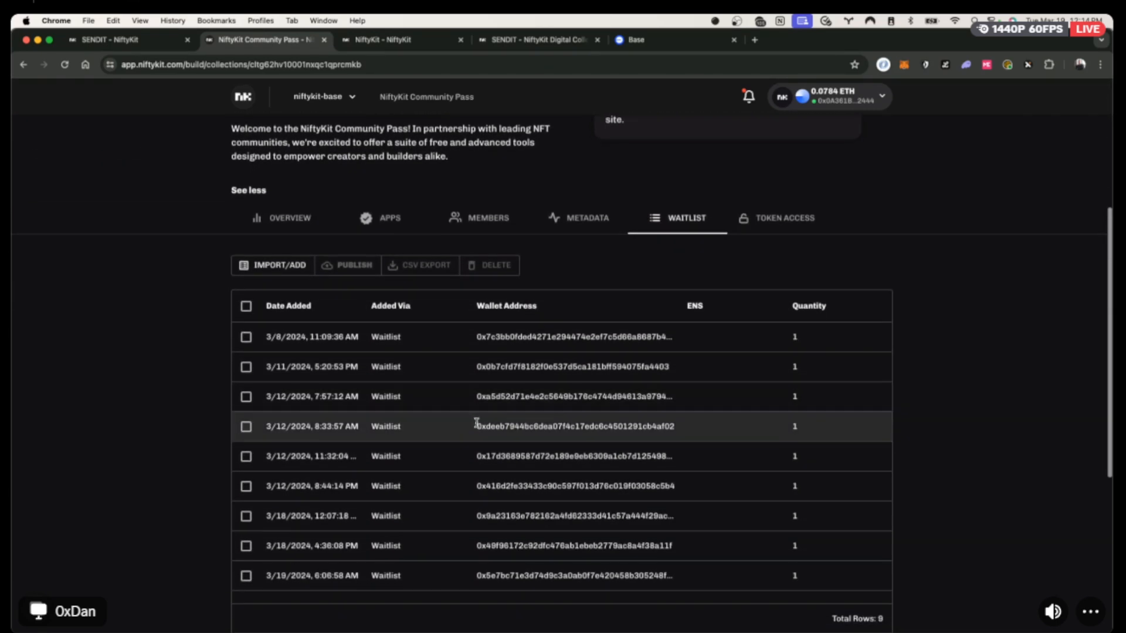
pyautogui.scroll(1, 403, 406)
pyautogui.scroll(-2, 402, 406)
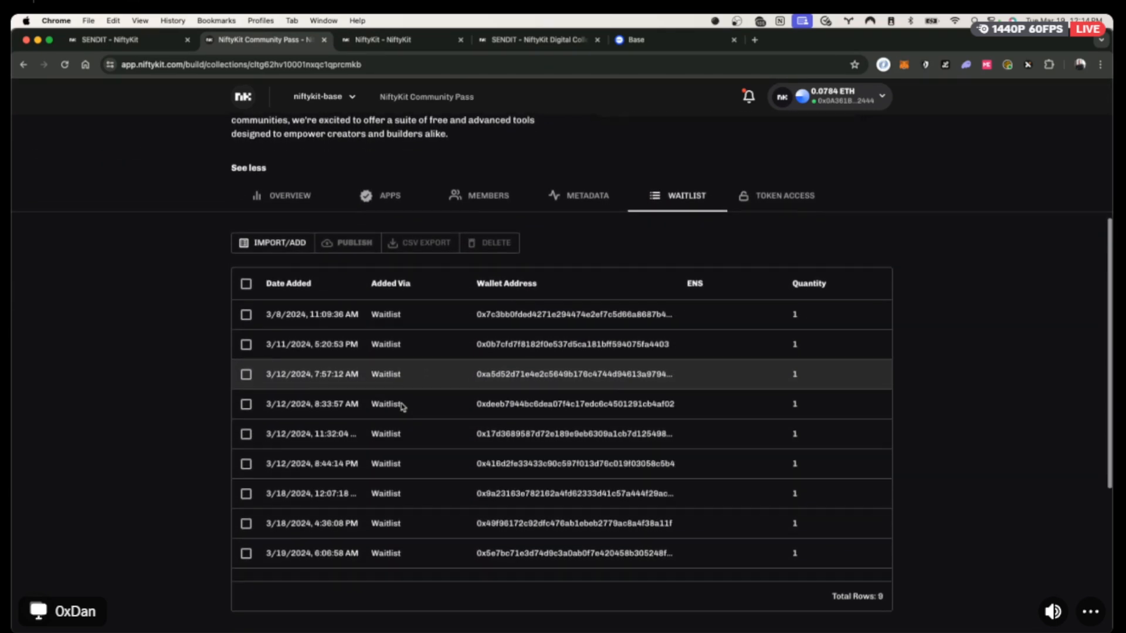
pyautogui.scroll(1, 402, 406)
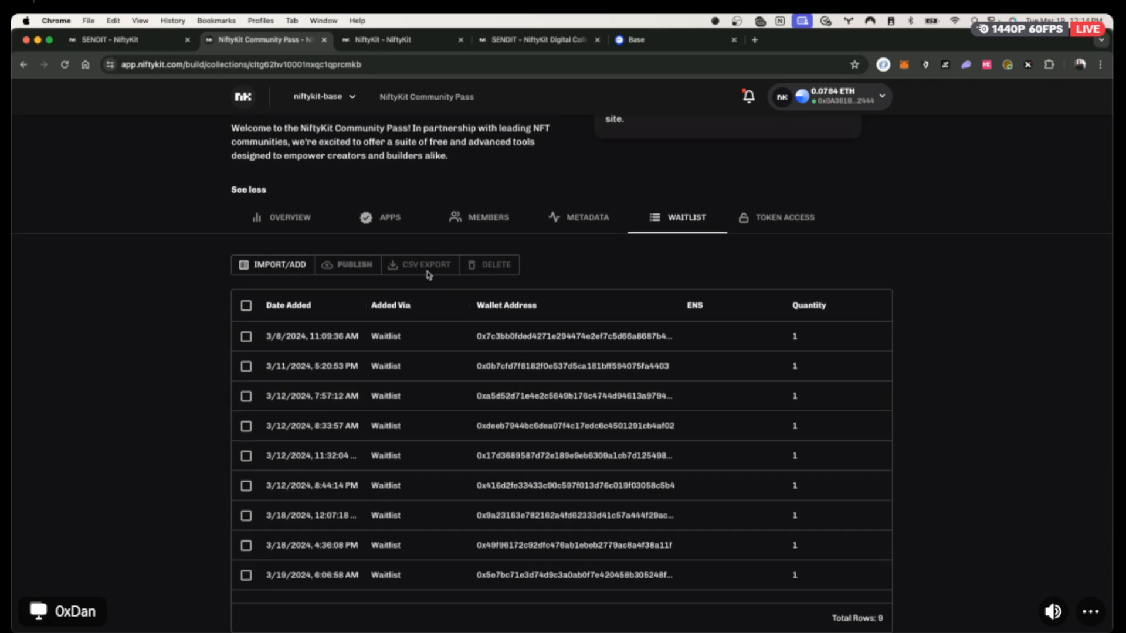
pyautogui.click(245, 305)
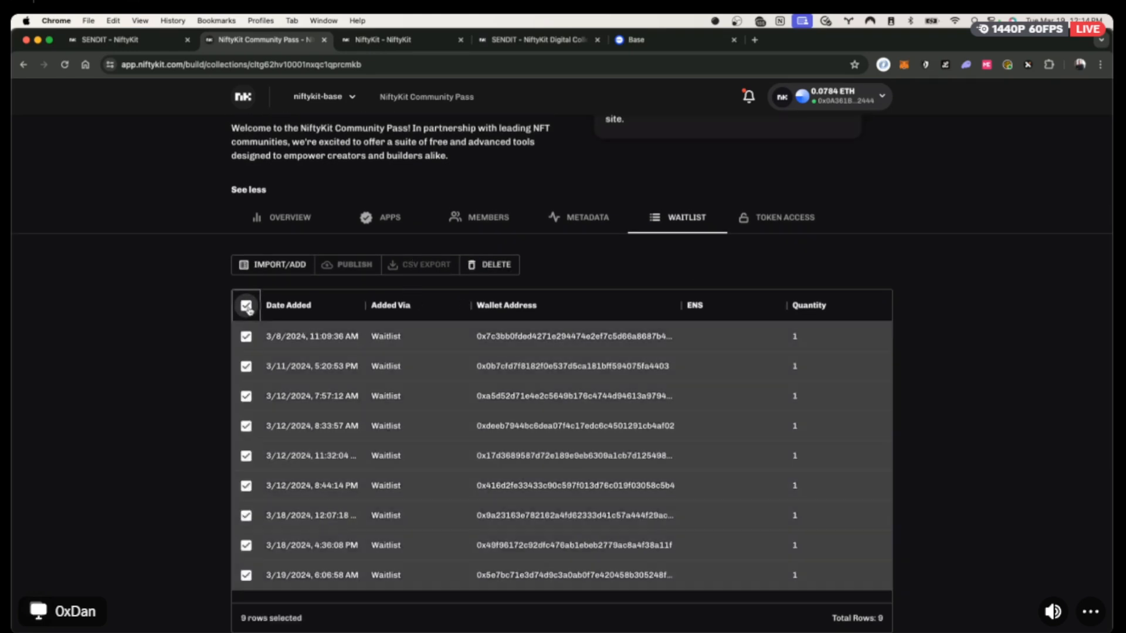
pyautogui.click(247, 306)
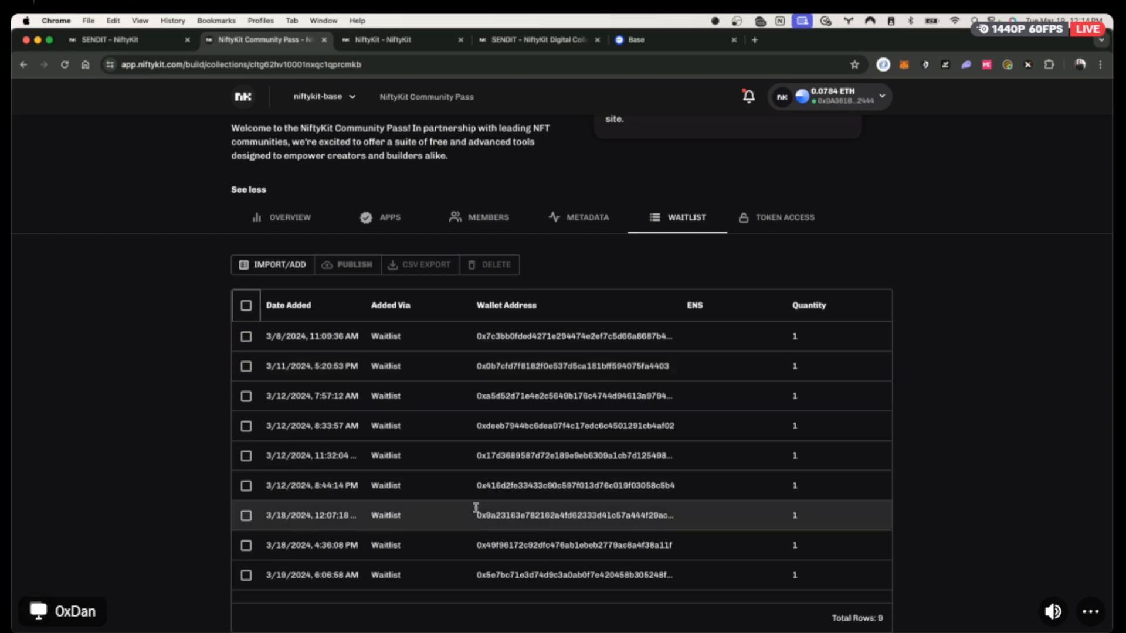
pyautogui.scroll(-2, 561, 395)
pyautogui.scroll(1, 481, 451)
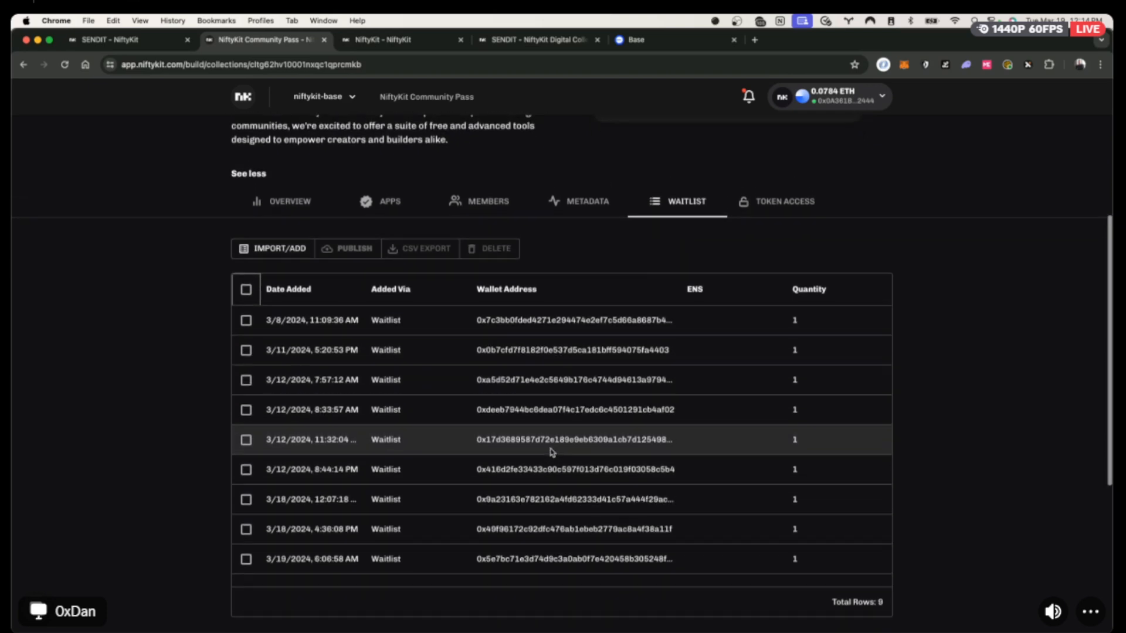
pyautogui.scroll(1, 414, 343)
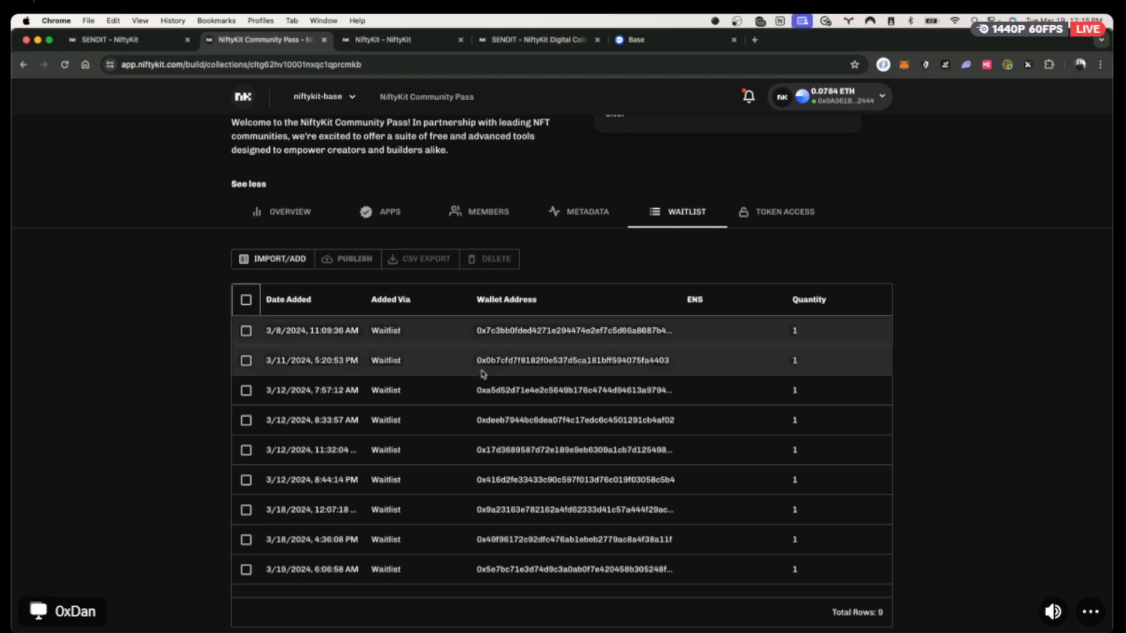
pyautogui.scroll(5, 511, 402)
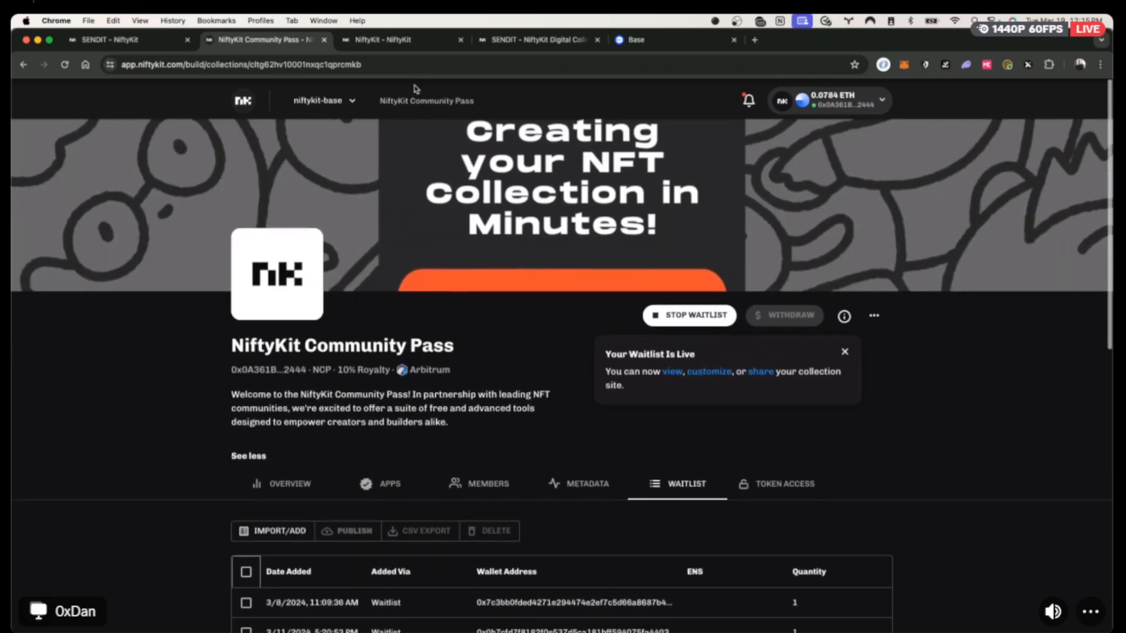
# On the public Community Pass site, join the waitlist, connect the wallet and enter an email address.
pyautogui.click(672, 367)
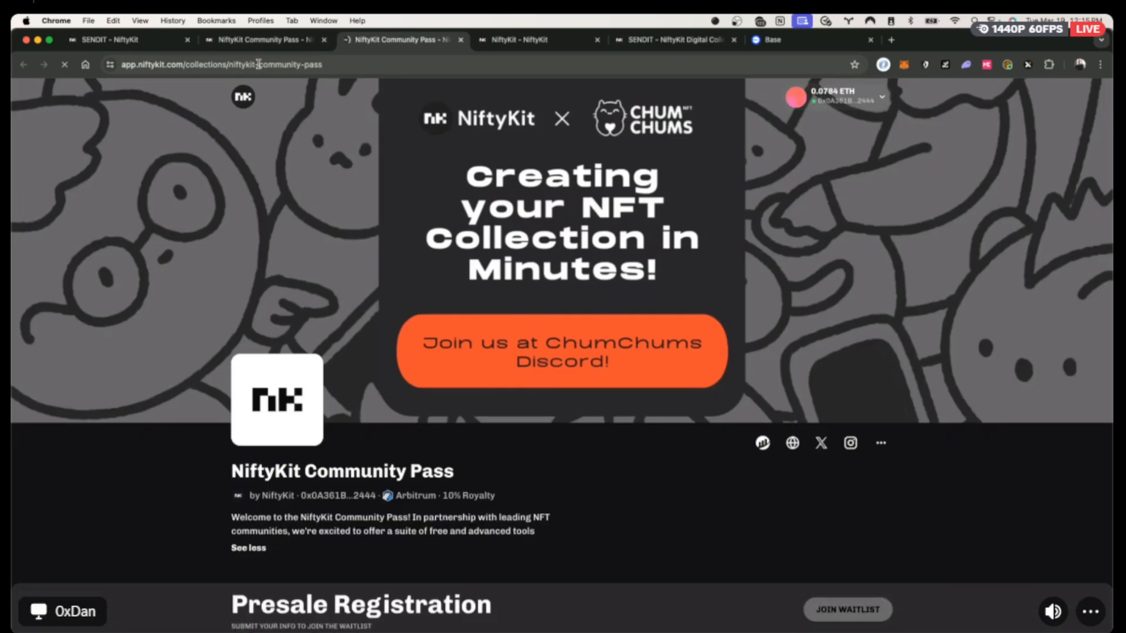
pyautogui.click(258, 63)
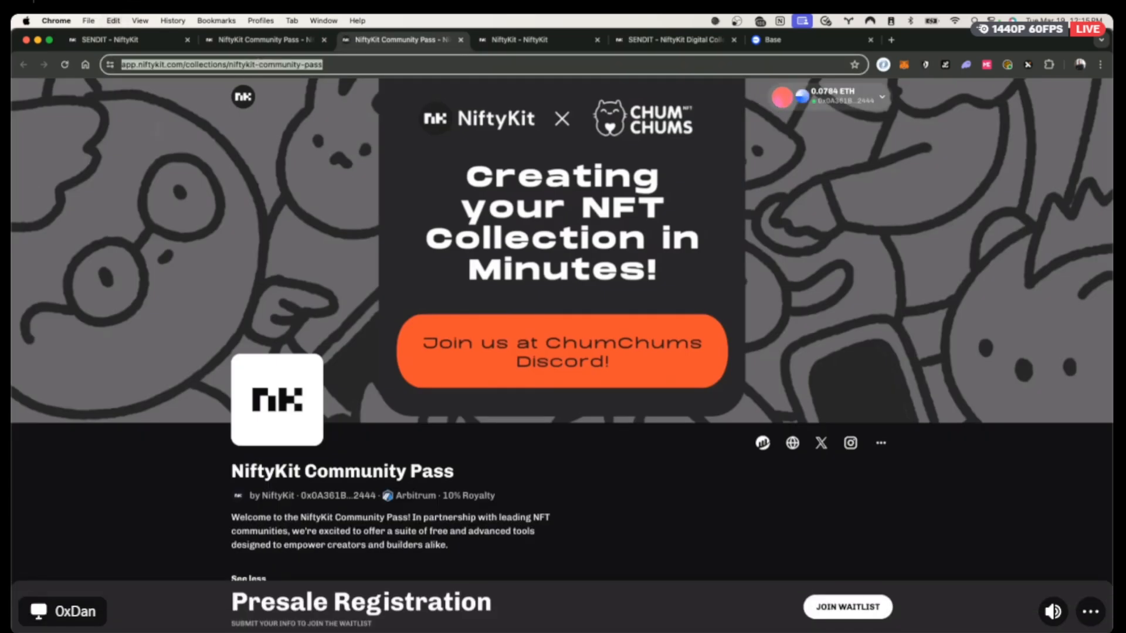
pyautogui.press('super+Tab')
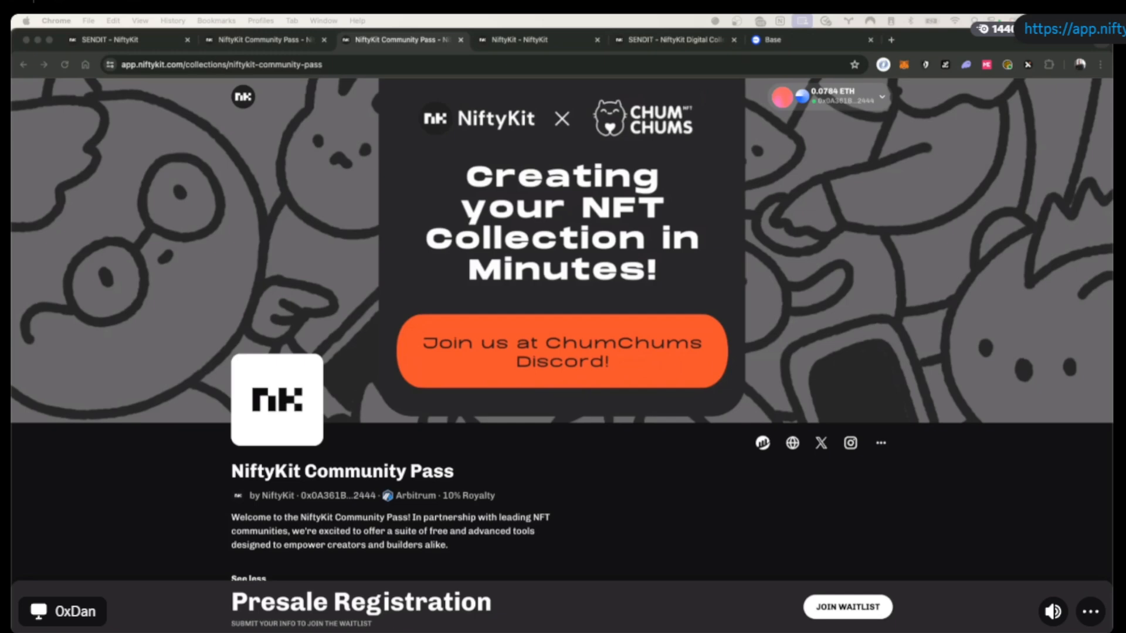
pyautogui.click(843, 608)
pyautogui.click(843, 608)
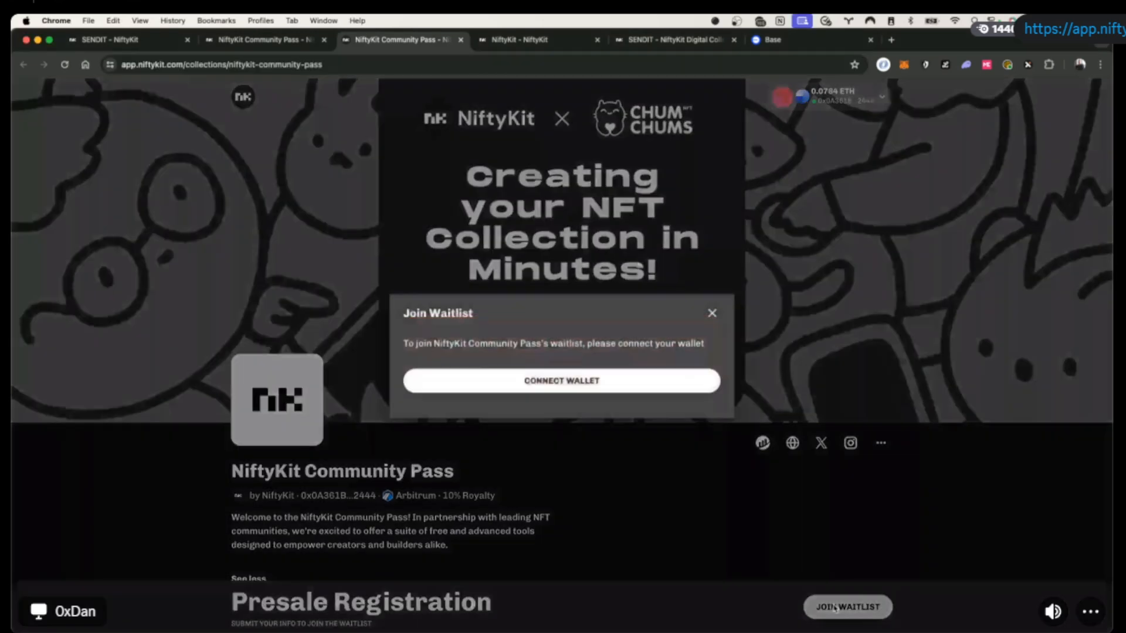
pyautogui.click(645, 382)
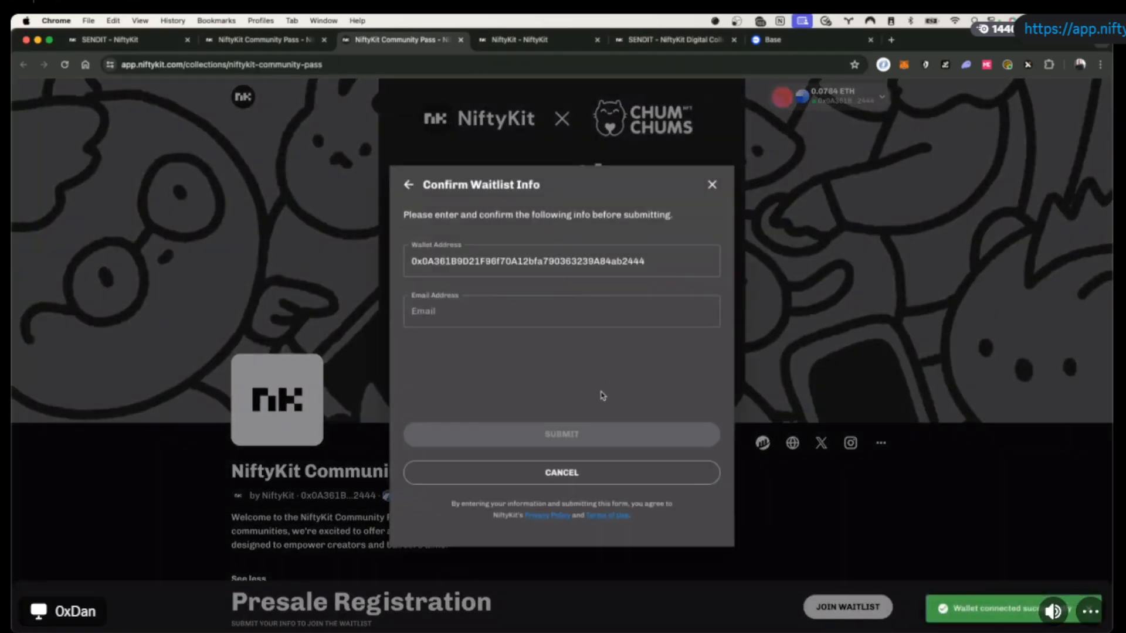
pyautogui.click(530, 320)
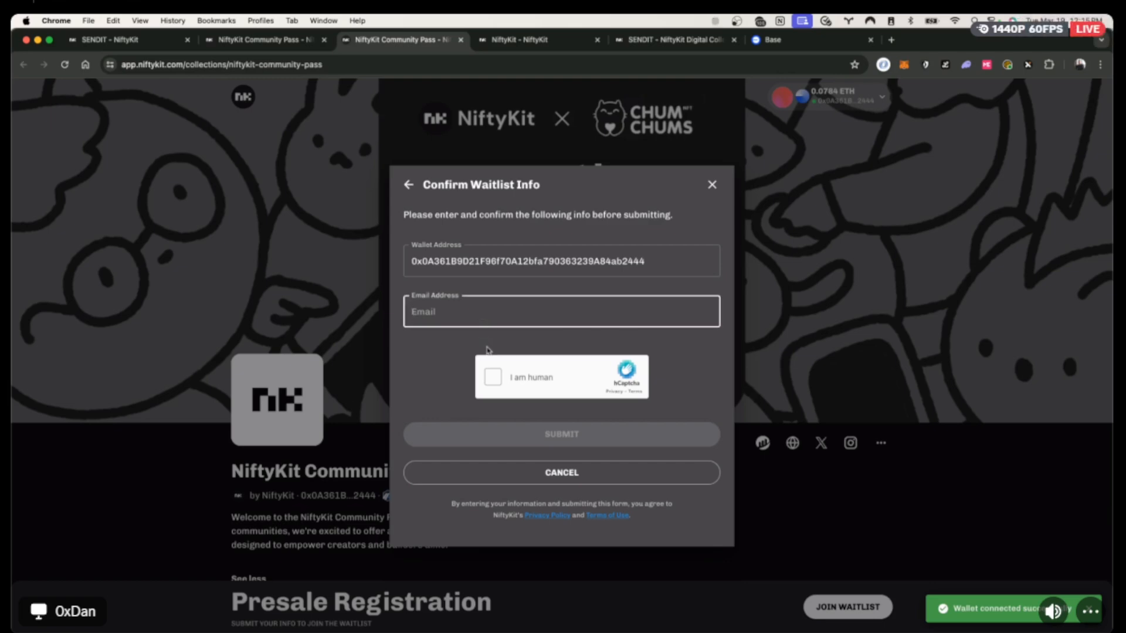
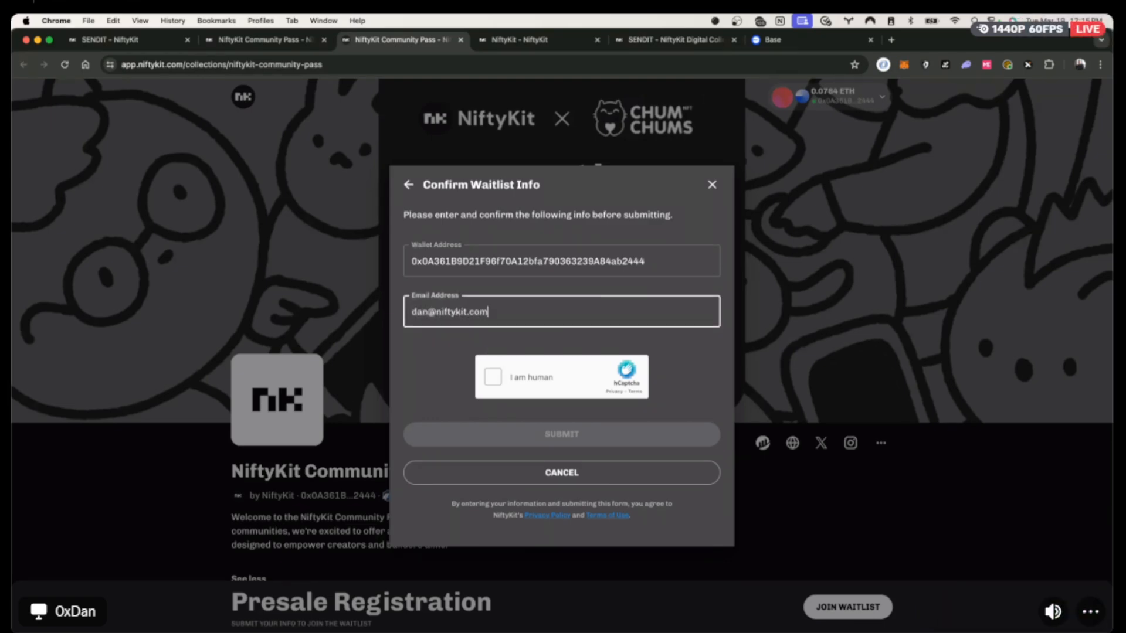
# Solve the hCaptcha by selecting the red drink images across two image sets.
pyautogui.click(493, 377)
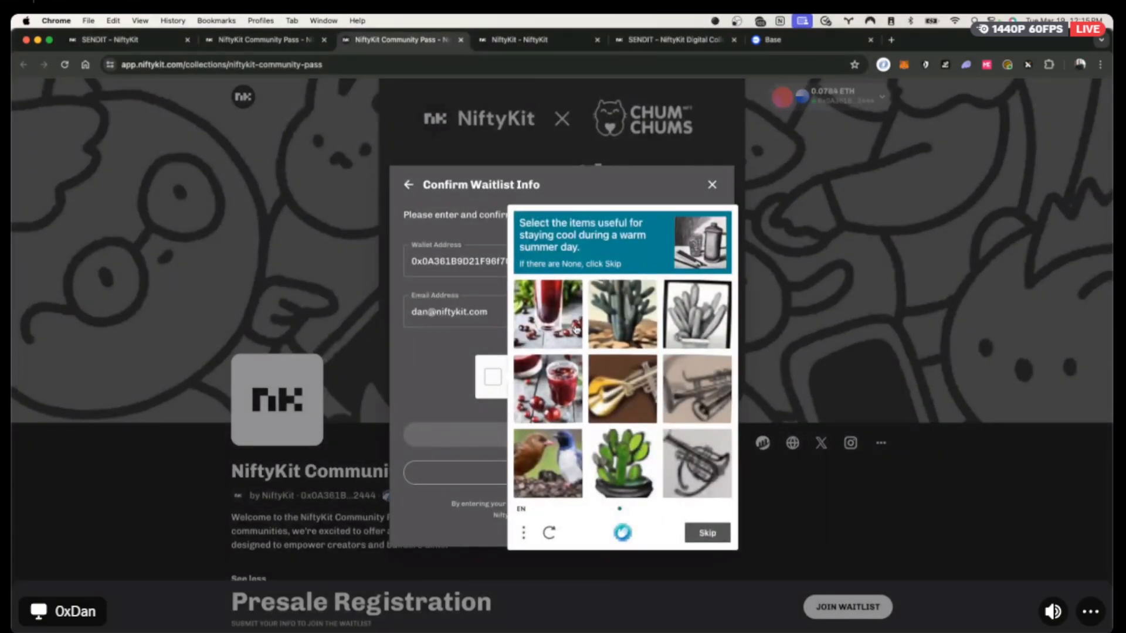
pyautogui.click(562, 332)
pyautogui.click(559, 320)
pyautogui.click(551, 331)
pyautogui.click(548, 390)
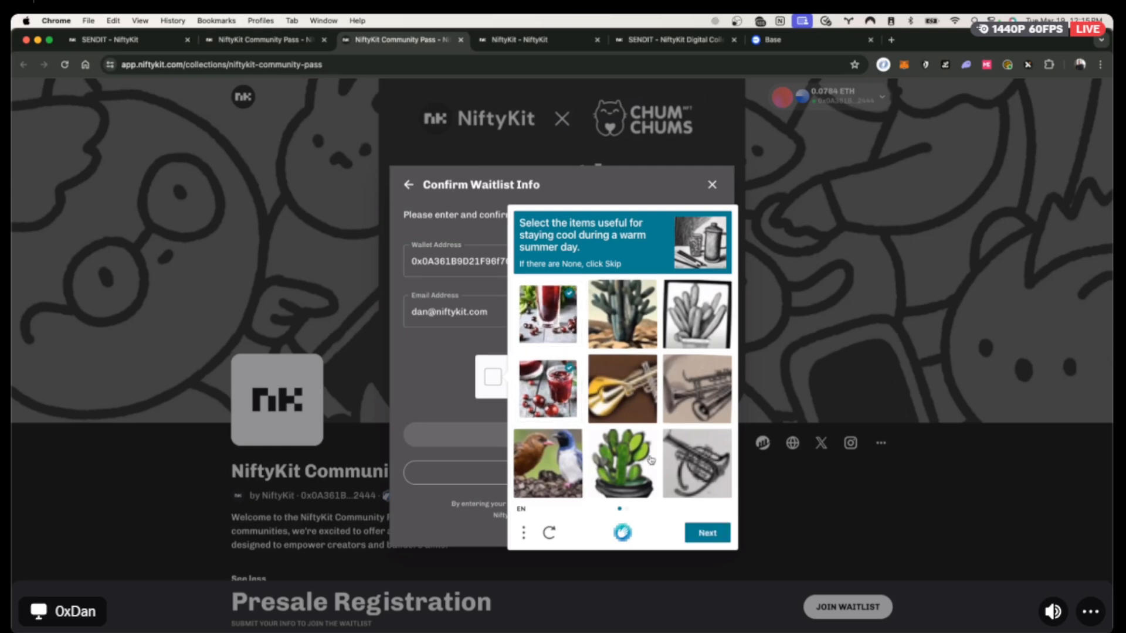
pyautogui.click(707, 533)
pyautogui.click(556, 313)
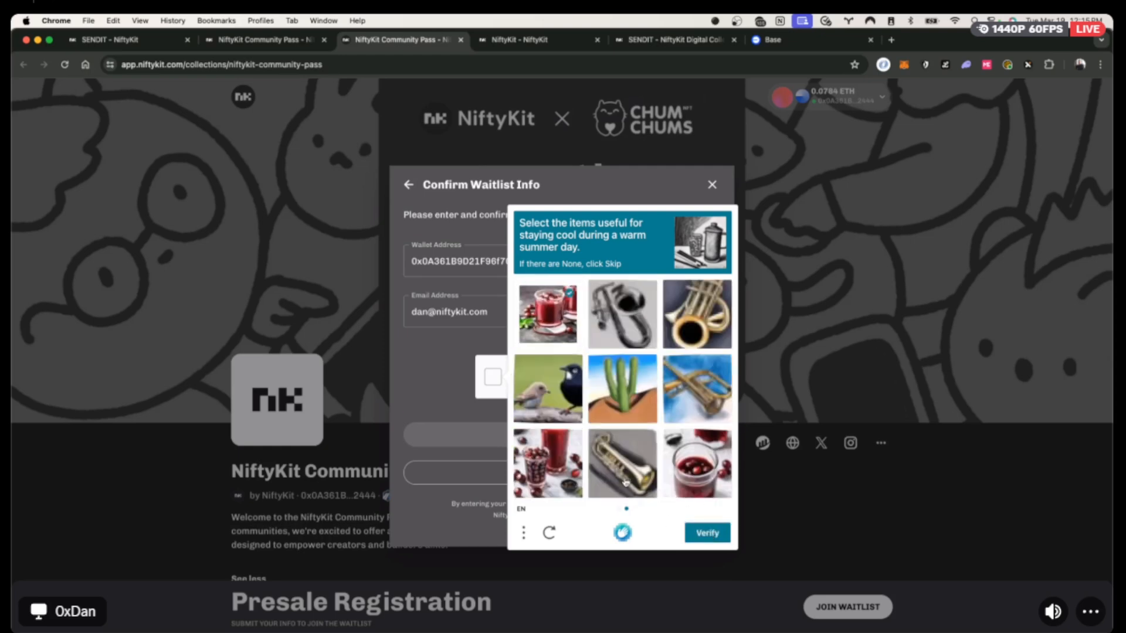
pyautogui.click(548, 463)
pyautogui.click(711, 468)
pyautogui.click(707, 533)
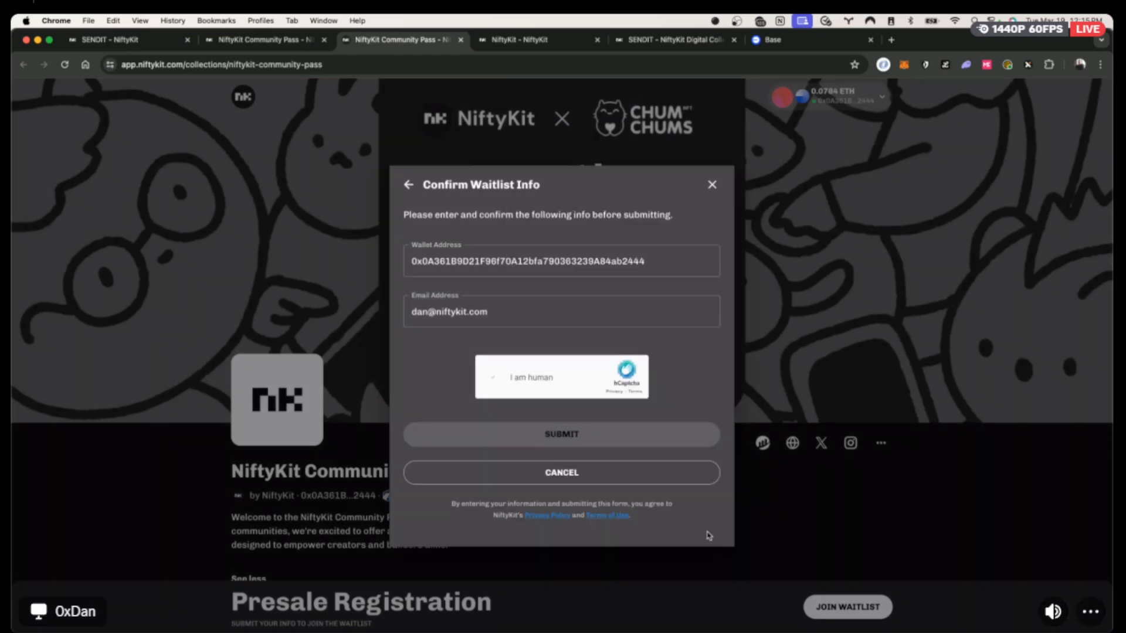
# Submit the waitlist sign-up, sign it in MetaMask, then close the rejected form.
pyautogui.click(607, 443)
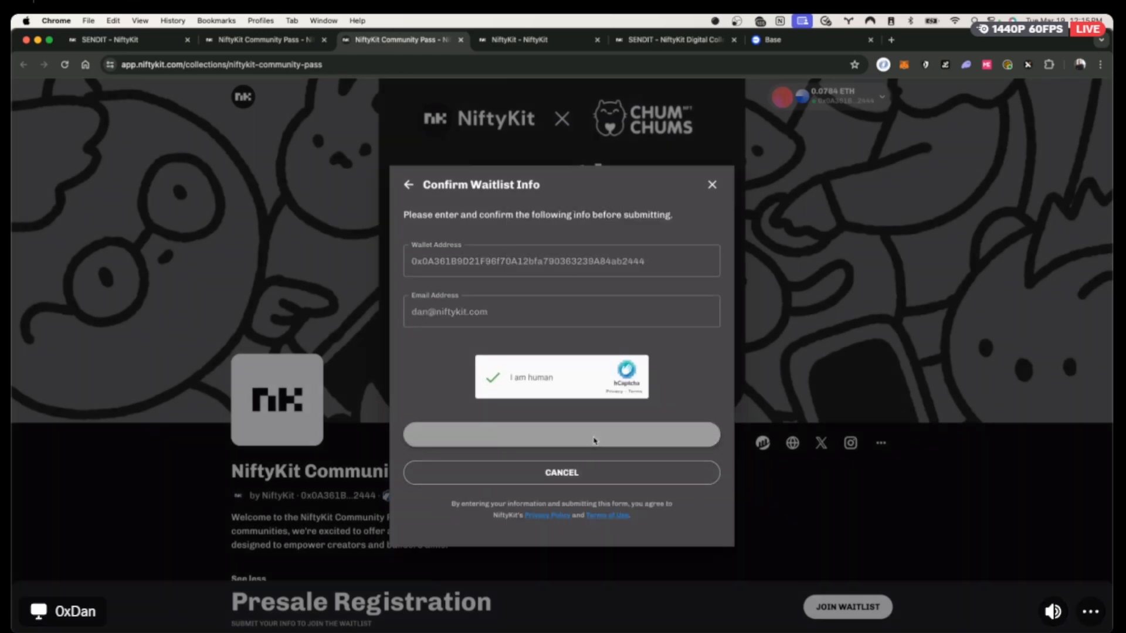
pyautogui.click(1059, 360)
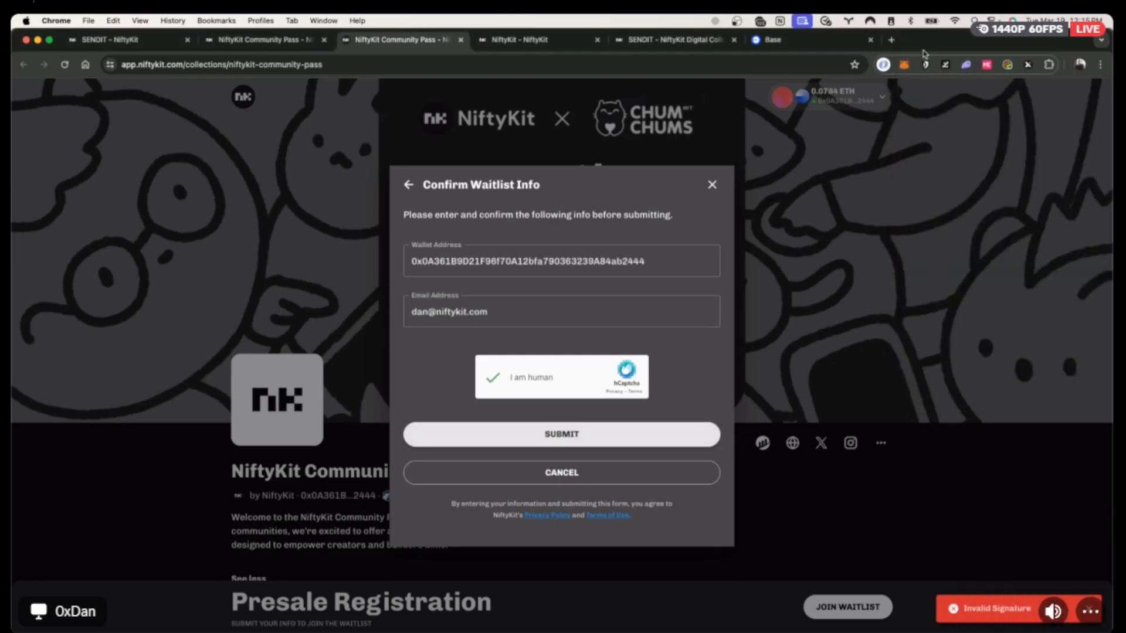
pyautogui.click(903, 65)
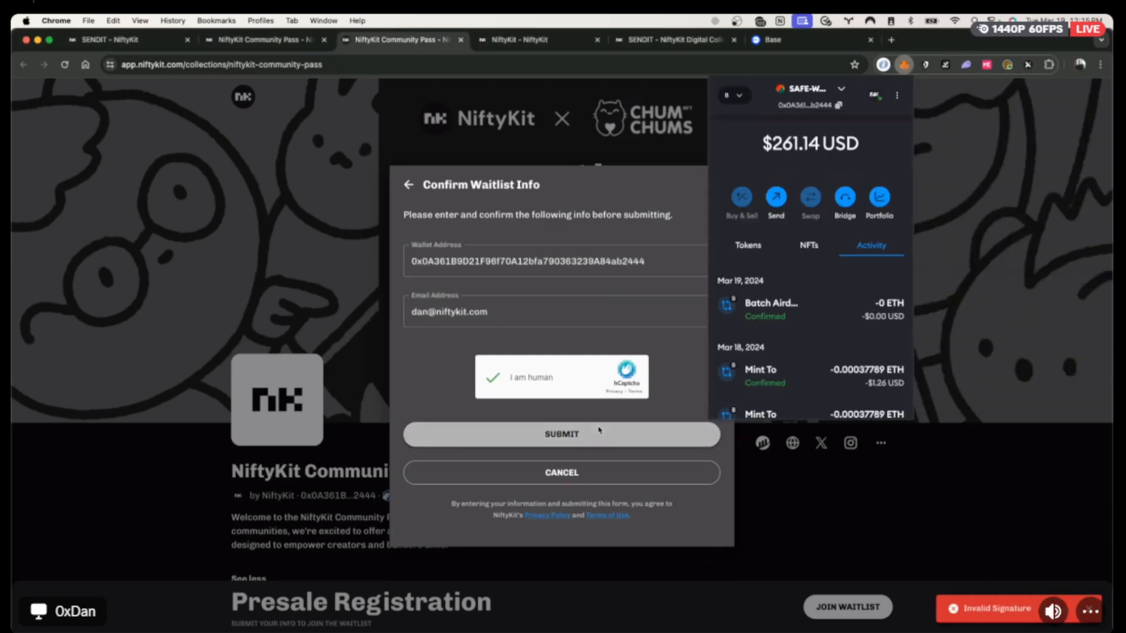
pyautogui.click(476, 138)
pyautogui.click(712, 185)
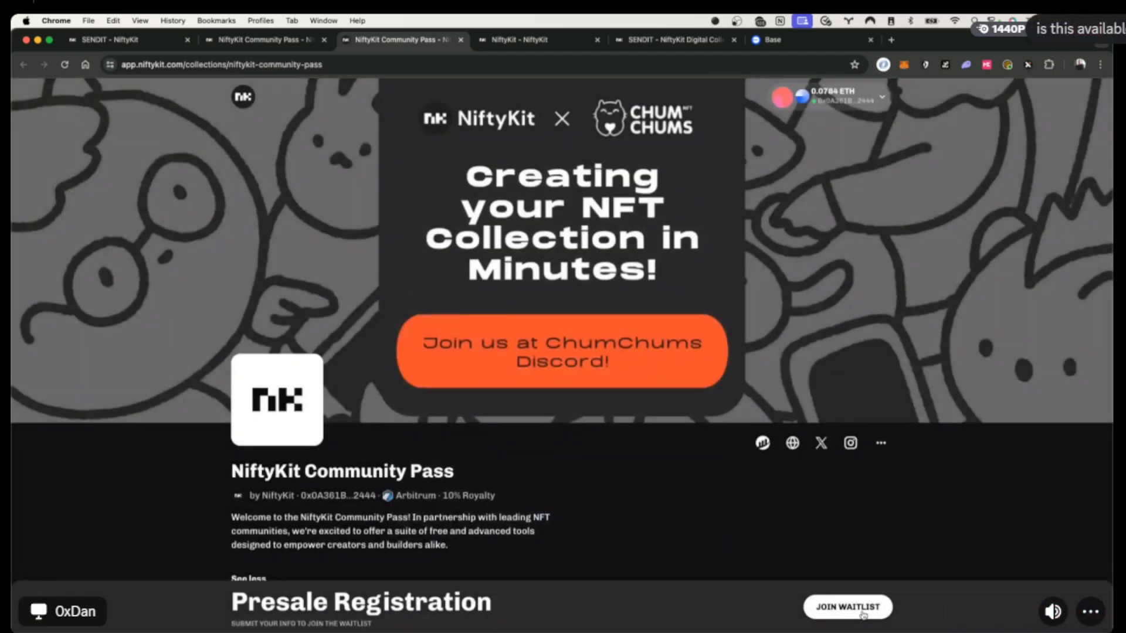
# Return to the dashboard and open the NiftyKit Chum Workshop collection's overview.
pyautogui.click(274, 40)
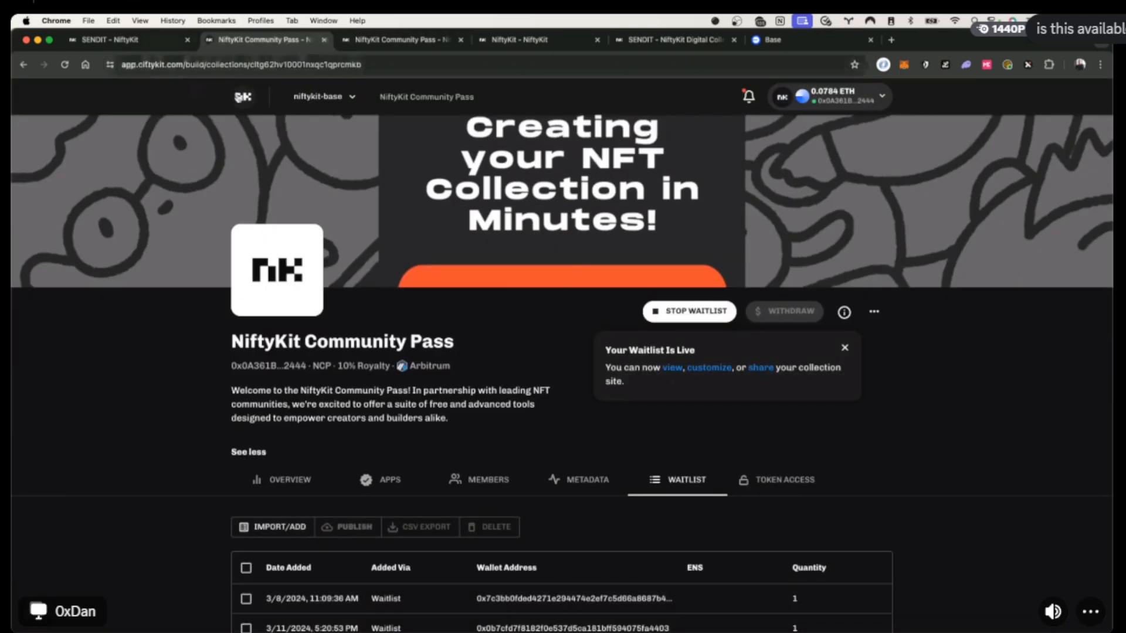
pyautogui.click(242, 97)
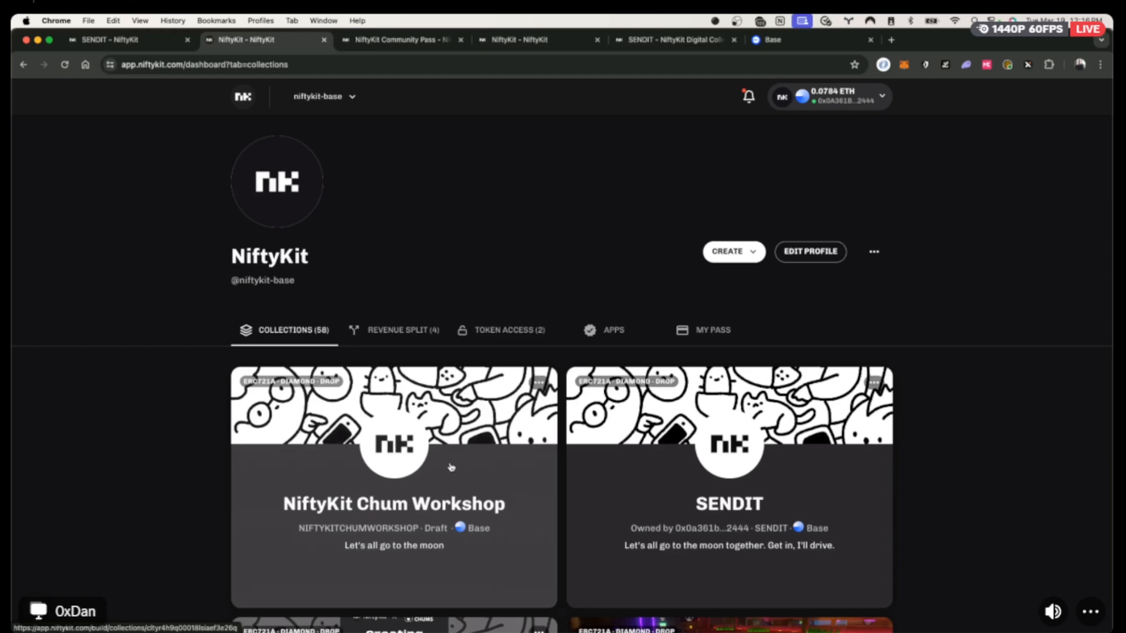
pyautogui.click(442, 469)
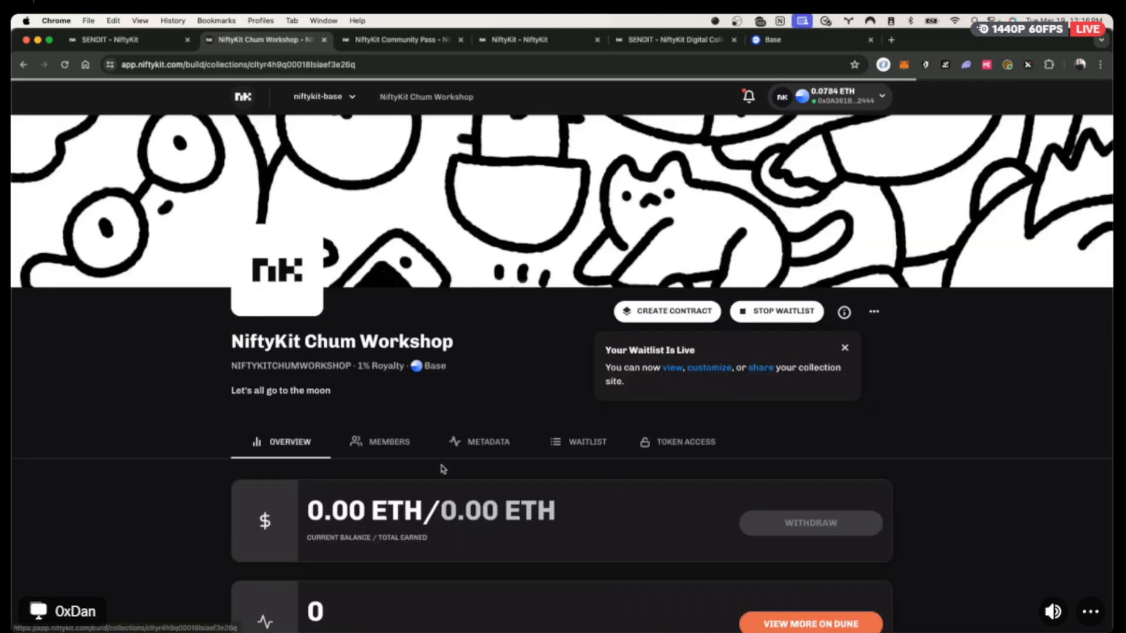
pyautogui.click(672, 311)
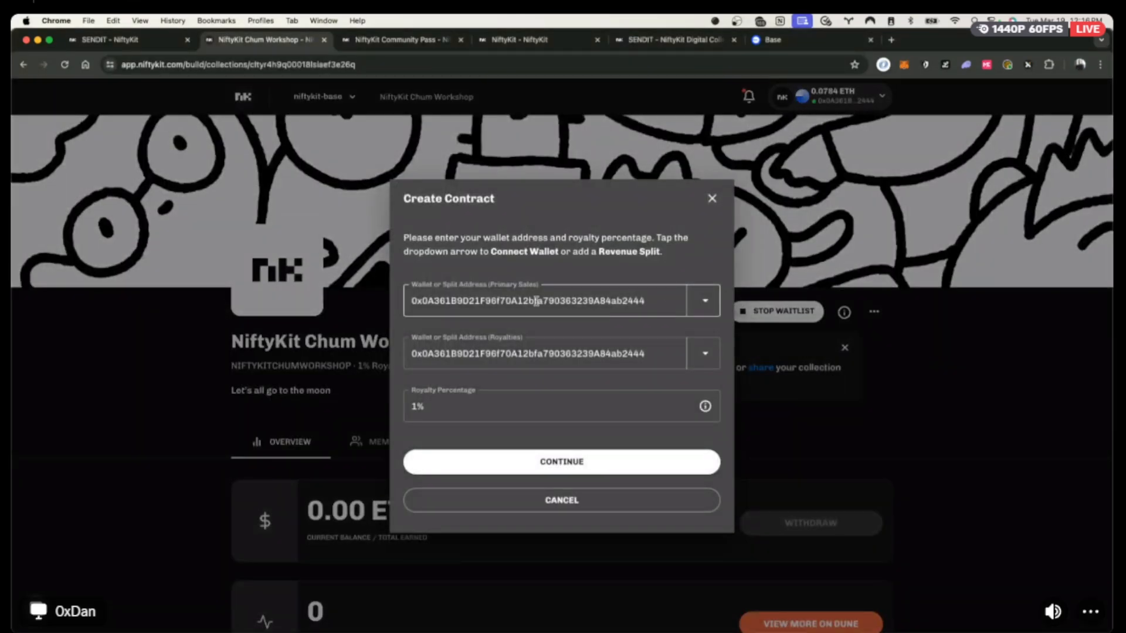
# Create the Chum Workshop contract with 1% royalty, signing and confirming the $0.25 Base deployment in MetaMask.
pyautogui.click(603, 463)
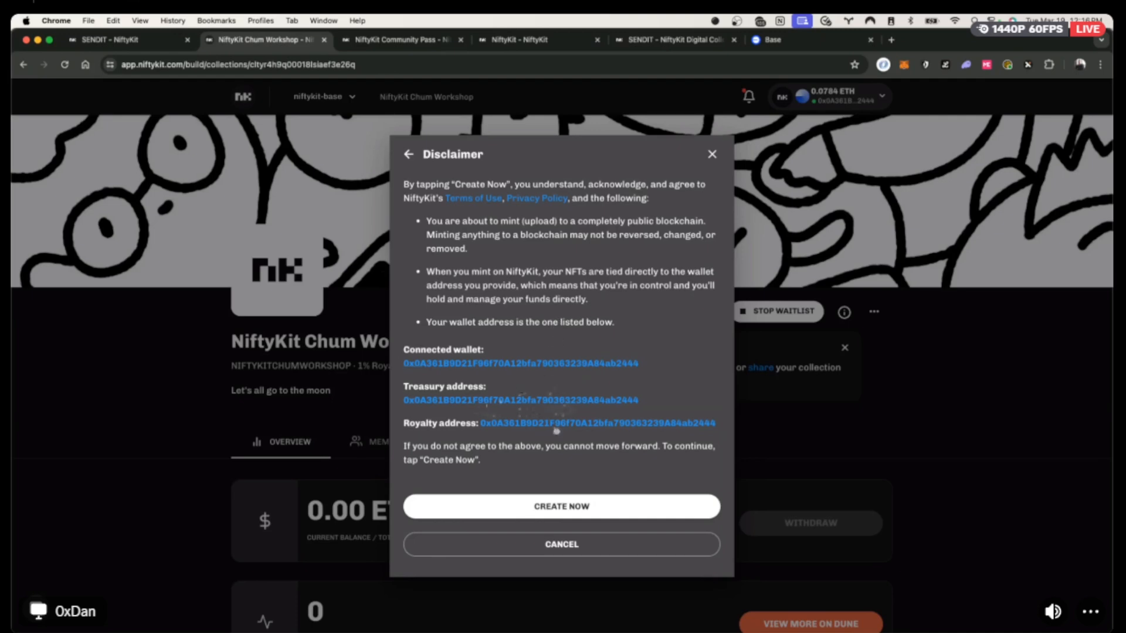
pyautogui.click(555, 507)
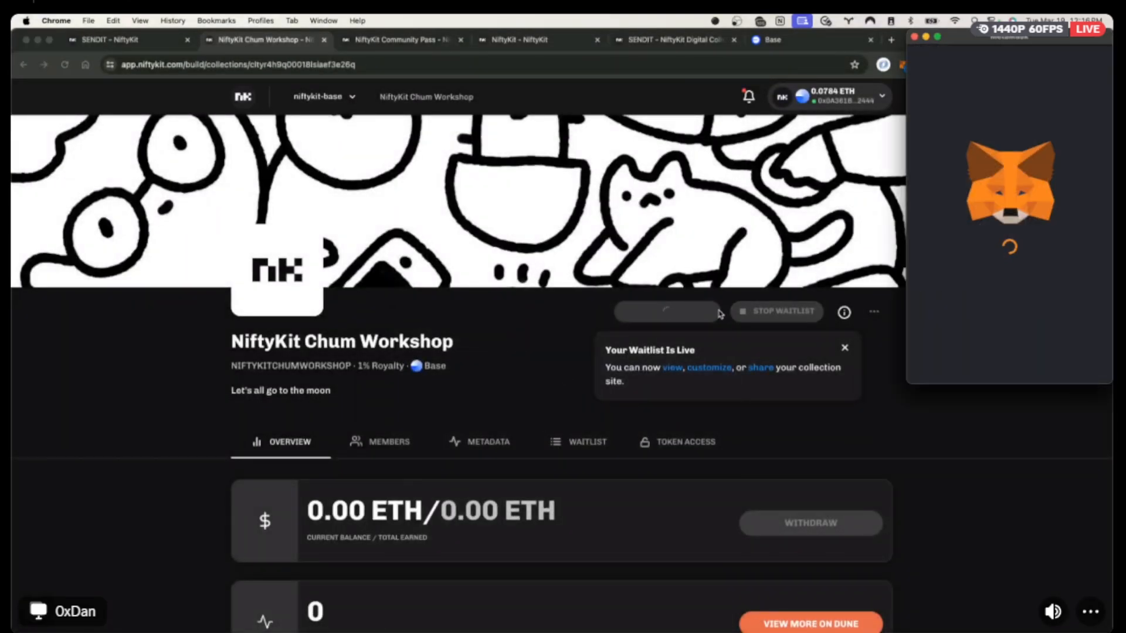
pyautogui.moveTo(1013, 39); pyautogui.dragTo(908, 80)
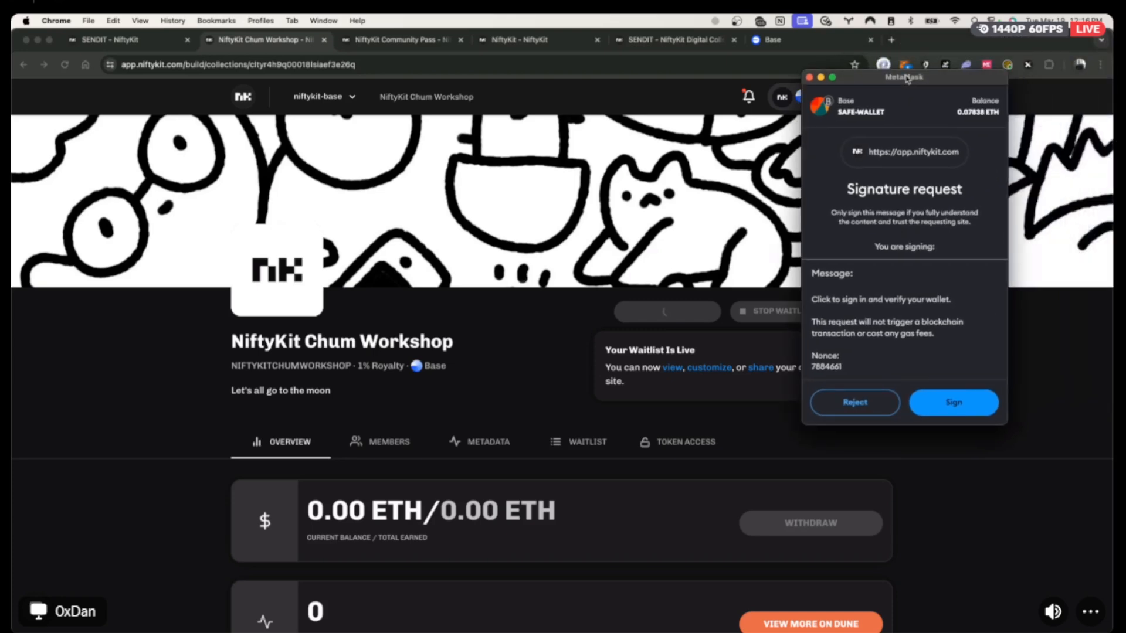
pyautogui.click(958, 406)
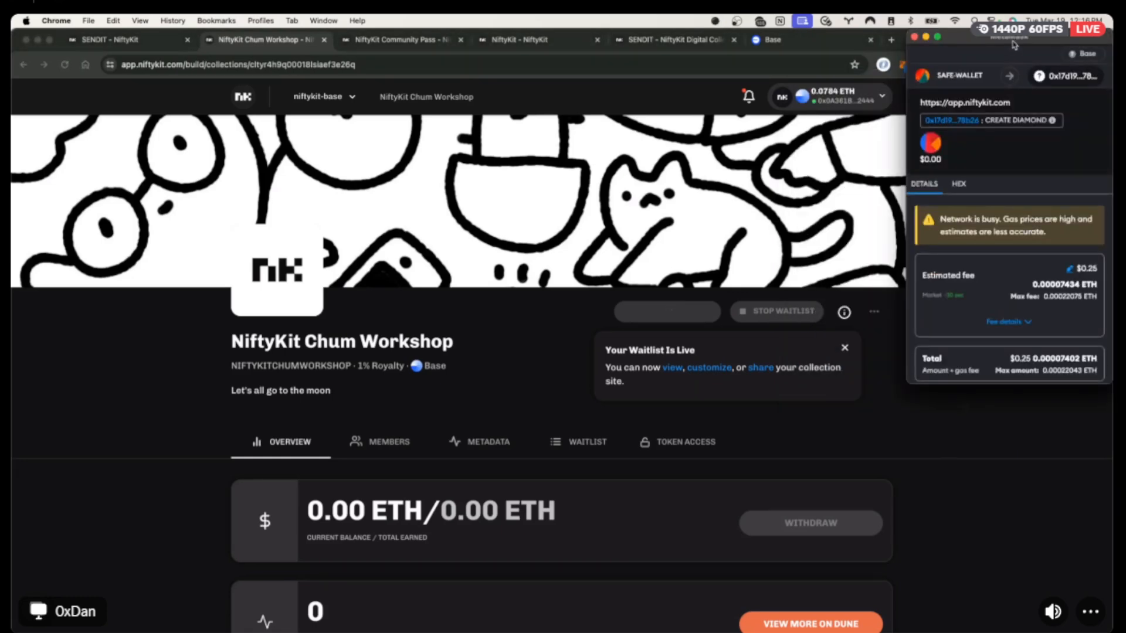
pyautogui.moveTo(1013, 38); pyautogui.dragTo(921, 139)
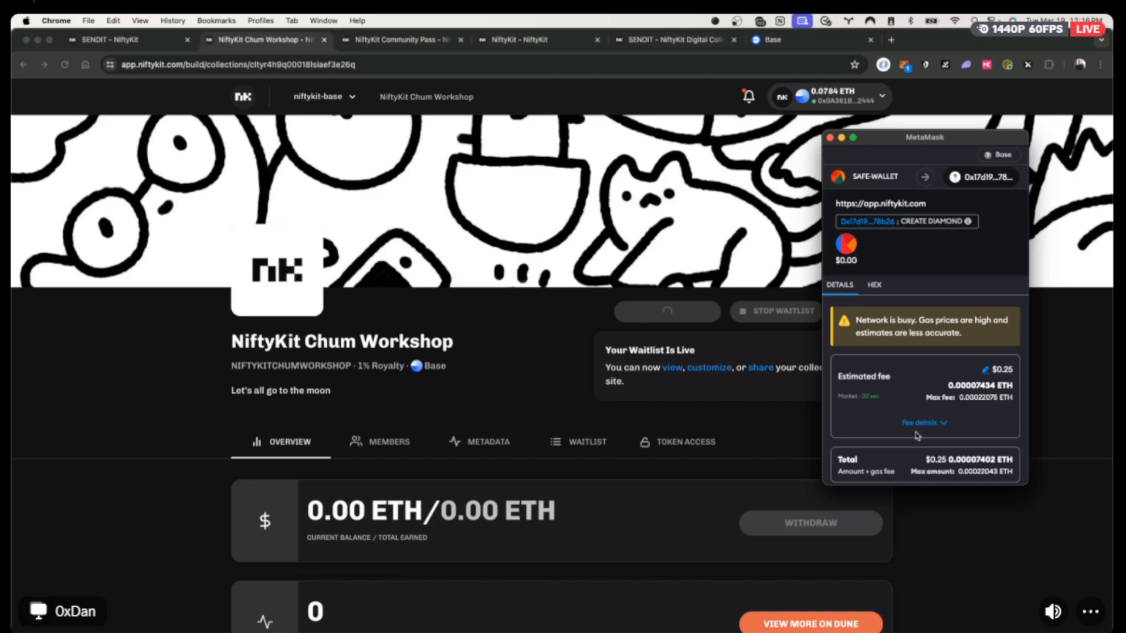
pyautogui.scroll(-2, 917, 436)
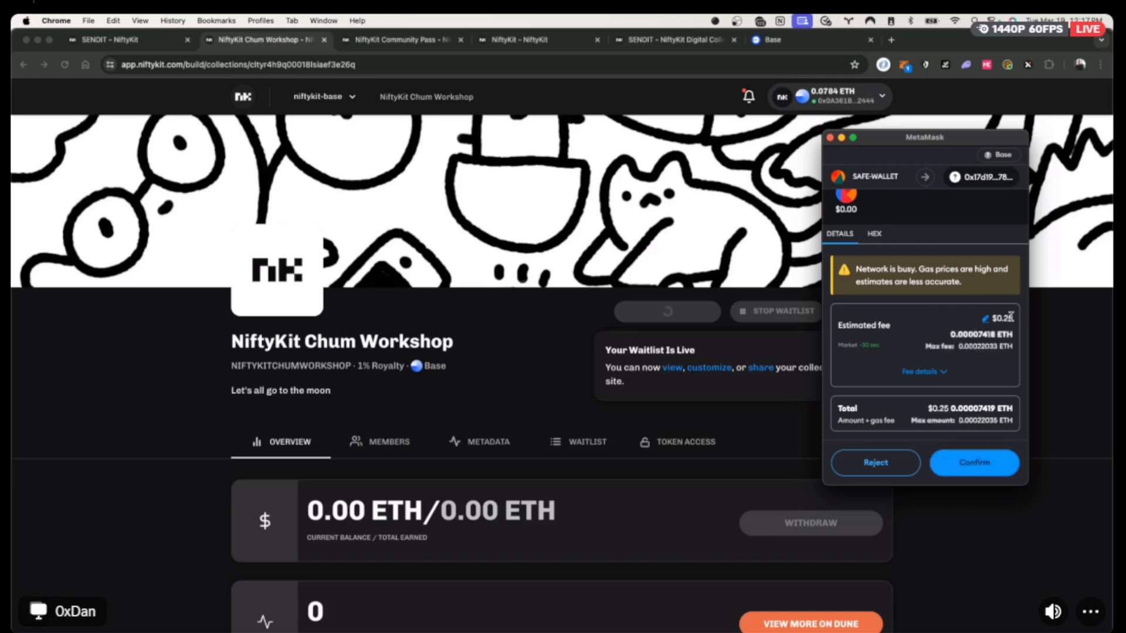
pyautogui.click(984, 463)
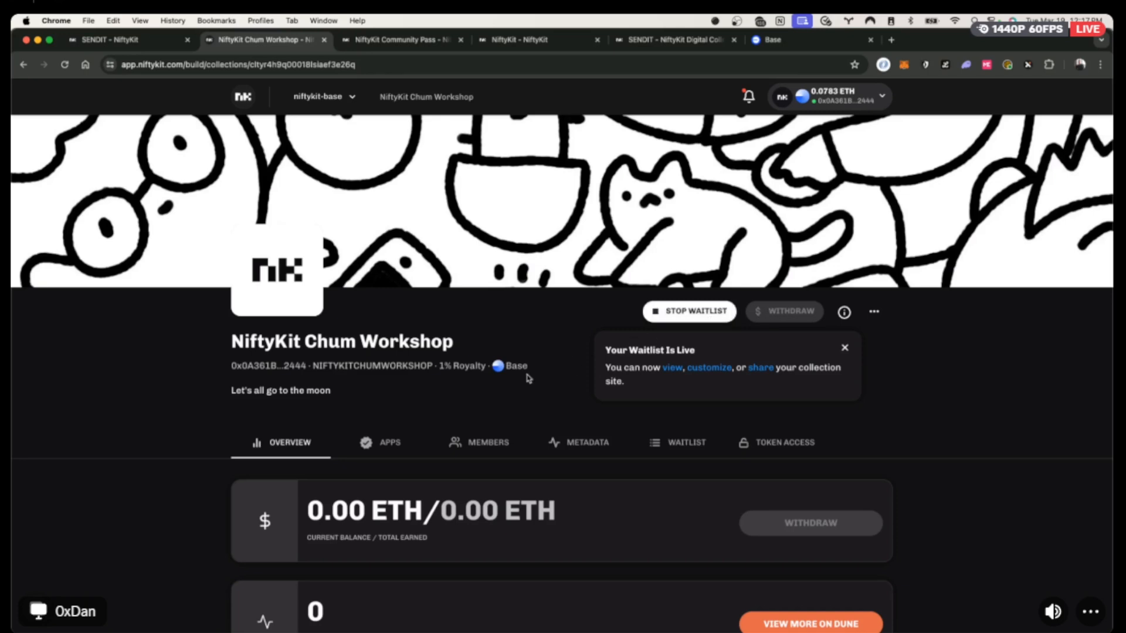
# Open the Chum Workshop public page, then its BaseScan token page showing 0 holders and 0 transfers.
pyautogui.click(678, 369)
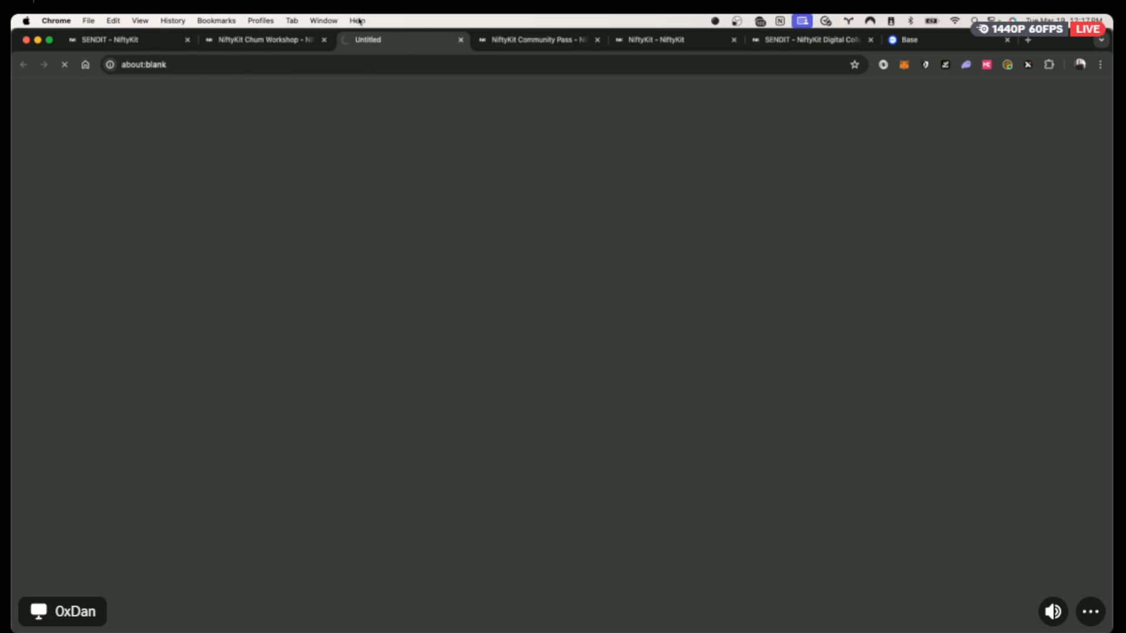
pyautogui.scroll(-1, 461, 460)
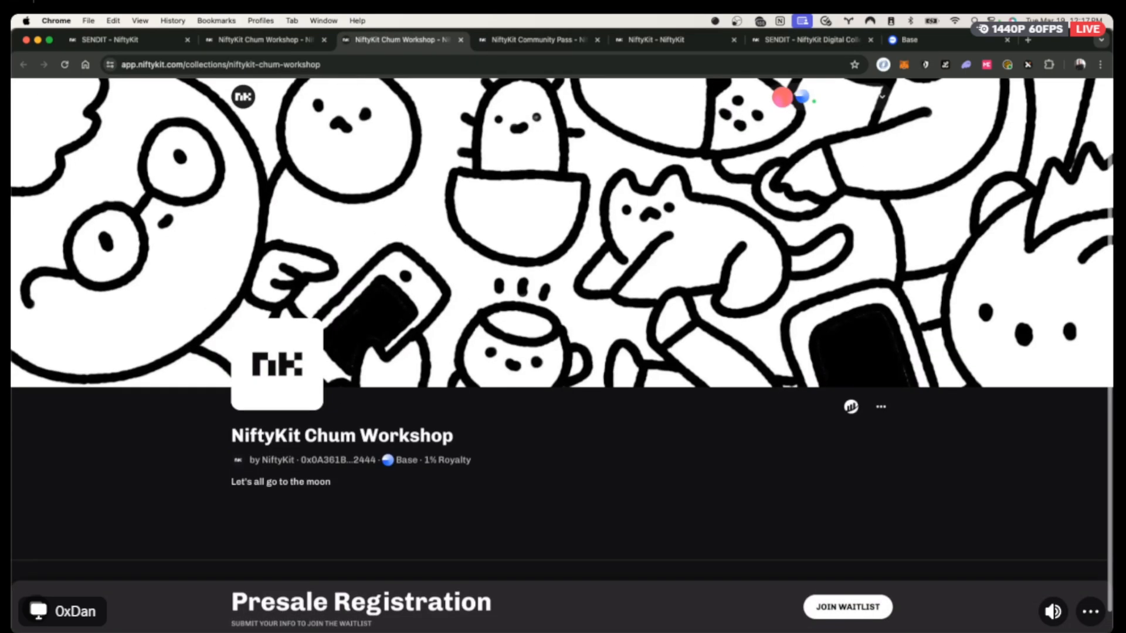
pyautogui.click(850, 407)
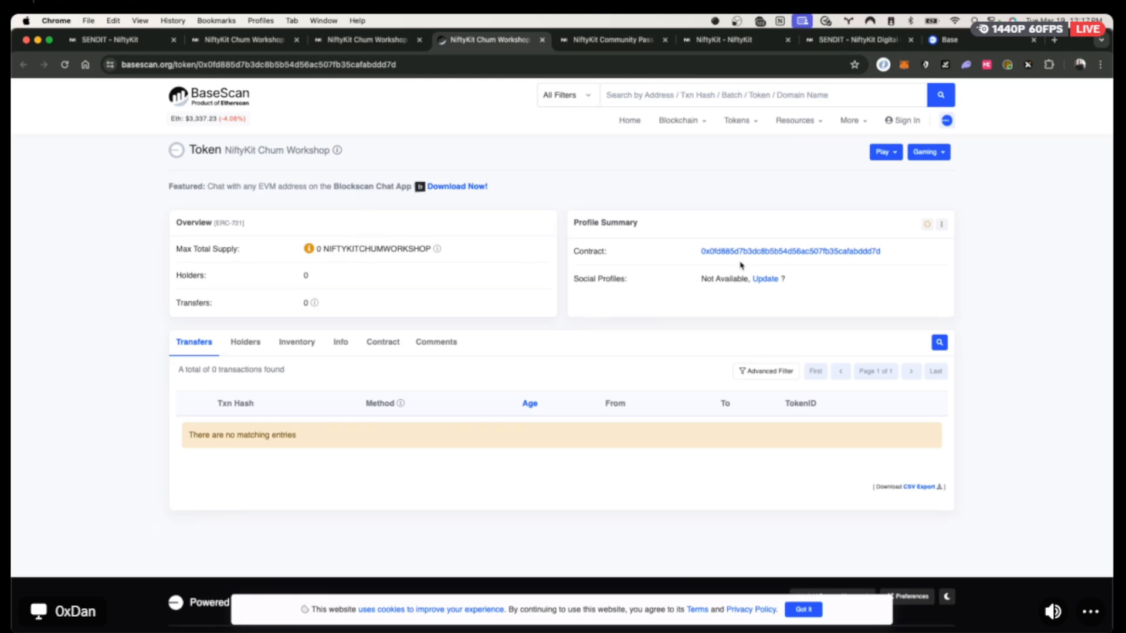
pyautogui.moveTo(769, 256)
# Copy the collection's contract address from BaseScan and load OpenSea in a new tab.
pyautogui.click(889, 251)
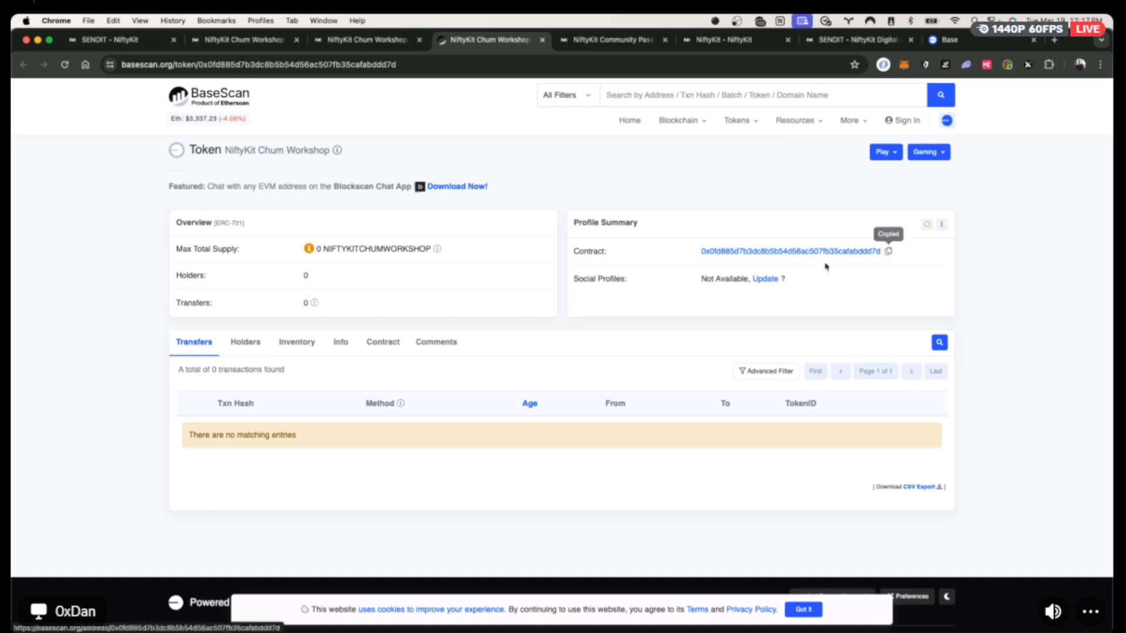
pyautogui.press('super+t')
pyautogui.write('opensea')
pyautogui.press('Return')
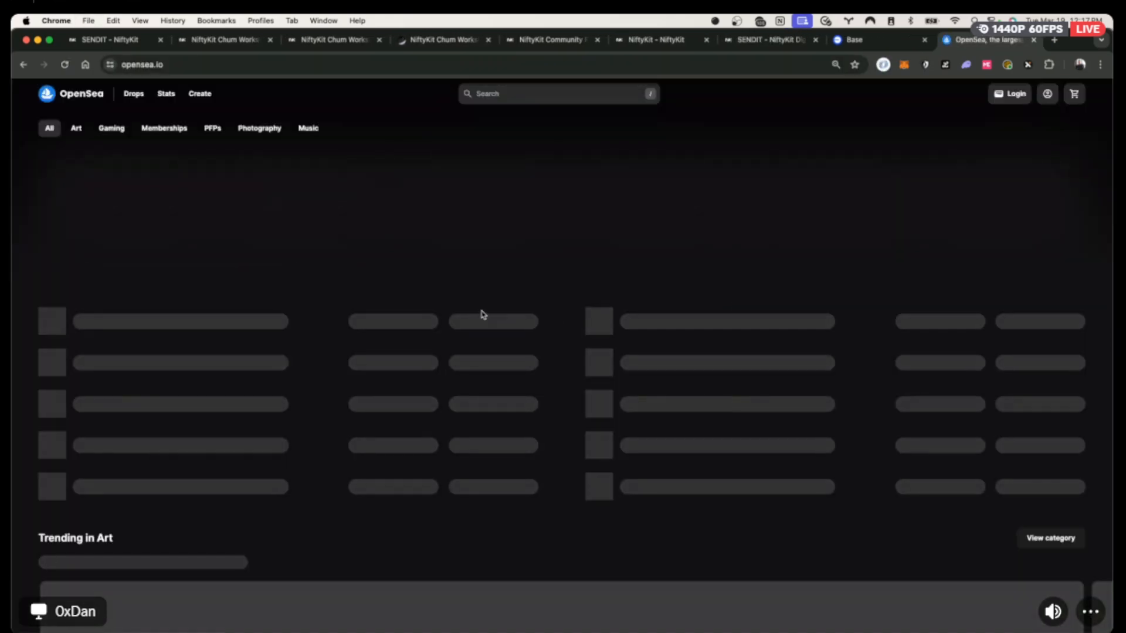
# Paste the contract address into OpenSea's search box, reloading the page and pasting again.
pyautogui.click(493, 94)
pyautogui.press('super+v')
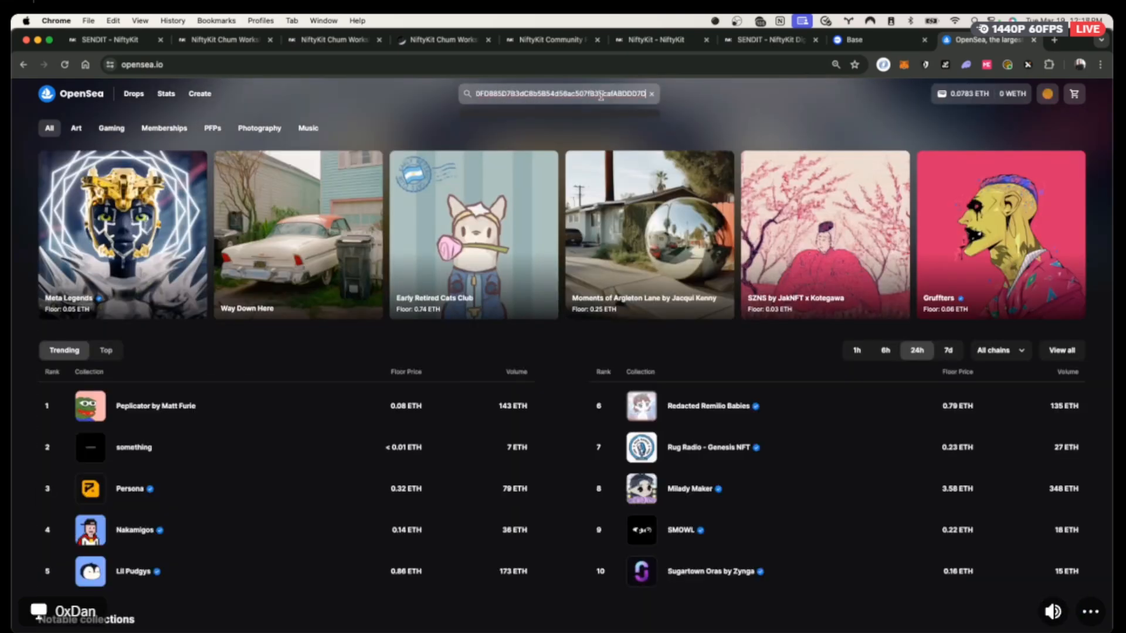
pyautogui.click(65, 65)
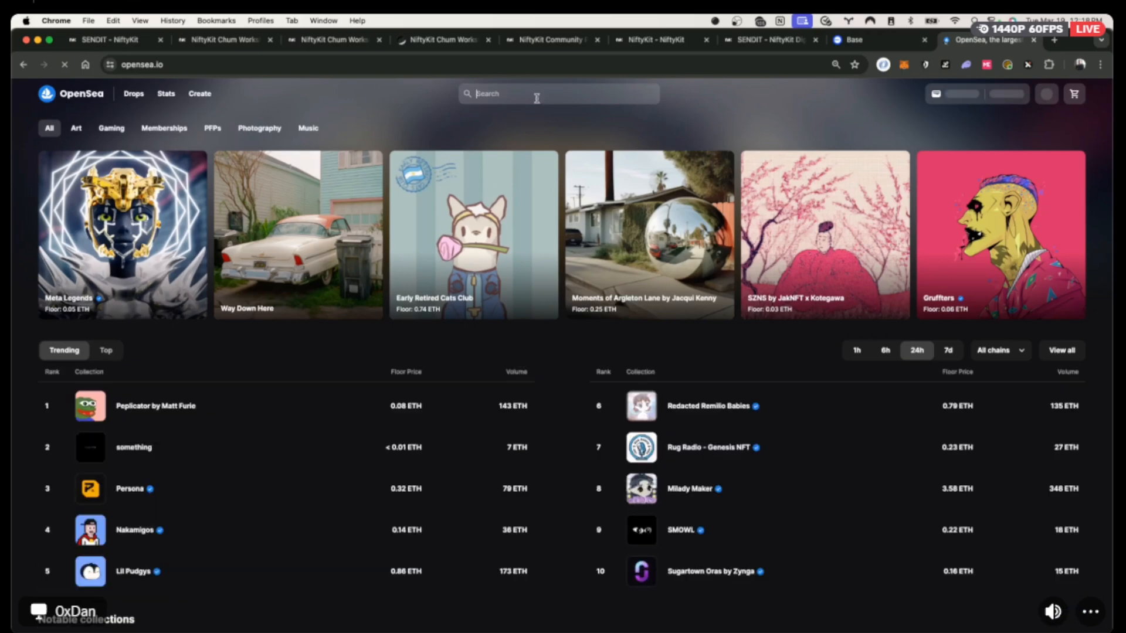
pyautogui.click(535, 95)
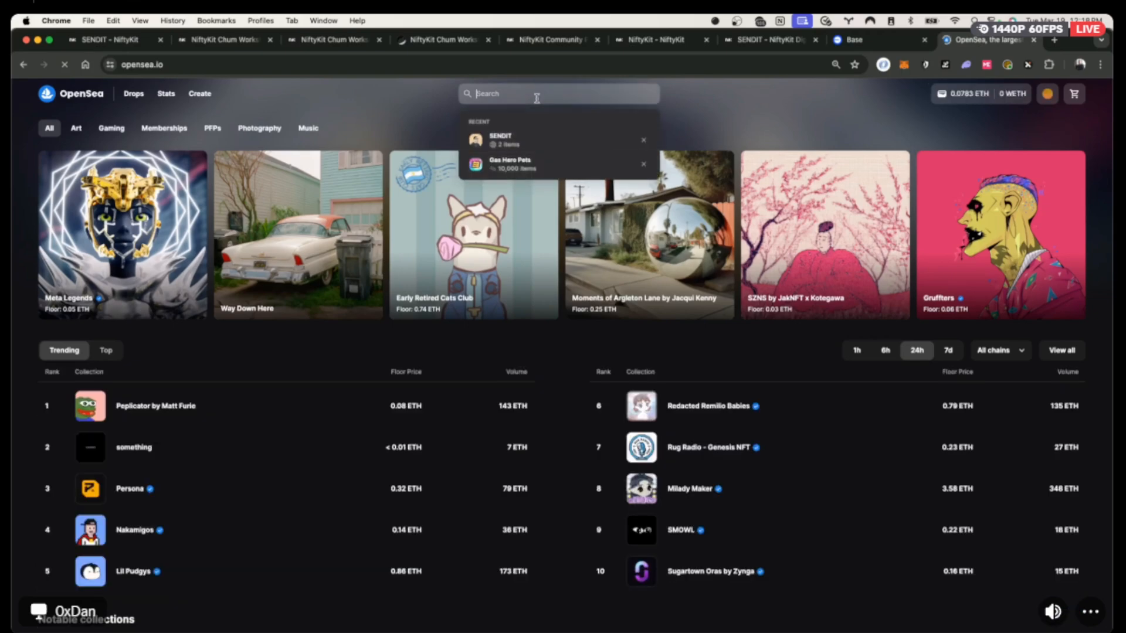
pyautogui.press('super+v')
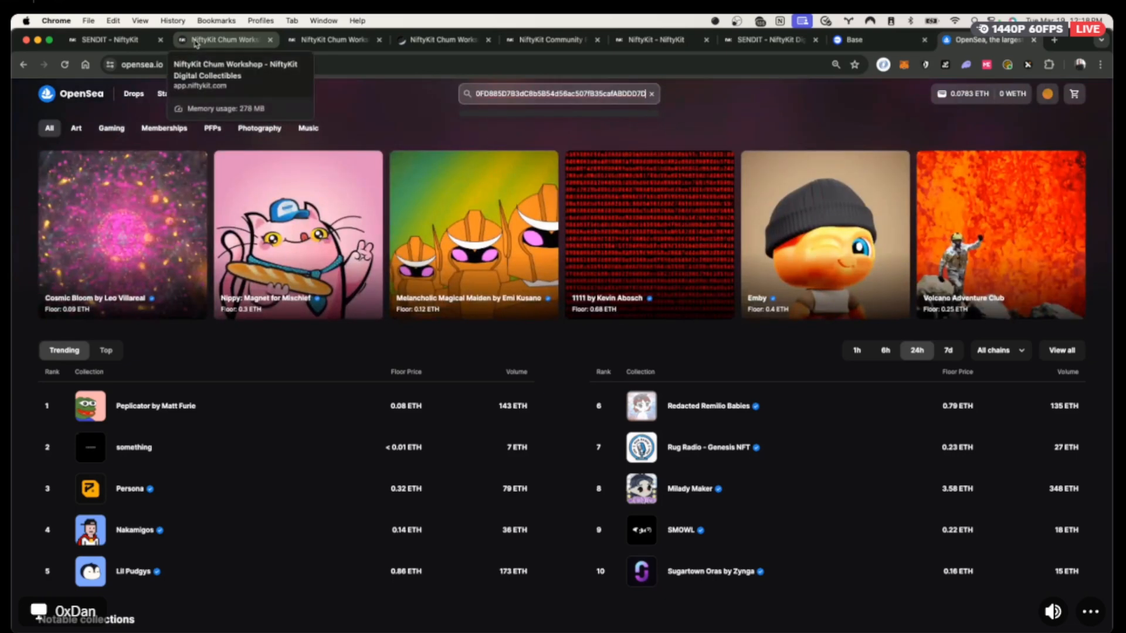
# Look over the Chum Workshop management and public collection tabs.
pyautogui.click(196, 41)
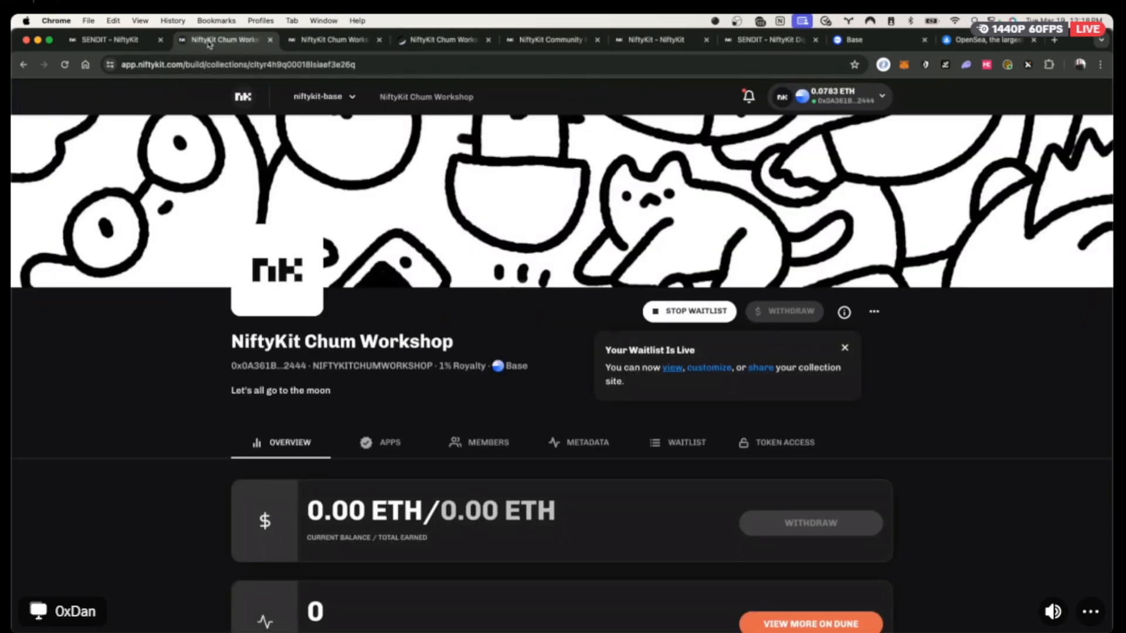
pyautogui.scroll(-3, 440, 364)
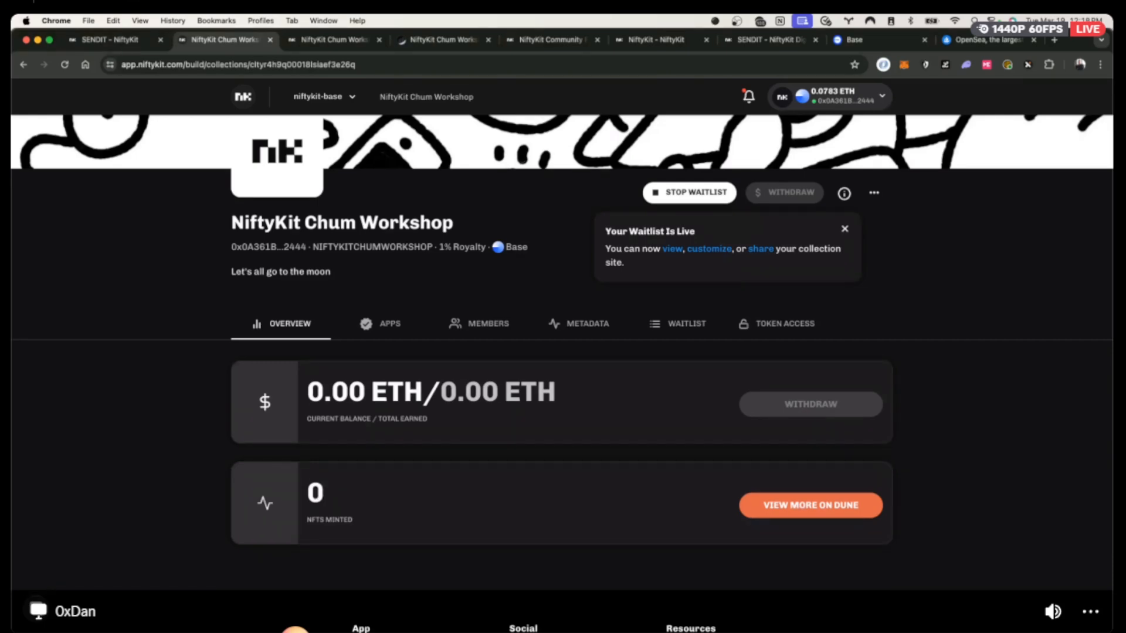
pyautogui.click(331, 39)
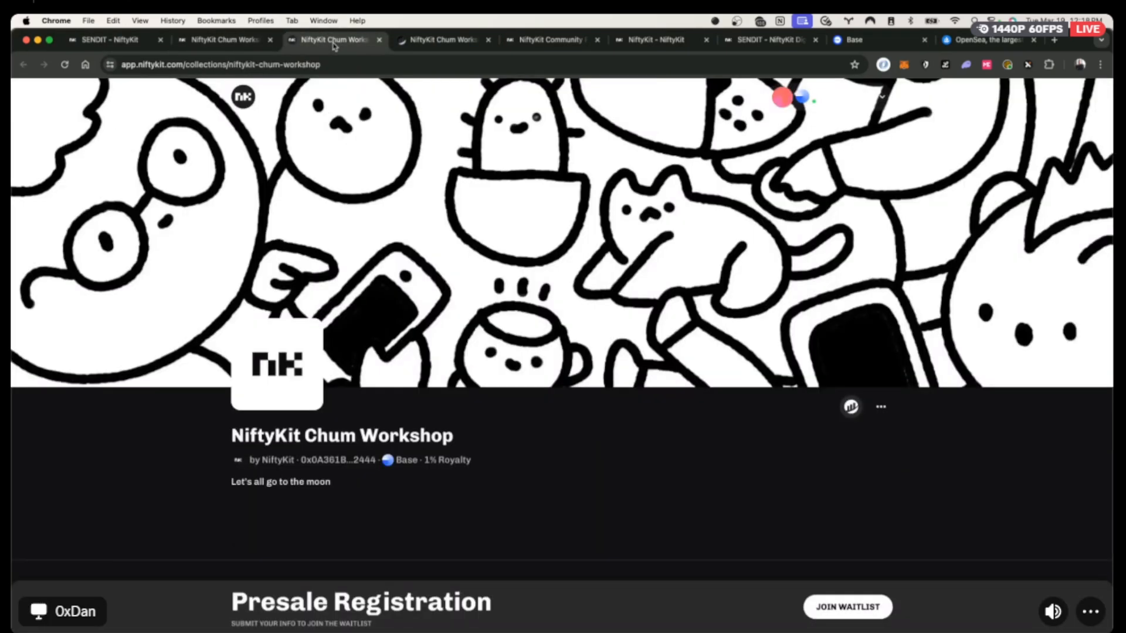
pyautogui.click(426, 38)
pyautogui.click(220, 39)
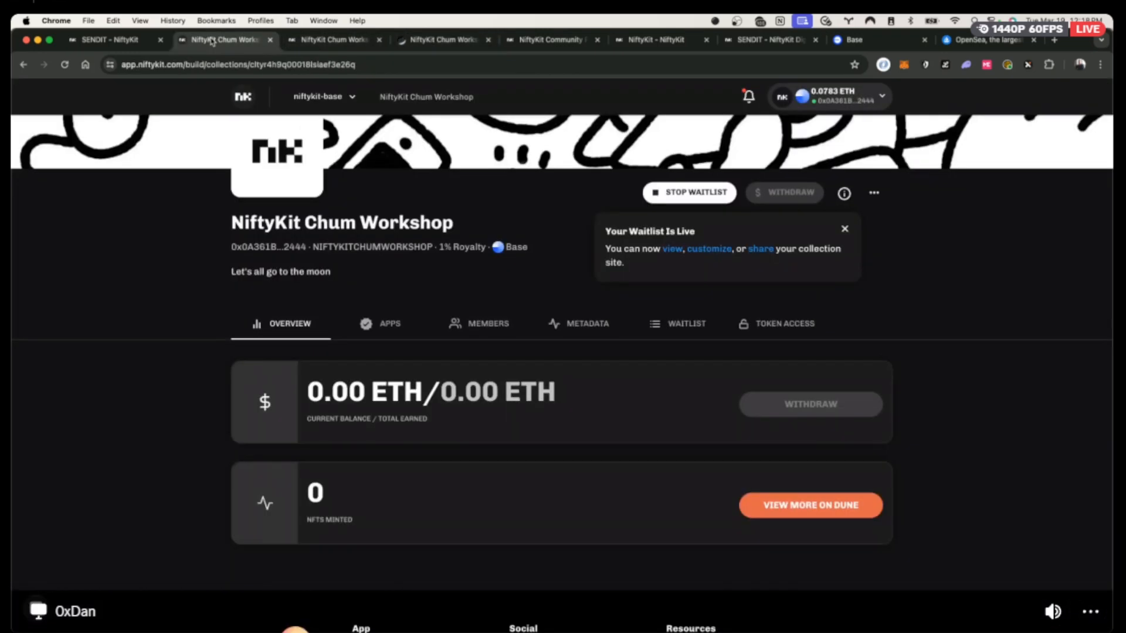
# Open the NiftyKit dashboard's collections list in a new tab and reload it.
pyautogui.keyDown('super'); pyautogui.click(23, 65); pyautogui.keyUp('super')
pyautogui.click(306, 39)
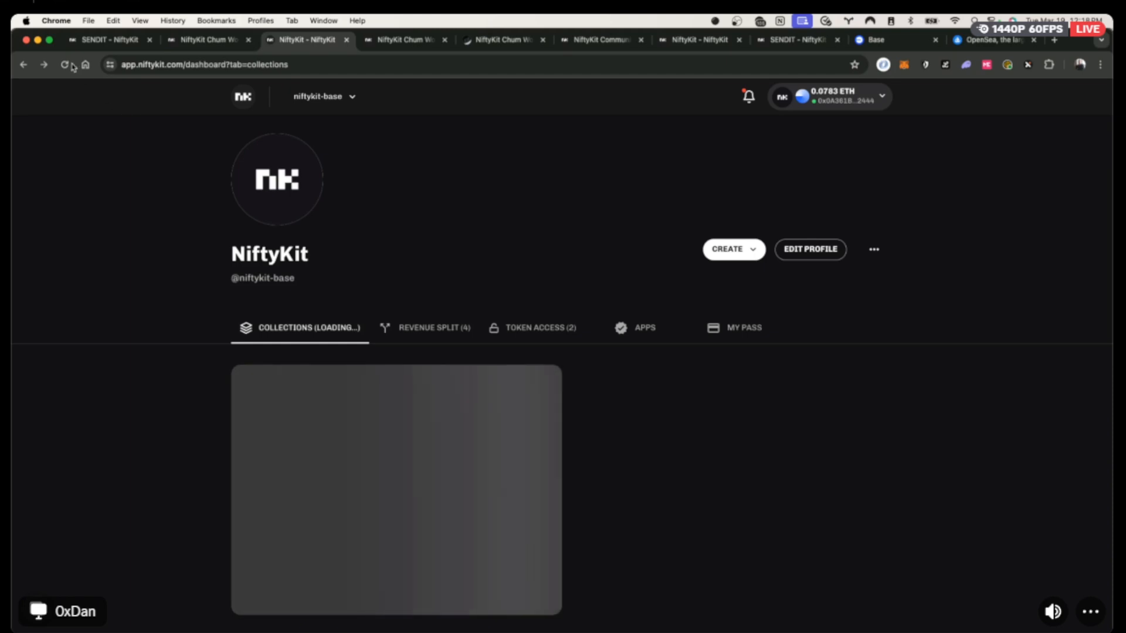
pyautogui.press('super+r')
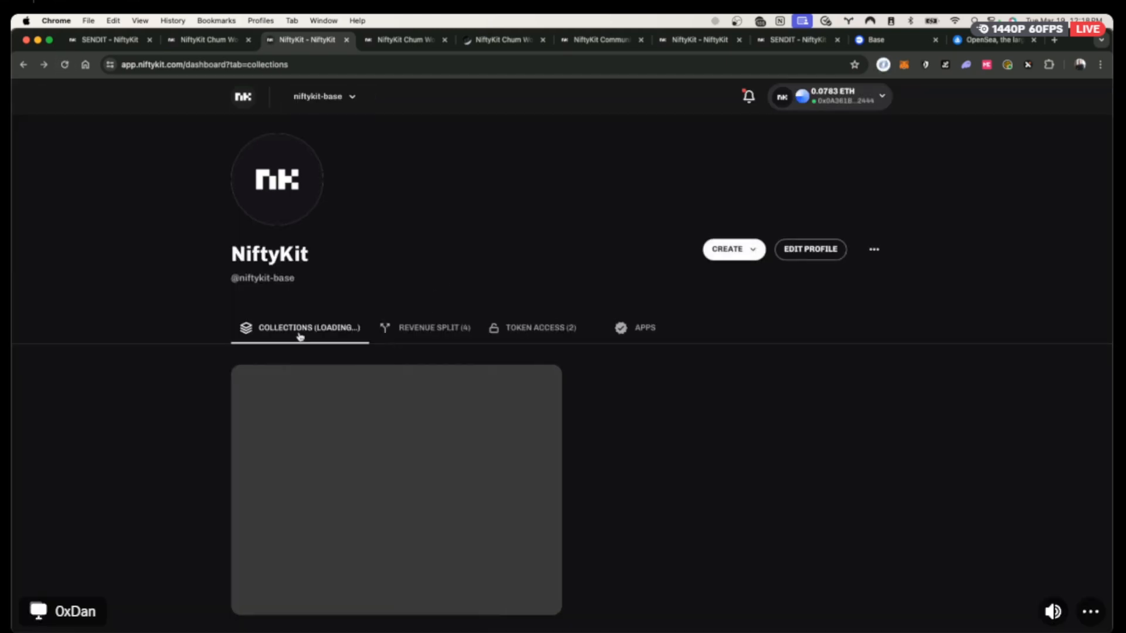
# Close the duplicate tab and check the SENDIT collection's waitlist before returning to the dashboard.
pyautogui.click(444, 40)
pyautogui.click(647, 444)
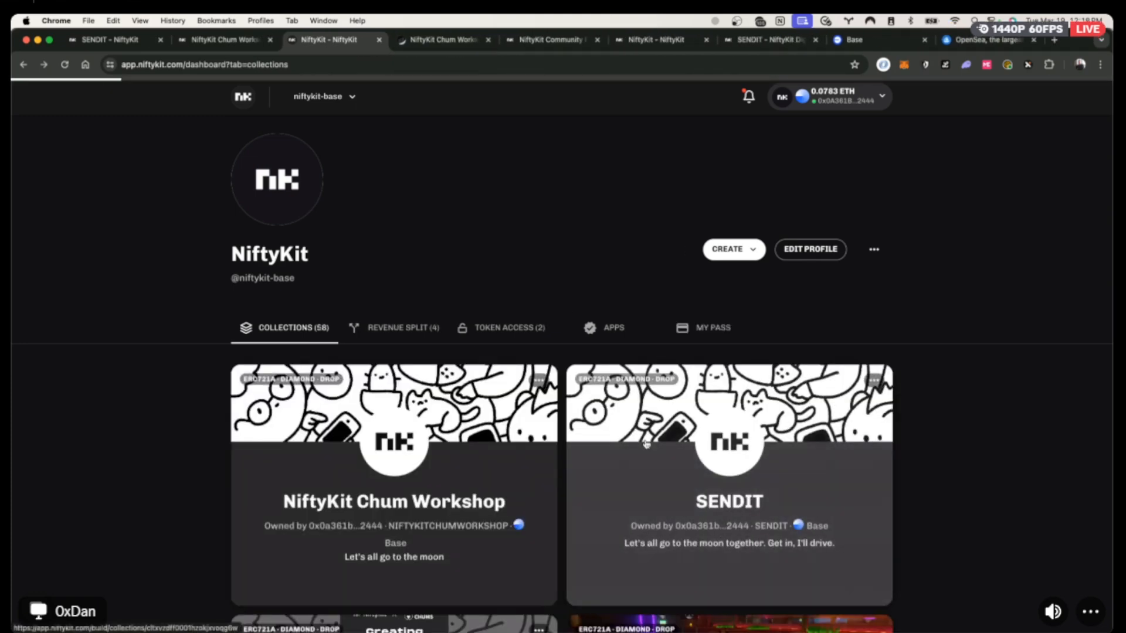
pyautogui.scroll(-2, 648, 439)
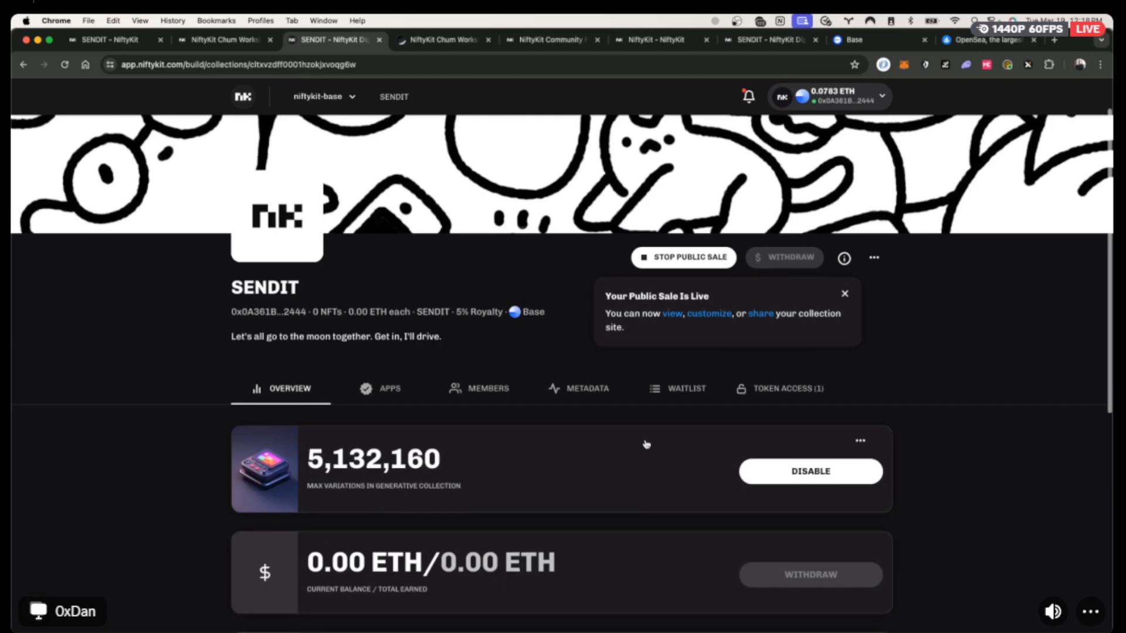
pyautogui.click(683, 388)
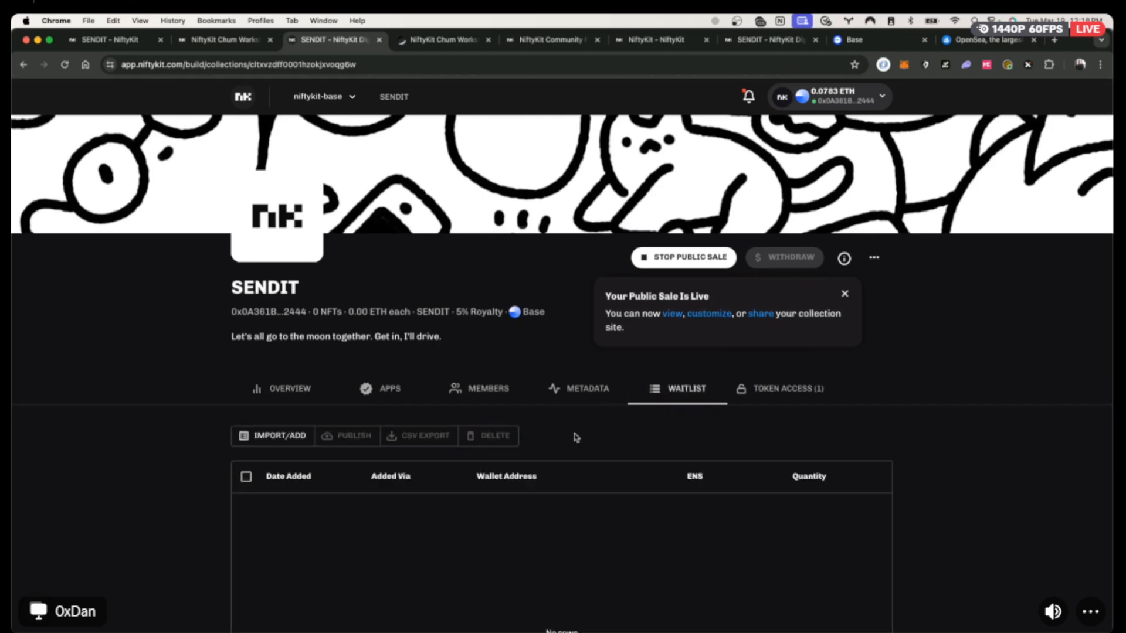
pyautogui.scroll(-3, 574, 435)
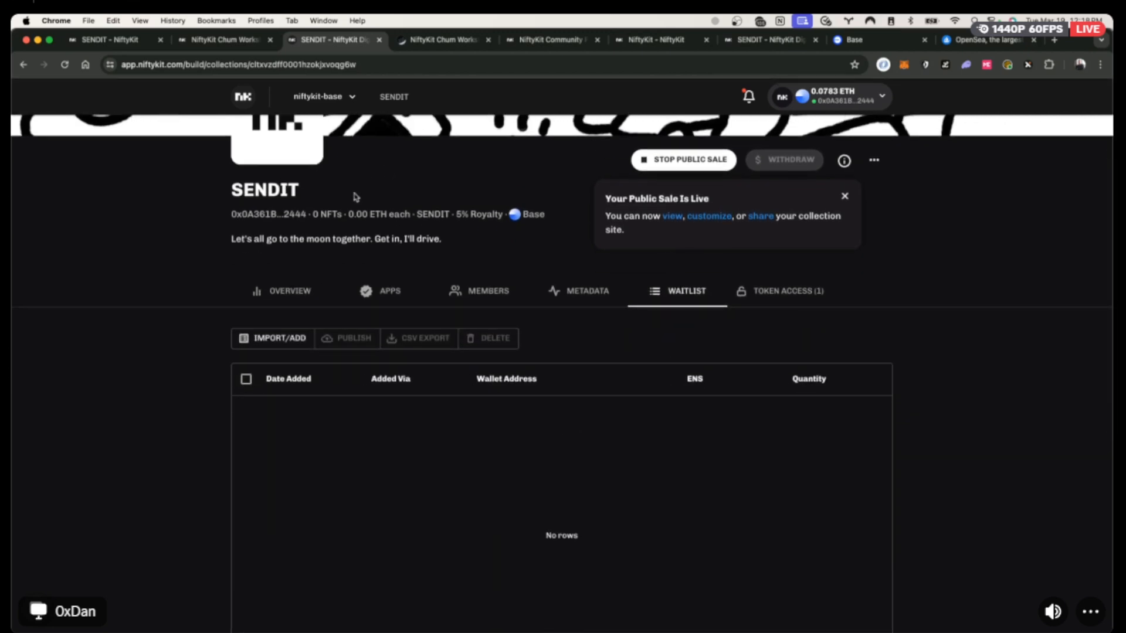
pyautogui.scroll(5, 56, 92)
pyautogui.click(23, 64)
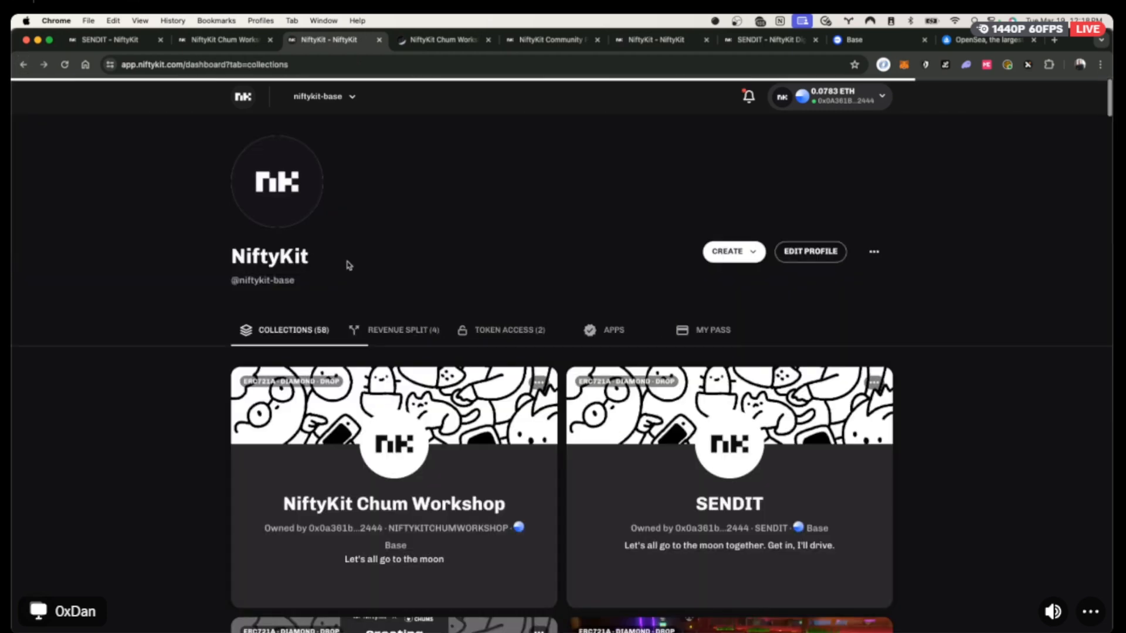
# Export the Community Pass waitlist of 12 wallets as presale.csv and open the download.
pyautogui.scroll(-5, 560, 470)
pyautogui.click(422, 519)
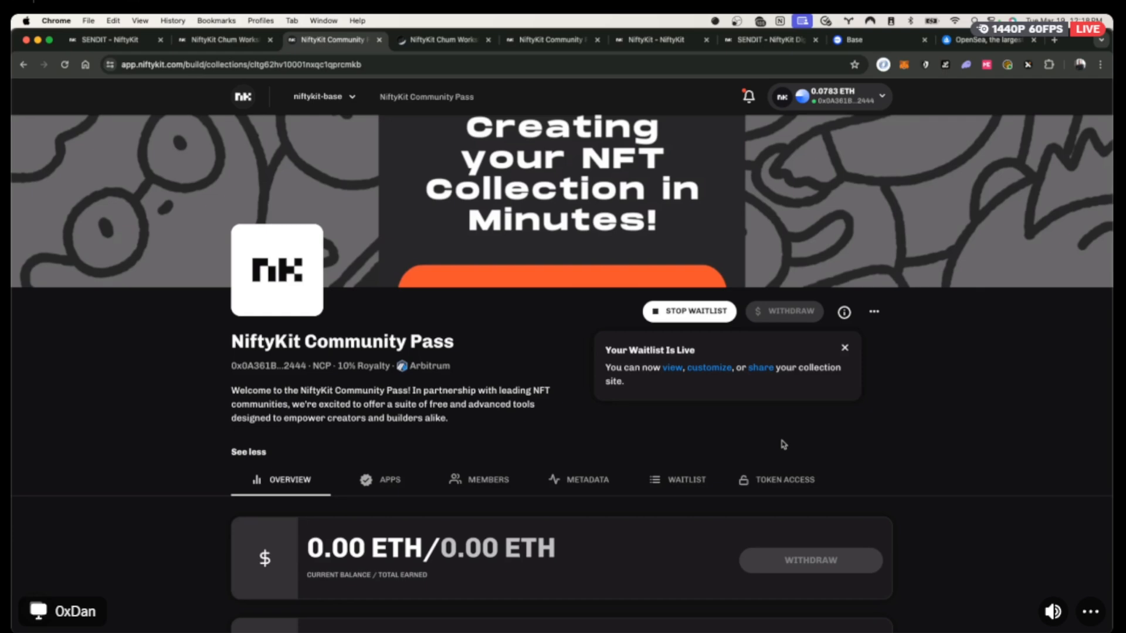
pyautogui.scroll(-2, 784, 445)
pyautogui.scroll(-1, 785, 445)
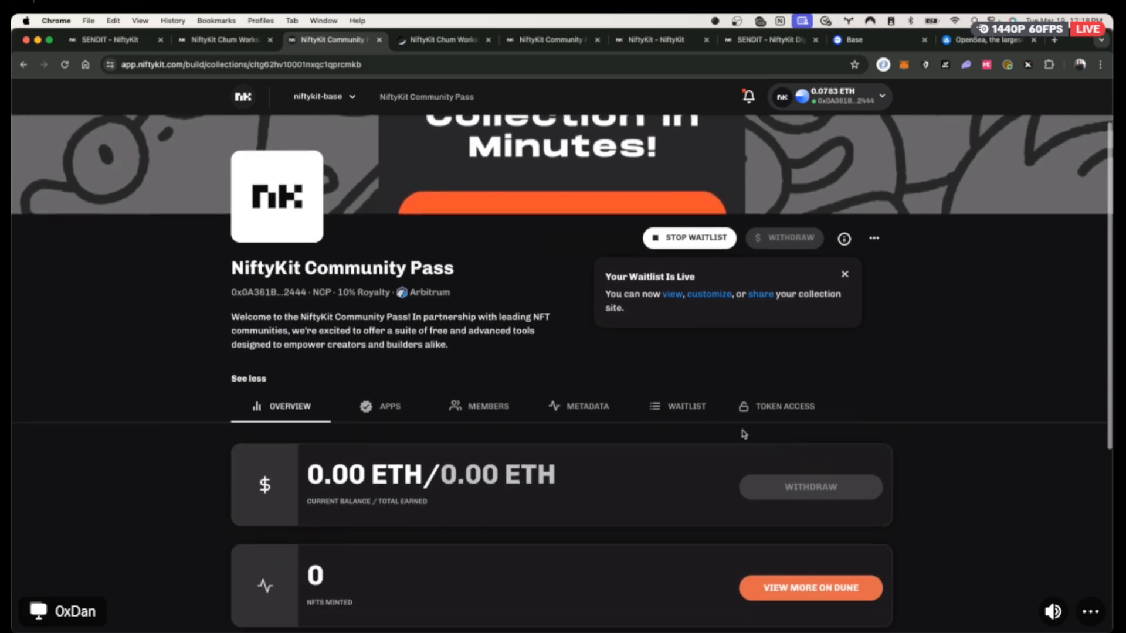
pyautogui.click(689, 406)
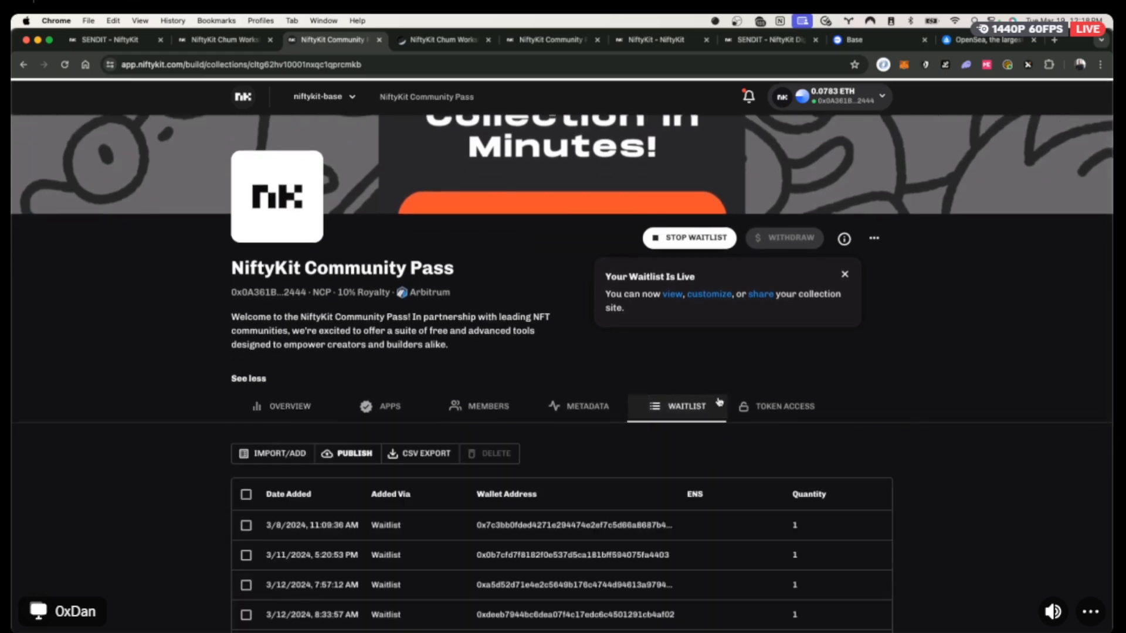
pyautogui.scroll(-5, 799, 380)
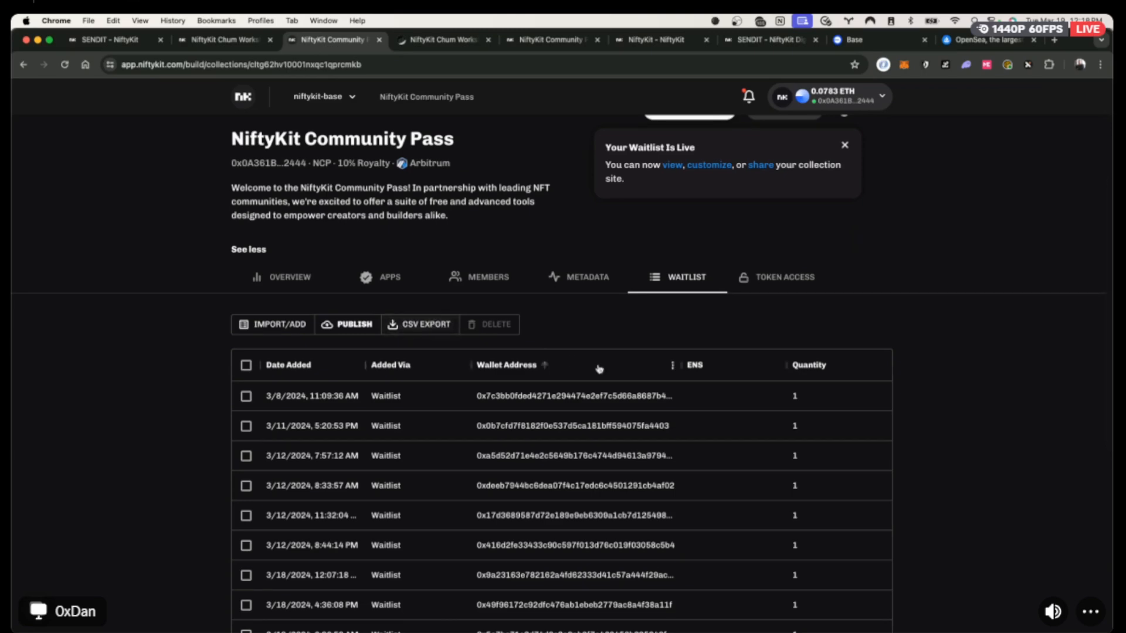
pyautogui.scroll(-2, 586, 373)
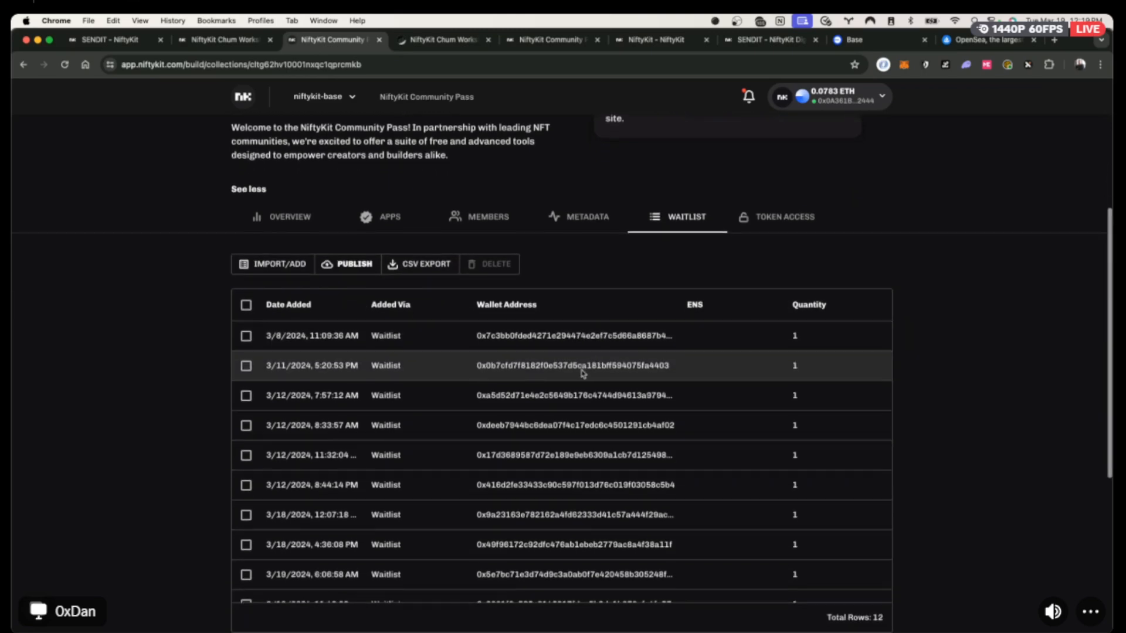
pyautogui.click(420, 265)
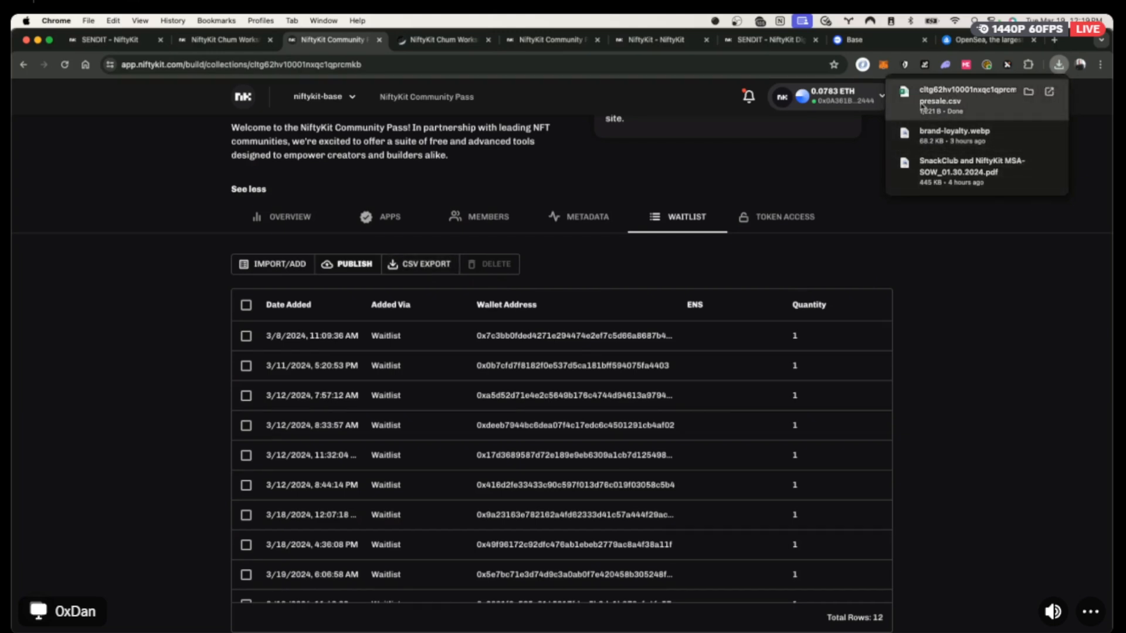
pyautogui.click(923, 108)
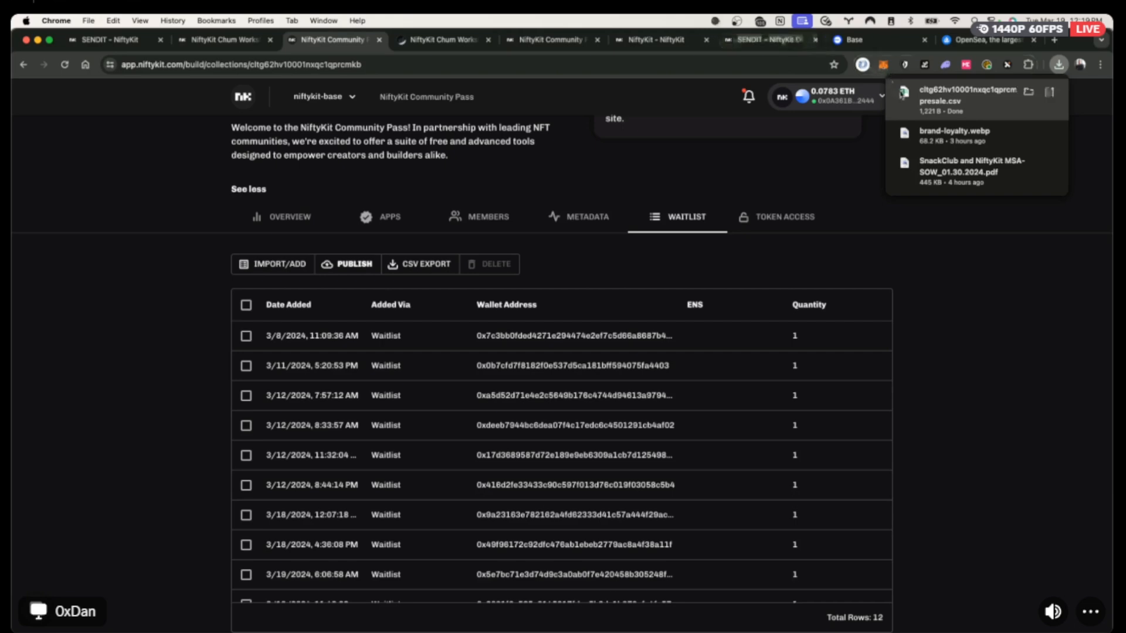
pyautogui.click(233, 44)
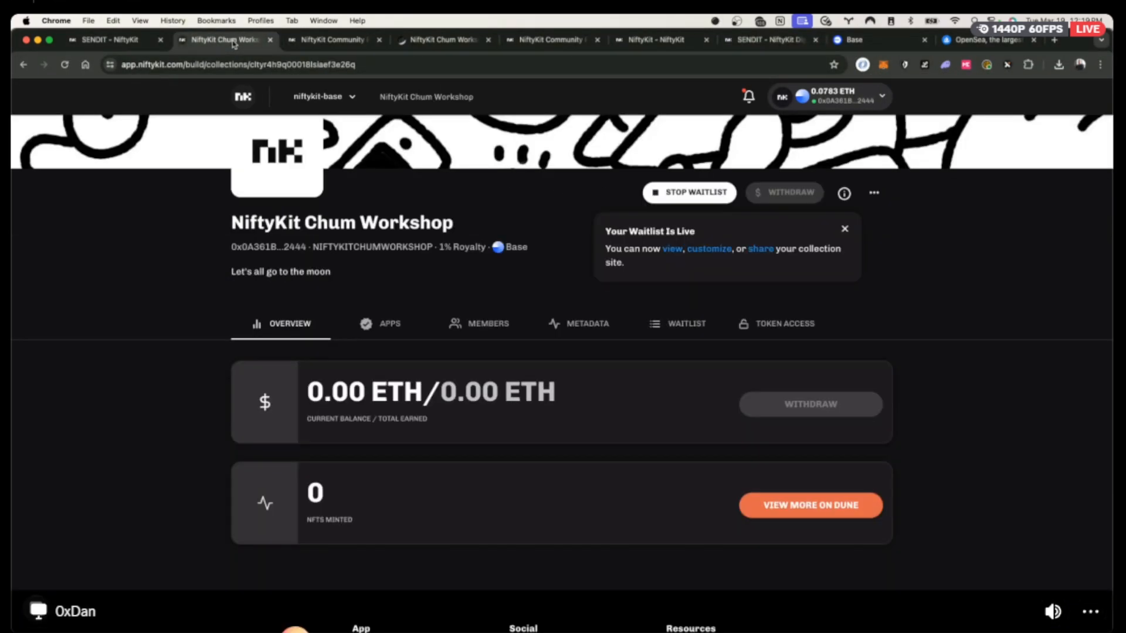
# Upload prereveal.png as the pre-reveal placeholder with description 'Pre-reveal' and apply it.
pyautogui.click(590, 330)
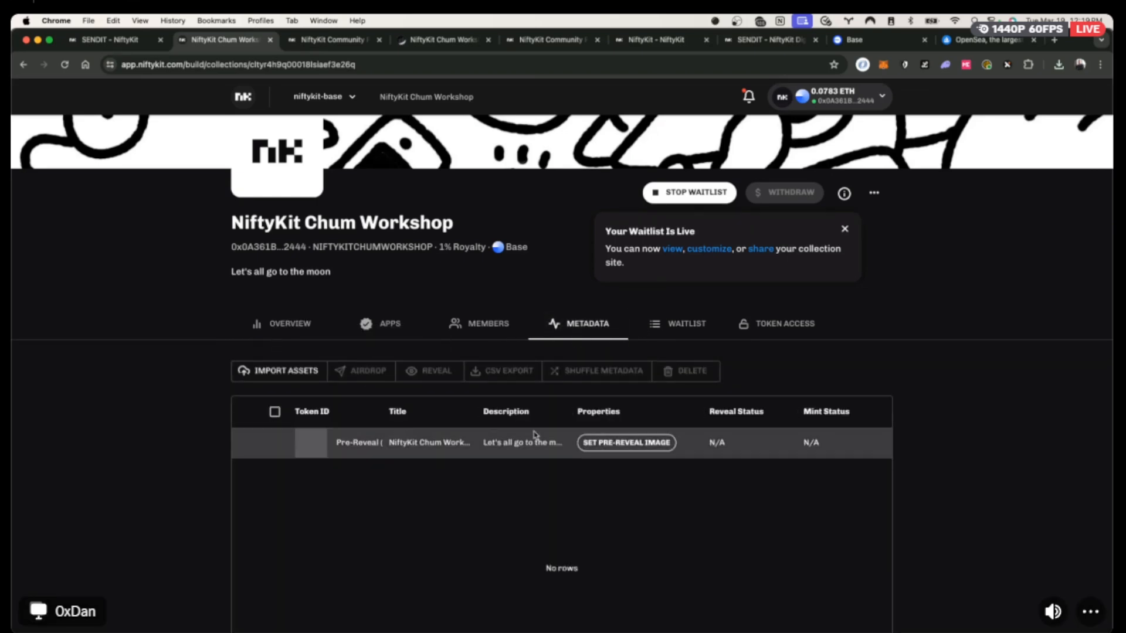
pyautogui.click(607, 447)
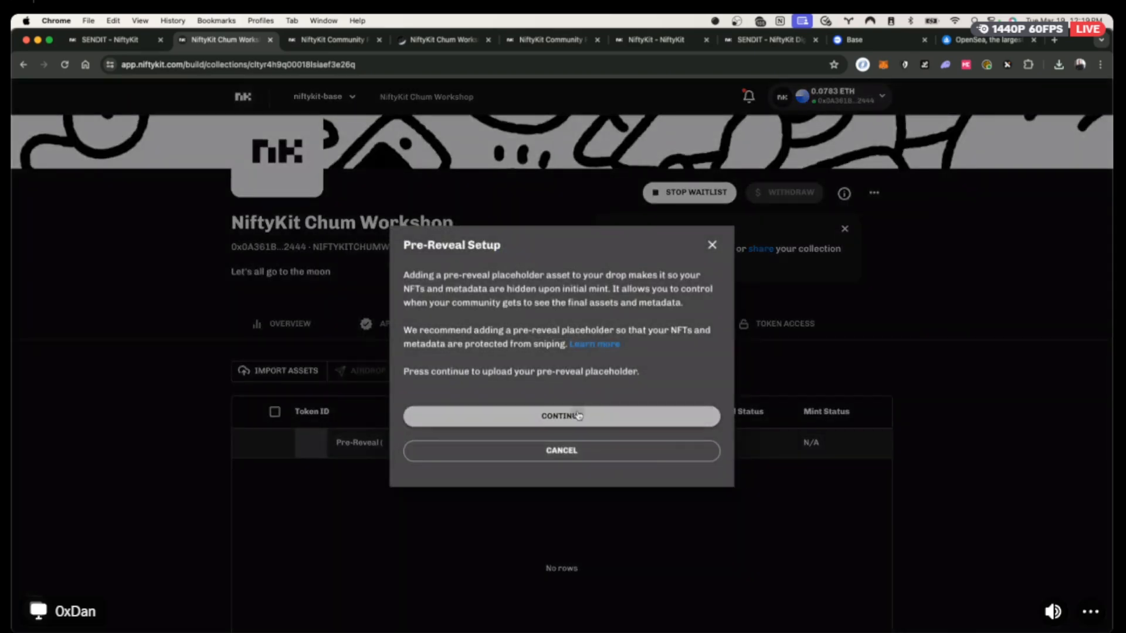
pyautogui.click(578, 416)
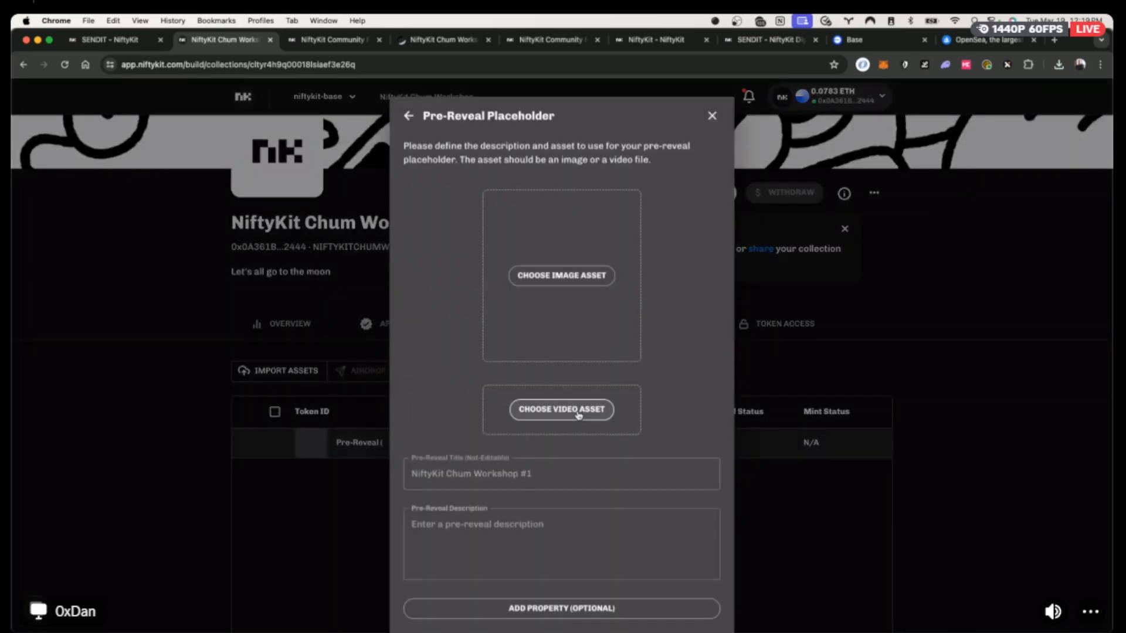
pyautogui.click(577, 280)
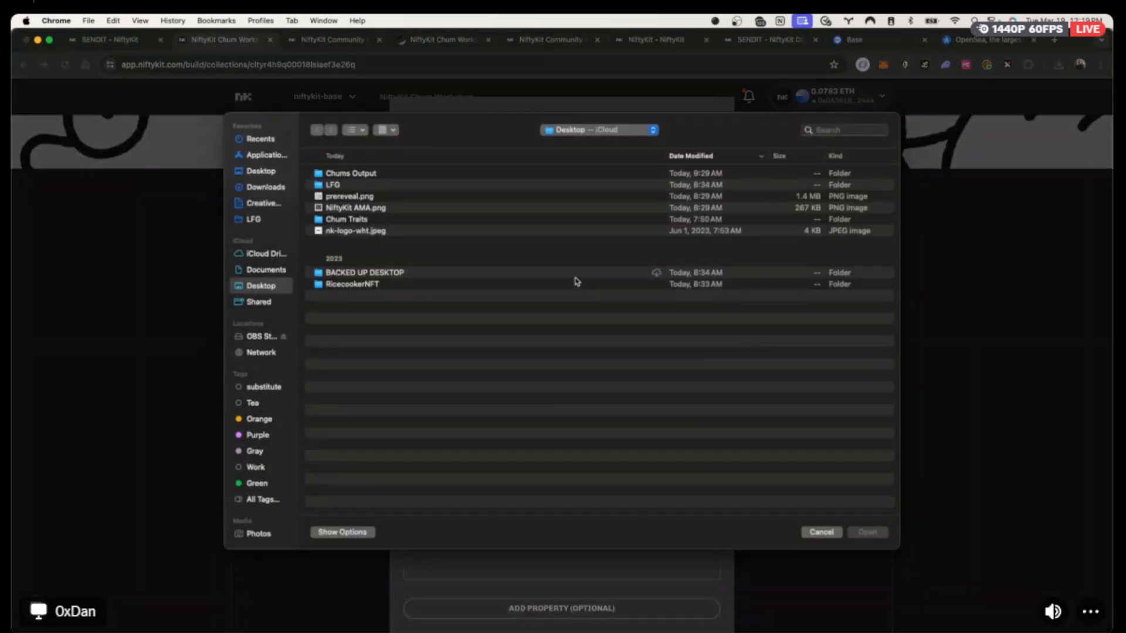
pyautogui.click(345, 197)
pyautogui.click(867, 532)
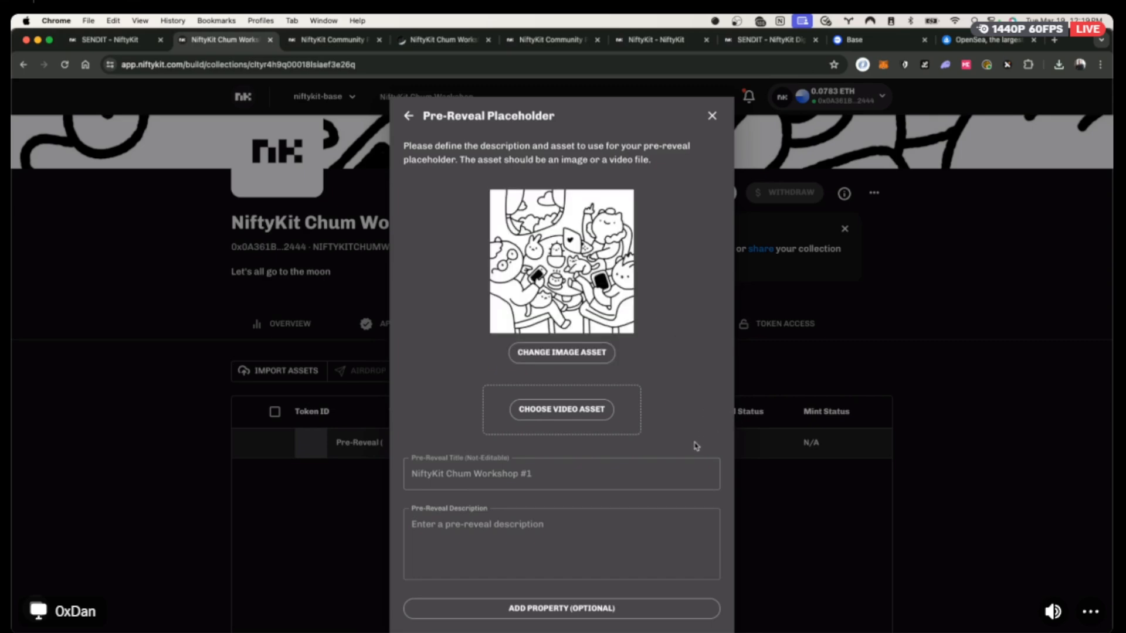
pyautogui.scroll(-3, 694, 442)
pyautogui.scroll(-2, 694, 442)
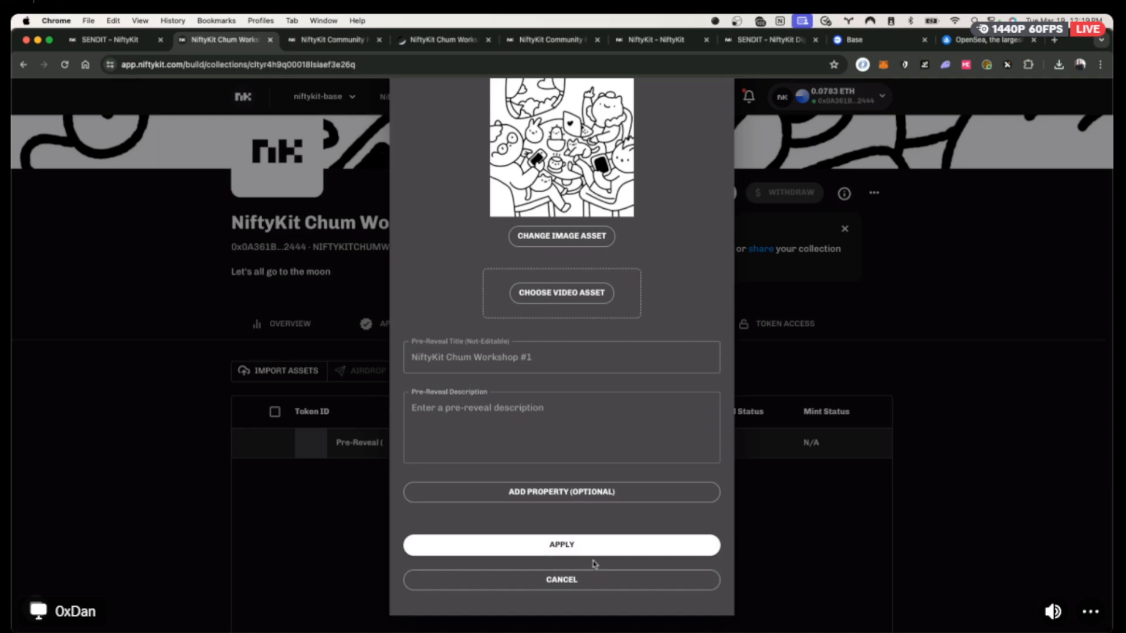
pyautogui.click(472, 408)
pyautogui.write('Pre')
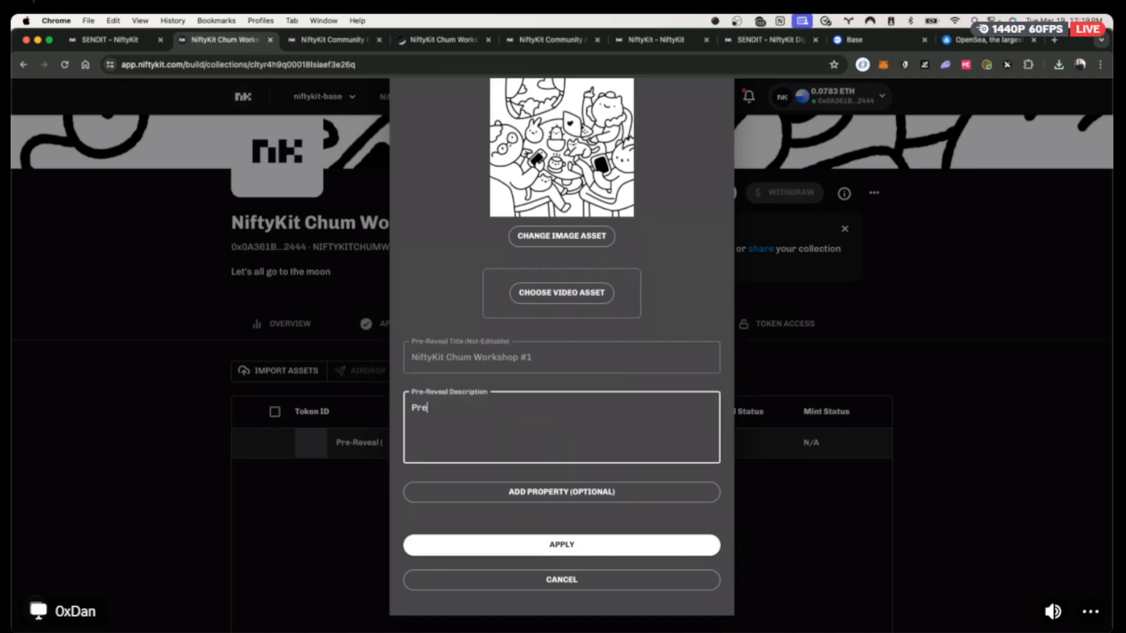
pyautogui.write('-reveal')
pyautogui.click(568, 551)
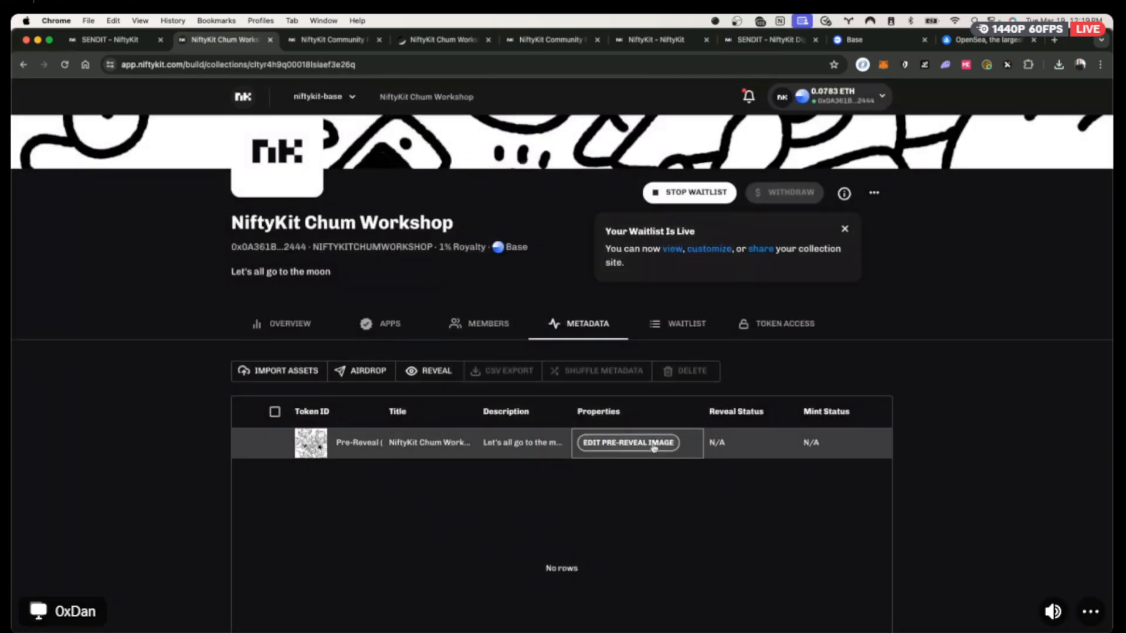
pyautogui.click(285, 373)
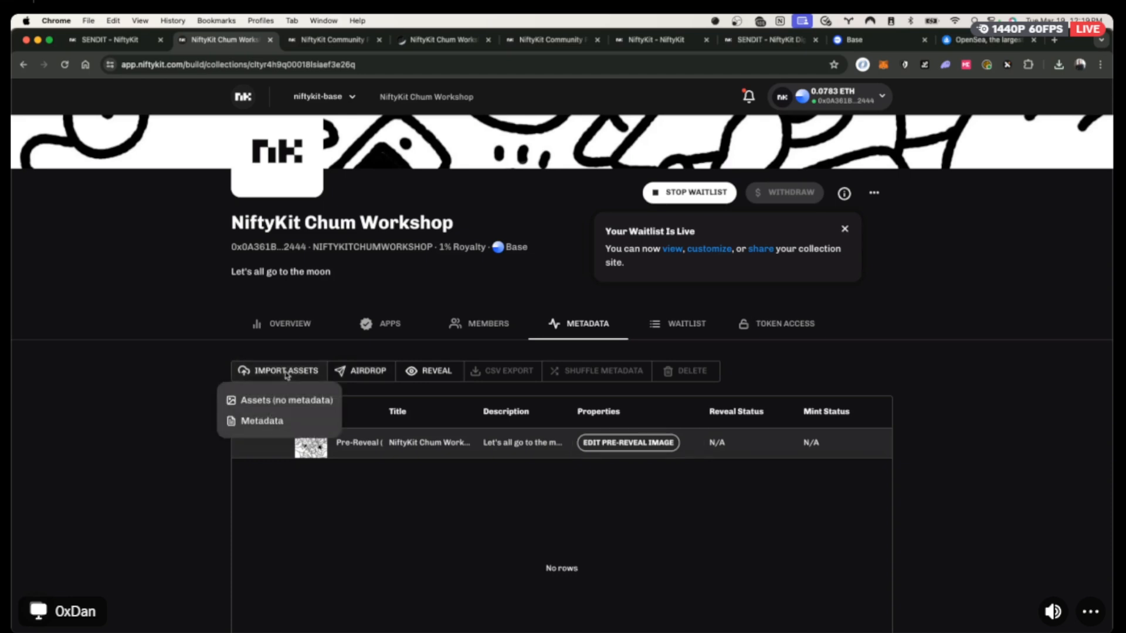
pyautogui.click(363, 353)
pyautogui.click(368, 370)
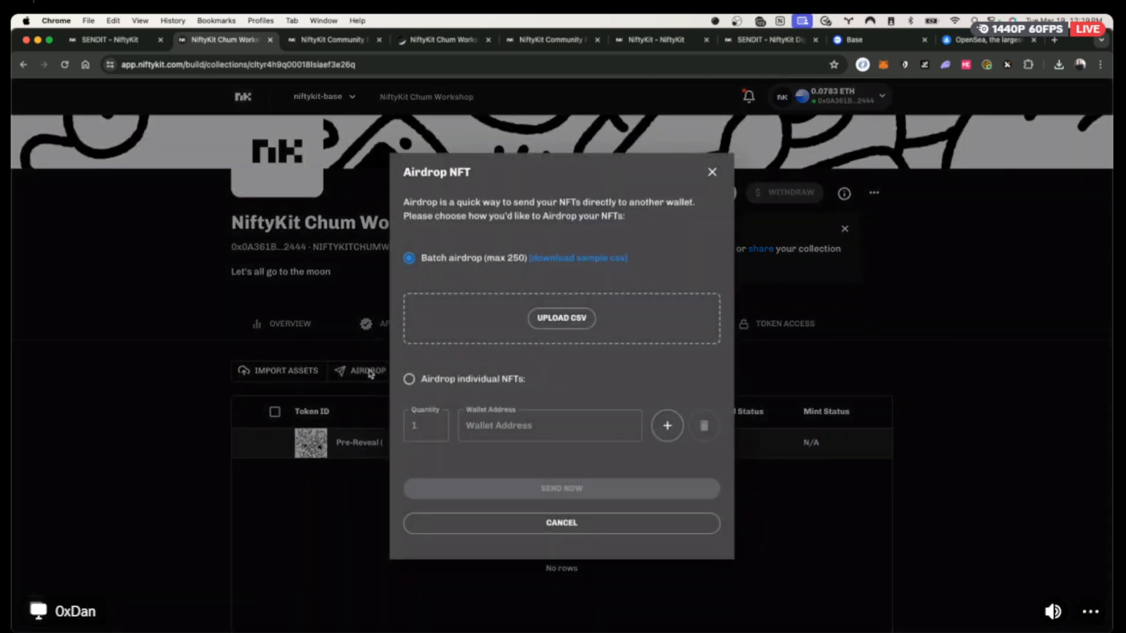
pyautogui.click(712, 172)
pyautogui.click(437, 371)
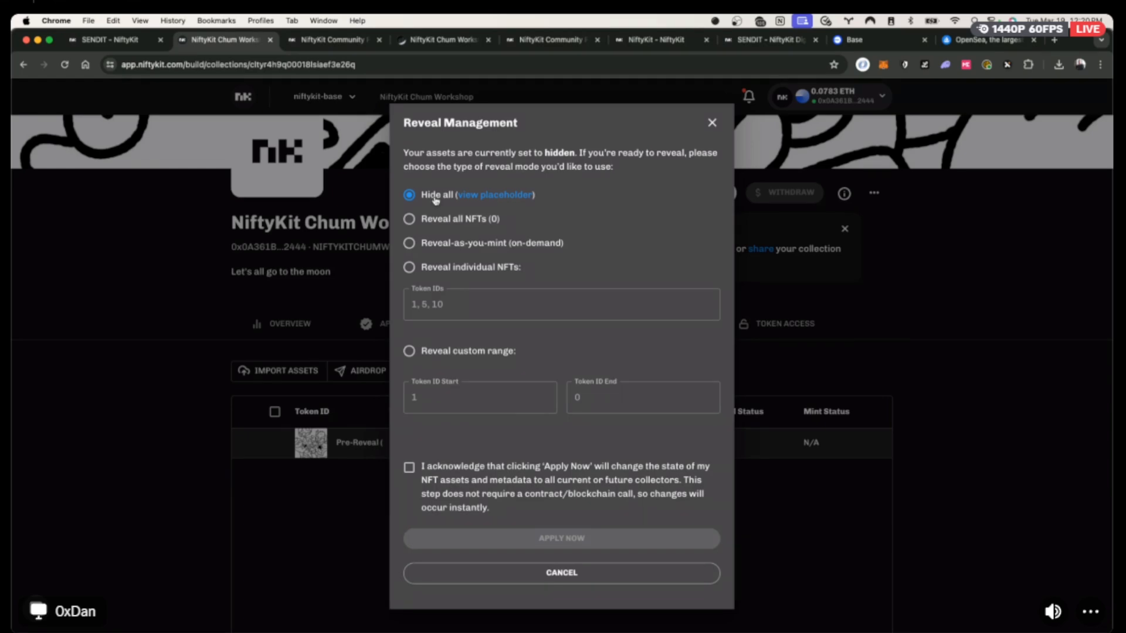
pyautogui.click(350, 463)
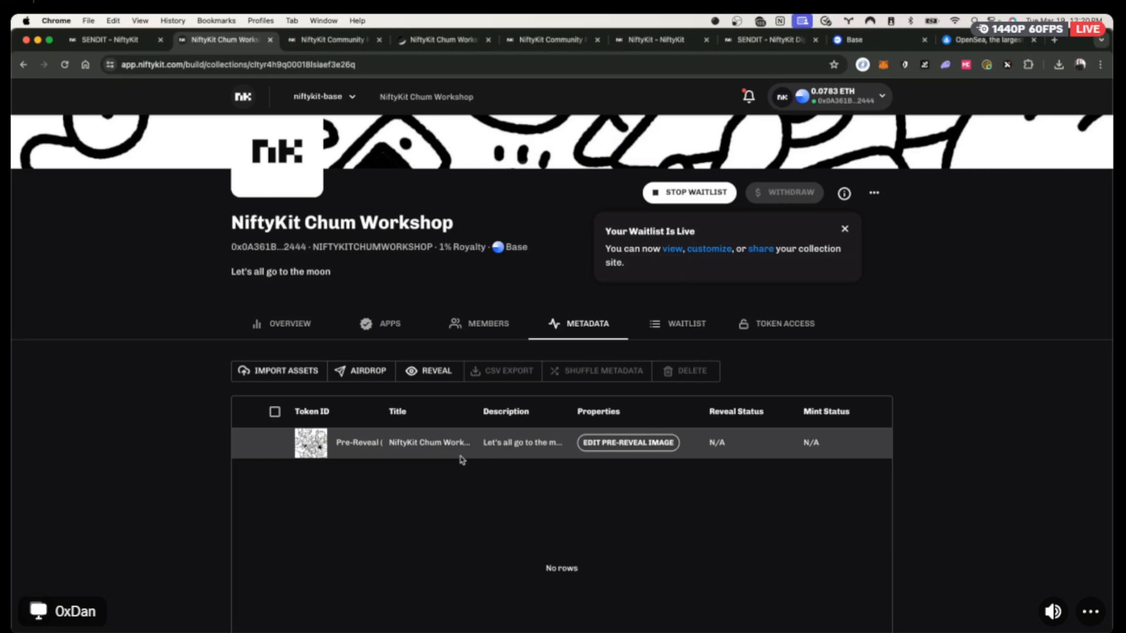
pyautogui.click(446, 378)
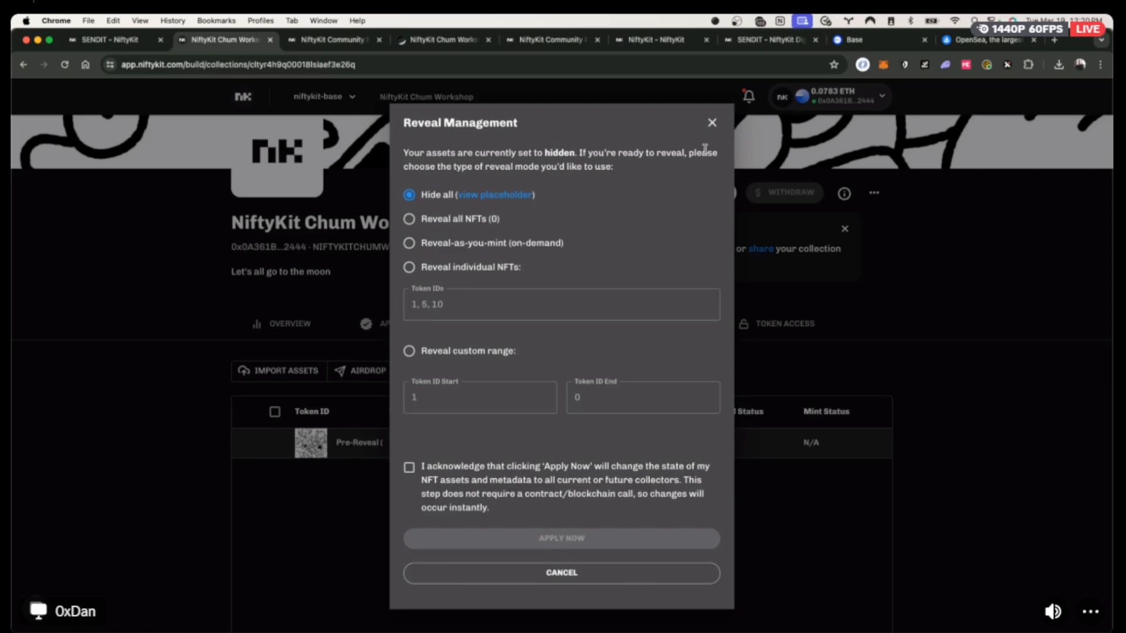
pyautogui.click(712, 122)
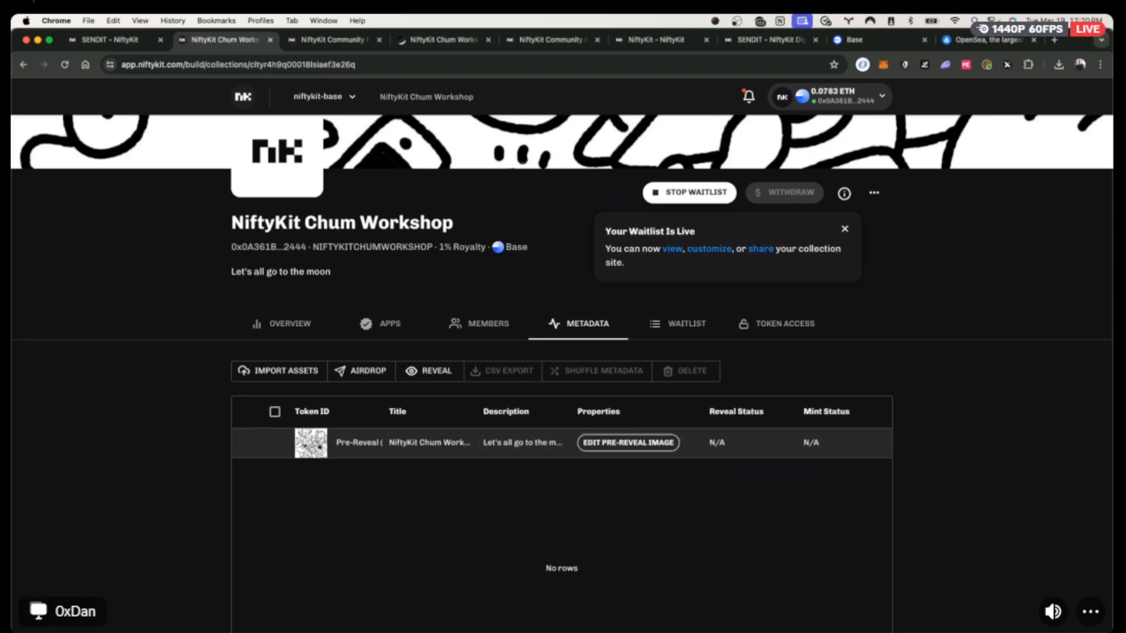
pyautogui.click(30, 496)
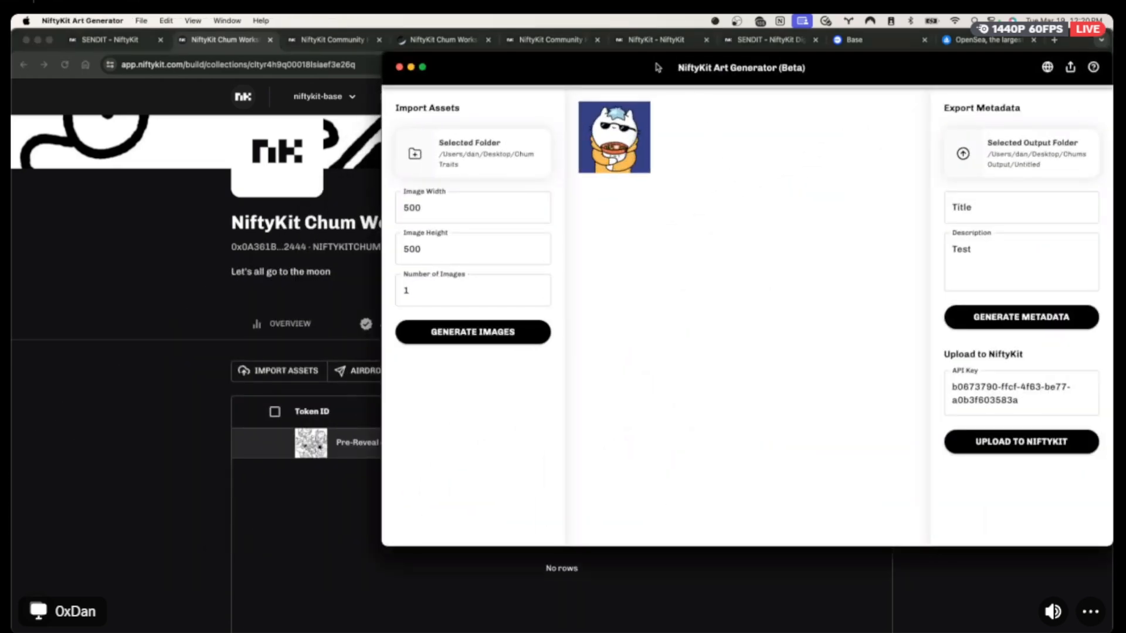
# Move the Art Generator window down and left, then nudge it slightly up.
pyautogui.moveTo(658, 69); pyautogui.dragTo(458, 134)
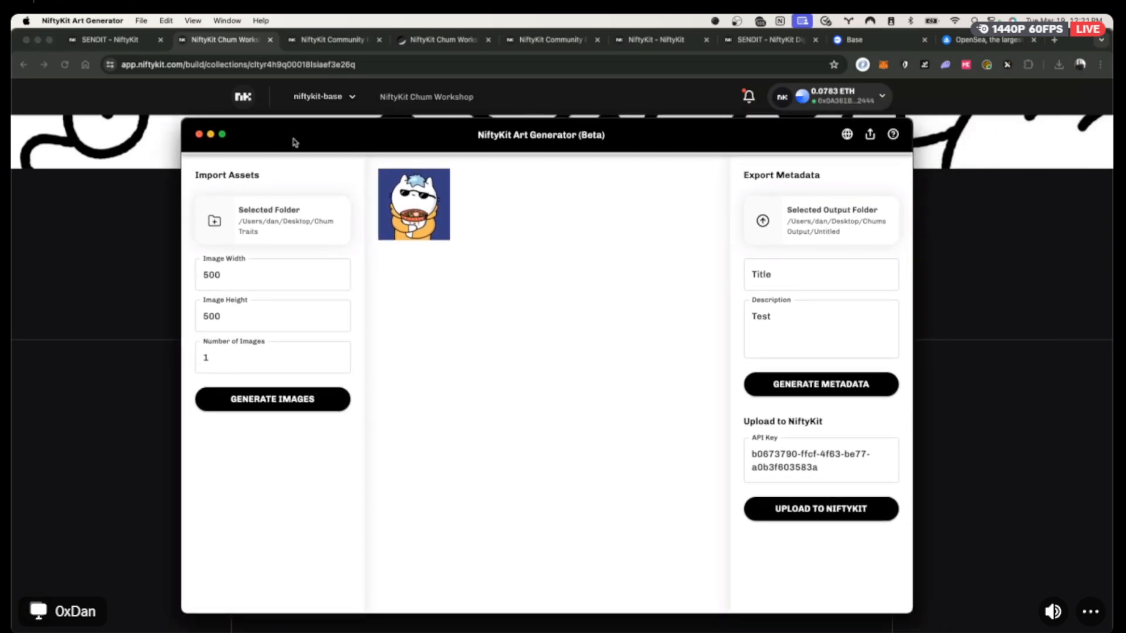
pyautogui.moveTo(389, 144); pyautogui.dragTo(395, 129)
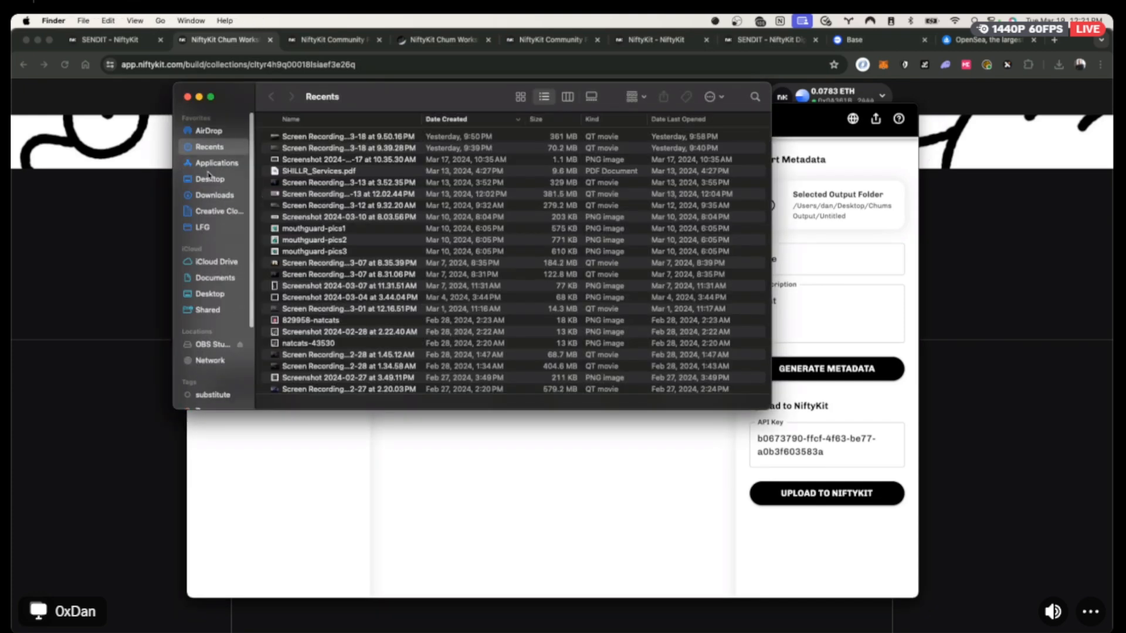
# Open Chum Traits in Finder and expand the 0_Background, 1_Outline and 2_Head folders.
pyautogui.click(208, 179)
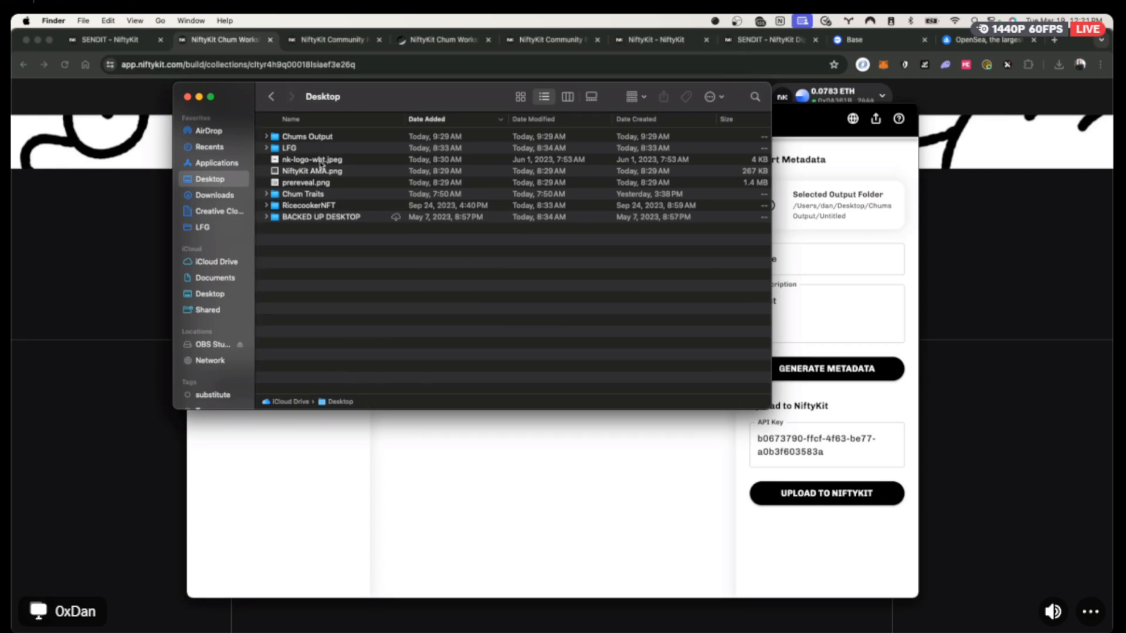
pyautogui.doubleClick(314, 196)
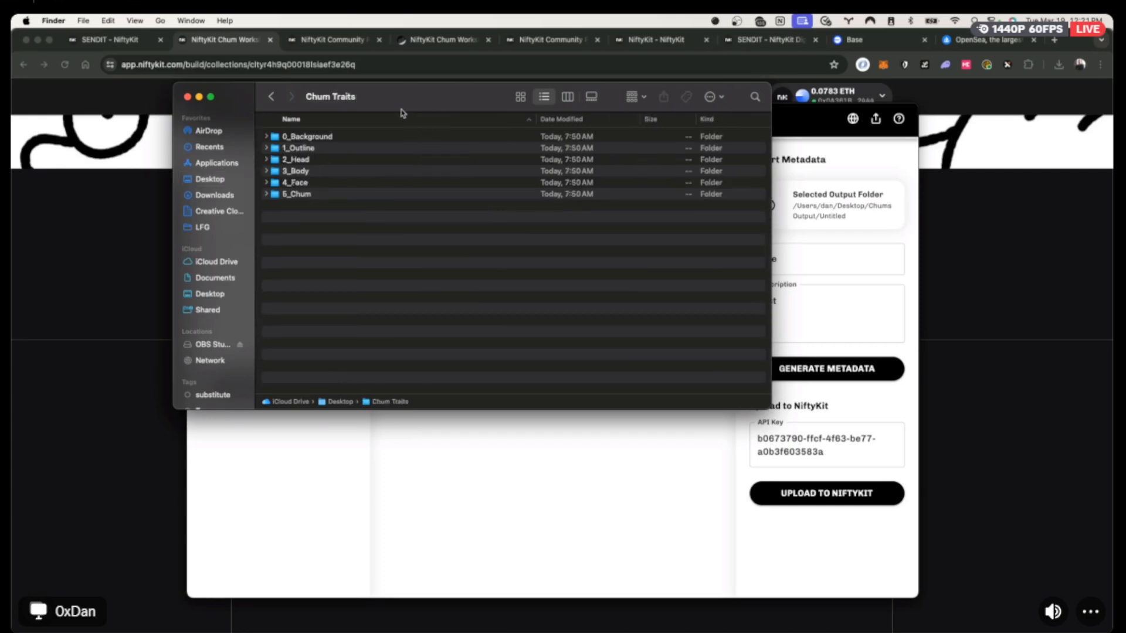
pyautogui.click(317, 138)
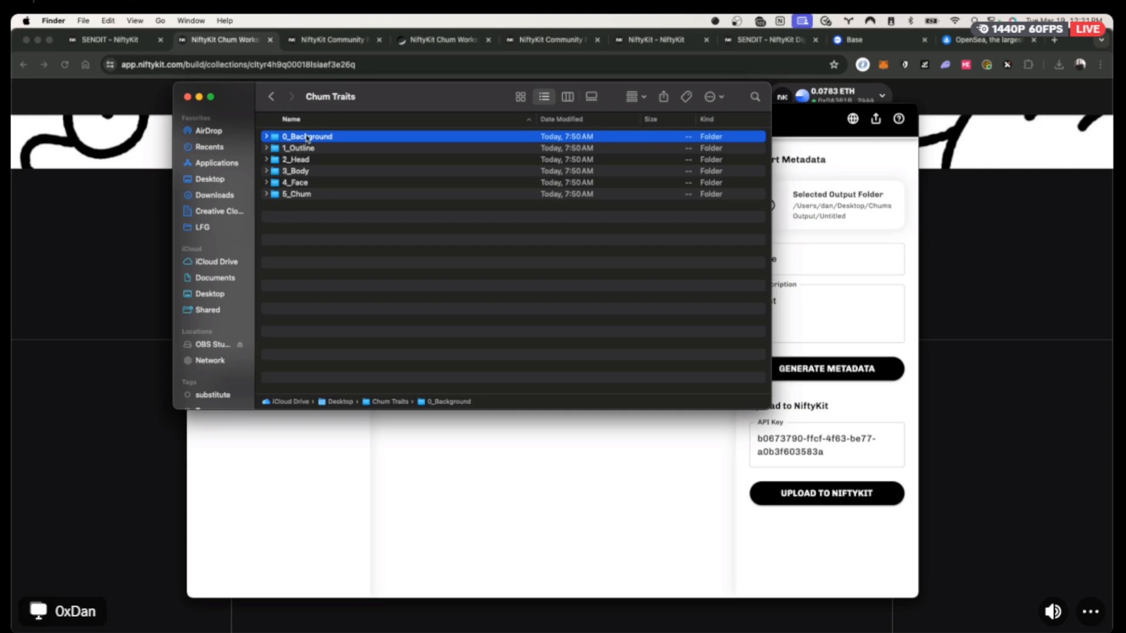
pyautogui.click(266, 136)
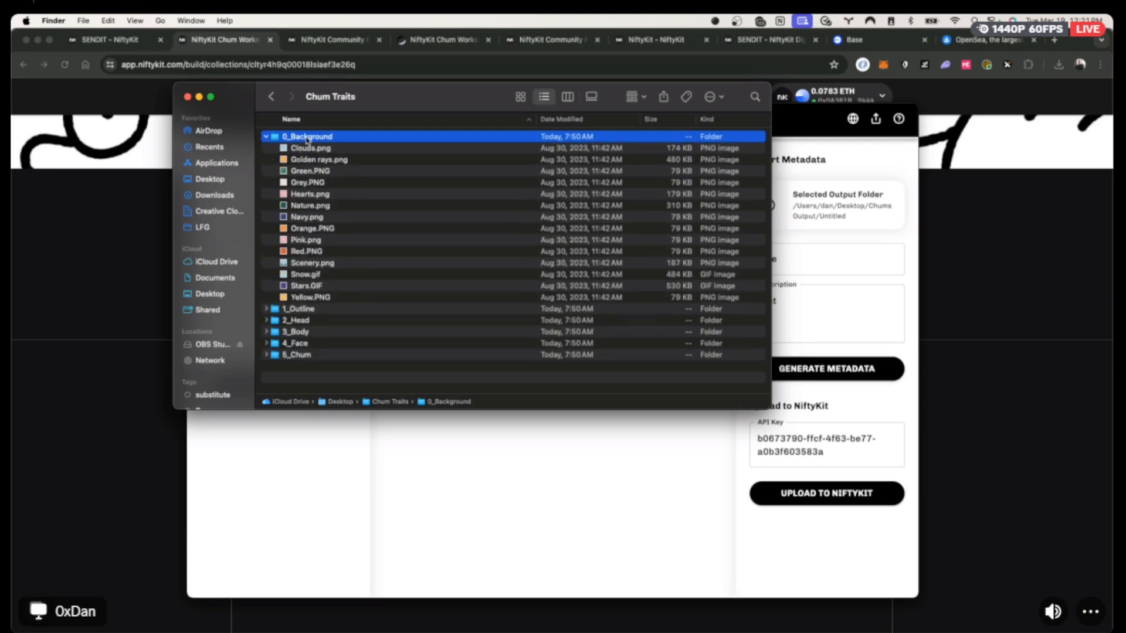
pyautogui.click(267, 309)
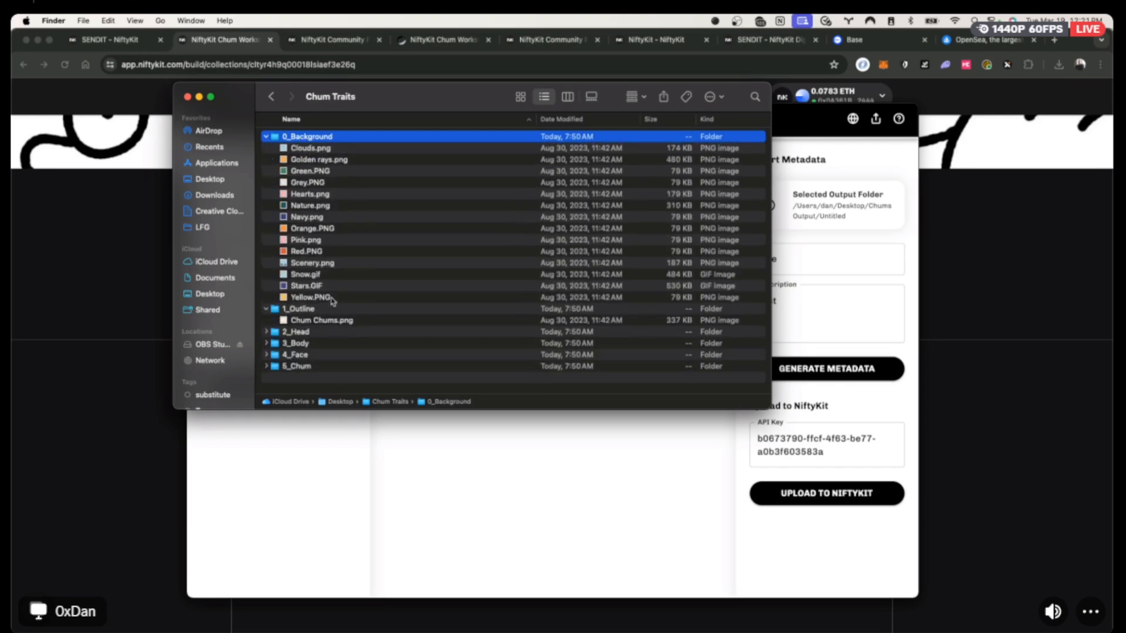
pyautogui.click(266, 331)
# Quick Look the head images, starting from the Blue spiky hair image.
pyautogui.scroll(-5, 375, 317)
pyautogui.scroll(-4, 376, 317)
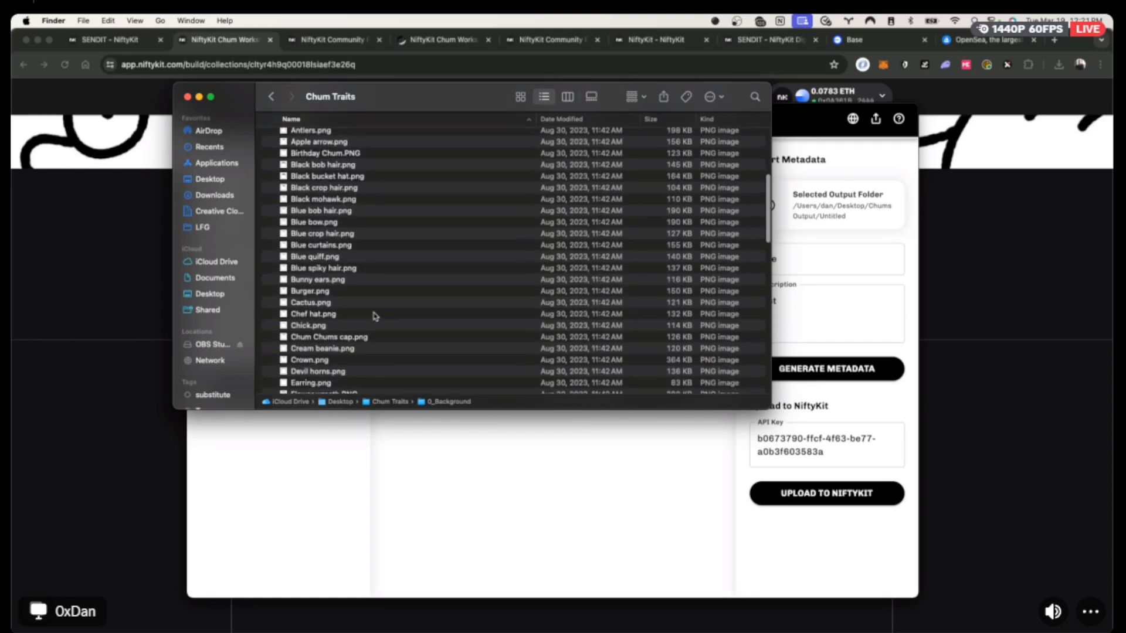
pyautogui.click(323, 265)
pyautogui.press('space')
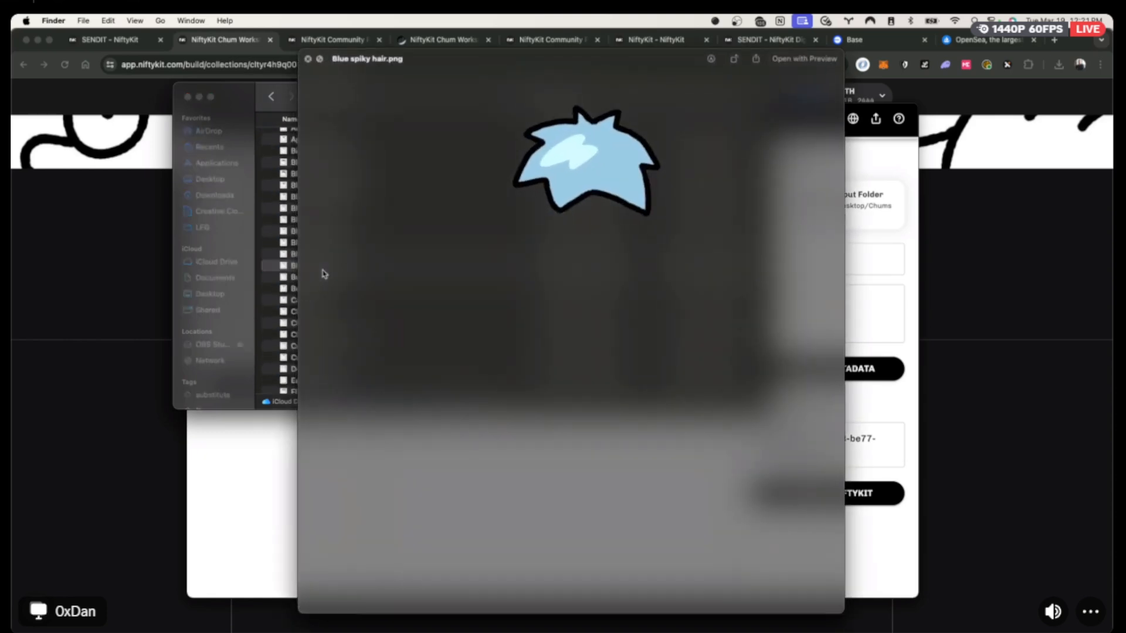
pyautogui.press('Down')
pyautogui.press('Down')
pyautogui.press('Down')
pyautogui.press('Down')
pyautogui.press('Down')
pyautogui.press('Down')
pyautogui.press('Down')
pyautogui.press('Down')
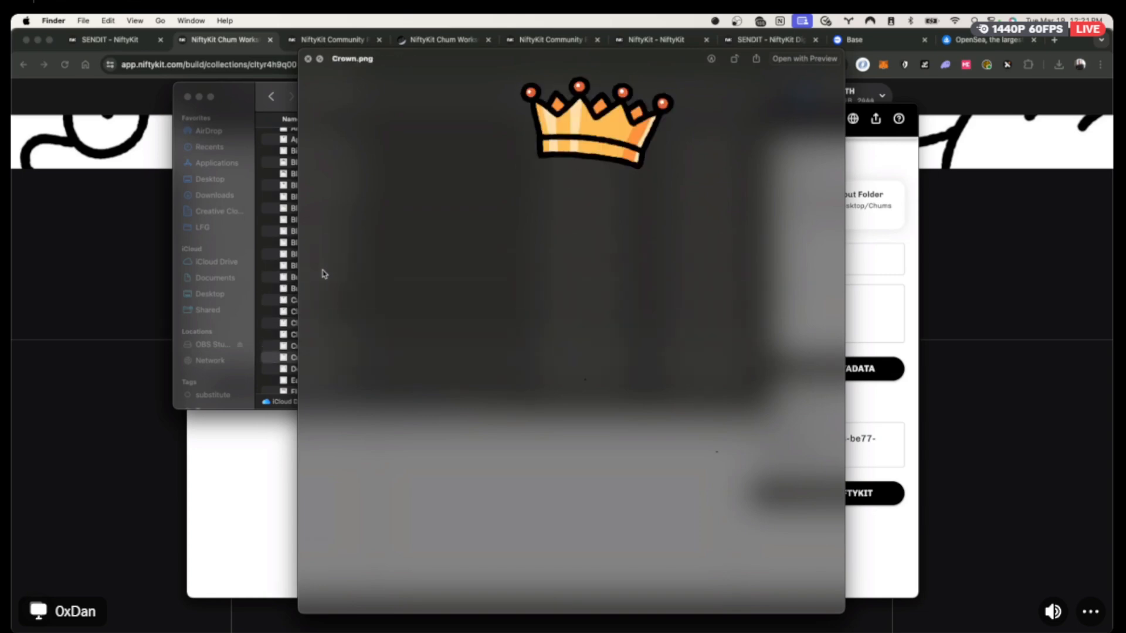
pyautogui.press('Down')
pyautogui.press('Down')
pyautogui.press('Down')
pyautogui.press('Down')
pyautogui.press('Down')
pyautogui.press('Down')
pyautogui.press('space')
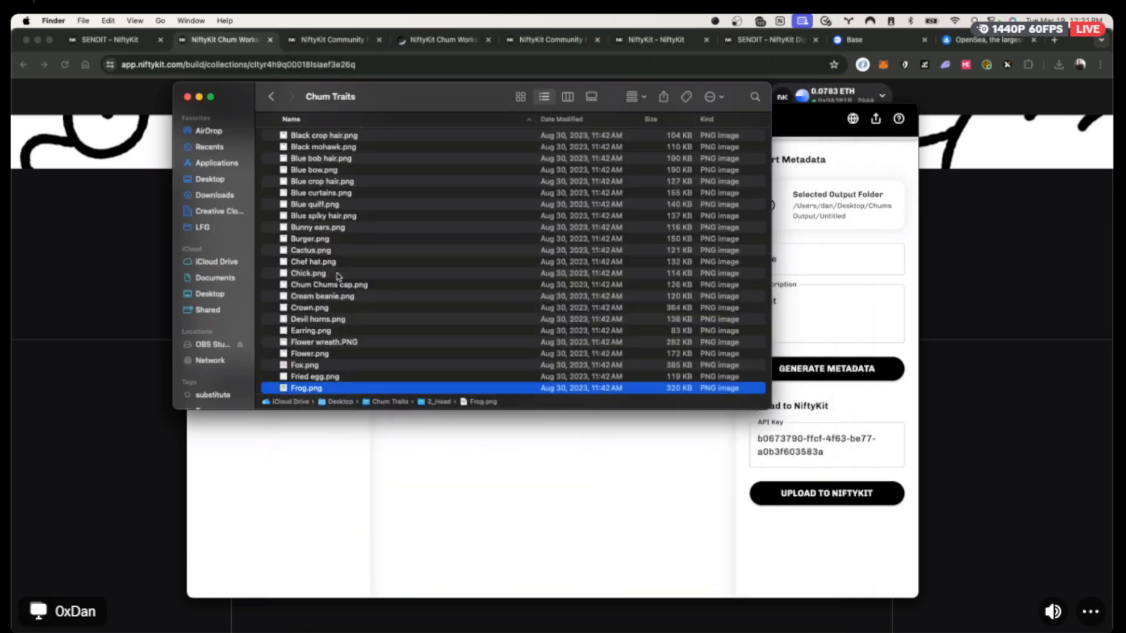
# Collapse the 2_Head, 1_Outline and 0_Background folders and bring the Art Generator forward.
pyautogui.scroll(10, 338, 276)
pyautogui.click(267, 332)
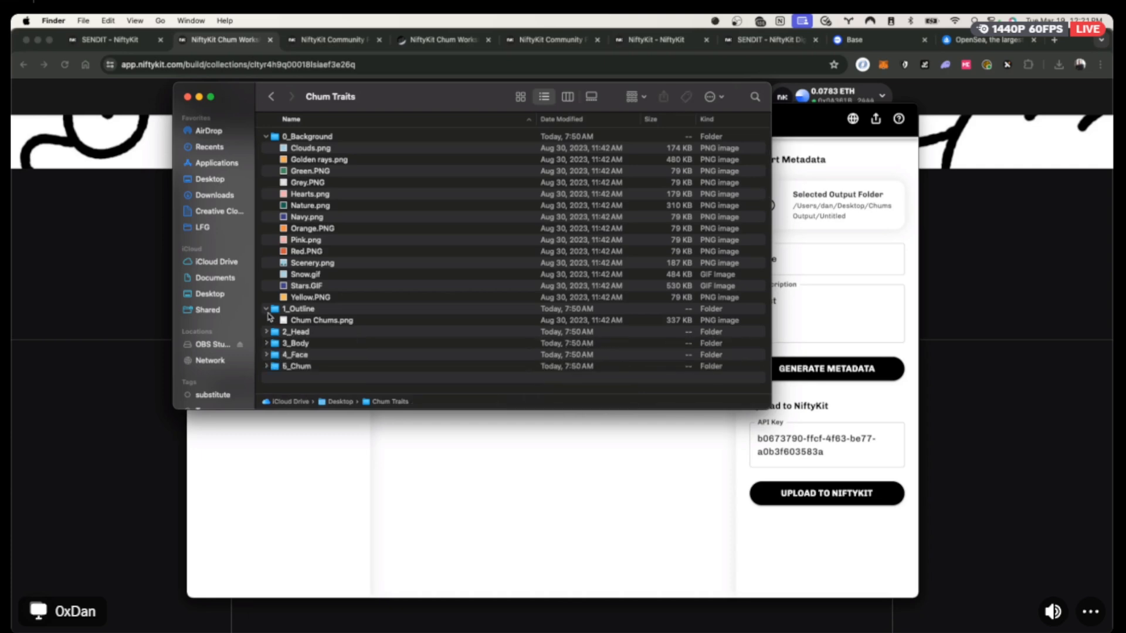
pyautogui.click(266, 309)
pyautogui.click(266, 136)
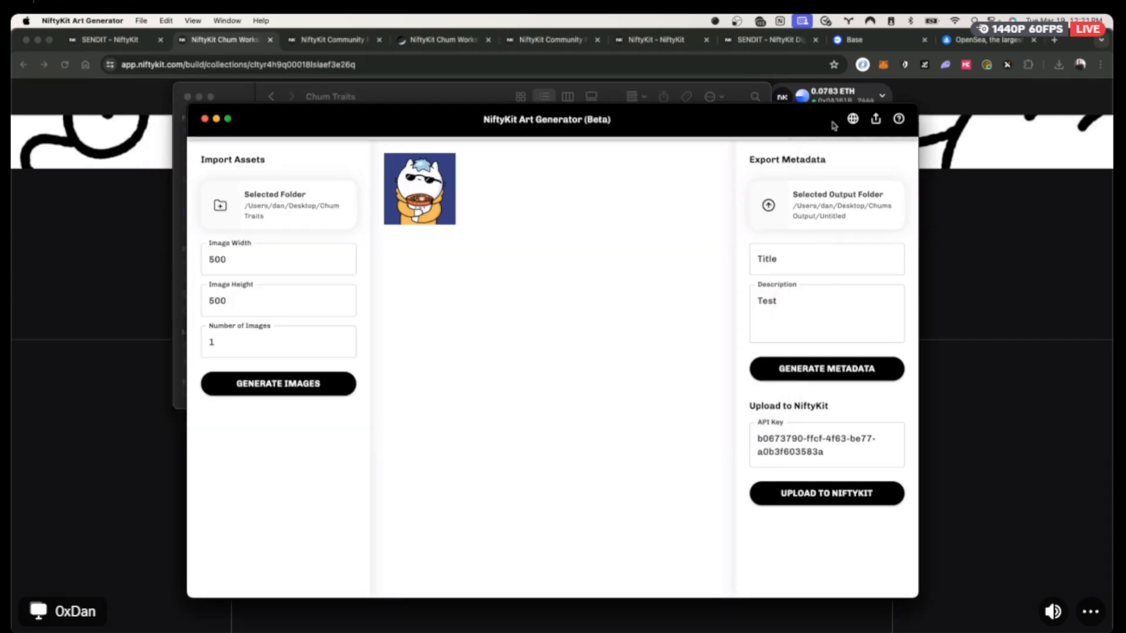
pyautogui.click(833, 123)
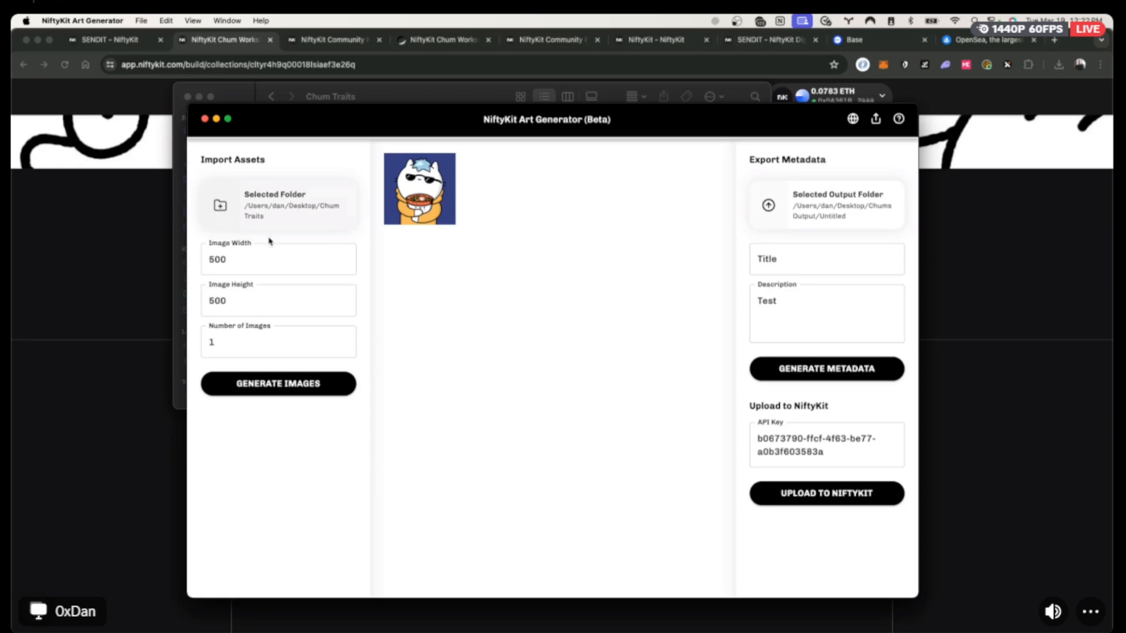
# Generate 10 images at 500 image width.
pyautogui.click(227, 262)
pyautogui.scroll(-3, 227, 261)
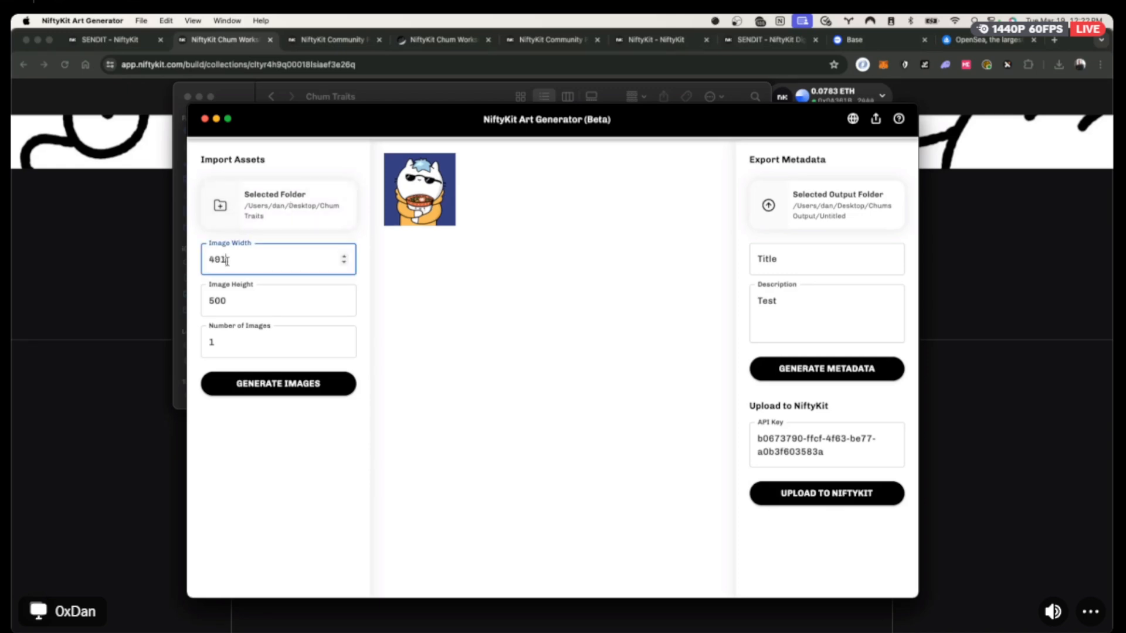
pyautogui.moveTo(228, 261); pyautogui.dragTo(198, 261)
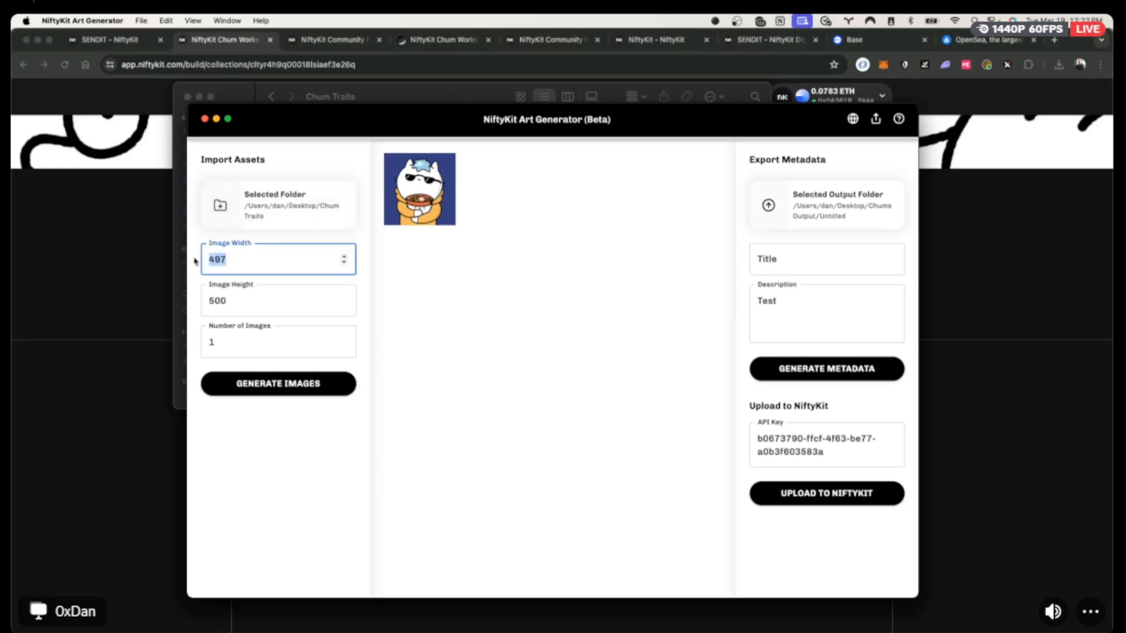
pyautogui.write('500')
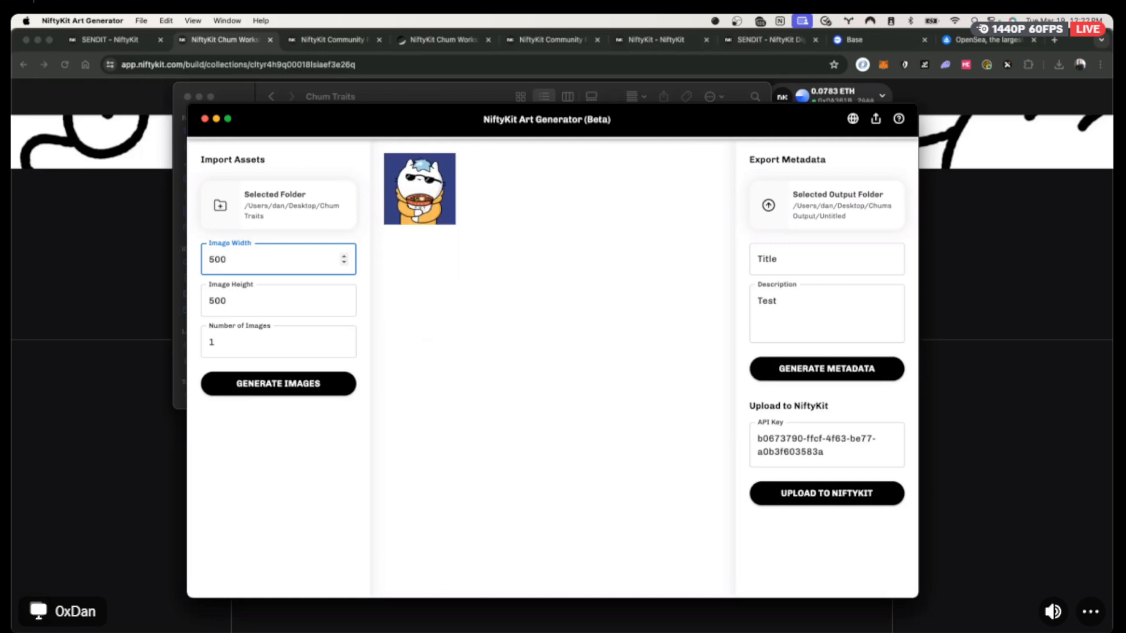
pyautogui.press('Tab')
pyautogui.press('Tab')
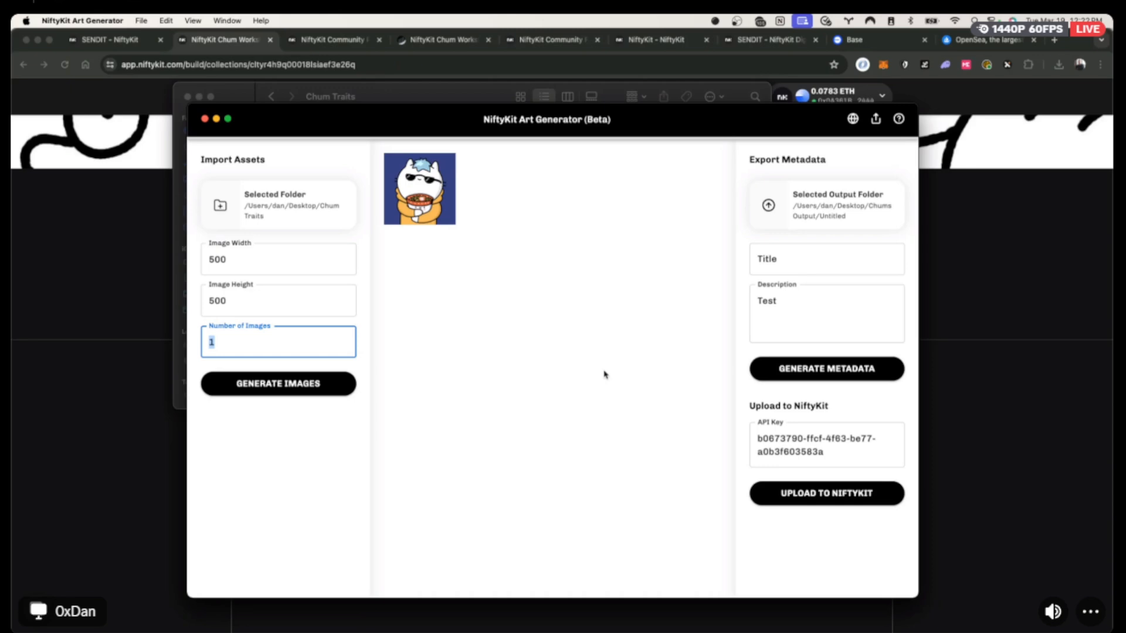
pyautogui.write('10')
pyautogui.click(297, 392)
pyautogui.moveTo(393, 118); pyautogui.dragTo(518, 125)
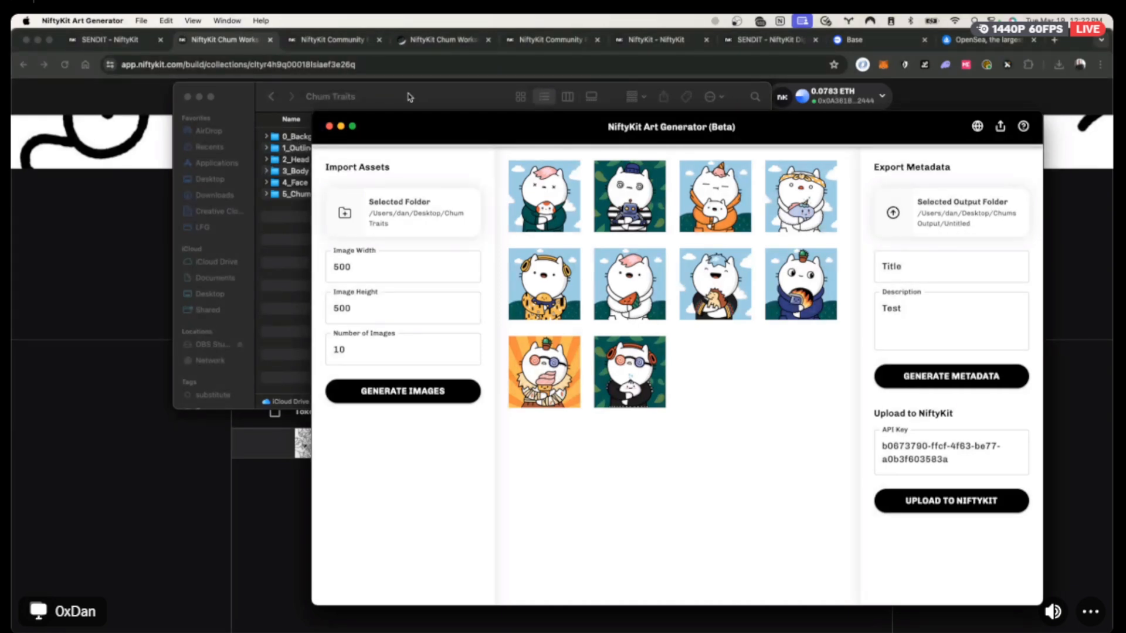
# Regenerate the ten cat images several times, then bring the Chum Traits Finder window forward.
pyautogui.click(409, 389)
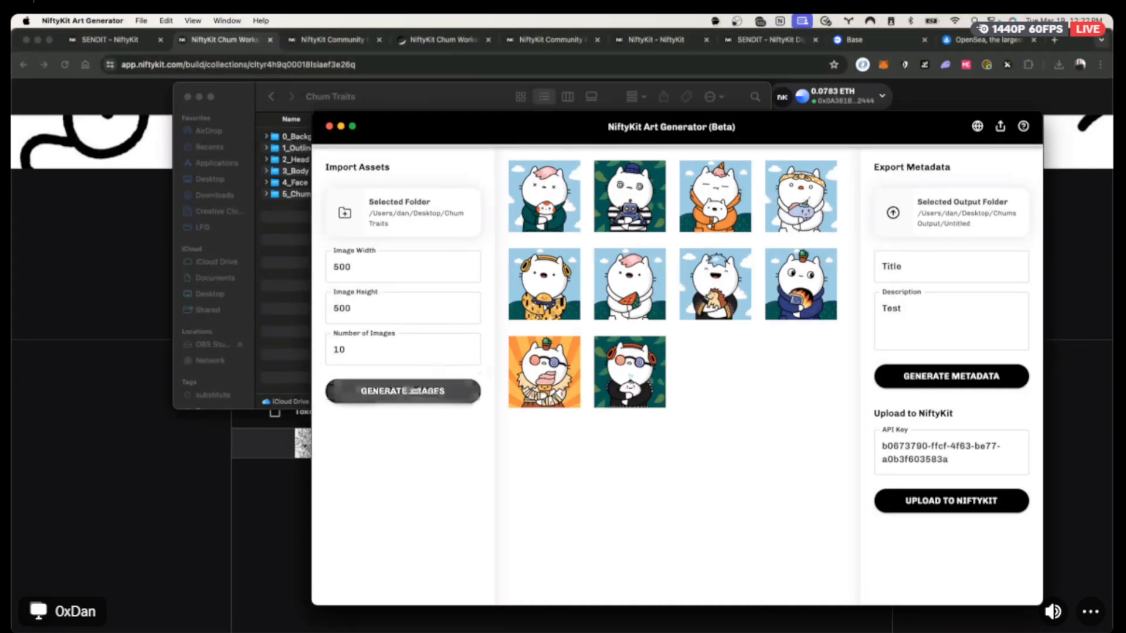
pyautogui.click(409, 397)
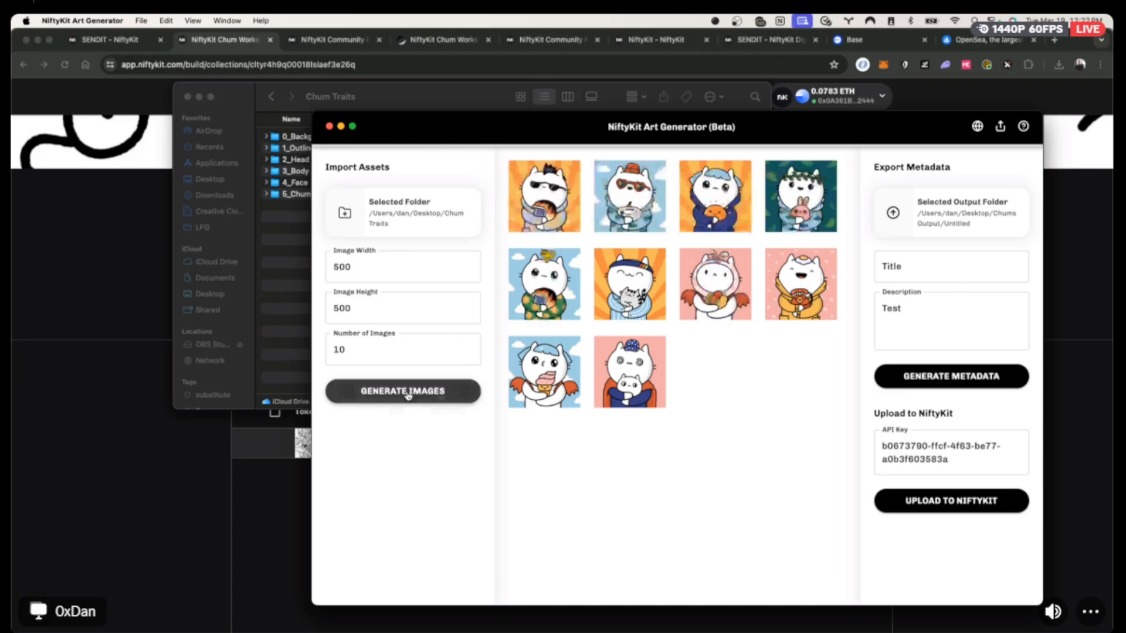
pyautogui.click(409, 396)
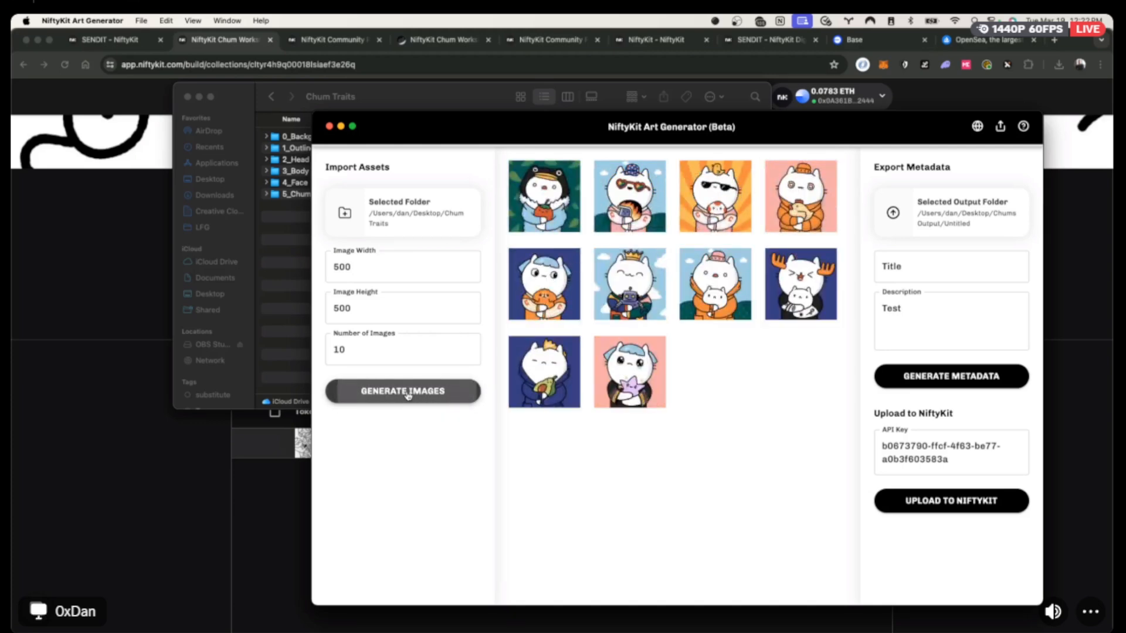
pyautogui.click(408, 397)
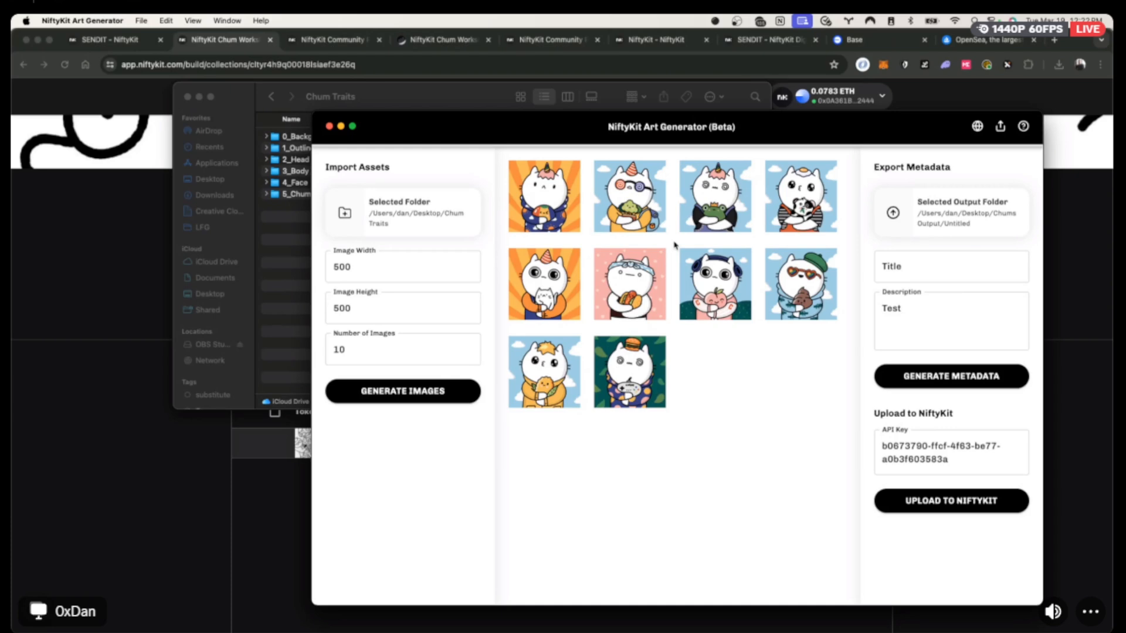
pyautogui.click(431, 403)
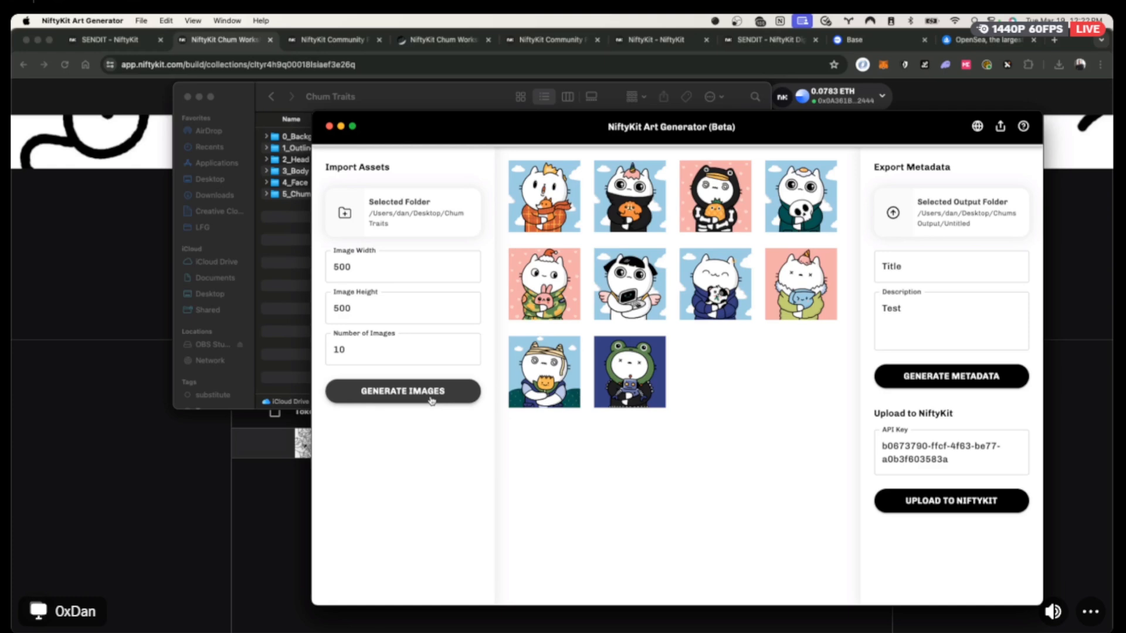
pyautogui.click(431, 401)
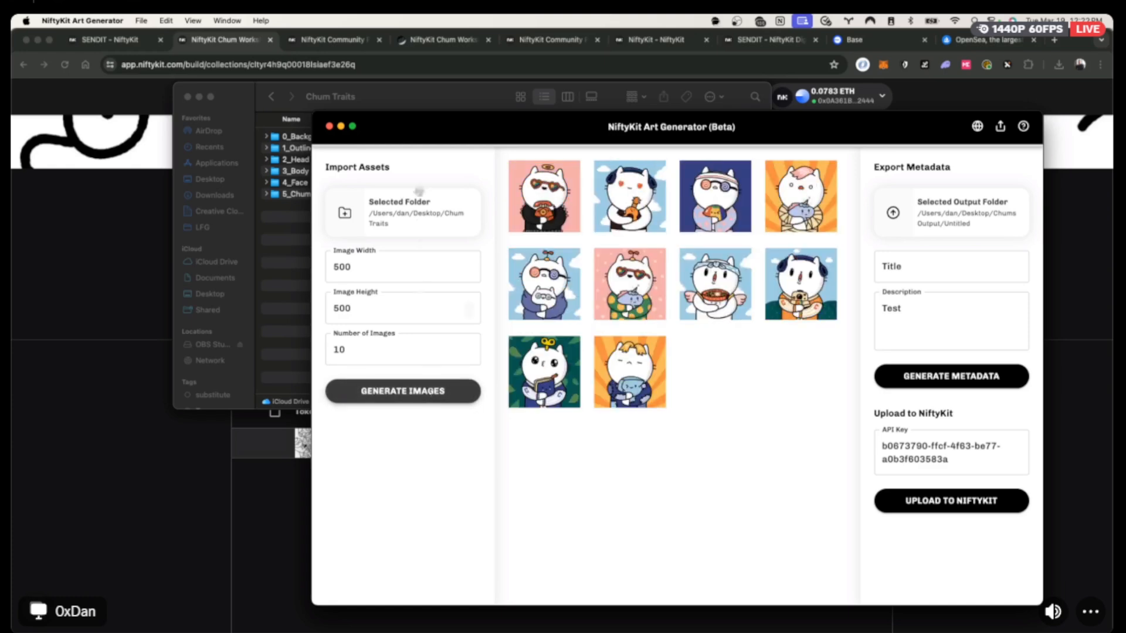
pyautogui.moveTo(422, 98); pyautogui.dragTo(286, 108)
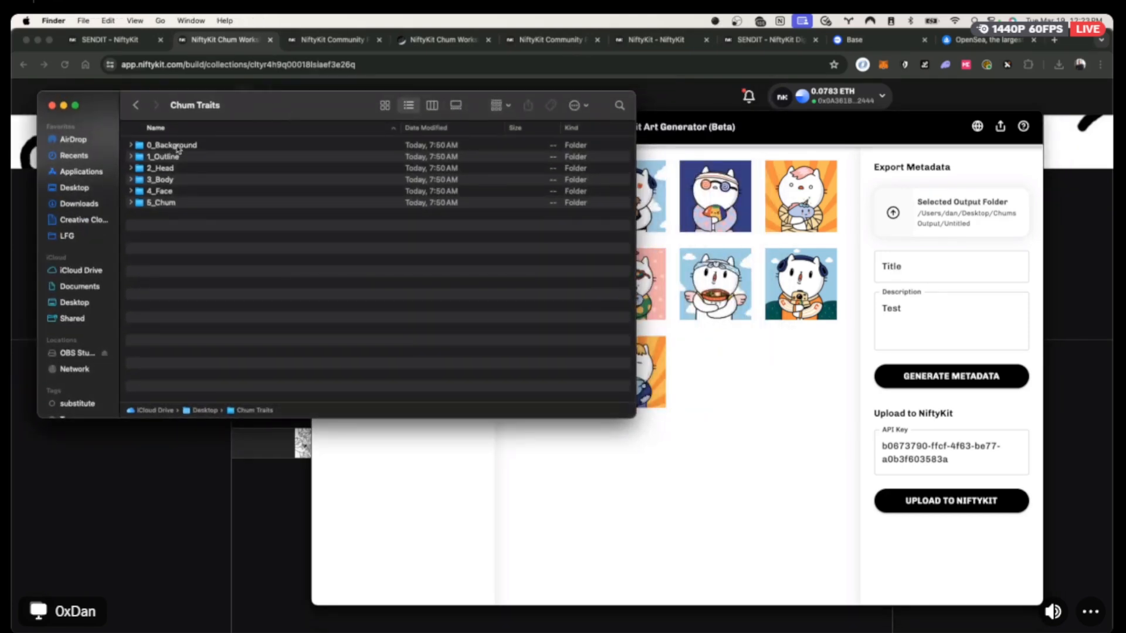
# Expand 0_Background and Quick Look Clouds.png, then return to the Art Generator.
pyautogui.click(130, 146)
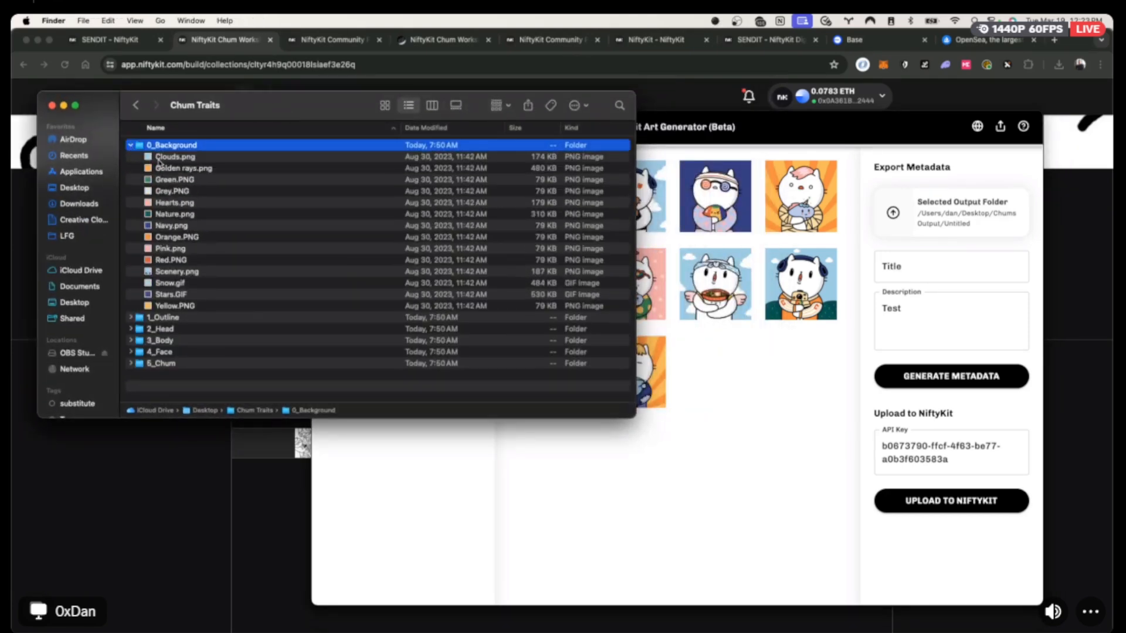
pyautogui.click(169, 158)
pyautogui.press('space')
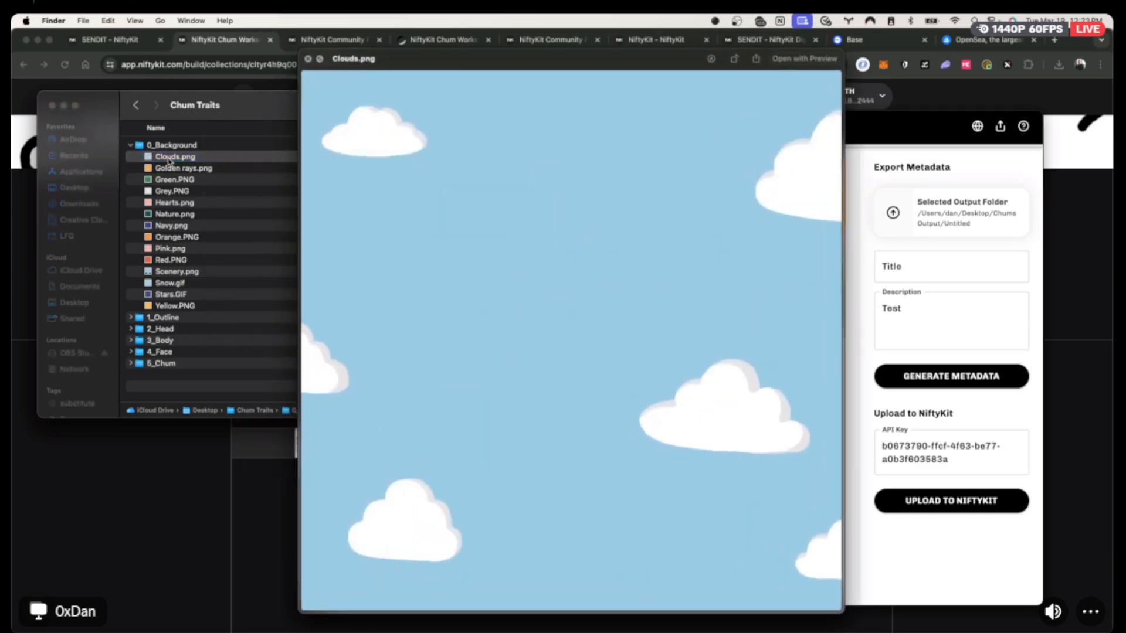
pyautogui.press('space')
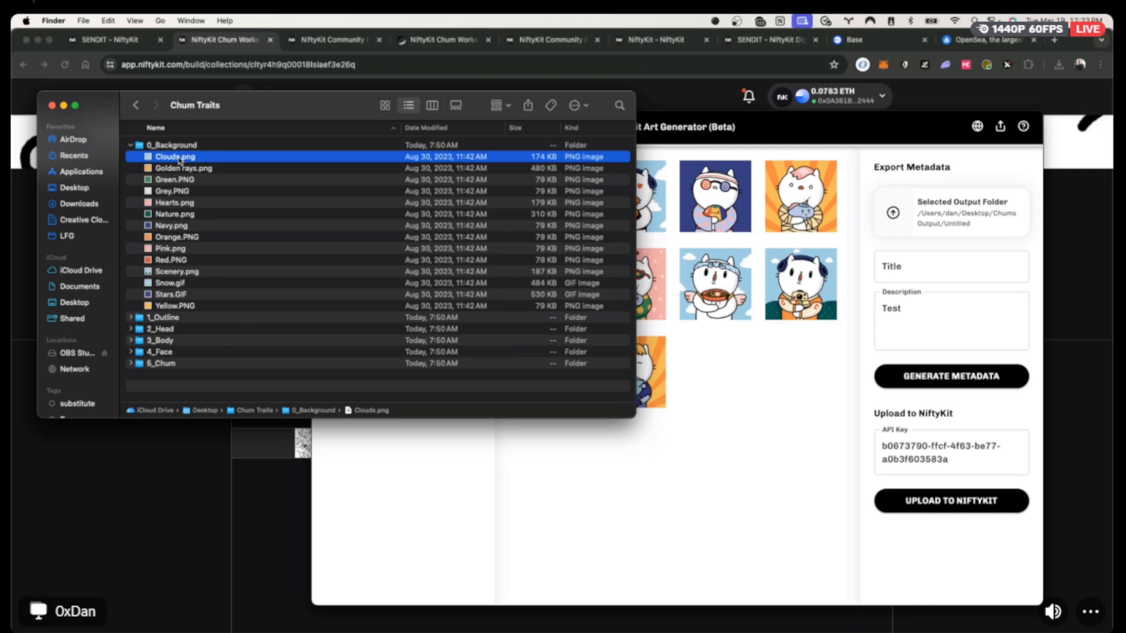
pyautogui.click(759, 131)
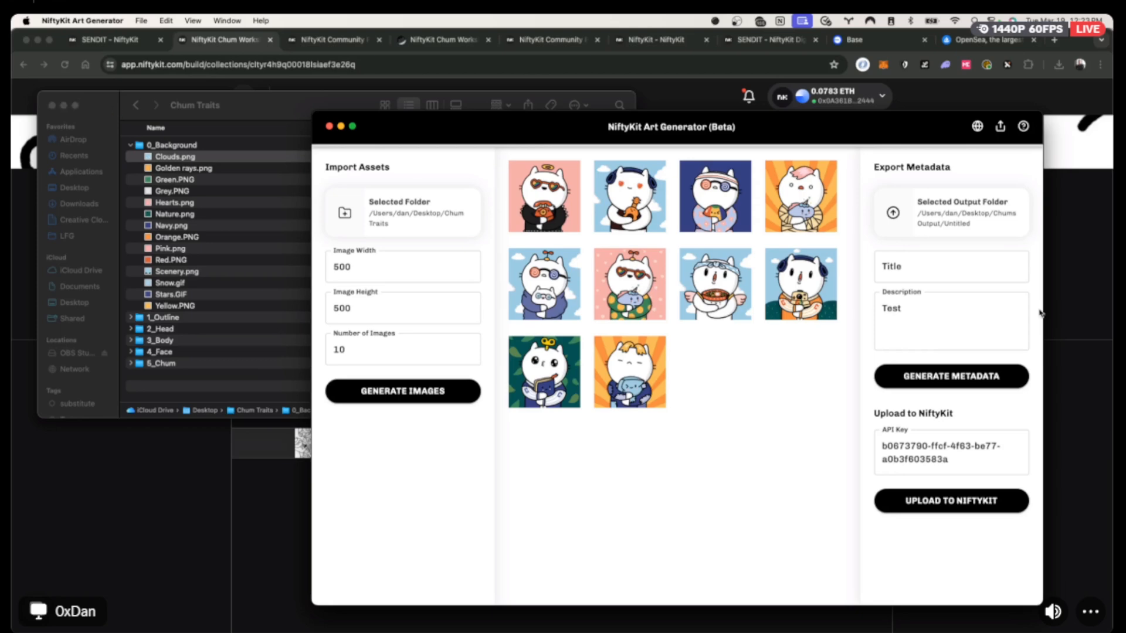
# Change the number of images to 25 and generate them.
pyautogui.moveTo(932, 305); pyautogui.dragTo(809, 311)
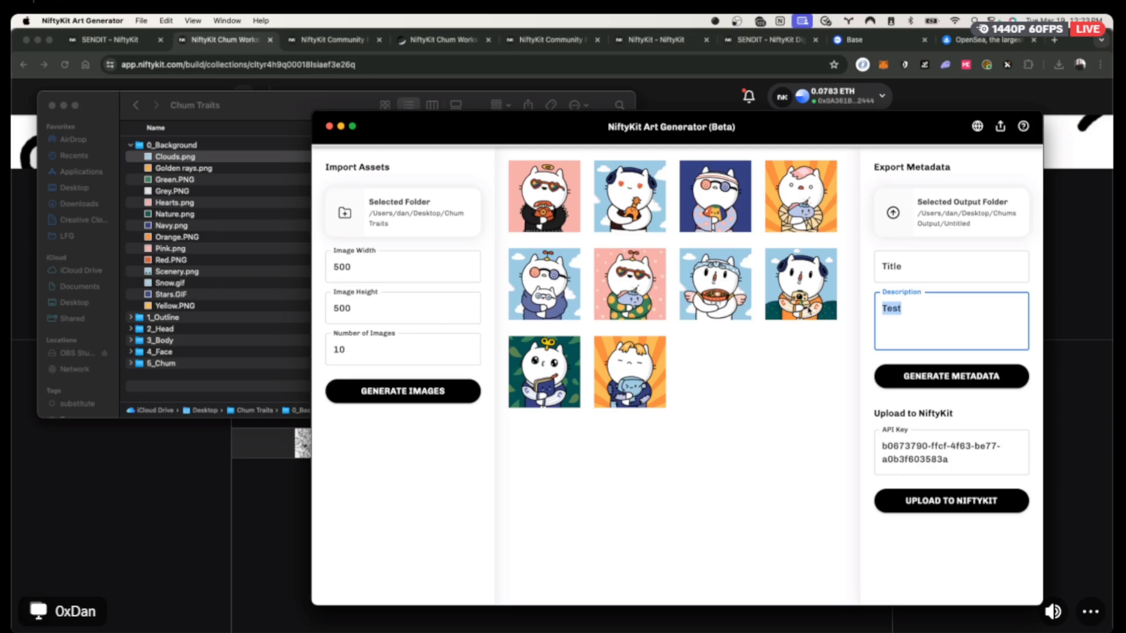
pyautogui.moveTo(390, 343); pyautogui.dragTo(285, 351)
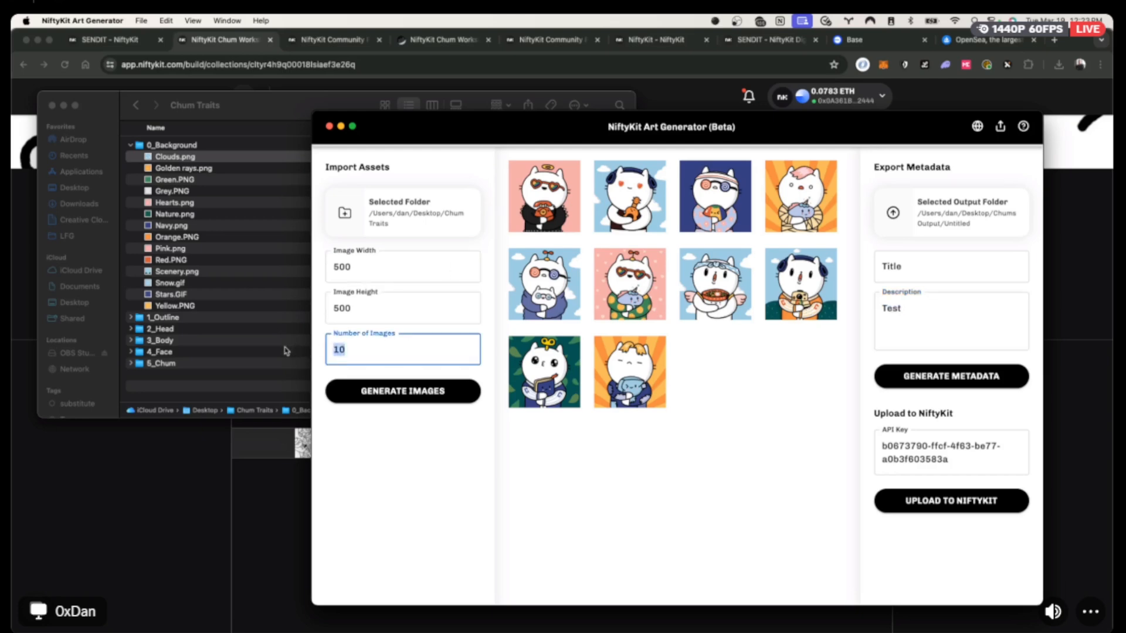
pyautogui.write('25')
pyautogui.click(383, 391)
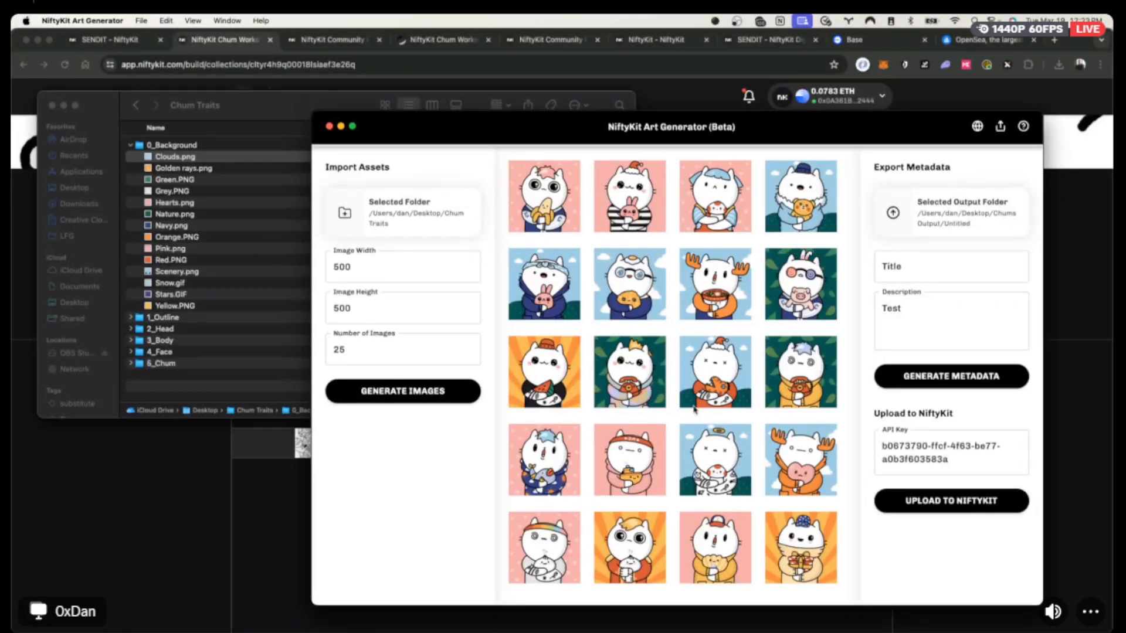
pyautogui.scroll(-3, 694, 409)
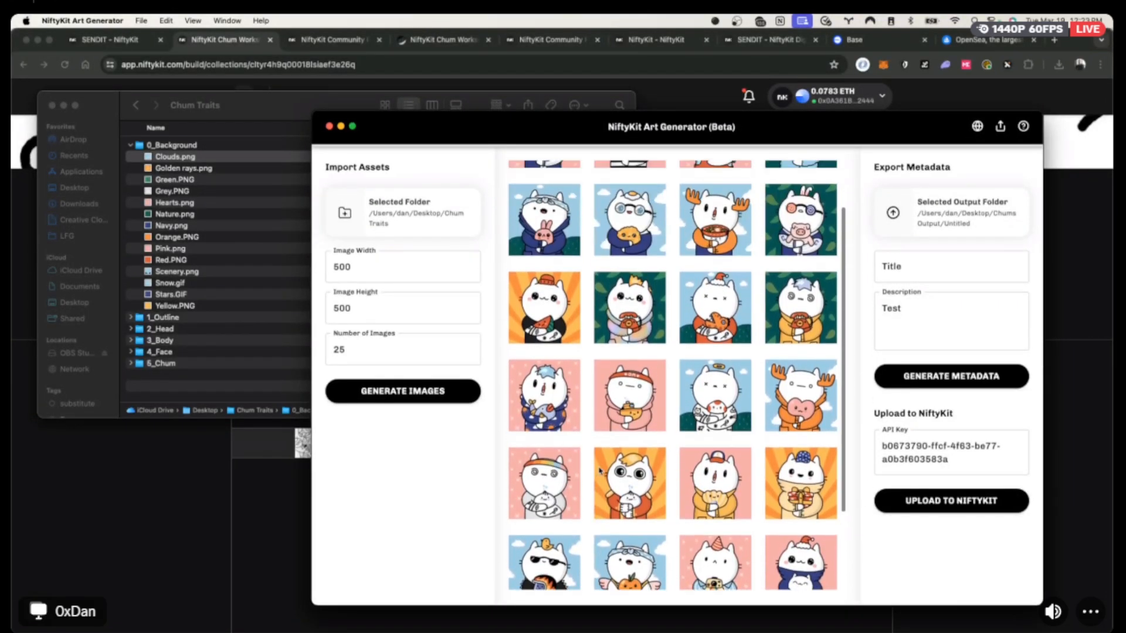
pyautogui.scroll(3, 599, 470)
# Enter 'Chum Workshop' as both the metadata Title and Description.
pyautogui.click(969, 268)
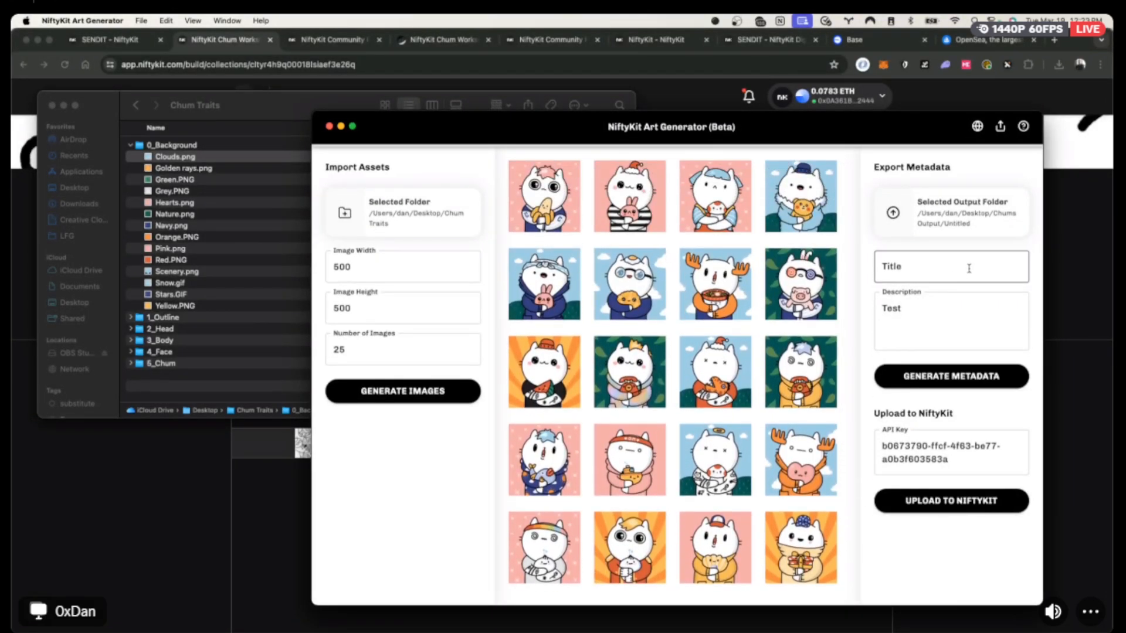
pyautogui.click(961, 270)
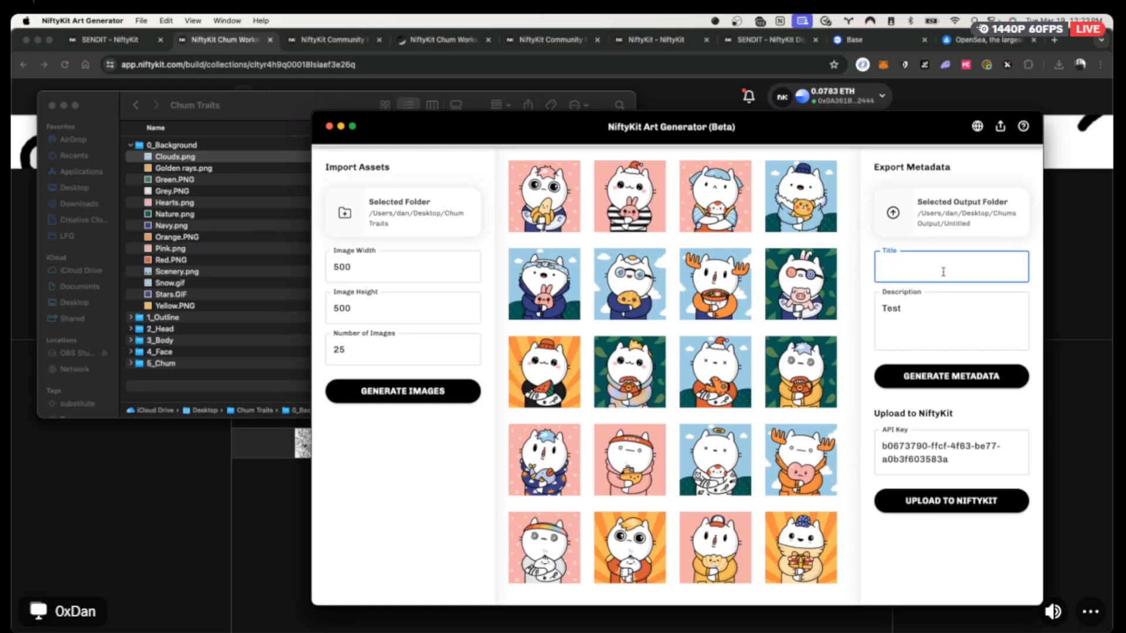
pyautogui.write('Chum Workshop')
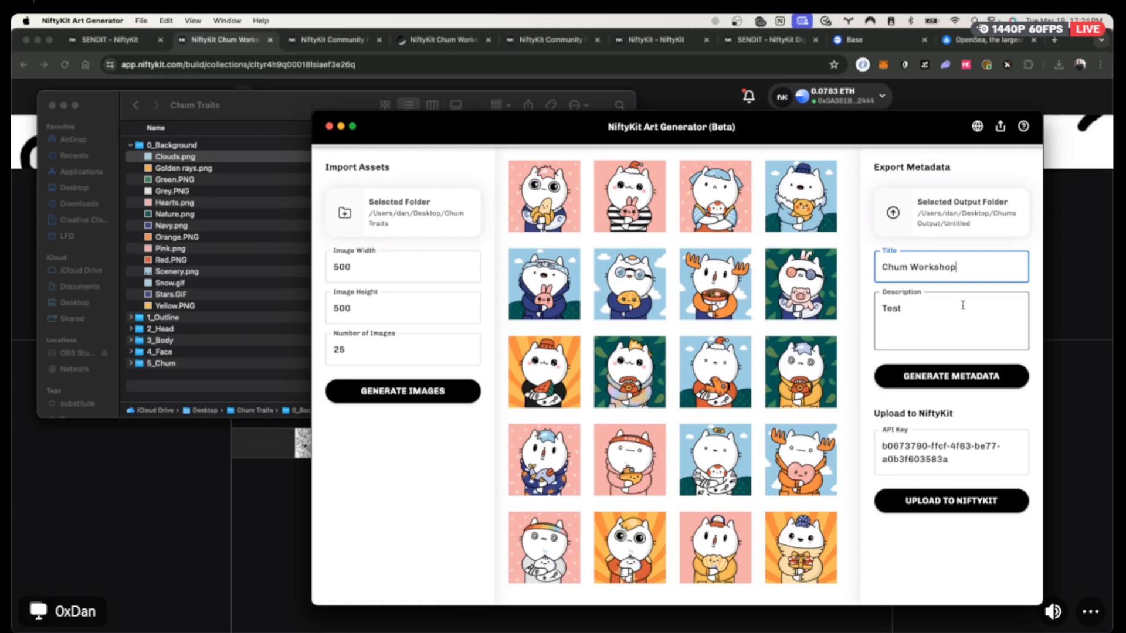
pyautogui.press('Tab')
pyautogui.write('Chum')
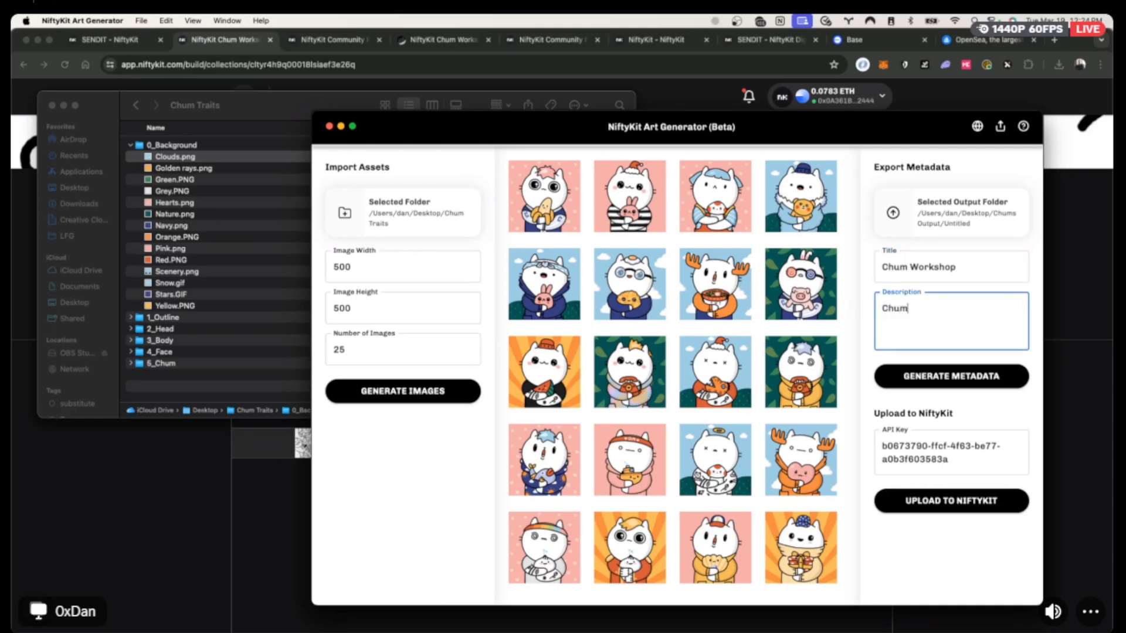
pyautogui.write(' Wrokshop')
pyautogui.scroll(-3, 669, 370)
pyautogui.scroll(3, 737, 372)
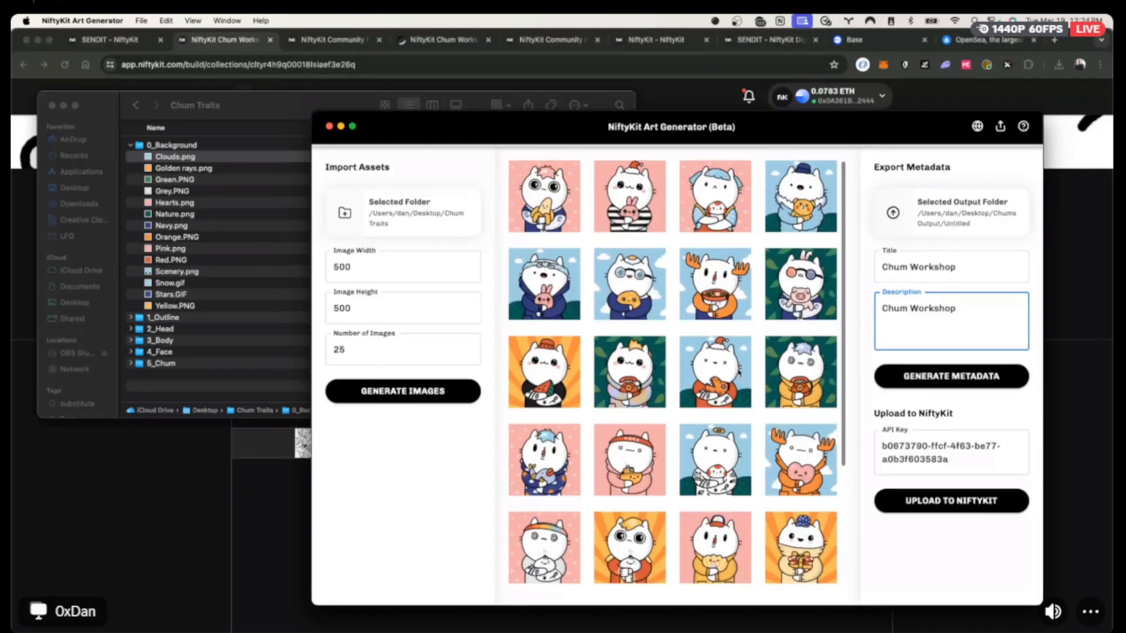
# Generate metadata so the 25 chum images upload to IPFS, then return to Finder.
pyautogui.click(975, 381)
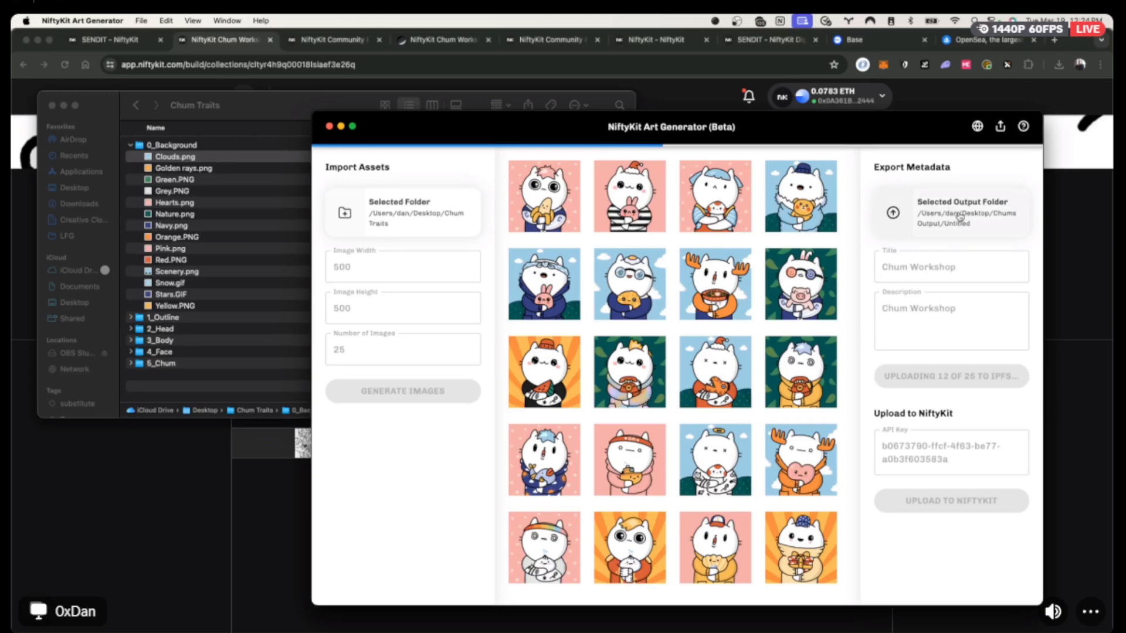
pyautogui.click(253, 273)
# Go from the Desktop into Chums Output > Untitled.
pyautogui.click(252, 279)
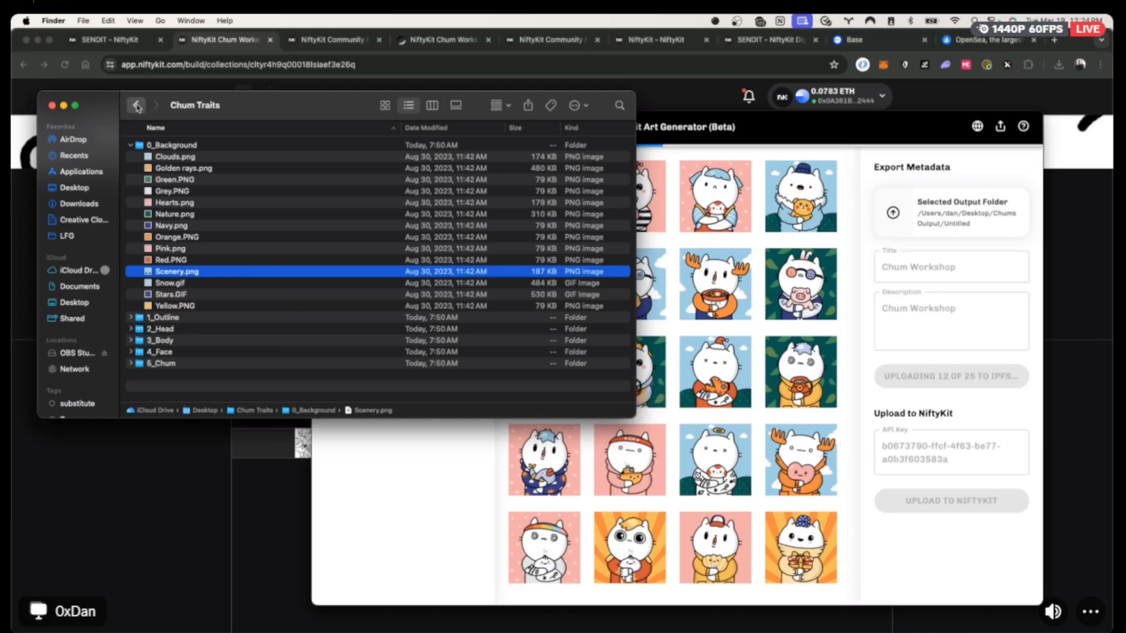
pyautogui.click(136, 105)
pyautogui.doubleClick(185, 151)
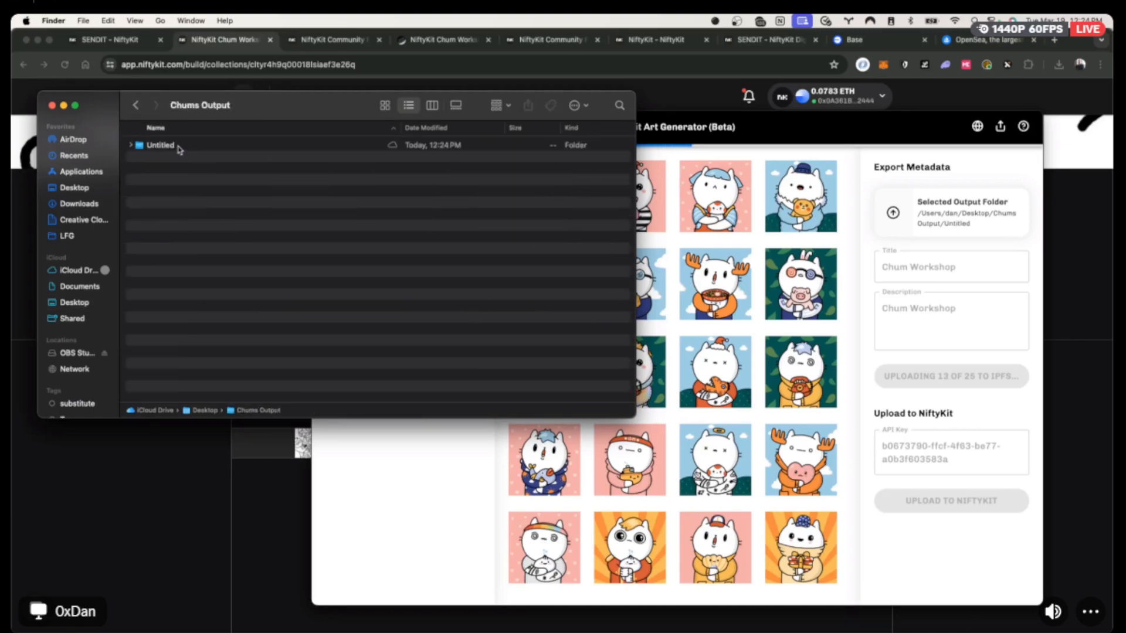
pyautogui.doubleClick(166, 147)
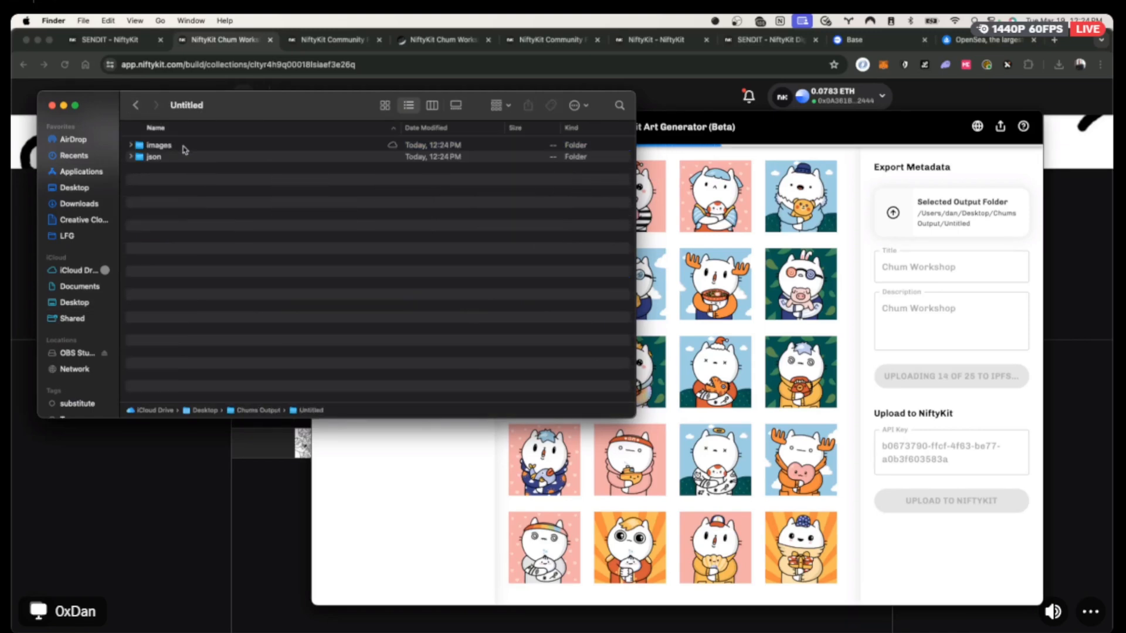
# Expand the json folder and Quick Look through the metadata files from 1.json to 14.json.
pyautogui.click(133, 158)
pyautogui.click(132, 157)
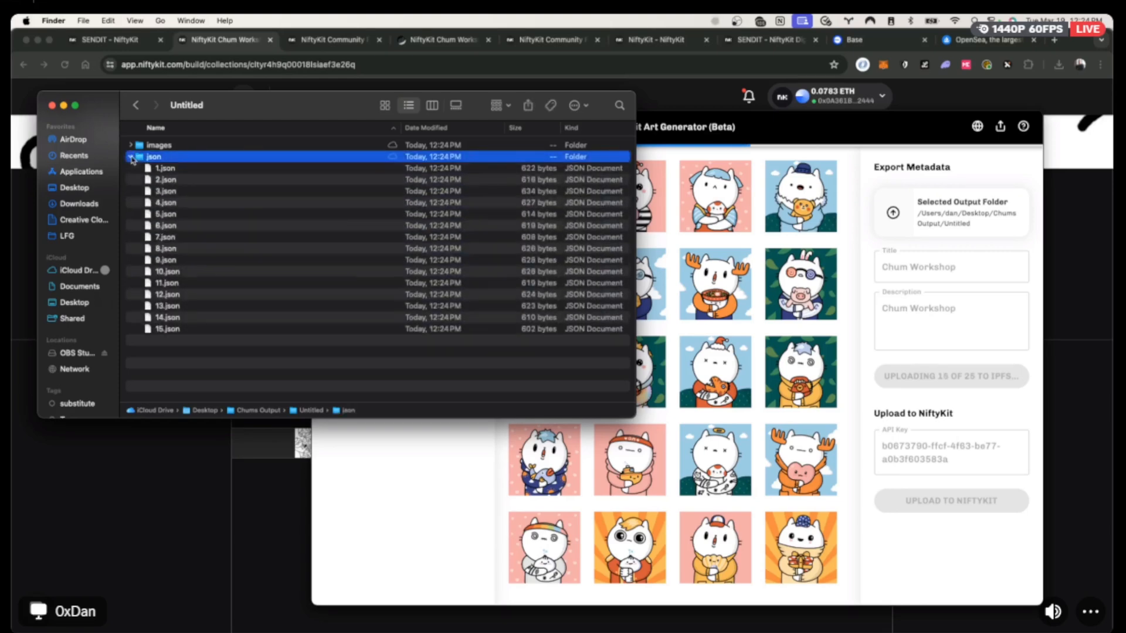
pyautogui.click(171, 171)
pyautogui.press('space')
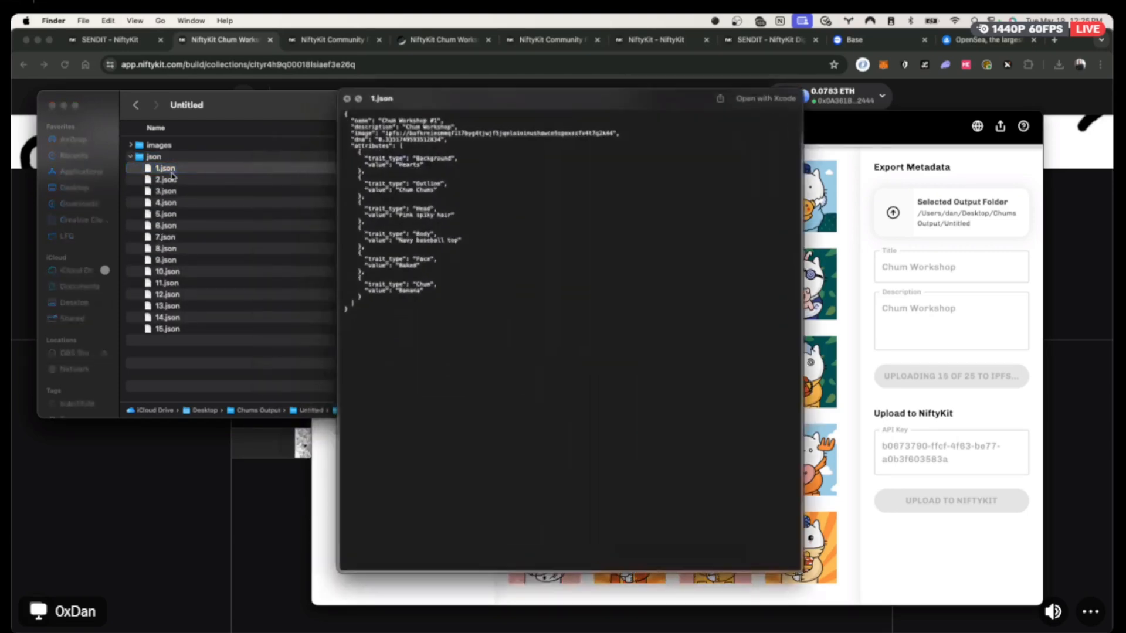
pyautogui.press('Down')
pyautogui.press('Down')
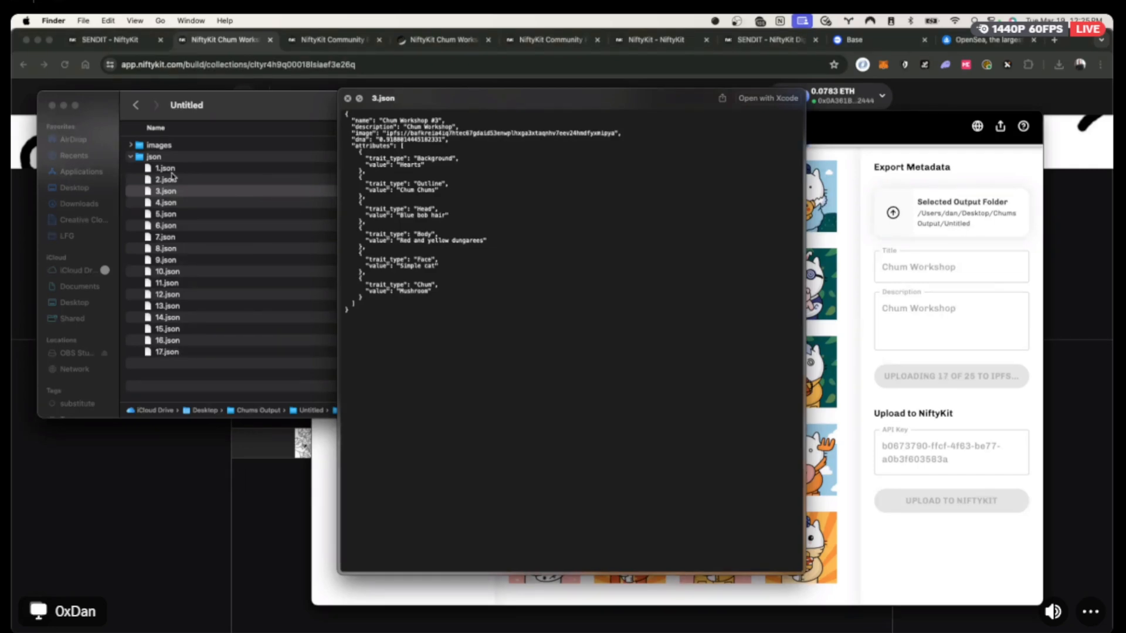
pyautogui.press('Down')
pyautogui.press('Down')
pyautogui.press('Down')
pyautogui.press('Down')
pyautogui.press('Down')
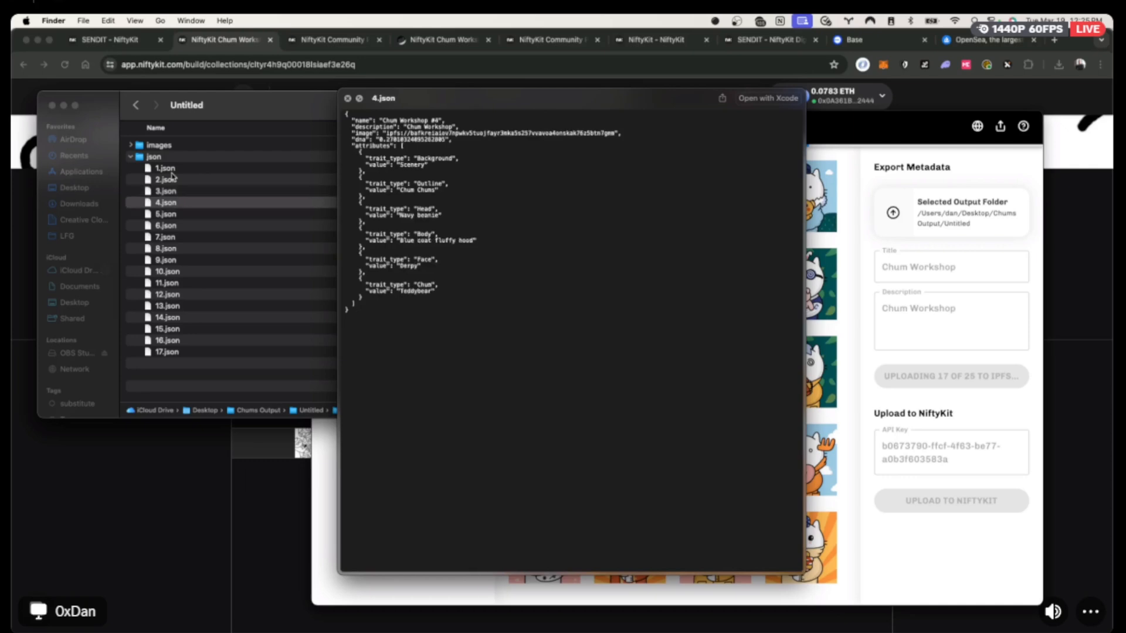
pyautogui.press('Down')
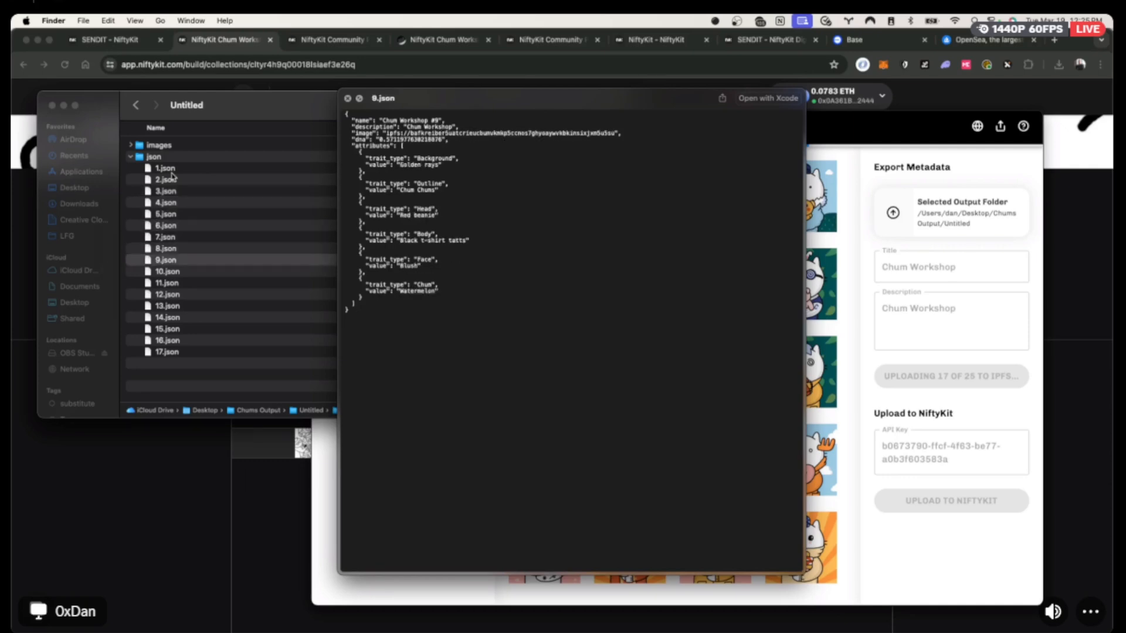
pyautogui.press('Down')
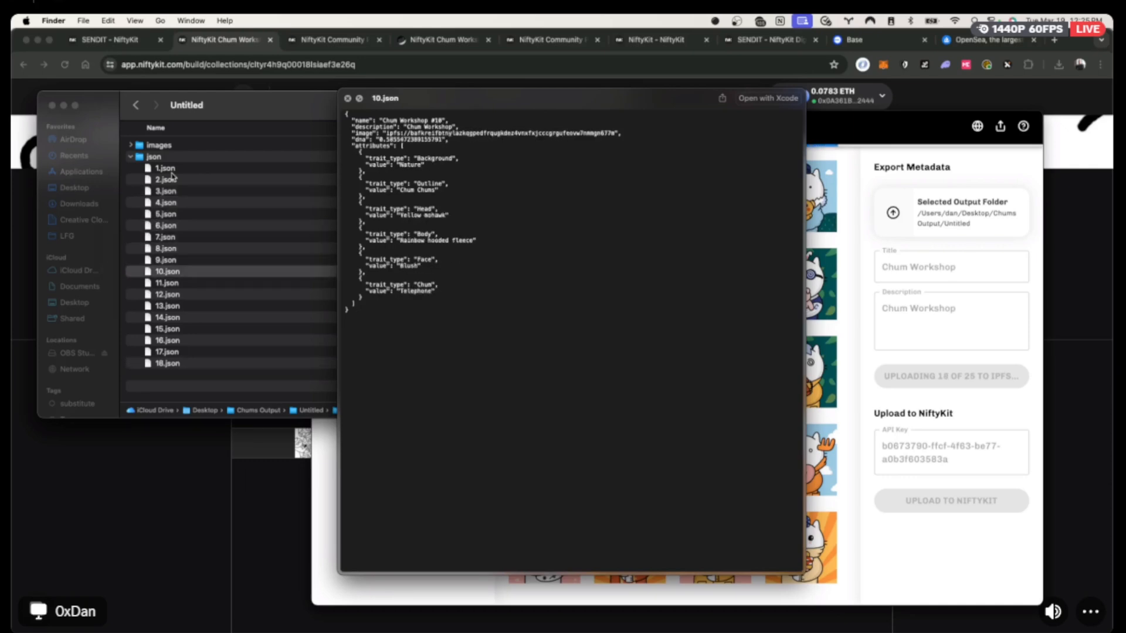
pyautogui.press('Down')
pyautogui.press('Down')
pyautogui.press('Down')
pyautogui.press('Down')
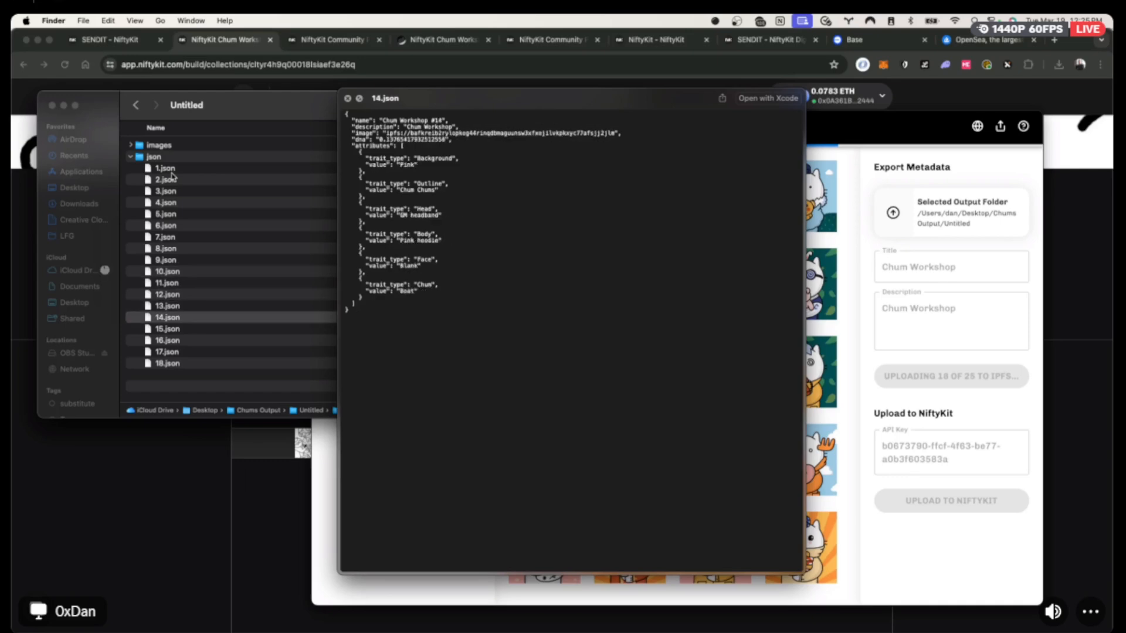
pyautogui.press('space')
pyautogui.click(131, 157)
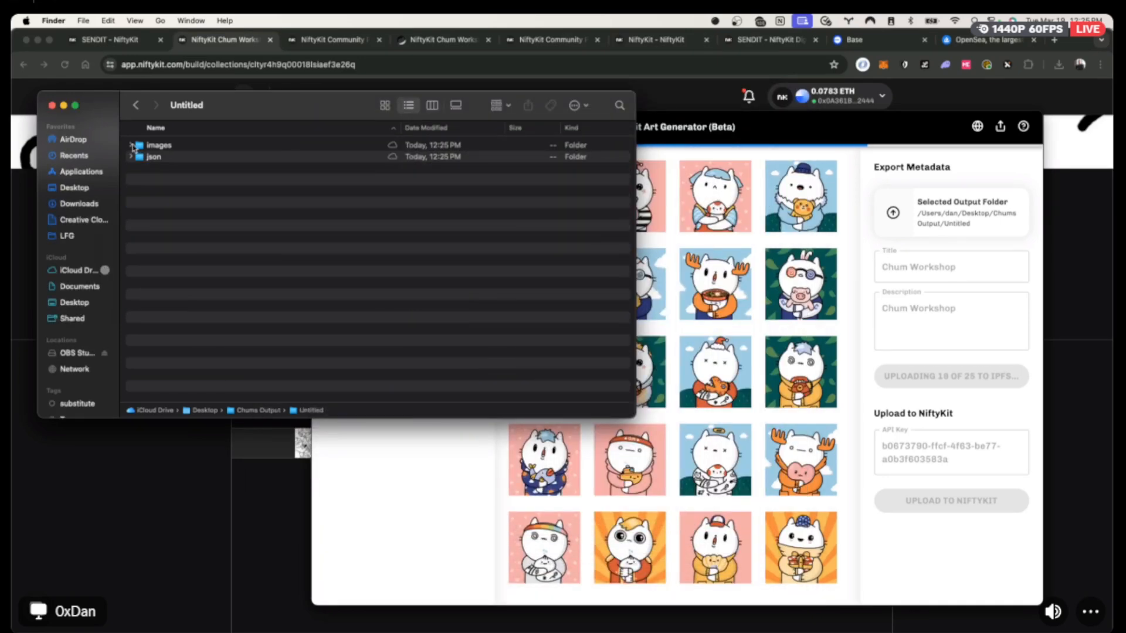
# Quick Look through the generated PNGs (20.png back to 4.png, then 12.png) and return to Chrome.
pyautogui.click(131, 145)
pyautogui.click(170, 157)
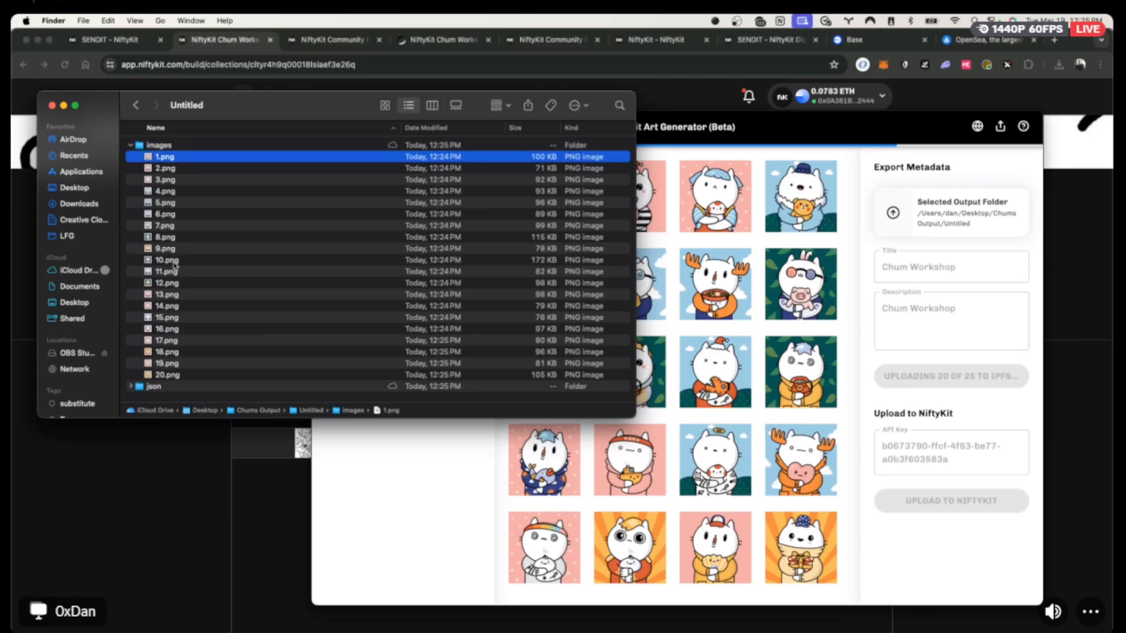
pyautogui.click(166, 376)
pyautogui.scroll(-1, 213, 327)
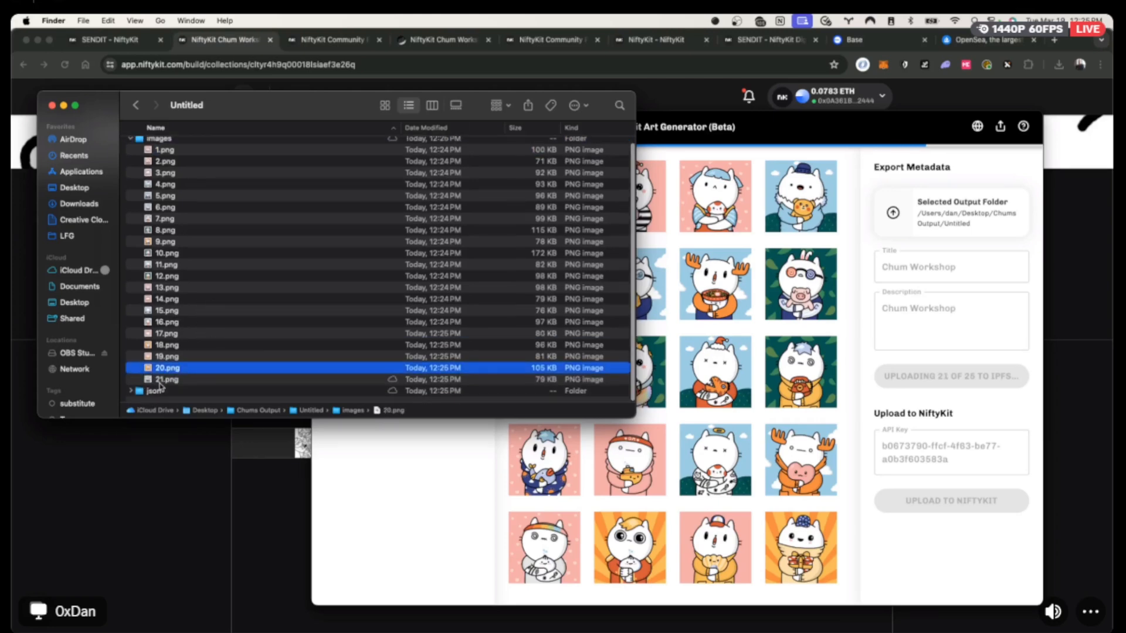
pyautogui.press('space')
pyautogui.press('Up')
pyautogui.press('Up')
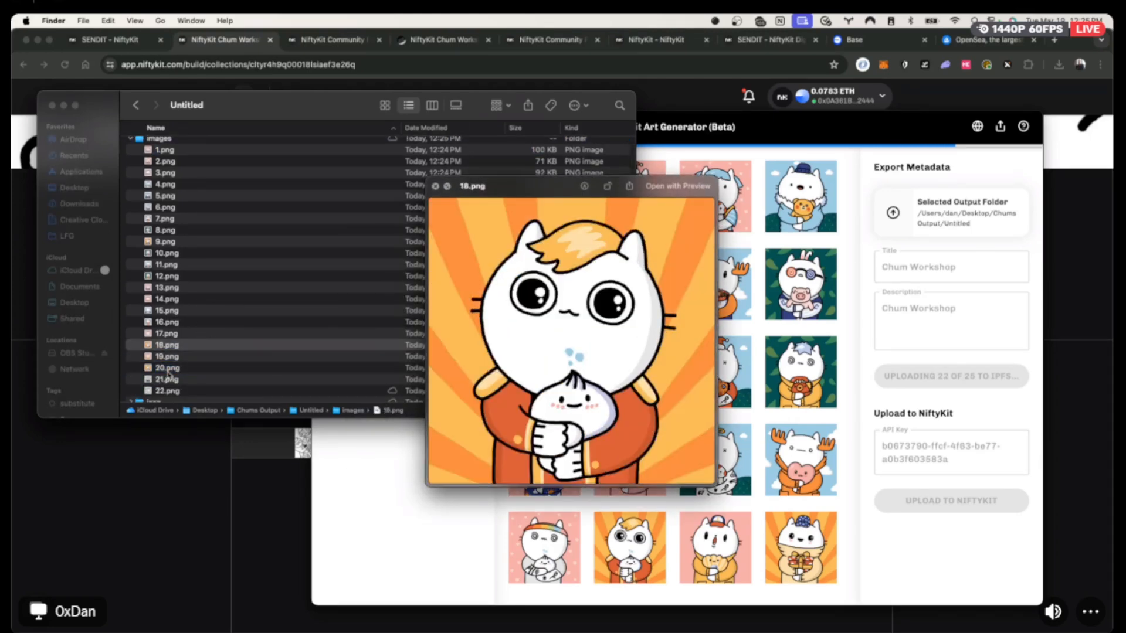
pyautogui.press('Up')
pyautogui.press('Up')
pyautogui.press('Up')
pyautogui.press('Up')
pyautogui.press('Up')
pyautogui.press('Up')
pyautogui.press('Up')
pyautogui.press('Up')
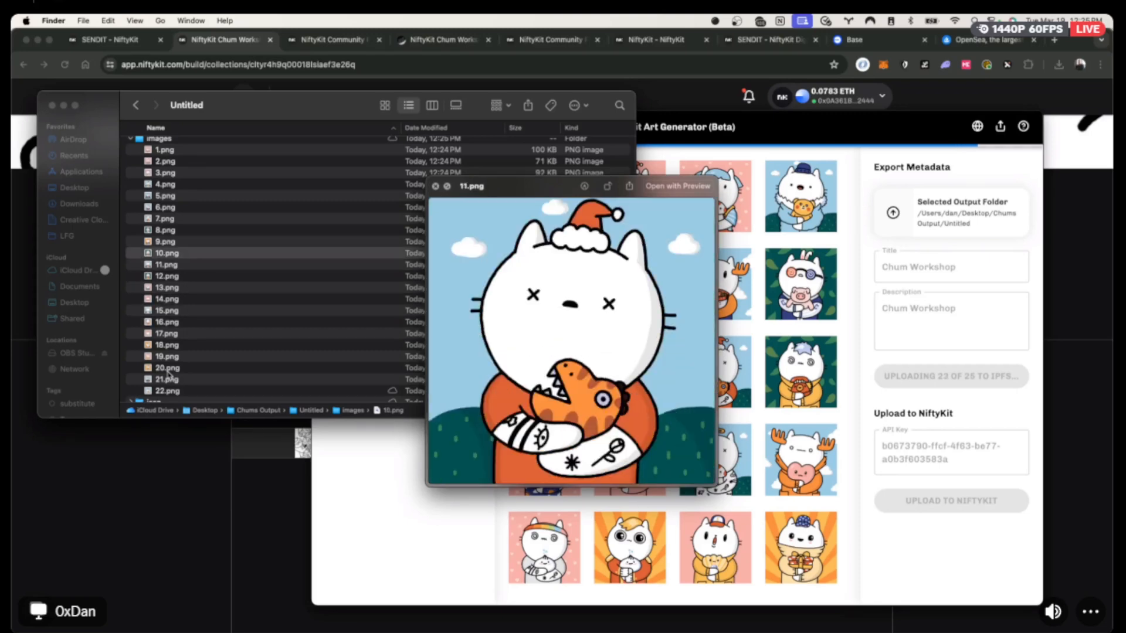
pyautogui.press('Up')
pyautogui.press('Up')
pyautogui.press('Up')
pyautogui.press('Up')
pyautogui.press('Up')
pyautogui.press('Up')
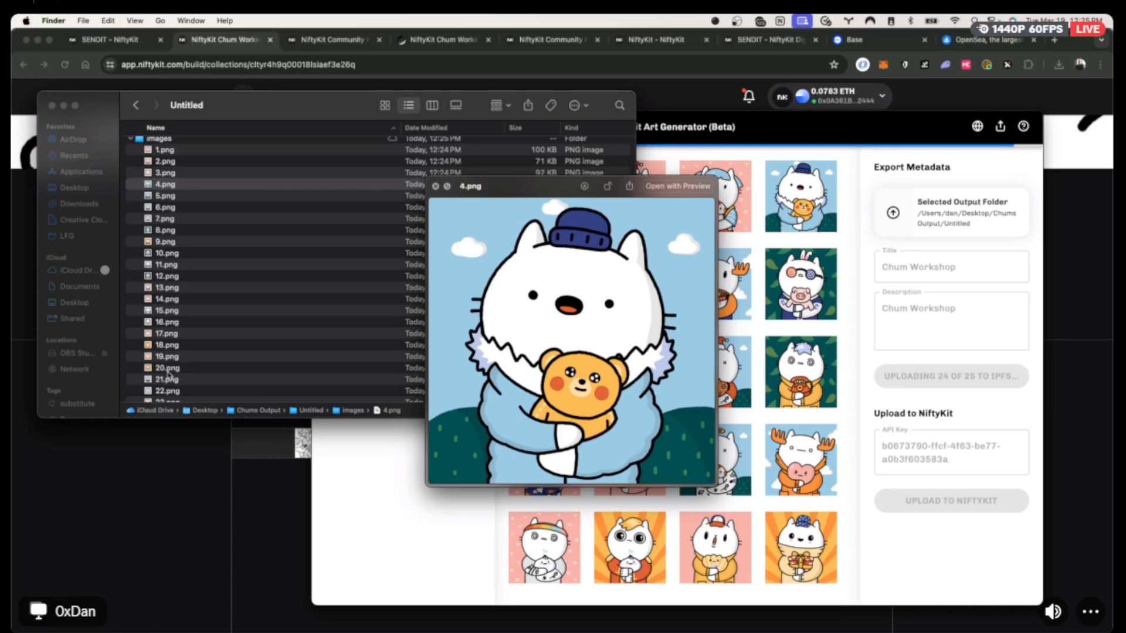
pyautogui.press('Down')
pyautogui.press('Down')
pyautogui.press('Down')
pyautogui.press('Down')
pyautogui.press('Down')
pyautogui.press('Down')
pyautogui.press('Down')
pyautogui.press('Down')
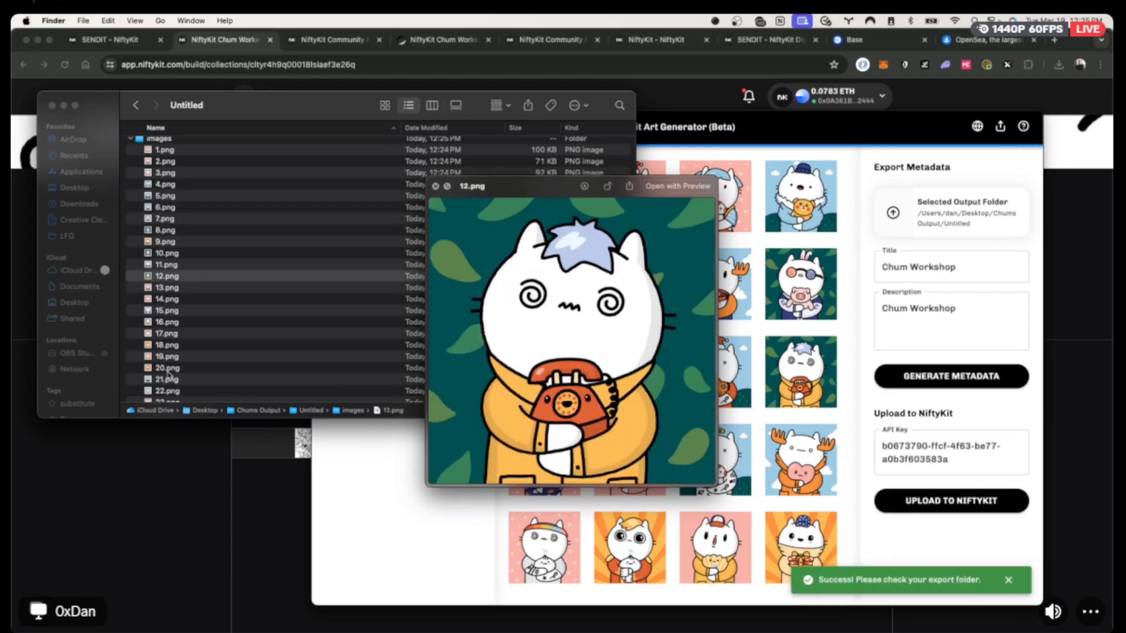
pyautogui.press('space')
pyautogui.click(130, 139)
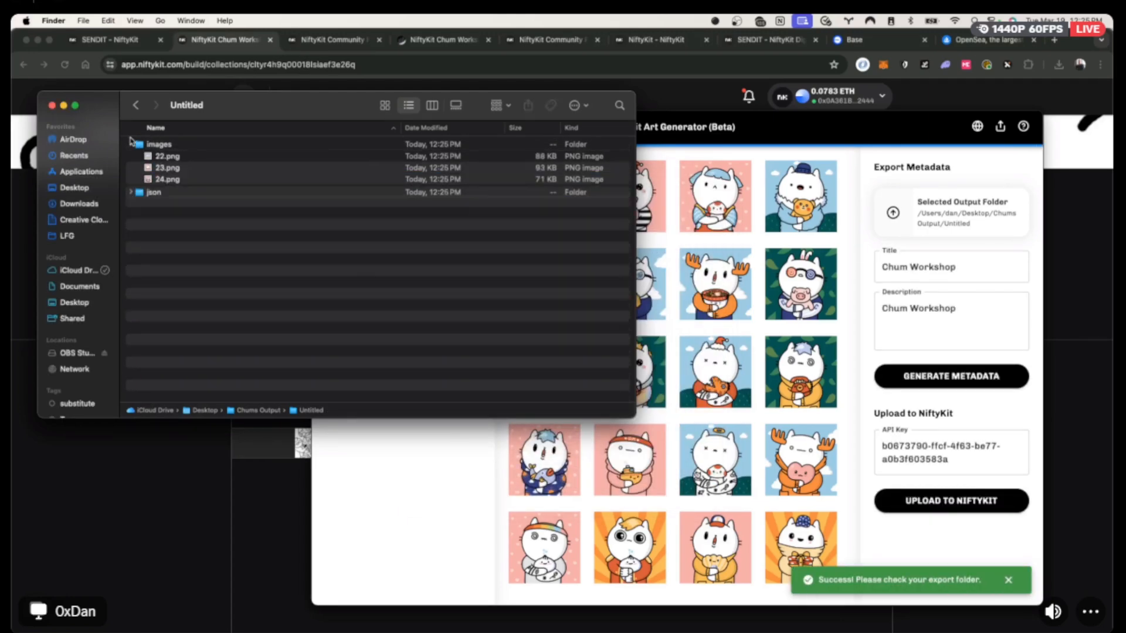
pyautogui.click(174, 490)
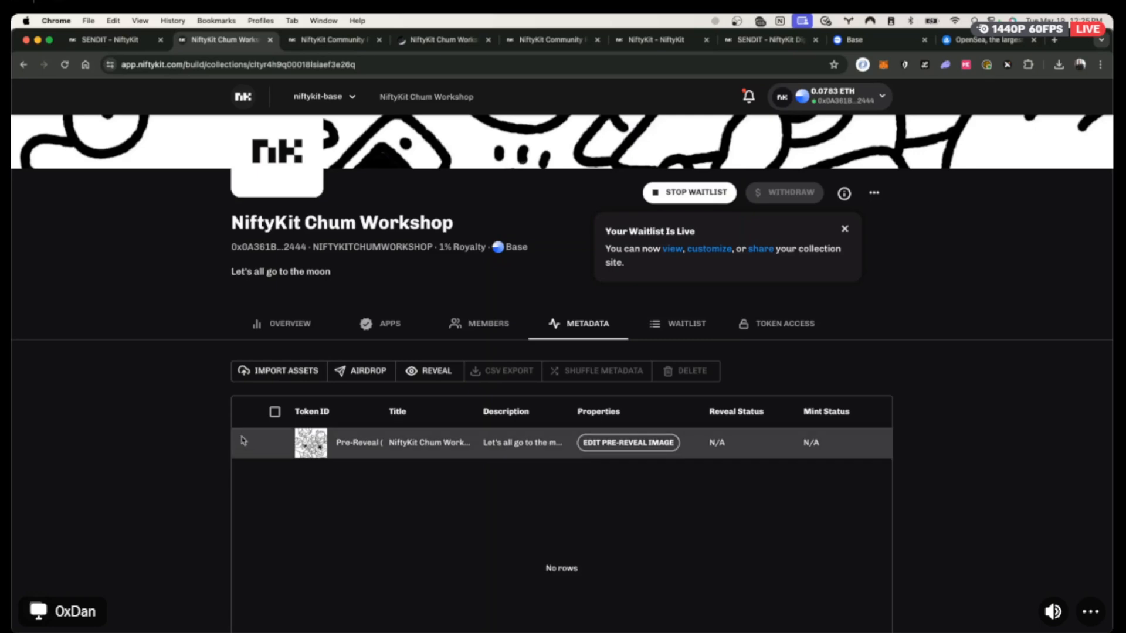
# Import 15.png through 22.png from Chums Output/Untitled/images as assets without metadata.
pyautogui.click(276, 375)
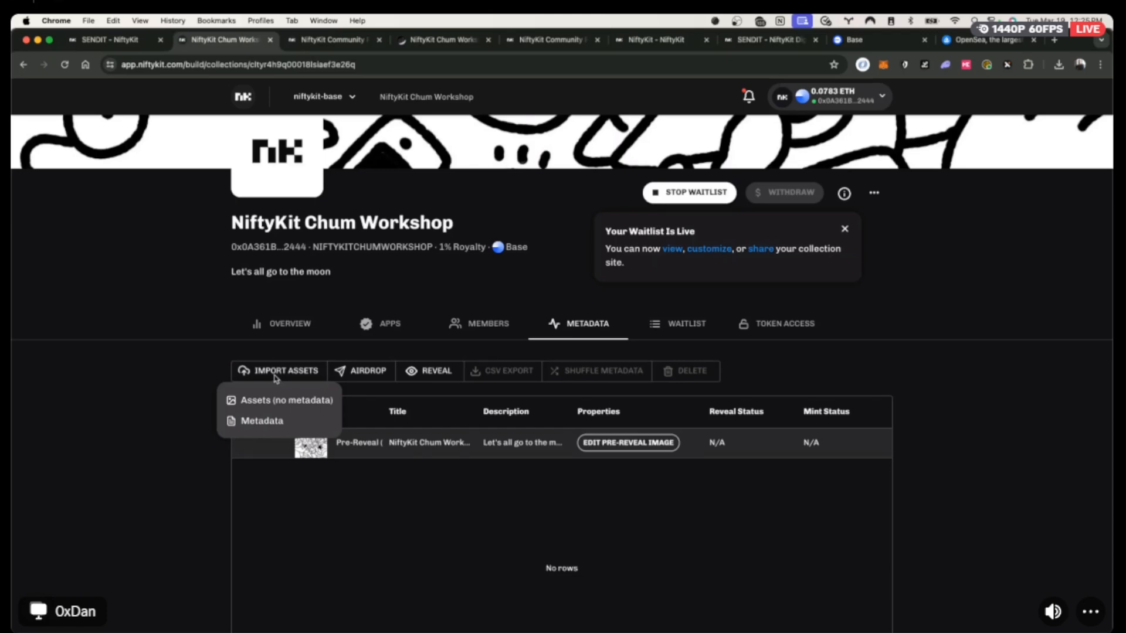
pyautogui.click(261, 402)
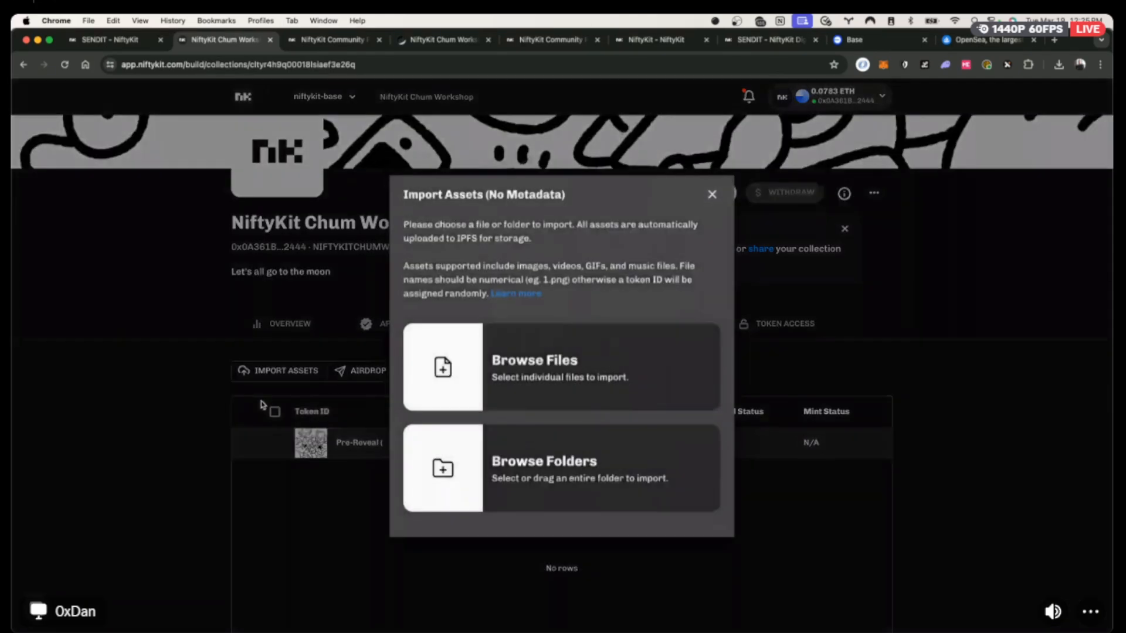
pyautogui.click(591, 376)
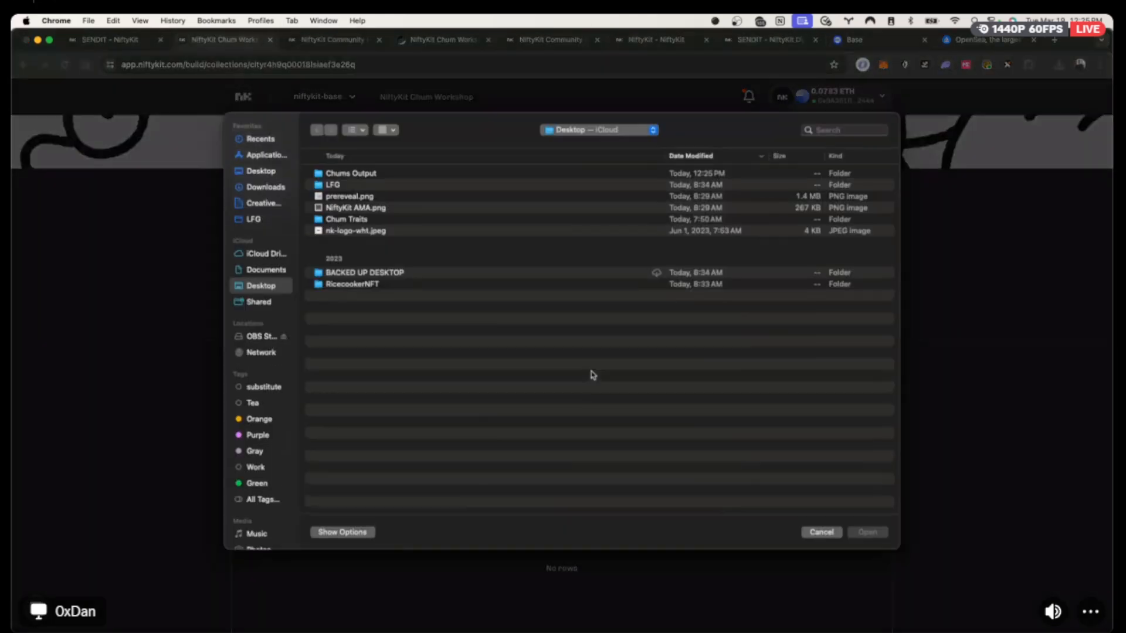
pyautogui.doubleClick(345, 175)
pyautogui.doubleClick(346, 174)
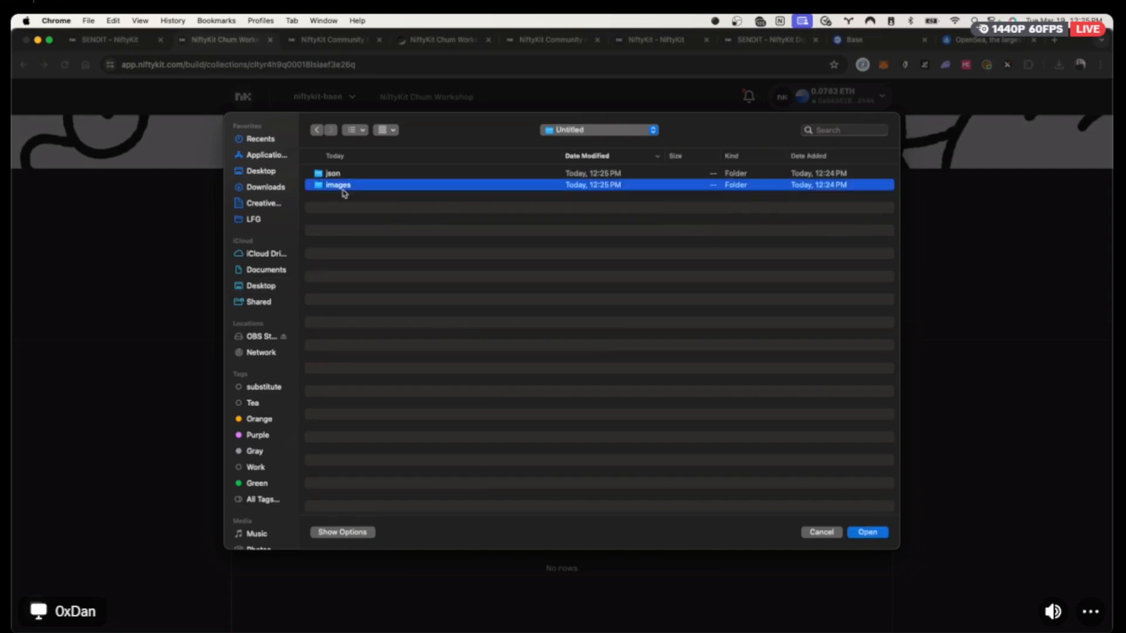
pyautogui.doubleClick(342, 192)
pyautogui.click(359, 209)
pyautogui.keyDown('shift'); pyautogui.click(371, 288); pyautogui.keyUp('shift')
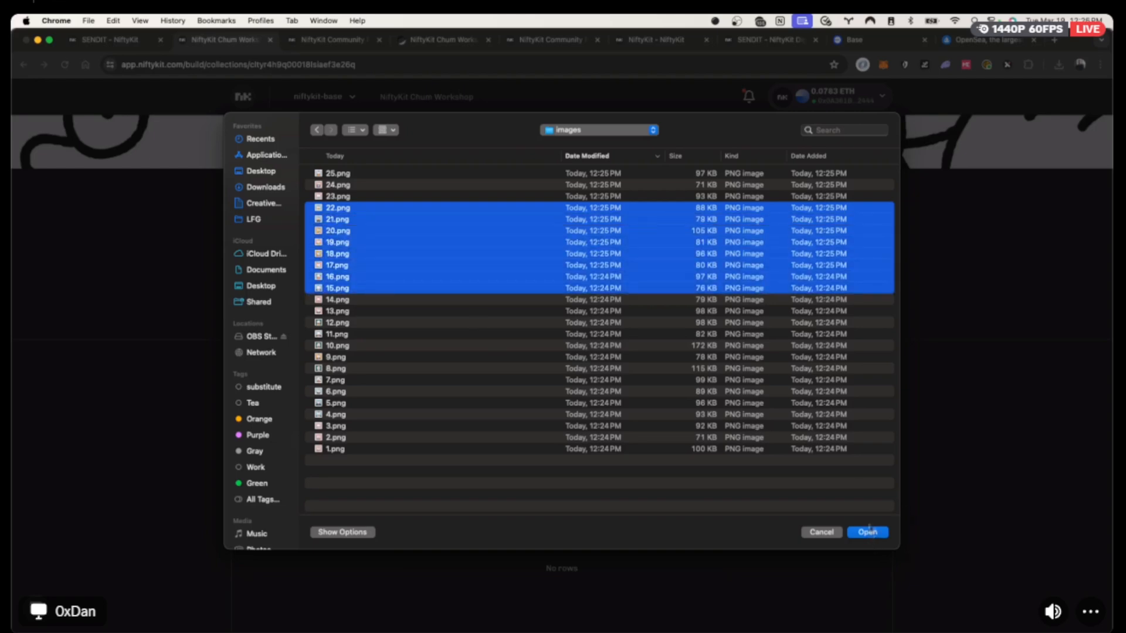
pyautogui.click(868, 532)
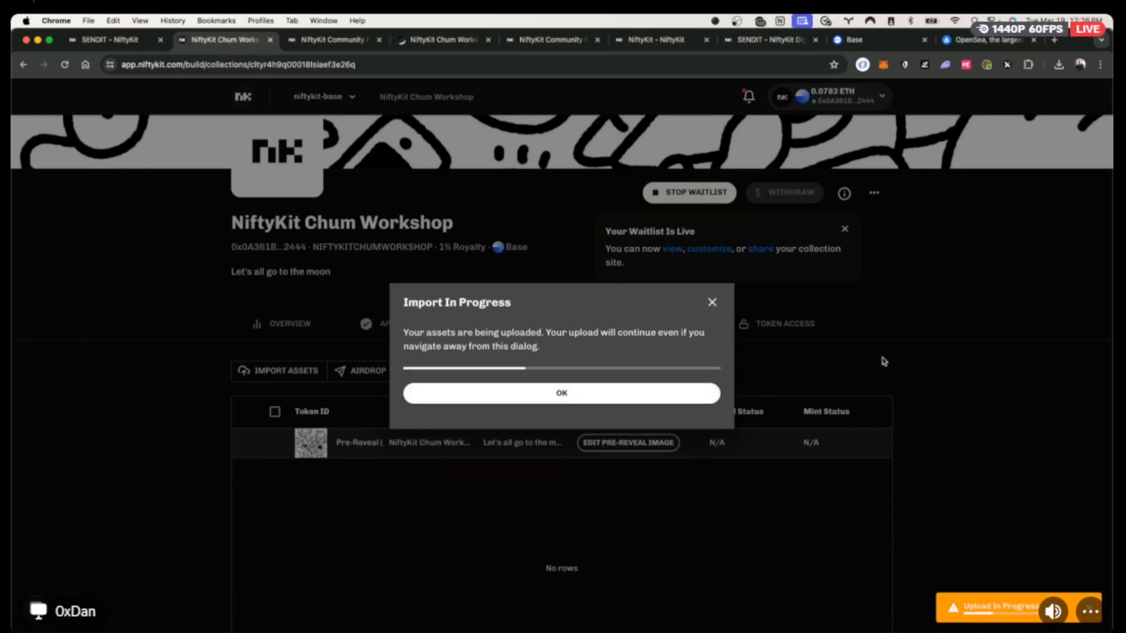
pyautogui.scroll(-4, 950, 336)
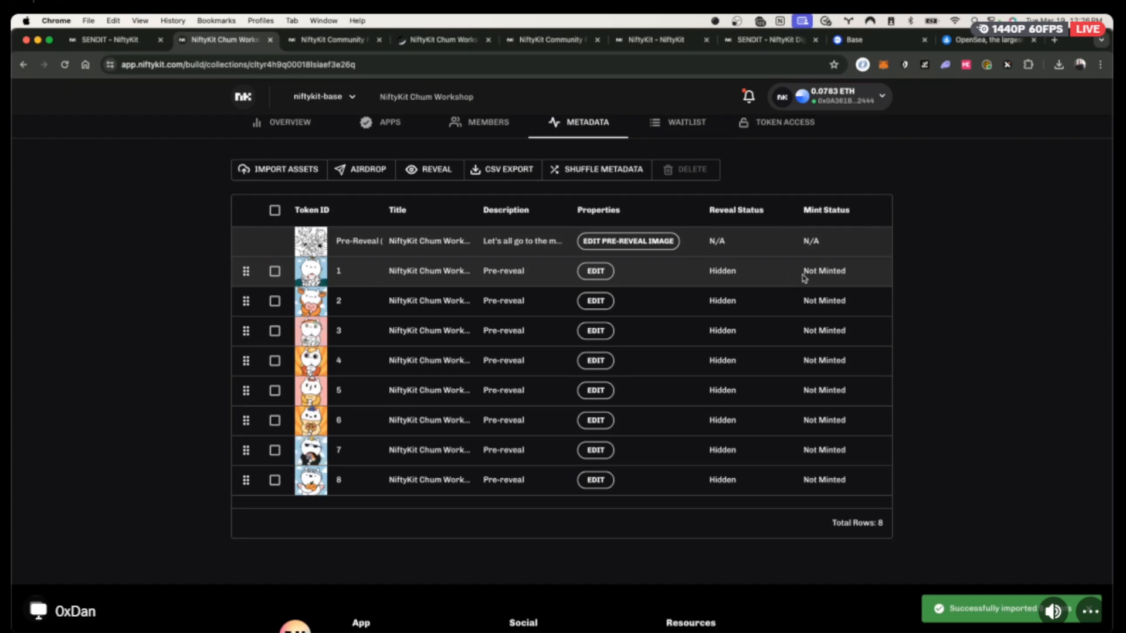
# View the pre-reveal artwork full size, then select all eight imported token rows.
pyautogui.scroll(1, 806, 280)
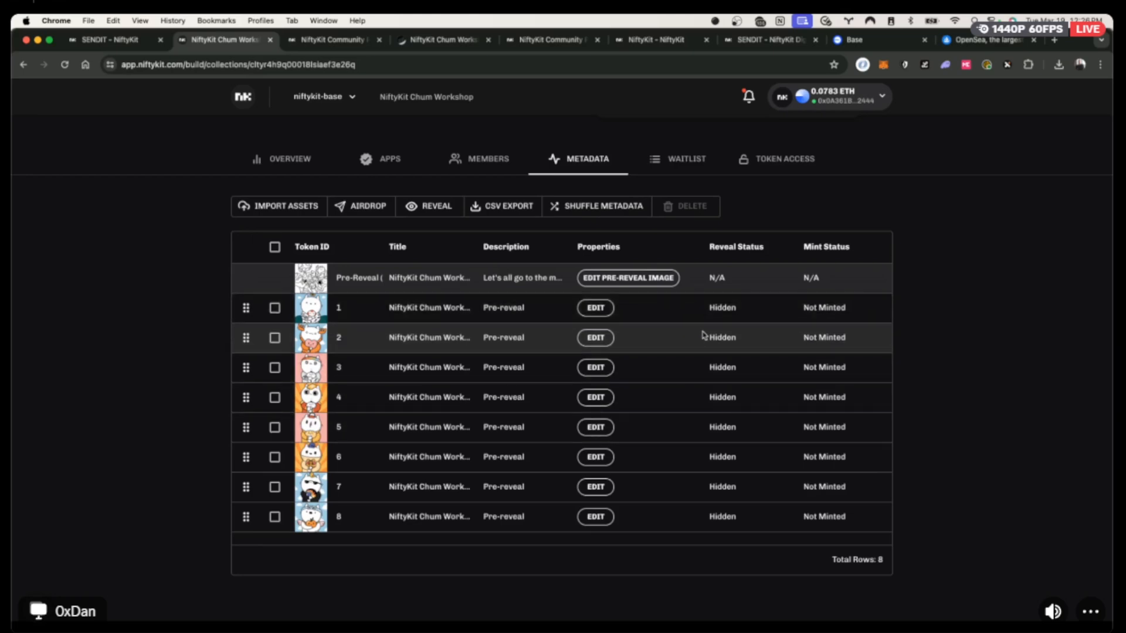
pyautogui.click(315, 281)
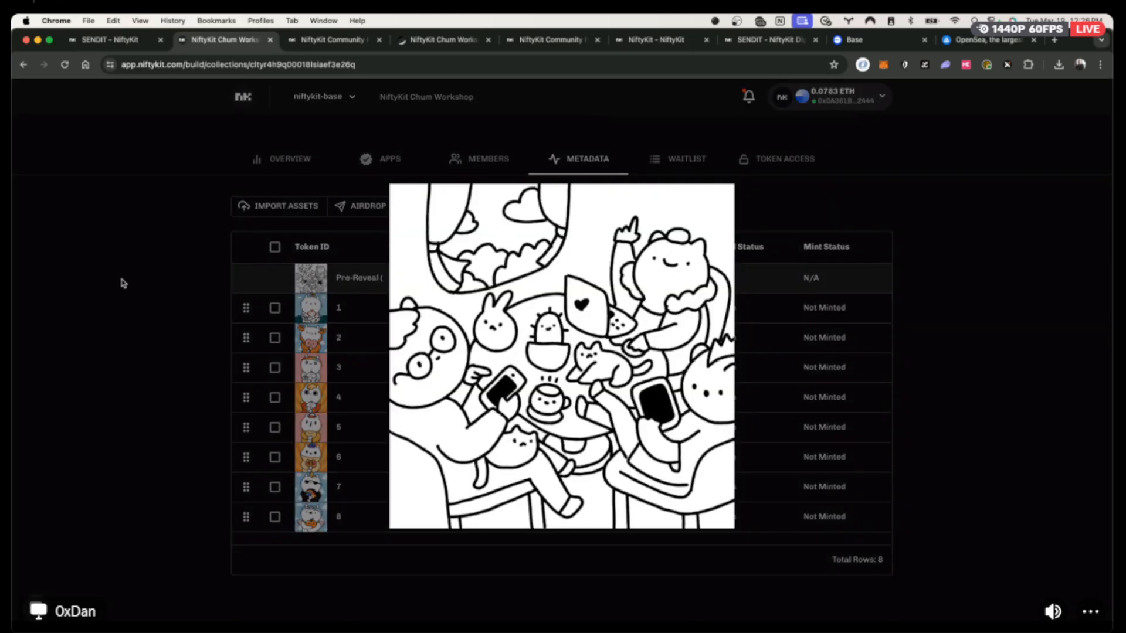
pyautogui.click(123, 283)
pyautogui.click(275, 247)
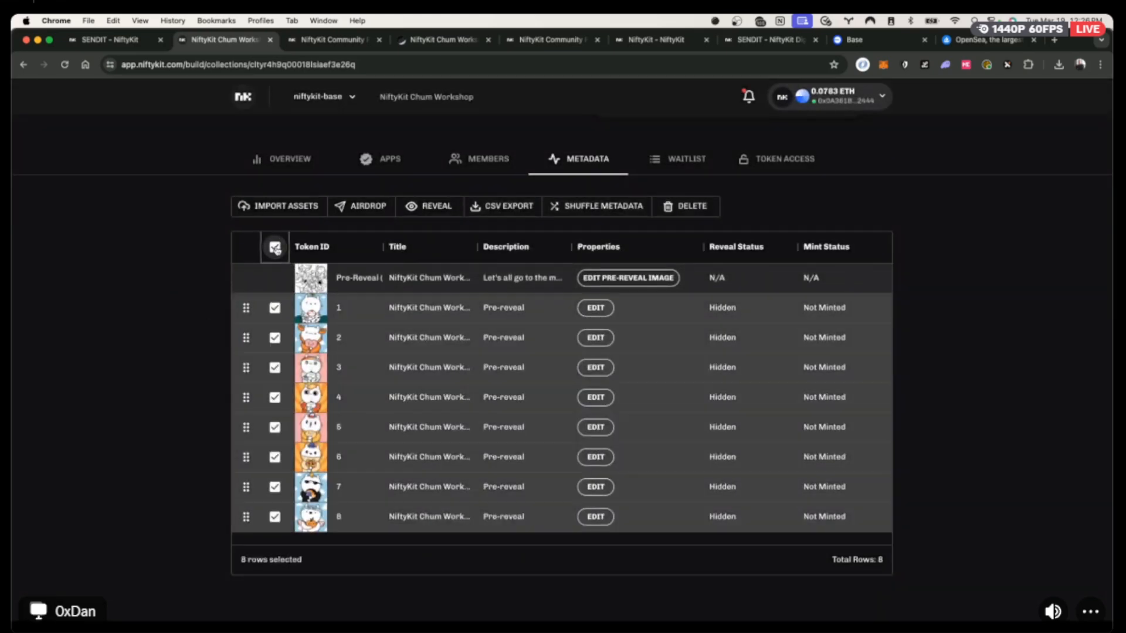
# Delete all eight imported tokens and open the Import Metadata dialog.
pyautogui.click(693, 211)
pyautogui.click(437, 355)
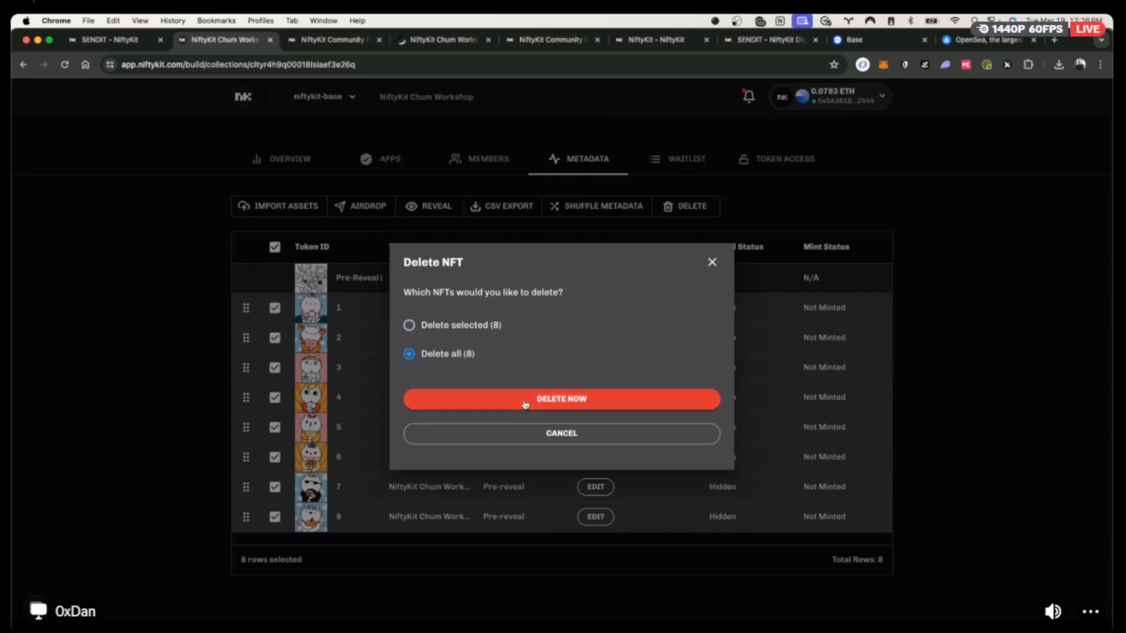
pyautogui.click(524, 403)
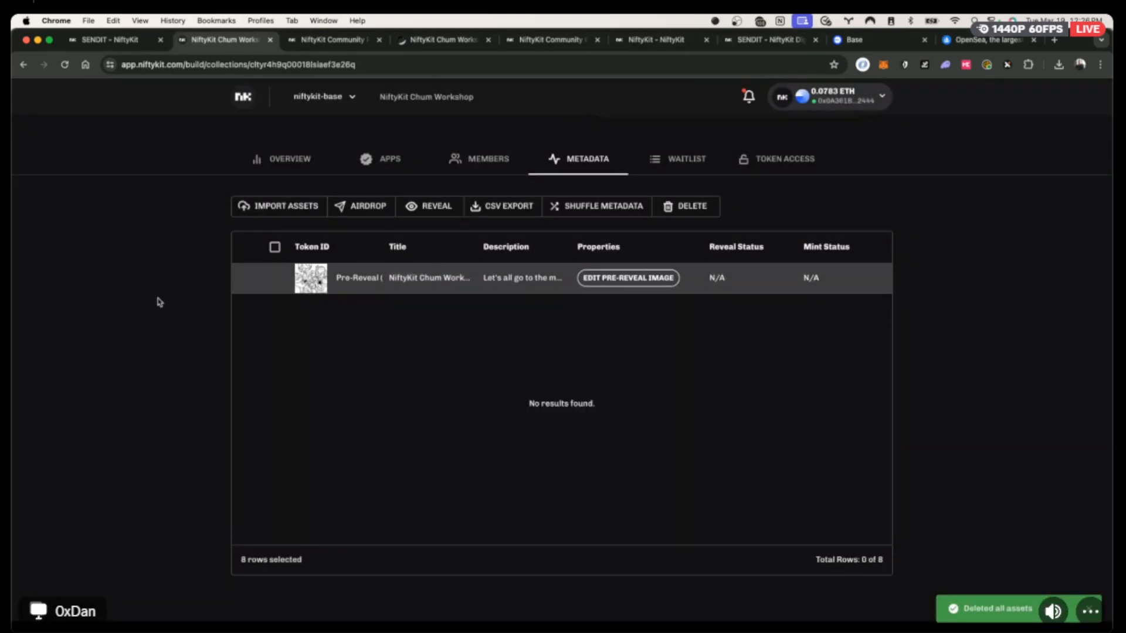
pyautogui.click(299, 207)
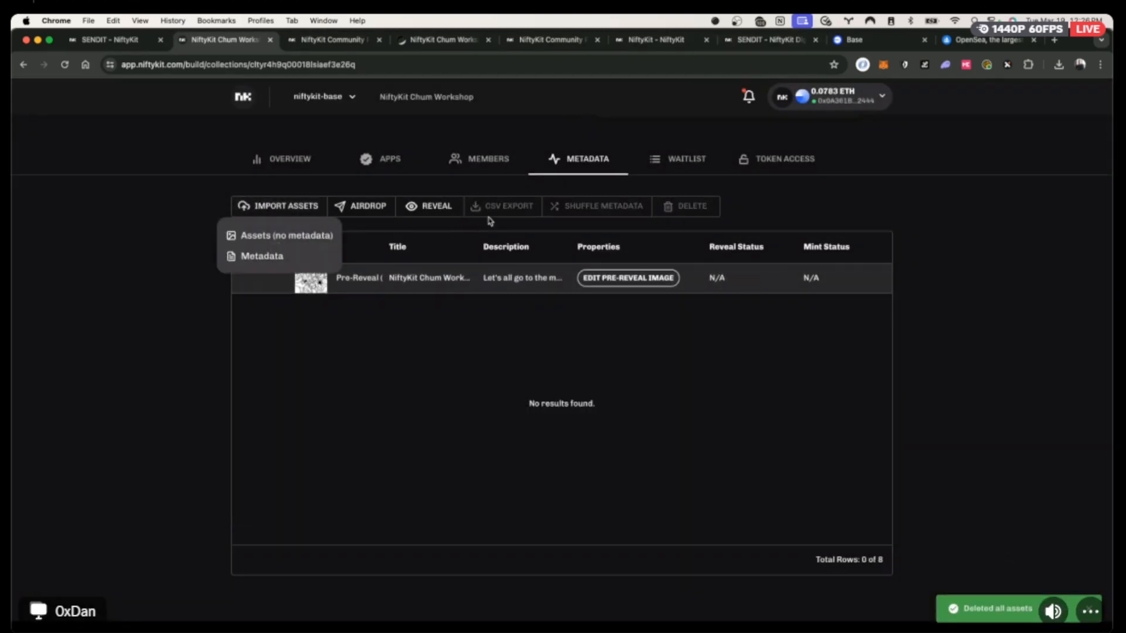
pyautogui.click(259, 258)
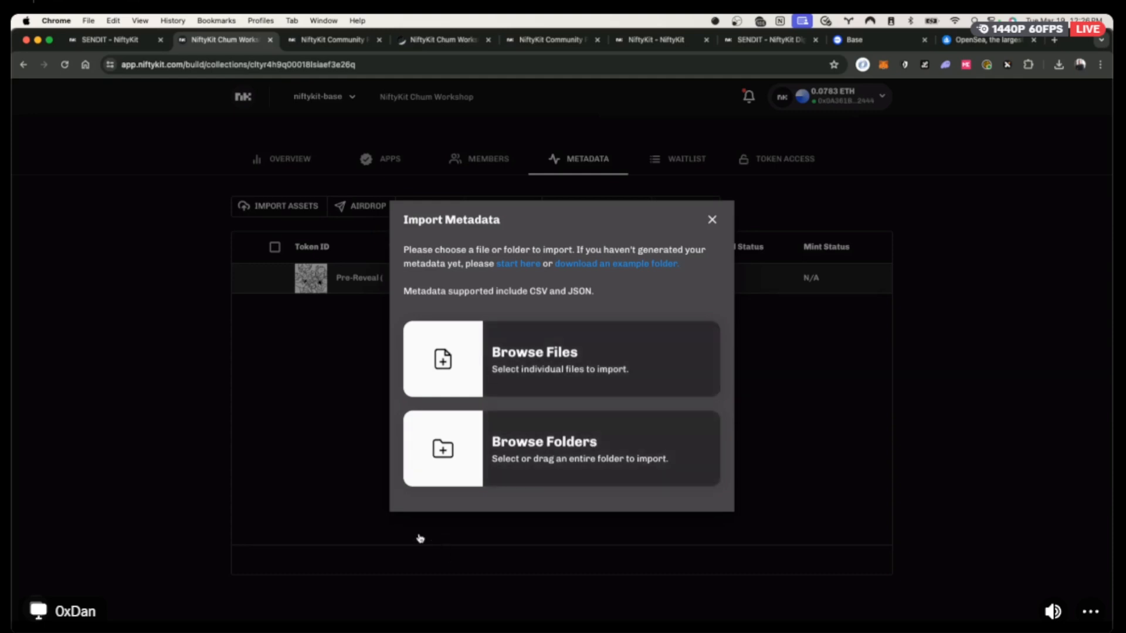
# Drag the Untitled folder from Chums Output onto Import Metadata's Browse Folders card.
pyautogui.press('super+Tab')
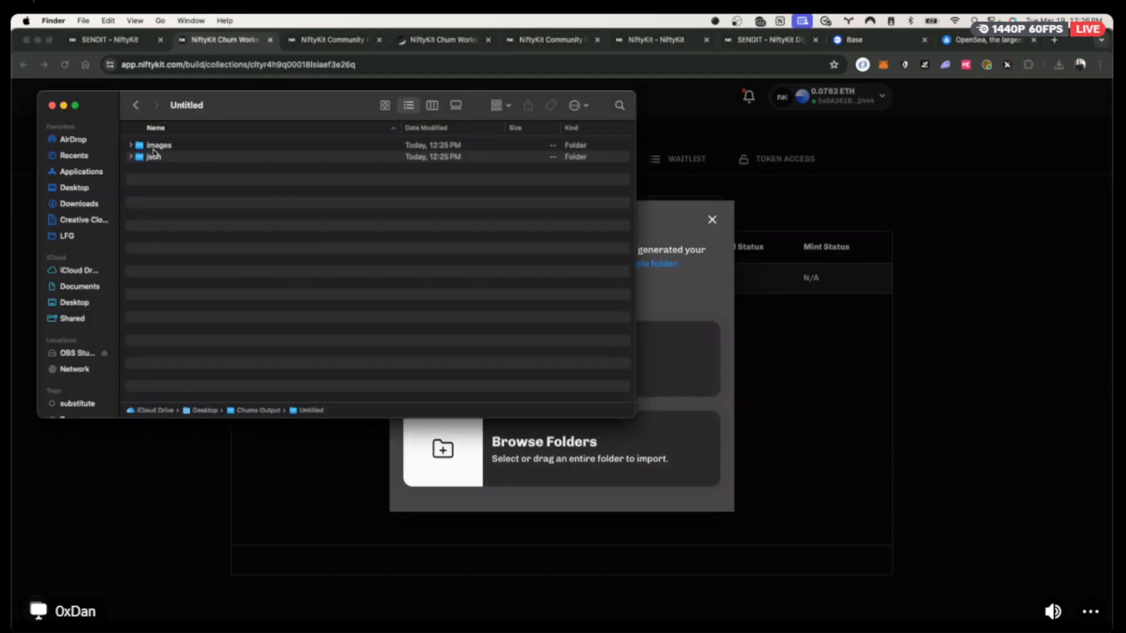
pyautogui.click(136, 106)
pyautogui.moveTo(168, 141); pyautogui.dragTo(624, 459)
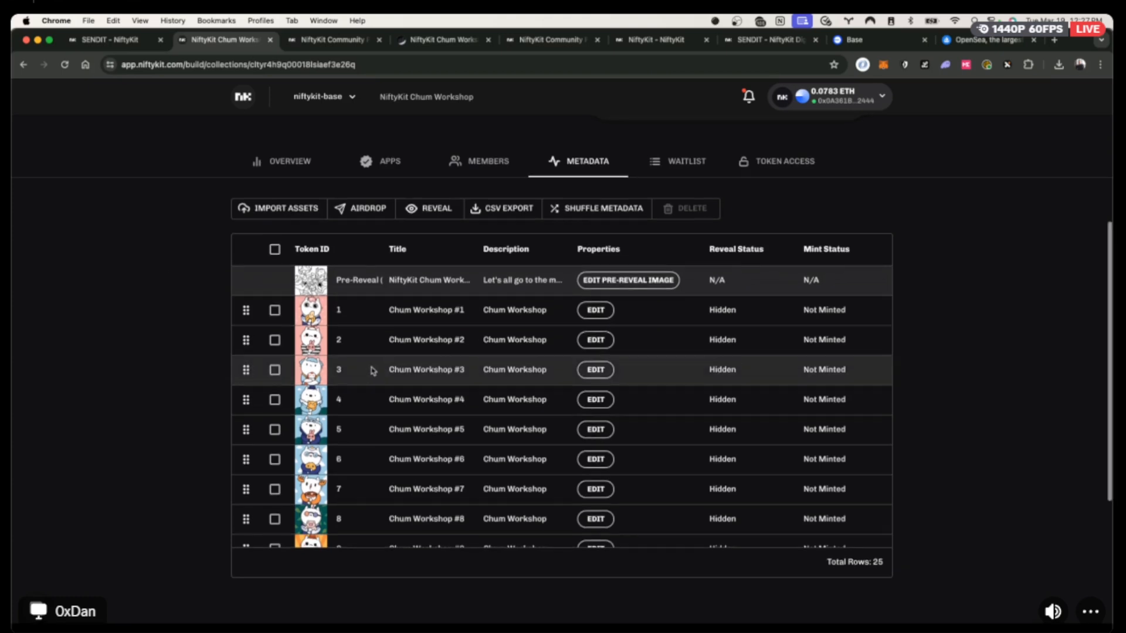
# Scroll through the 25 imported tokens, then switch to the NiftyKit Art Generator.
pyautogui.scroll(2, 371, 369)
pyautogui.scroll(1, 374, 372)
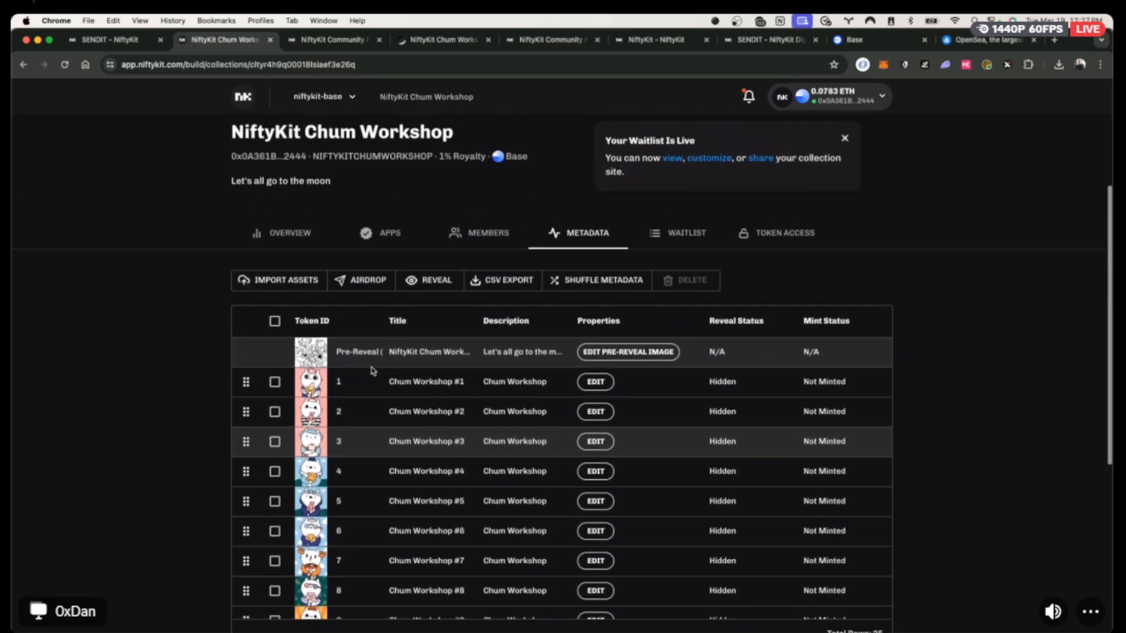
pyautogui.scroll(-1, 374, 371)
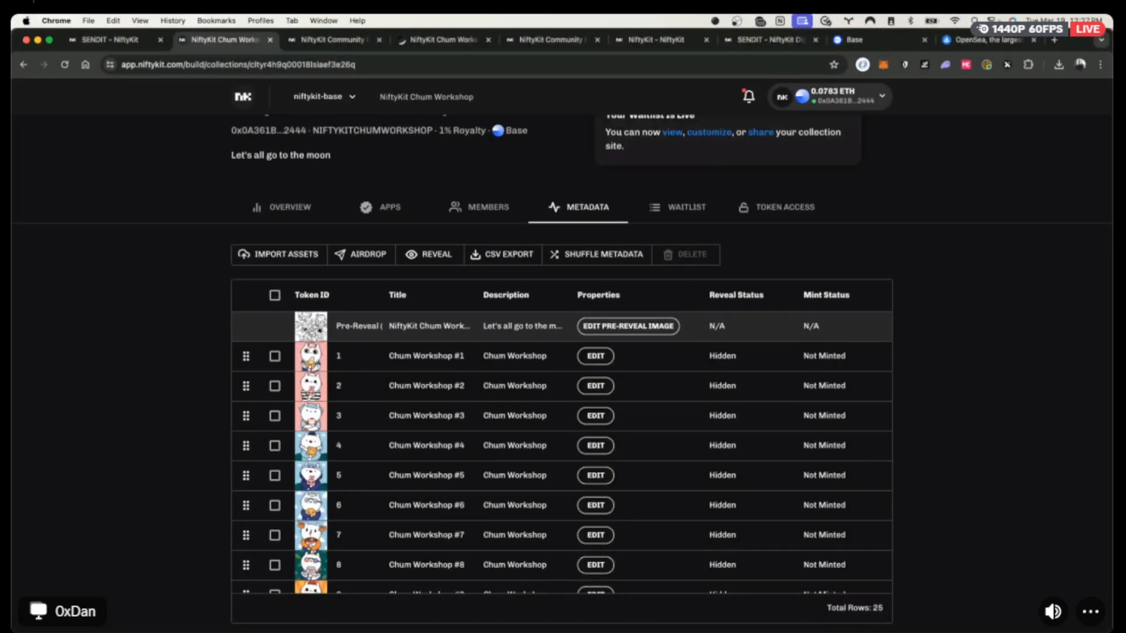
pyautogui.press('super+Tab')
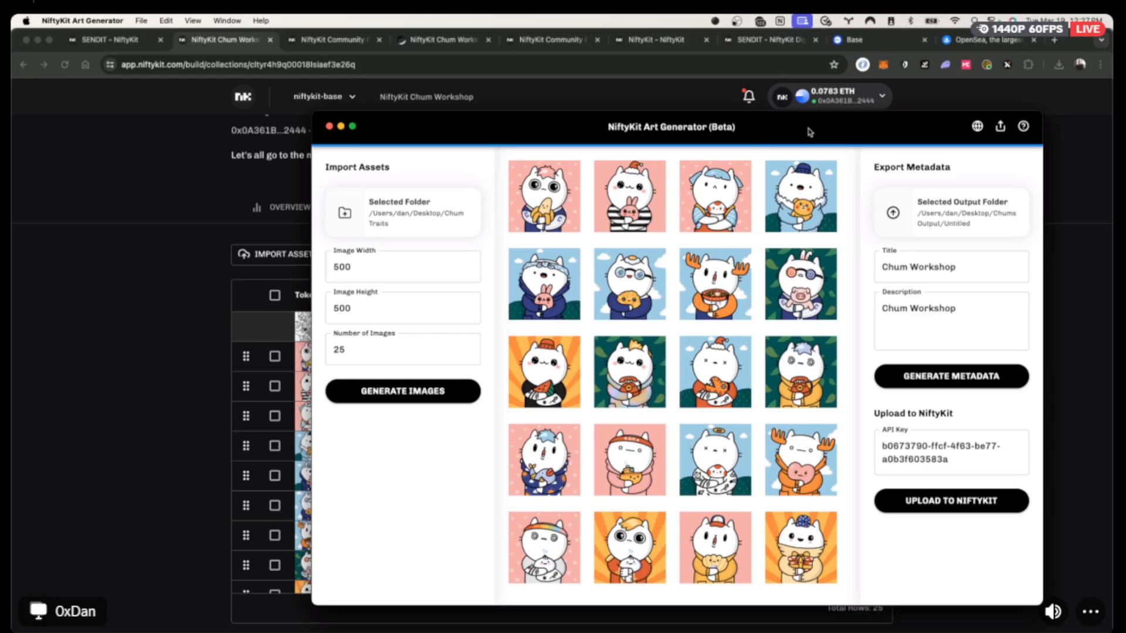
pyautogui.click(901, 313)
pyautogui.scroll(-10, 689, 376)
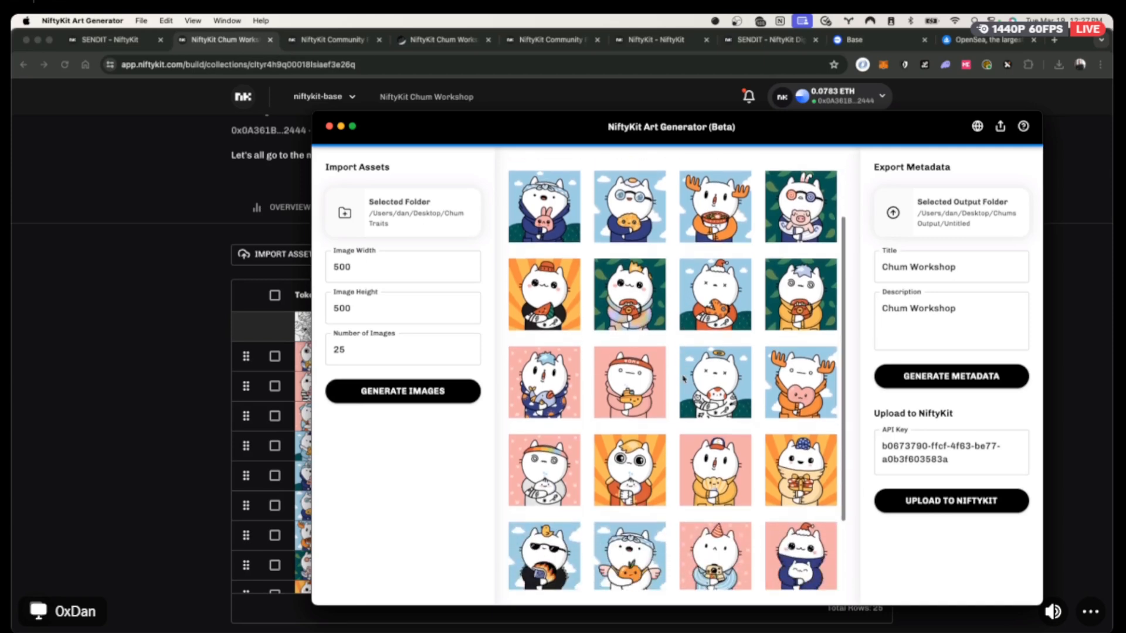
pyautogui.scroll(10, 685, 380)
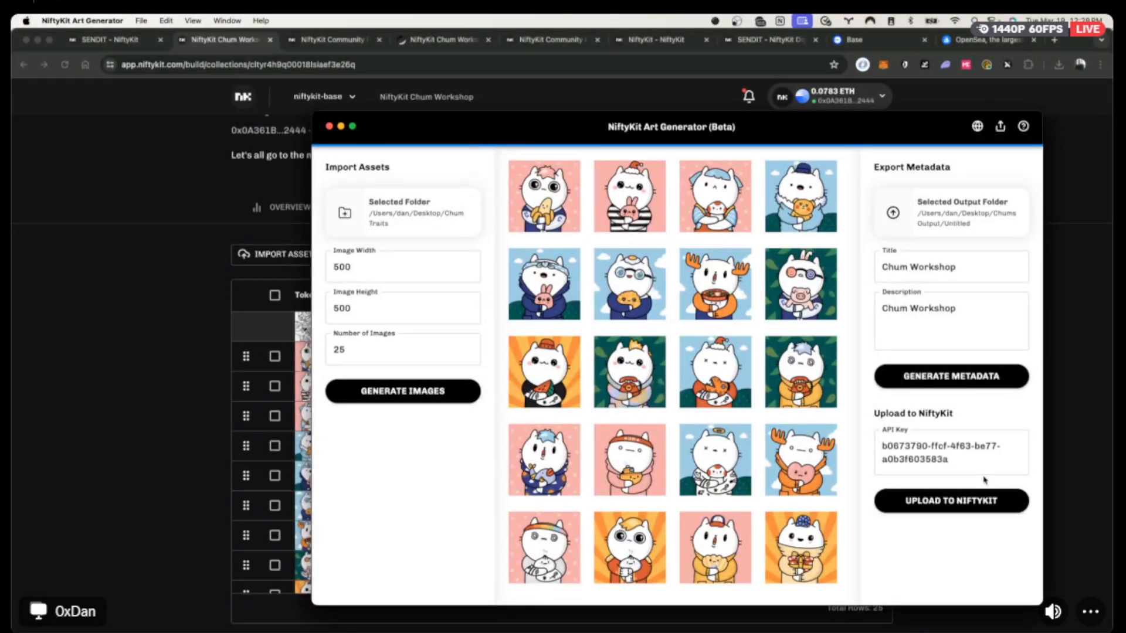
# Return to the collection's metadata table, scroll through it, and drag token 10 within the order.
pyautogui.click(176, 372)
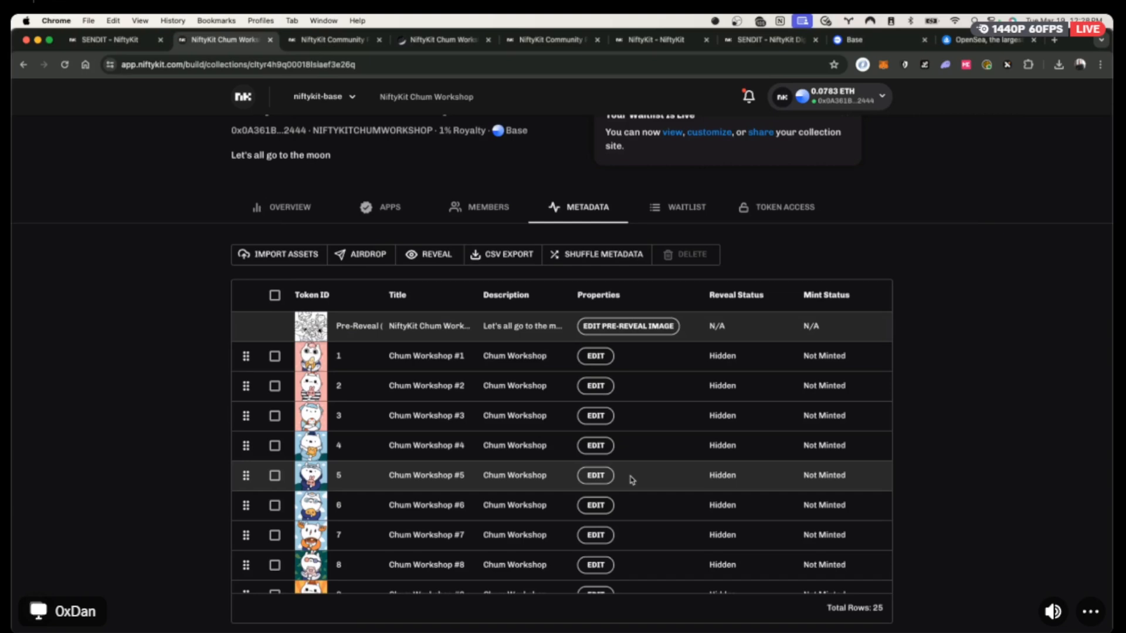
pyautogui.scroll(-1, 632, 479)
pyautogui.scroll(1, 631, 479)
pyautogui.scroll(-6, 618, 472)
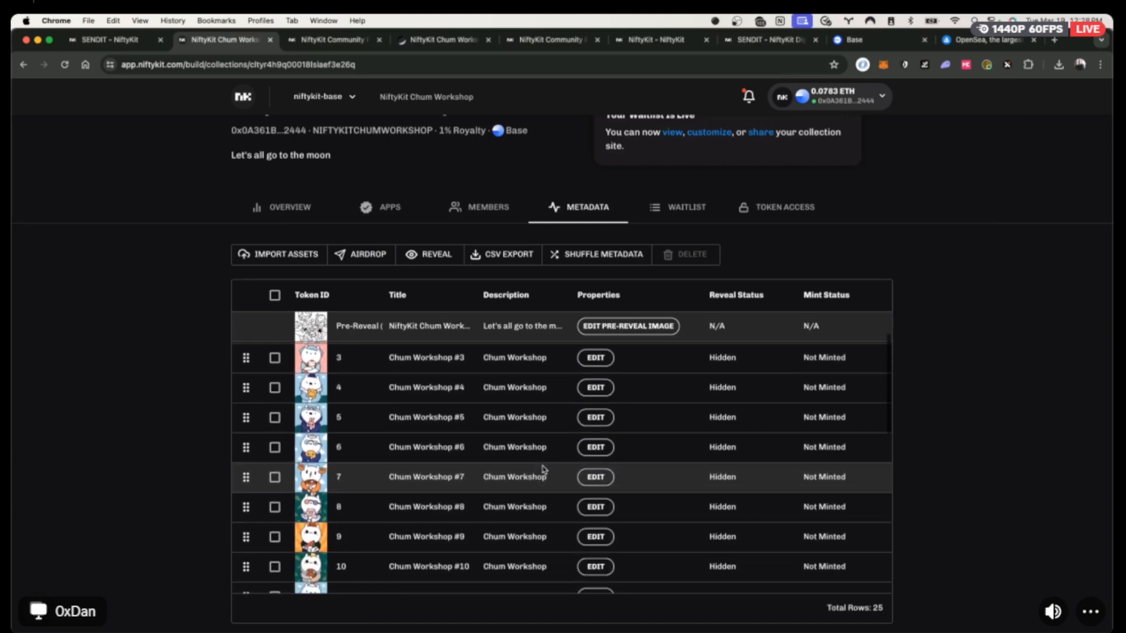
pyautogui.scroll(-1, 536, 471)
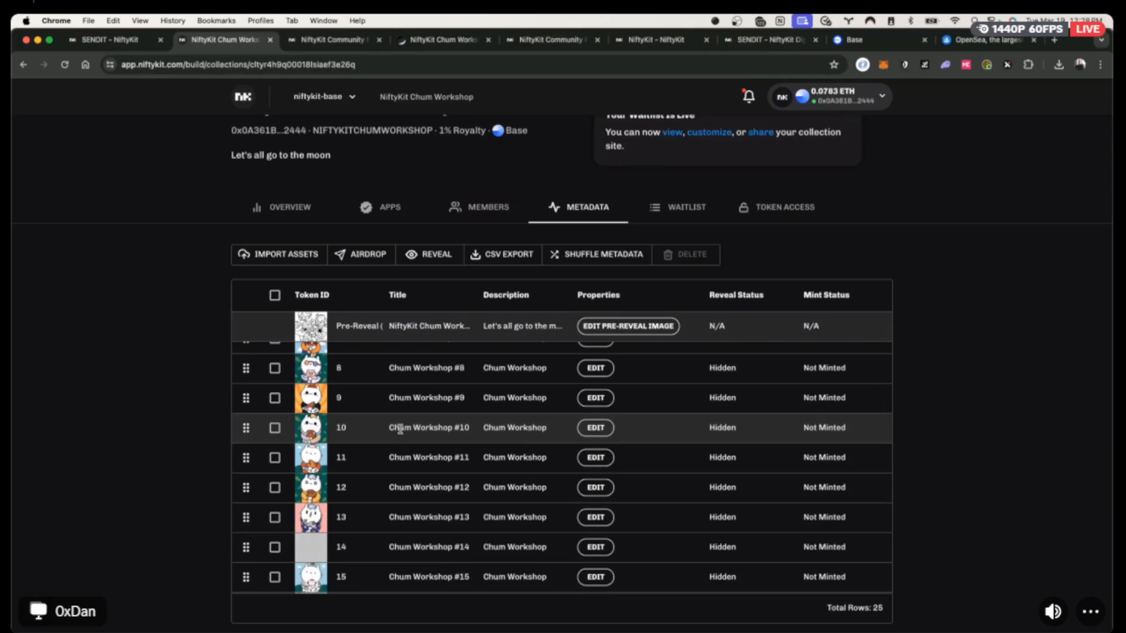
pyautogui.moveTo(246, 427)
pyautogui.mouseDown()
pyautogui.moveTo(245, 379)
pyautogui.moveTo(246, 434)
pyautogui.mouseUp()
# Inspect token 10's description in its edit dialog and close without changes.
pyautogui.click(595, 436)
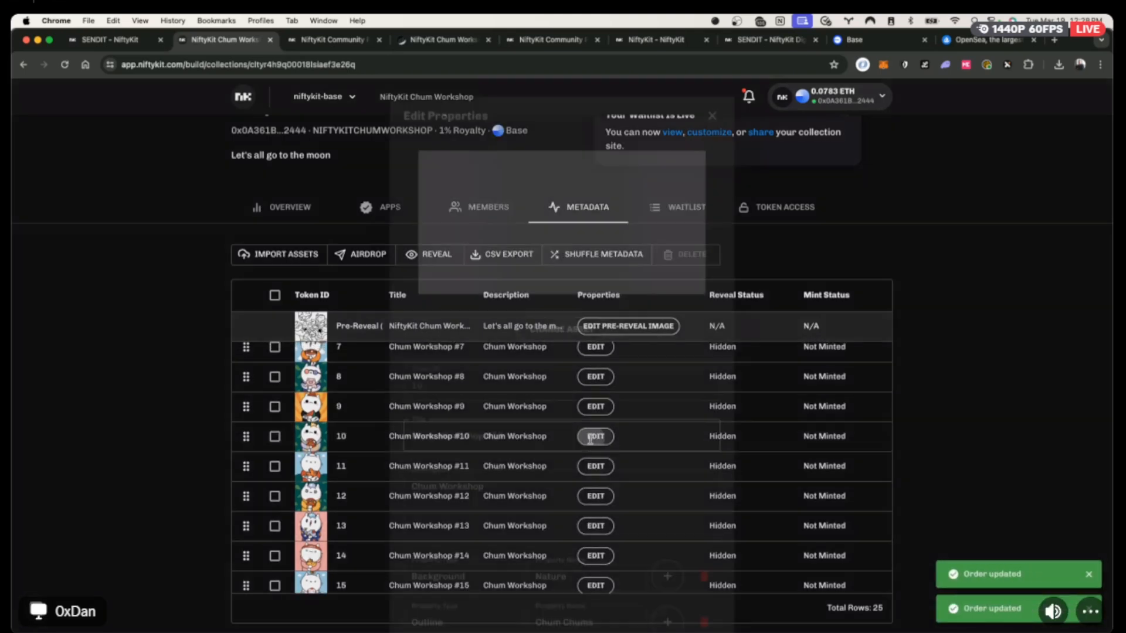
pyautogui.scroll(-2, 606, 451)
pyautogui.click(522, 425)
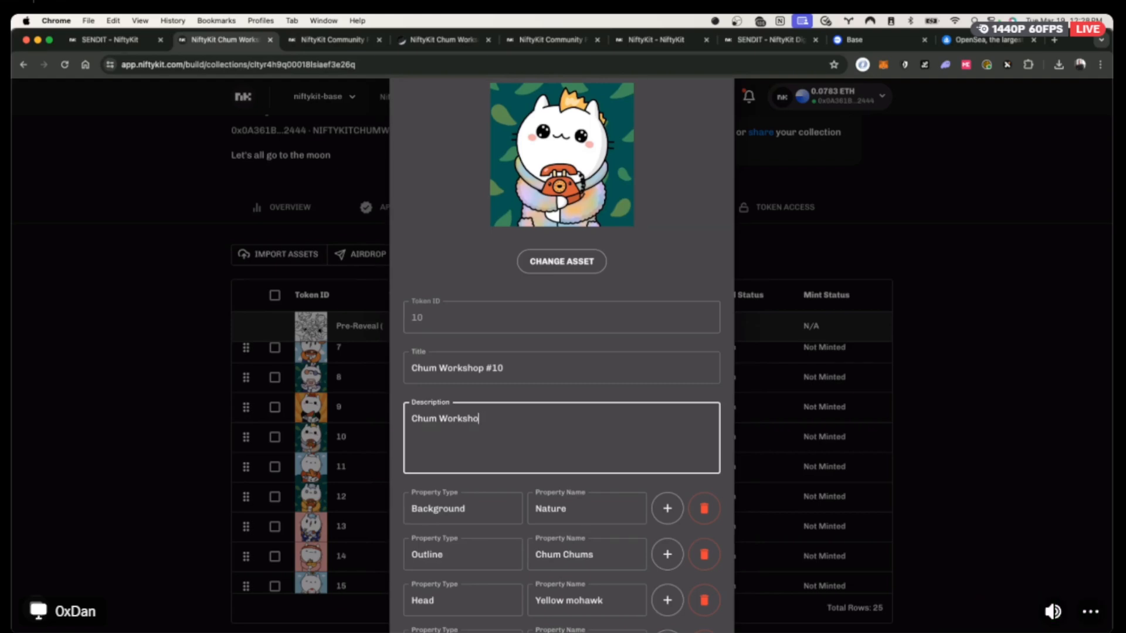
pyautogui.click(864, 262)
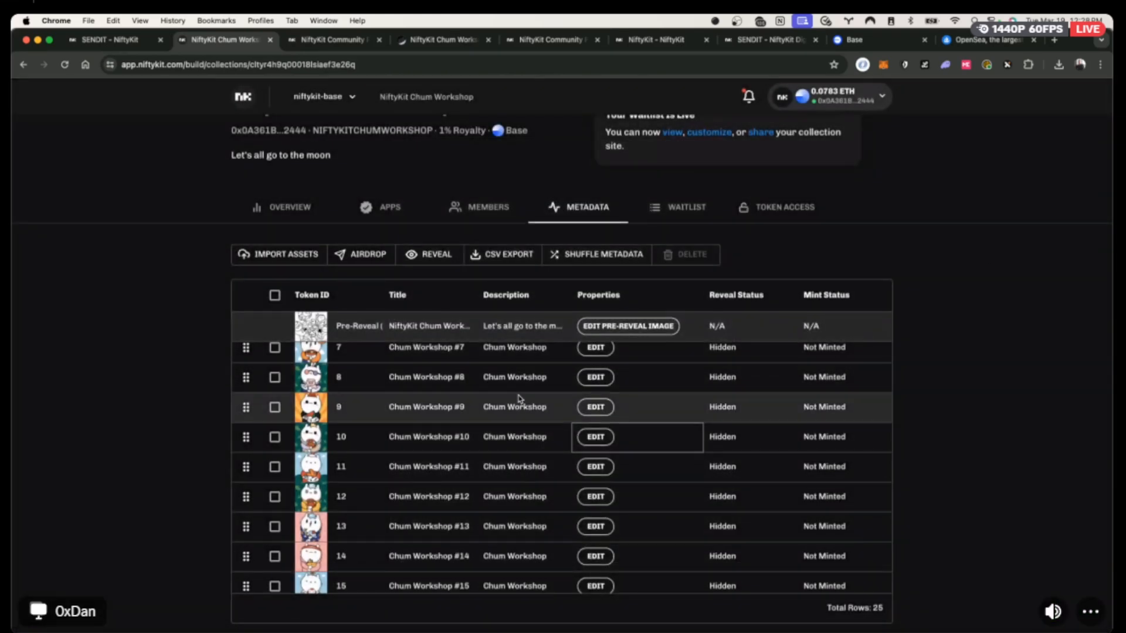
pyautogui.scroll(3, 638, 424)
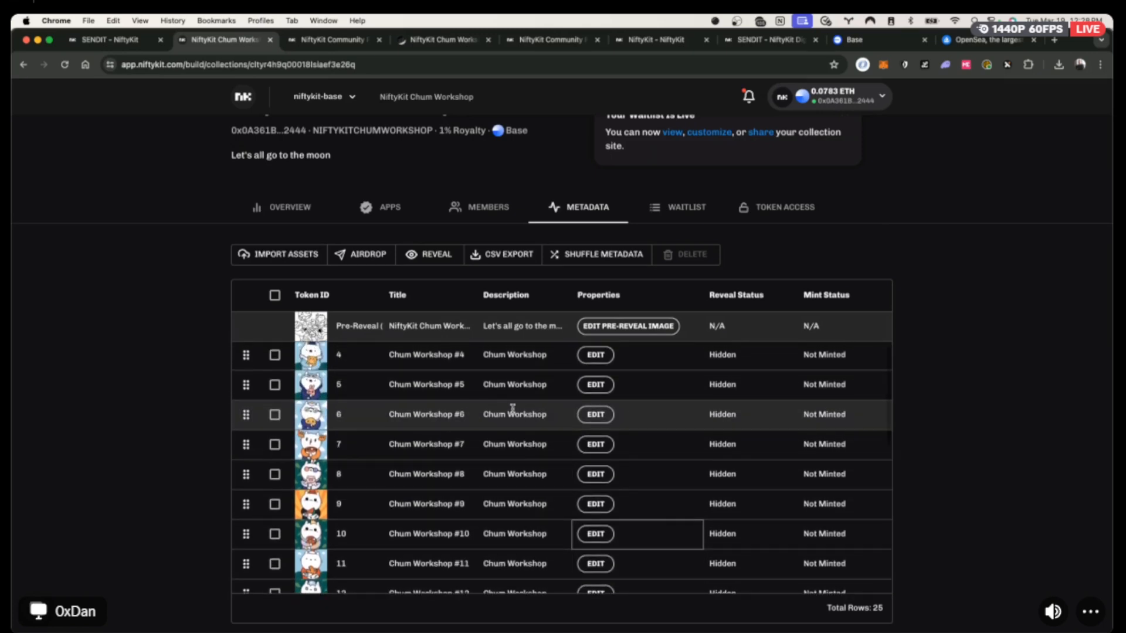
# Export the collection metadata as CSV and open metadata.csv in Excel.
pyautogui.click(489, 257)
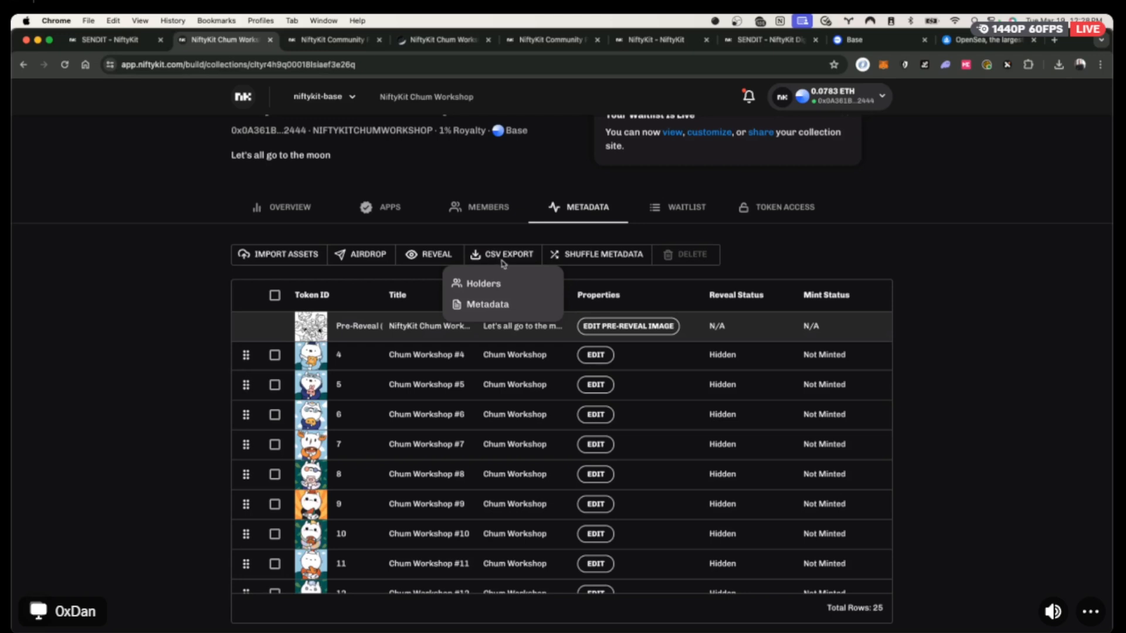
pyautogui.click(490, 304)
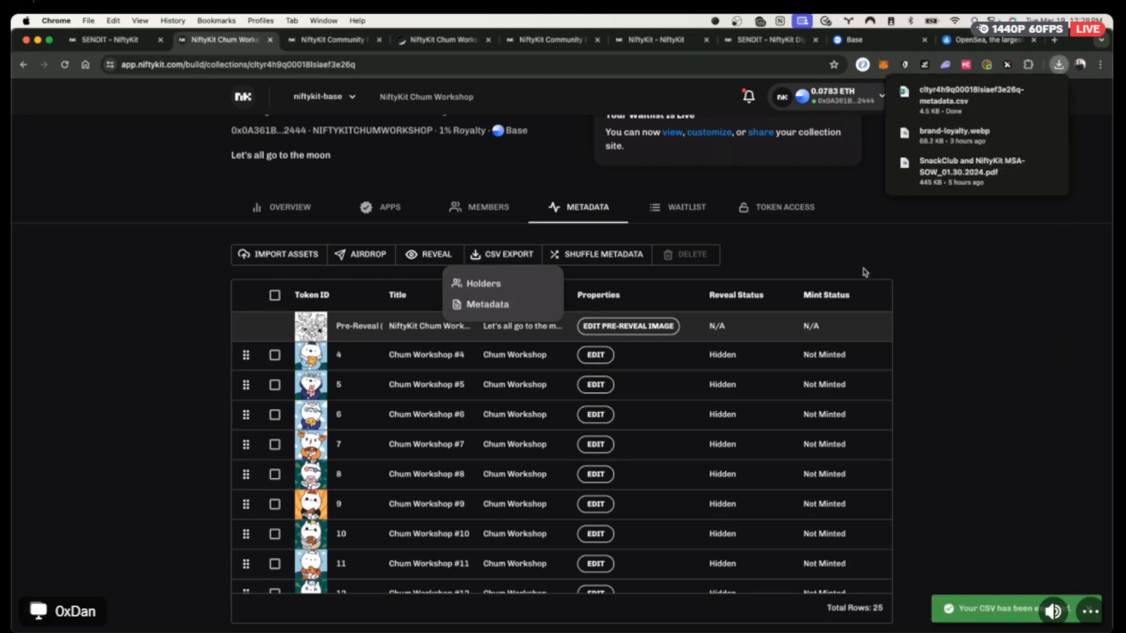
pyautogui.click(945, 109)
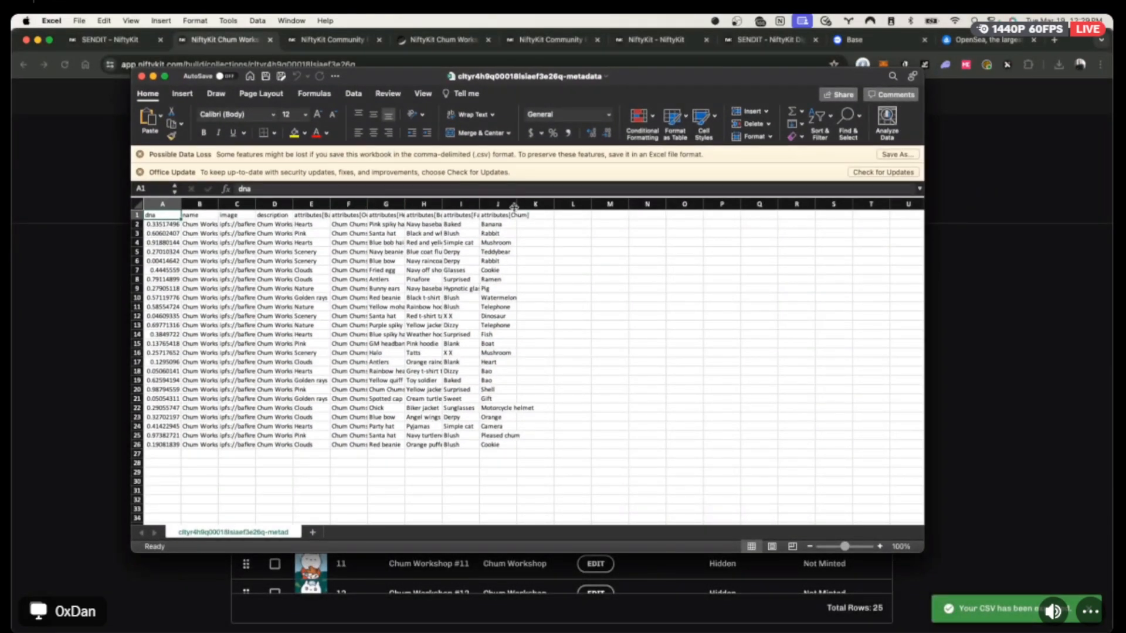
# Widen columns D and E and change cell D2's description to 'Chum Workshop NiftyKit'.
pyautogui.moveTo(330, 204); pyautogui.dragTo(362, 205)
pyautogui.moveTo(294, 204); pyautogui.dragTo(306, 204)
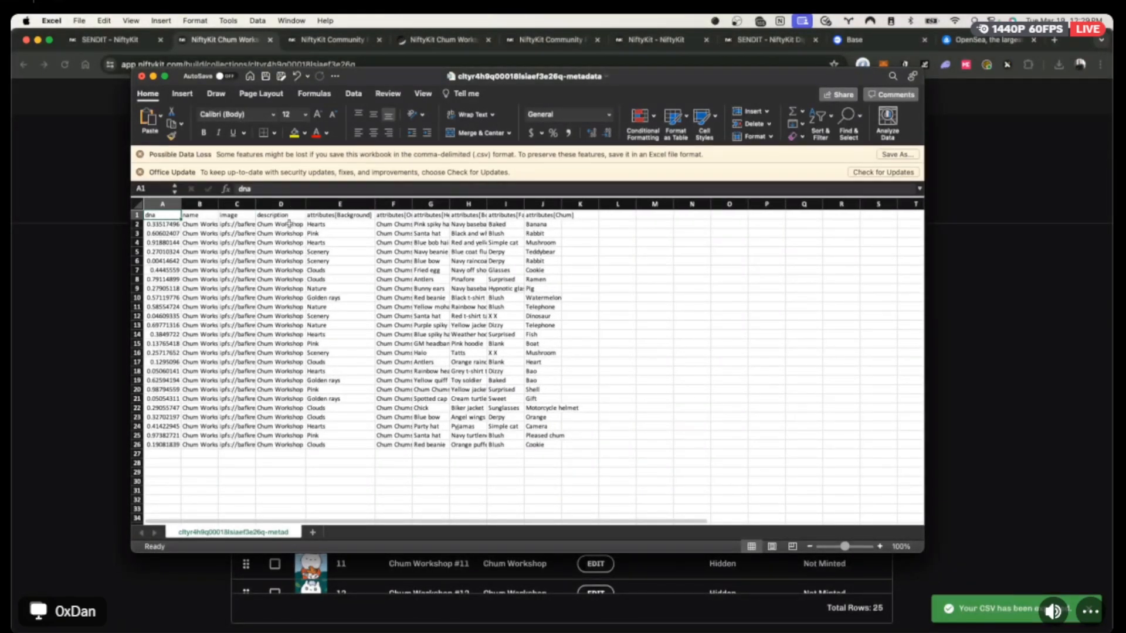
pyautogui.click(295, 224)
pyautogui.doubleClick(286, 225)
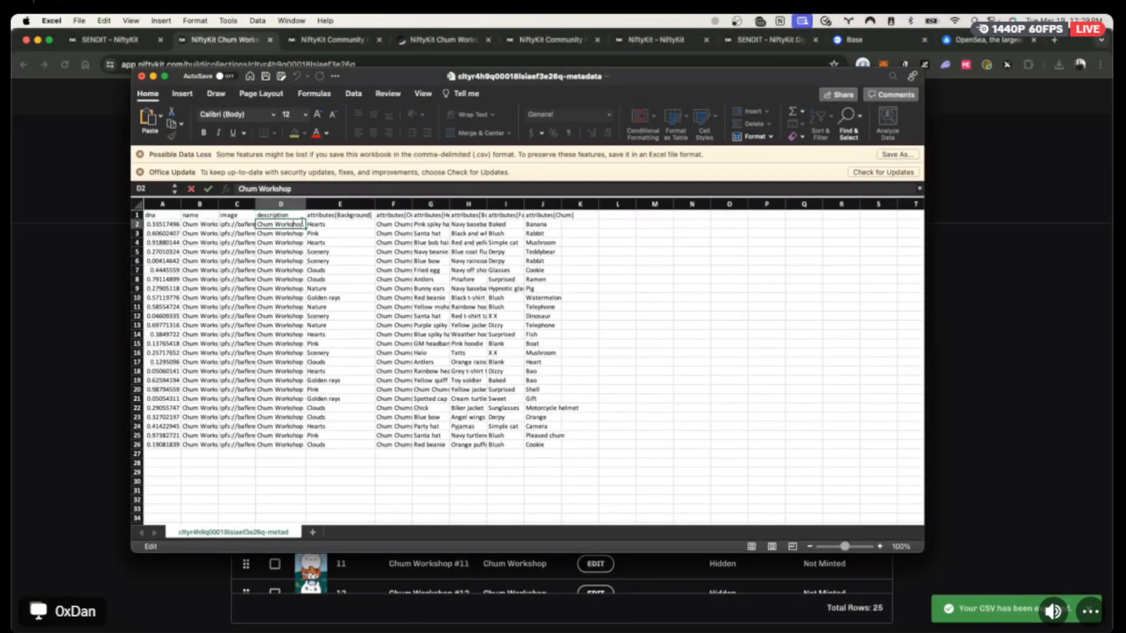
pyautogui.write('NiftyKit')
pyautogui.click(329, 254)
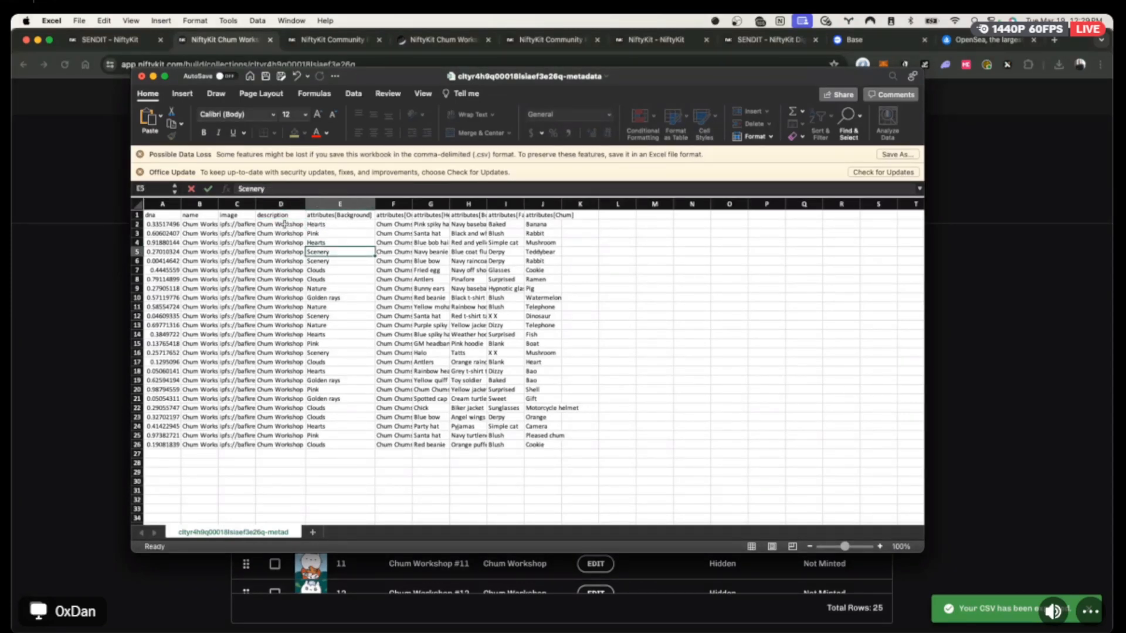
# Fill the new description down through D26, save the CSV, and go back to Chrome.
pyautogui.moveTo(284, 224); pyautogui.dragTo(277, 444)
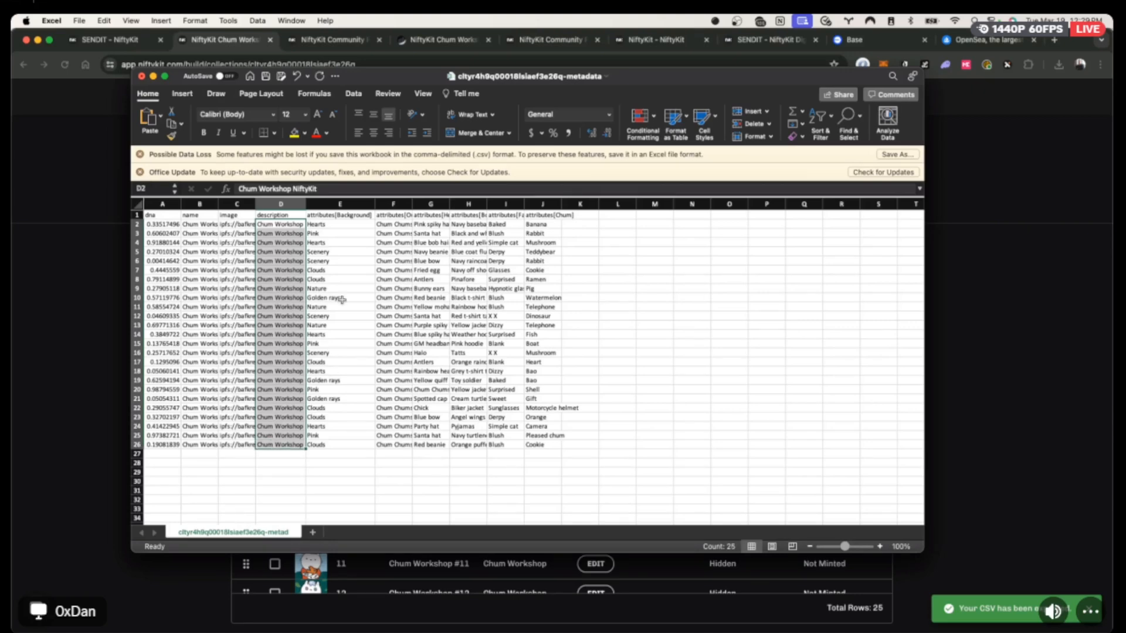
pyautogui.moveTo(306, 204); pyautogui.dragTo(425, 204)
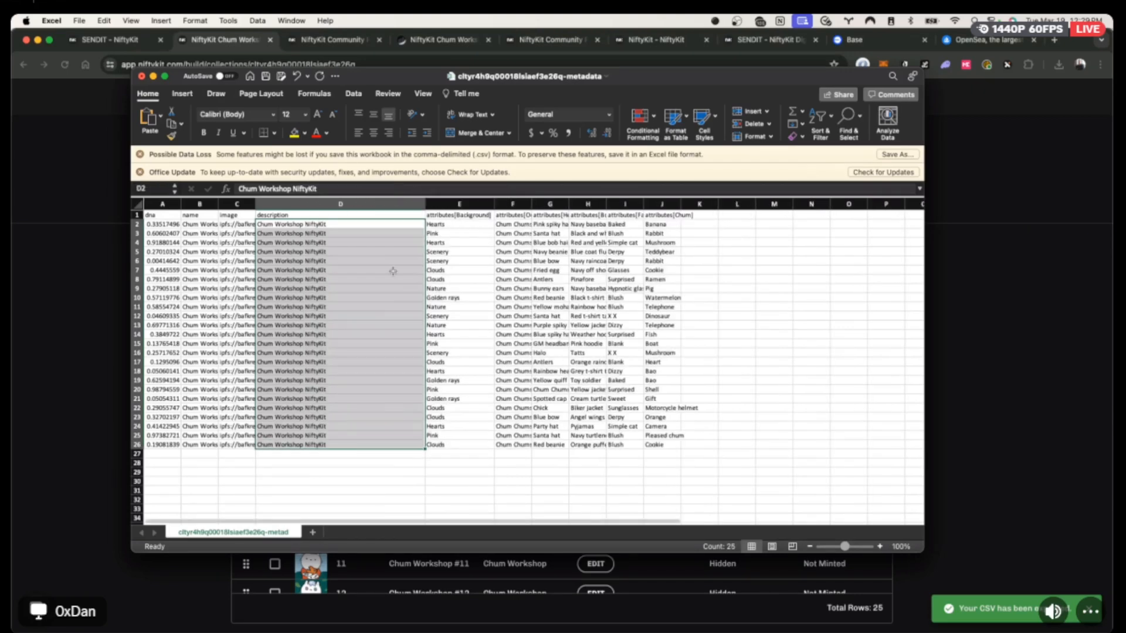
pyautogui.press('super+s')
pyautogui.moveTo(581, 77); pyautogui.dragTo(594, 120)
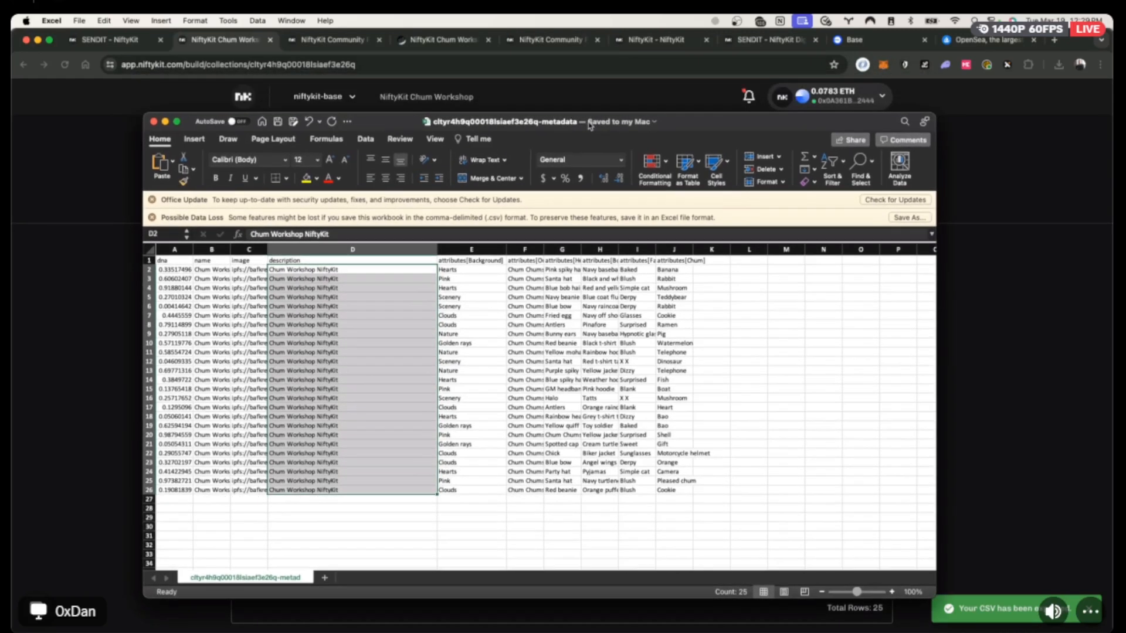
pyautogui.click(118, 278)
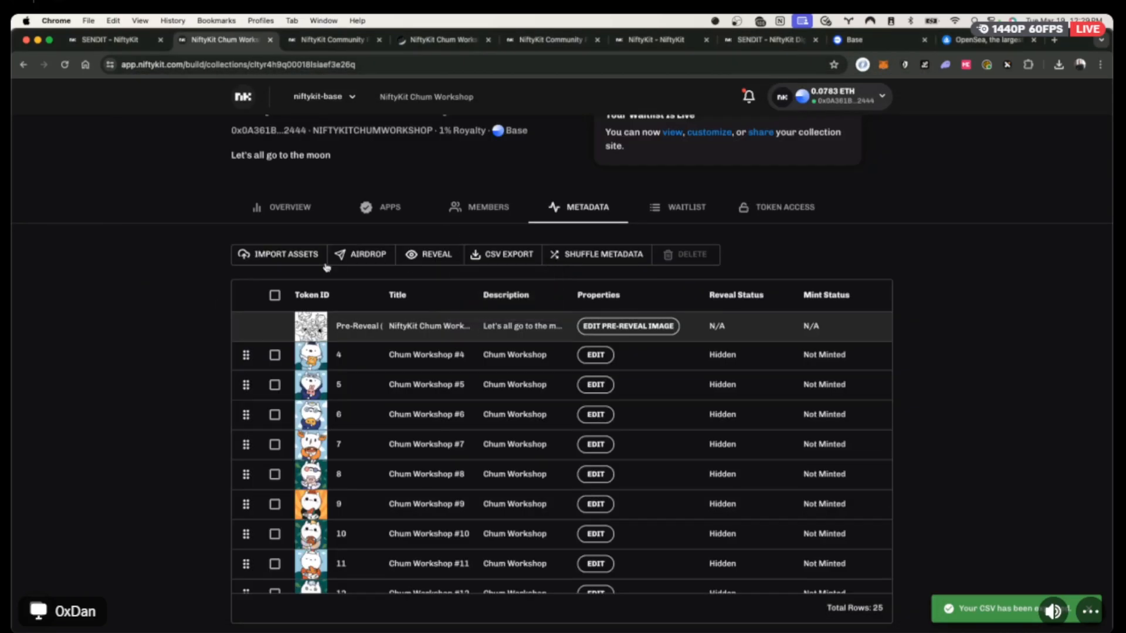
# Import the edited metadata.csv from Downloads as metadata, previewing it first.
pyautogui.click(284, 256)
pyautogui.click(270, 306)
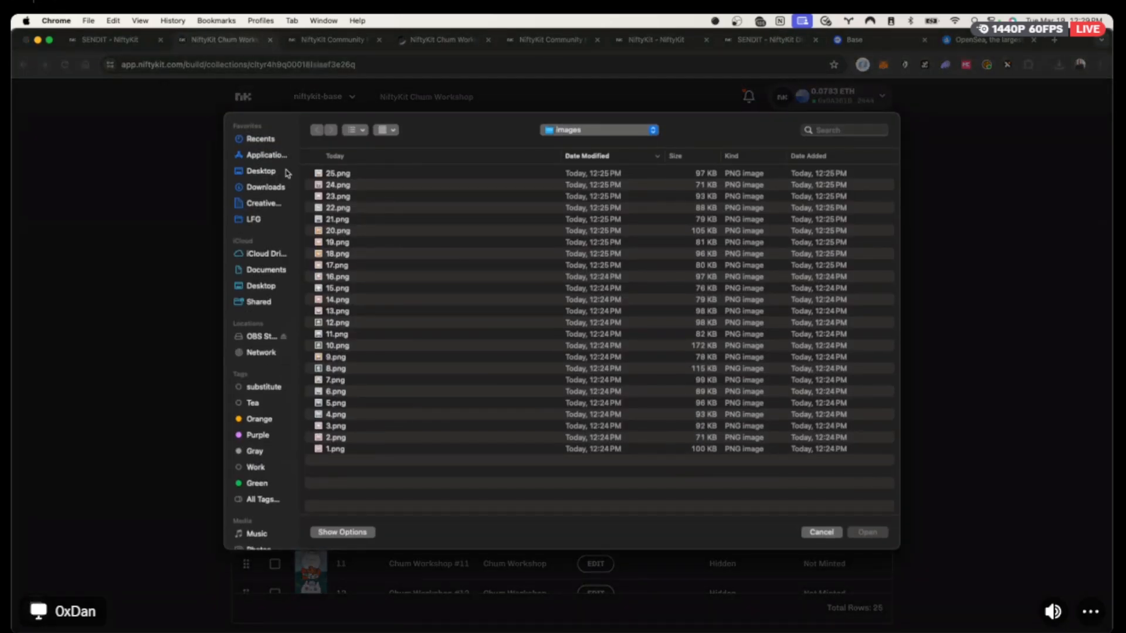
pyautogui.click(261, 172)
pyautogui.click(267, 189)
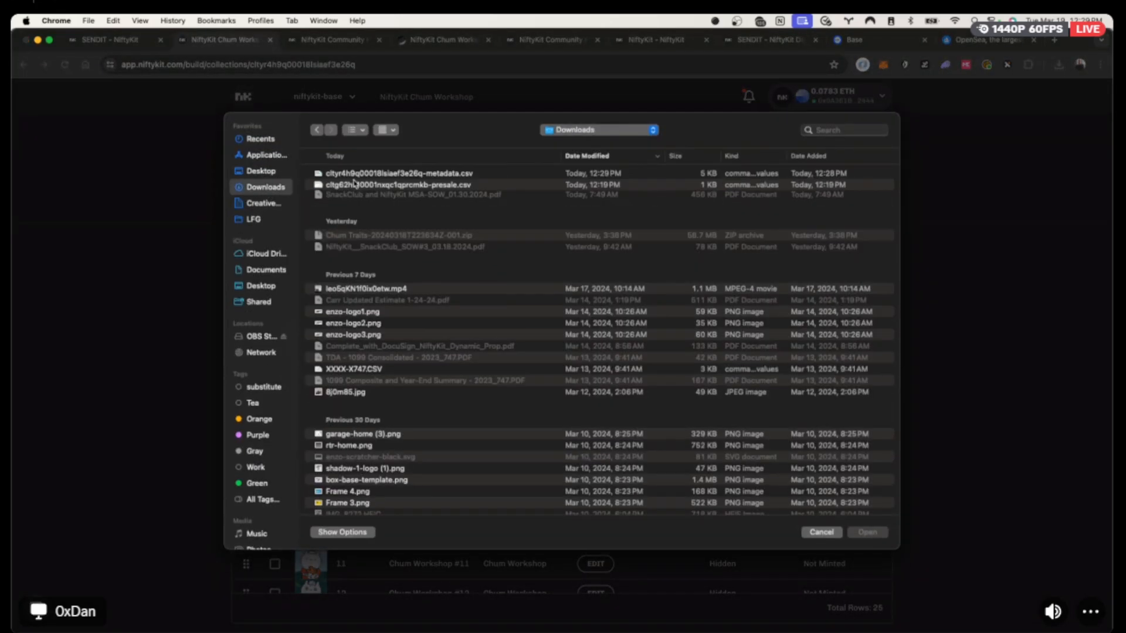
pyautogui.click(353, 174)
pyautogui.press('space')
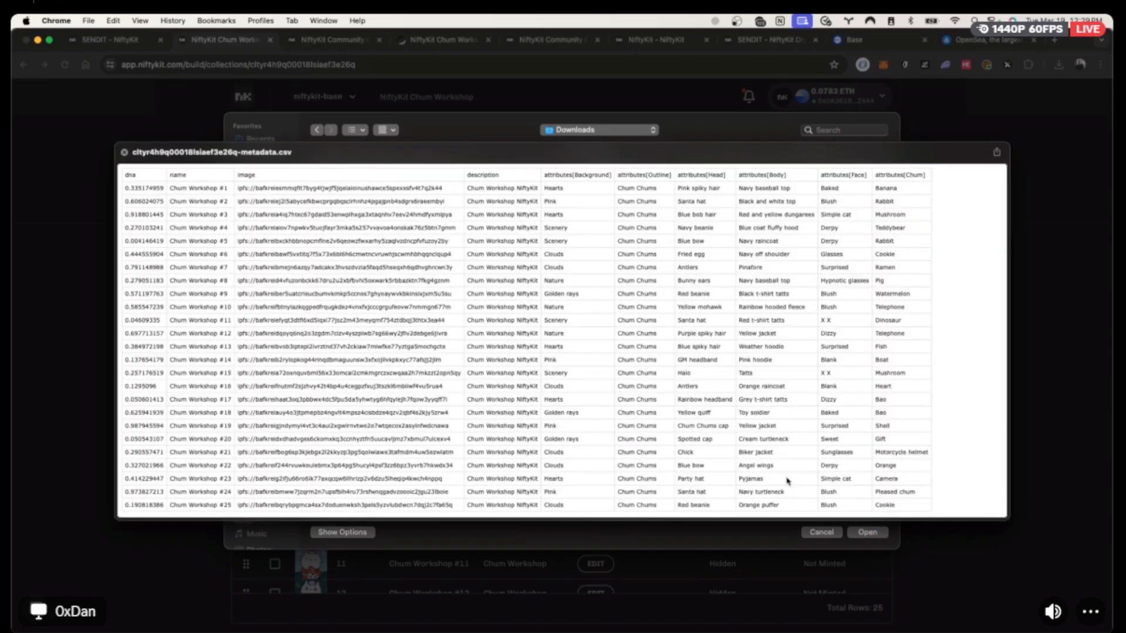
pyautogui.press('space')
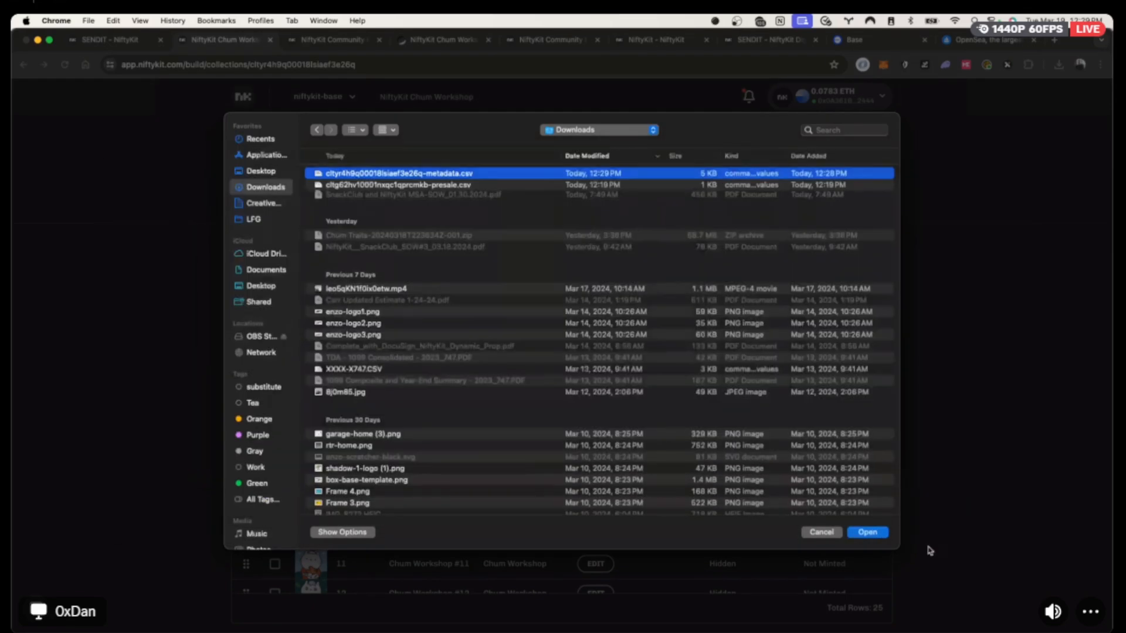
pyautogui.click(856, 532)
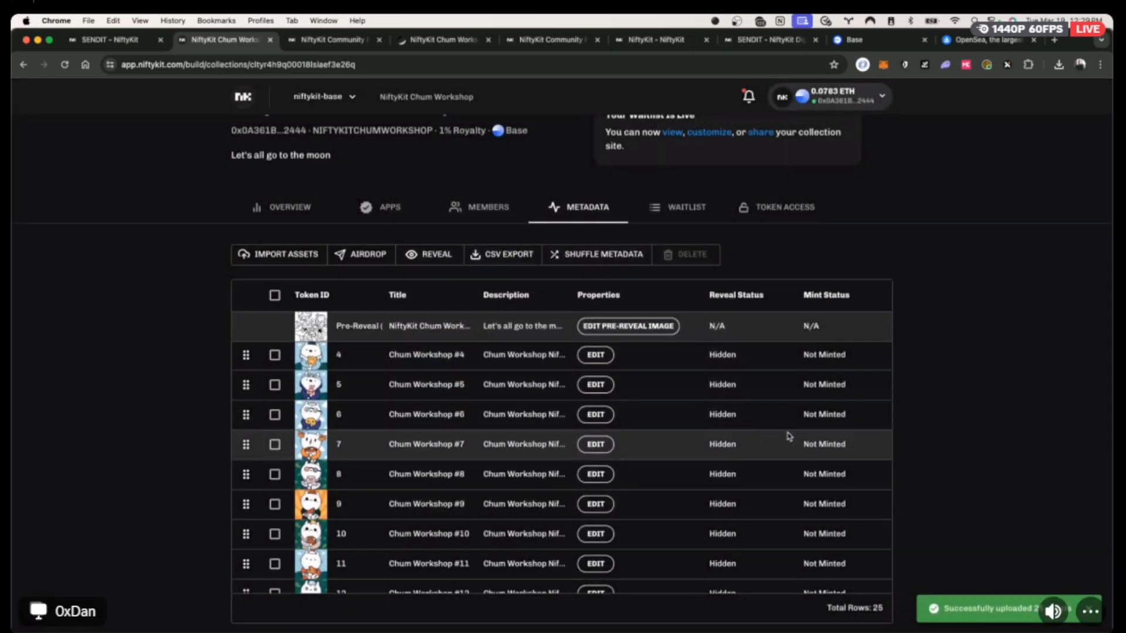
pyautogui.click(595, 355)
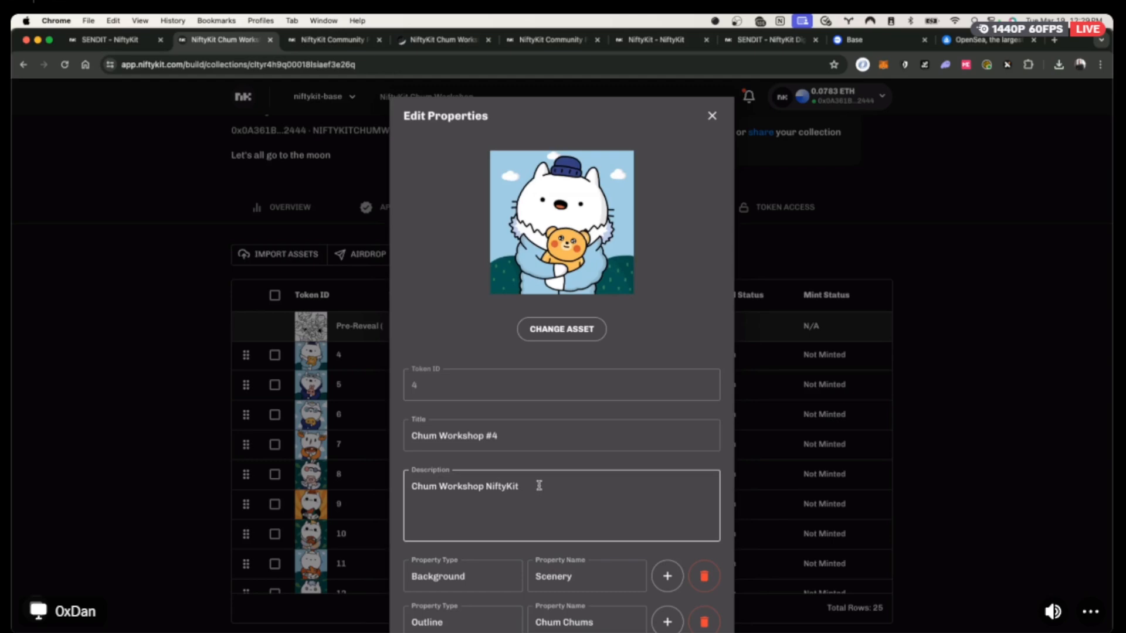
pyautogui.click(713, 116)
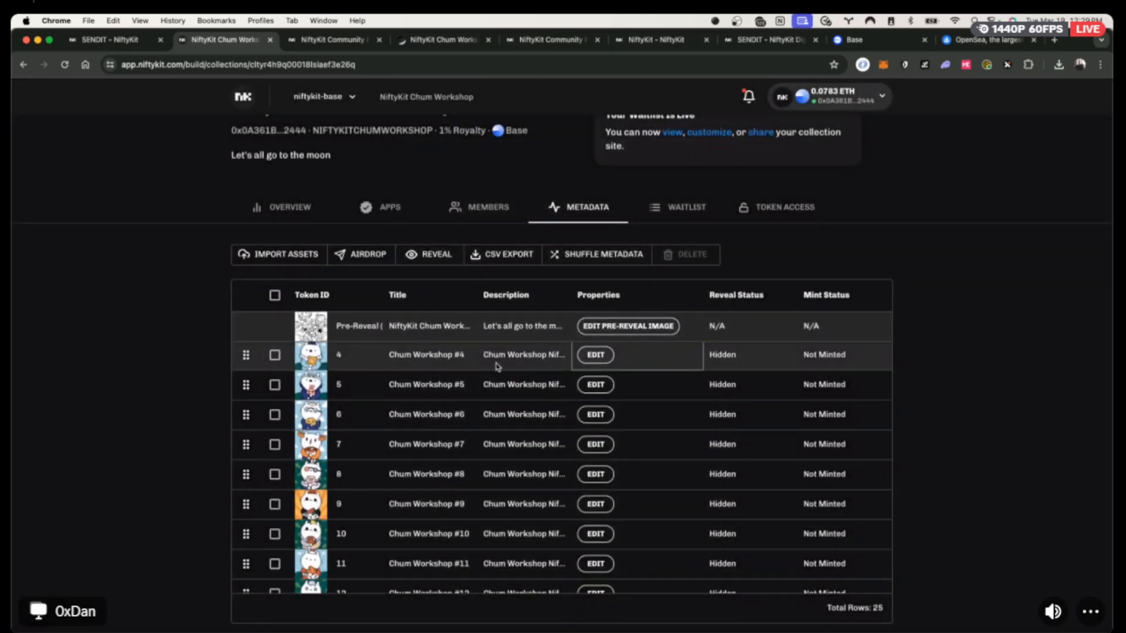
pyautogui.press('super+Tab')
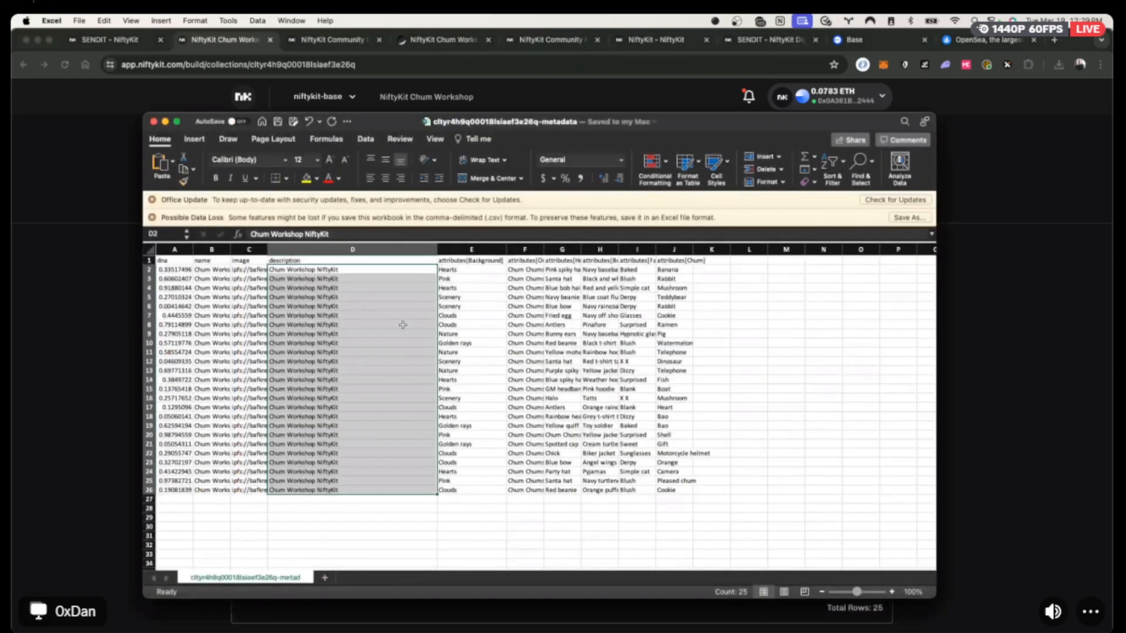
pyautogui.click(478, 305)
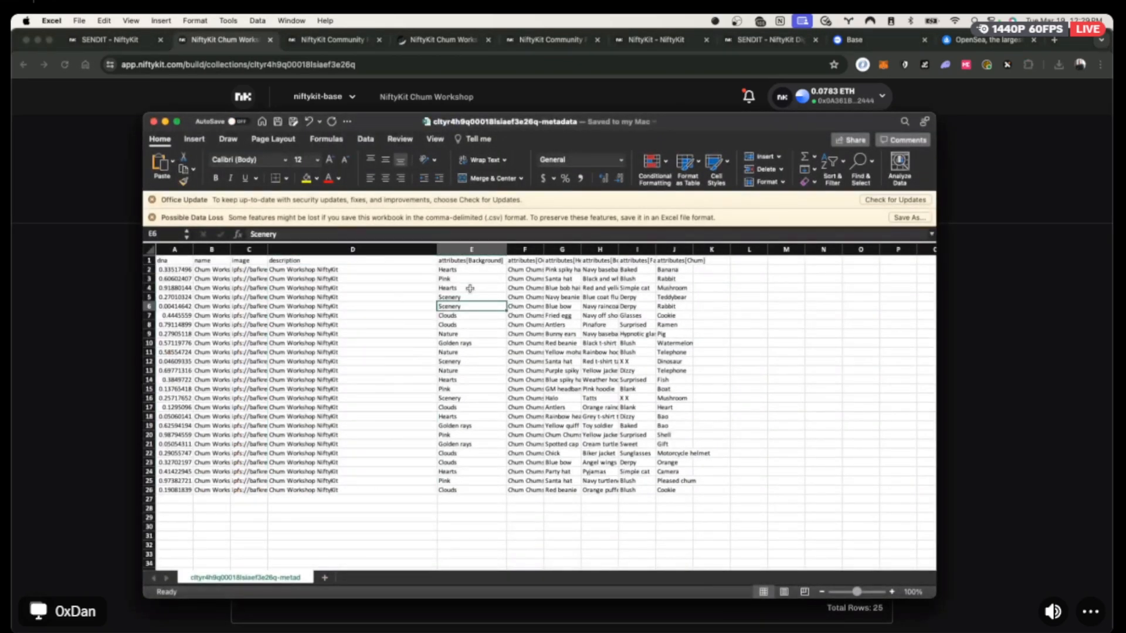
pyautogui.click(462, 325)
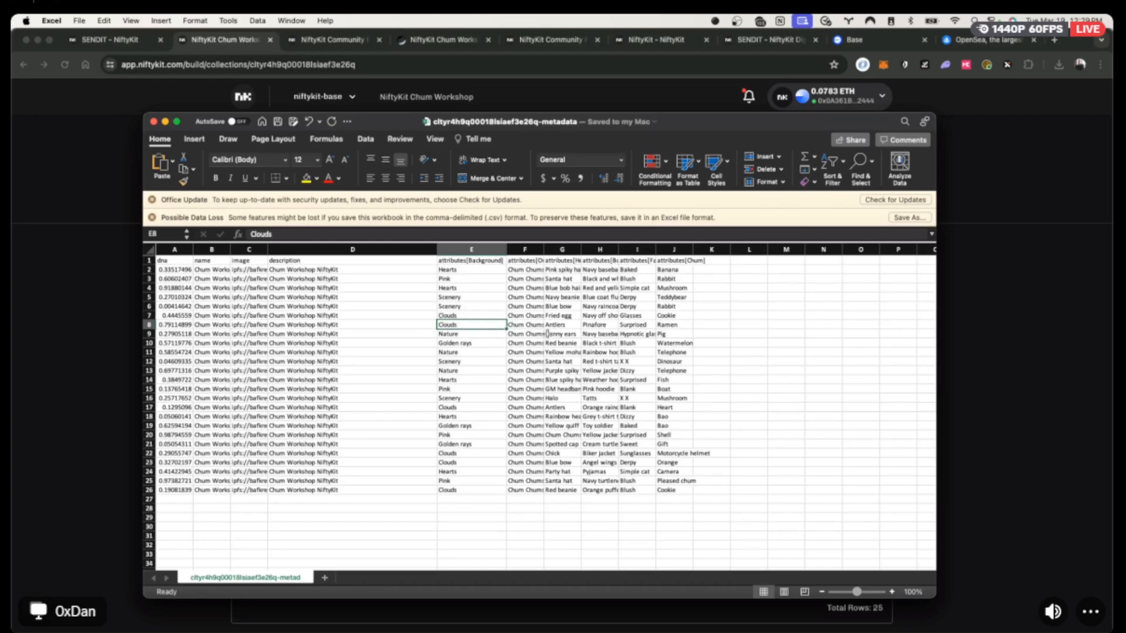
pyautogui.click(73, 205)
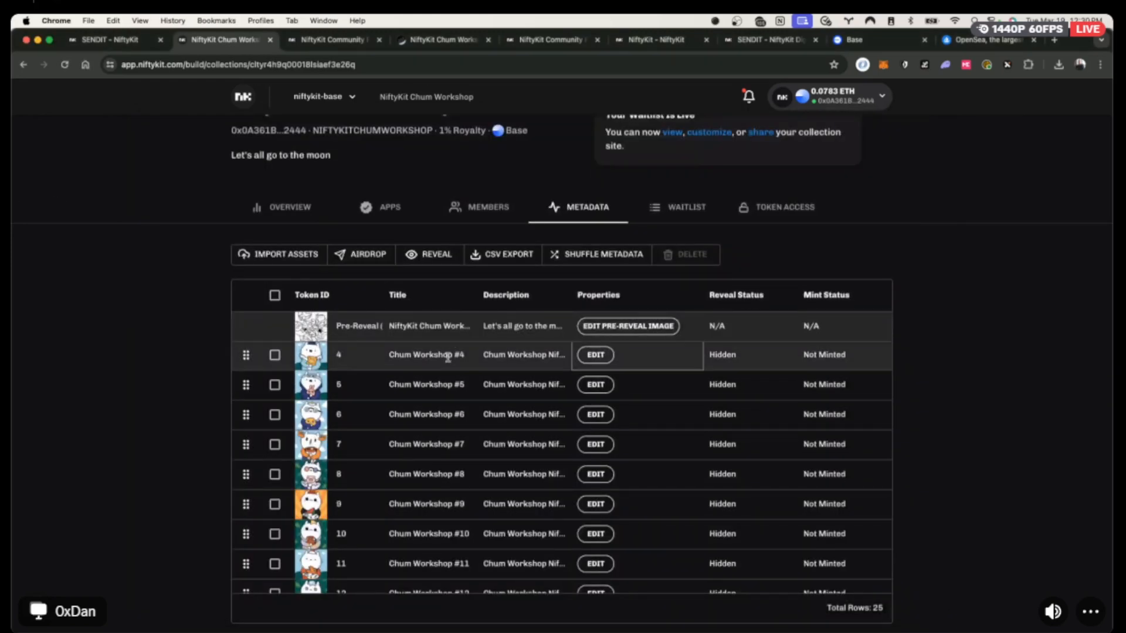
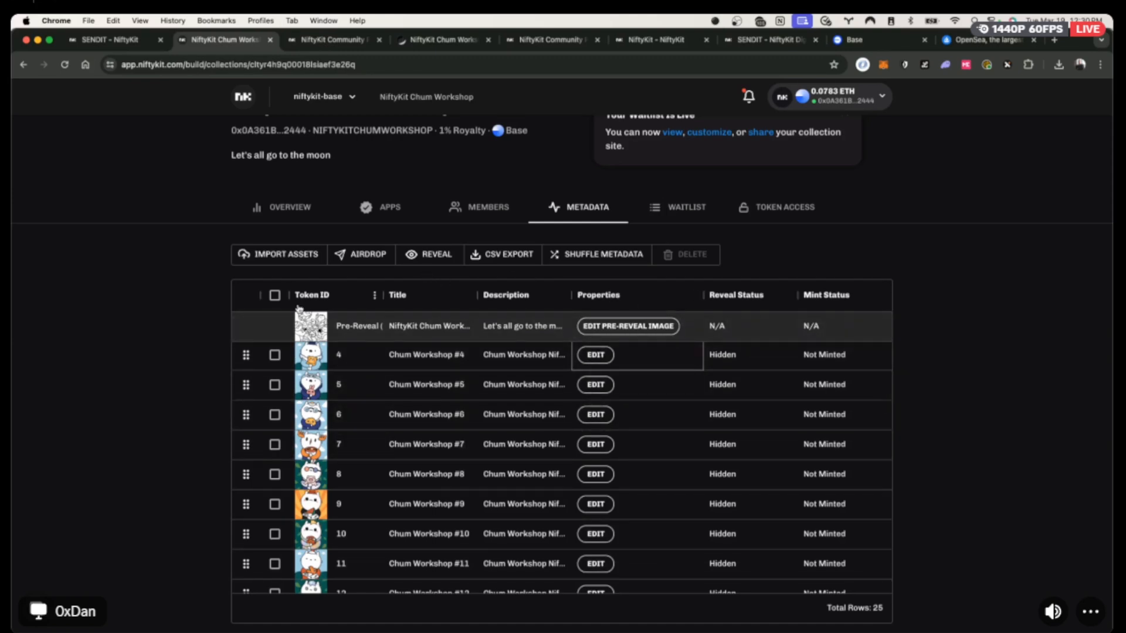
# Select every token row and delete all 25 Chum Workshop tokens, confirming with Delete Now.
pyautogui.click(274, 295)
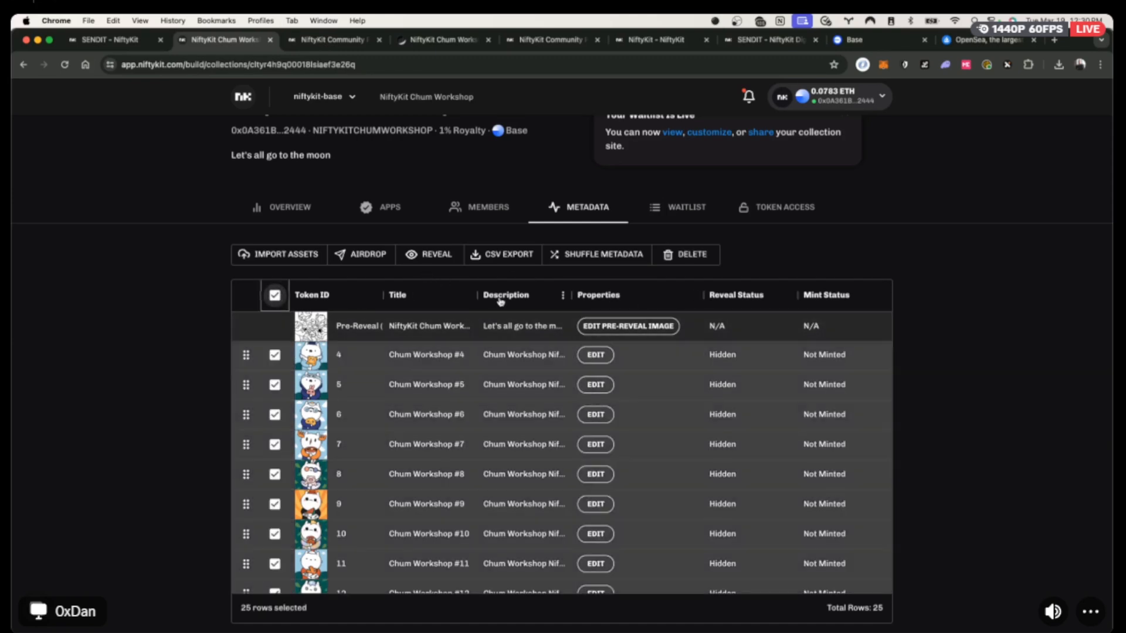
pyautogui.click(683, 254)
pyautogui.click(409, 354)
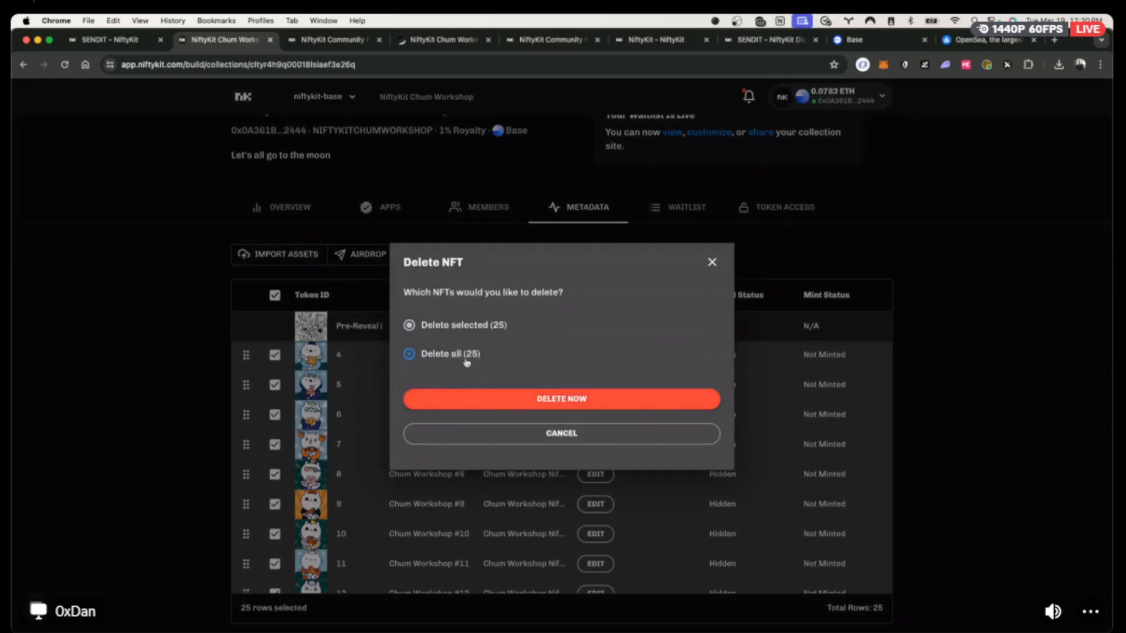
pyautogui.click(519, 398)
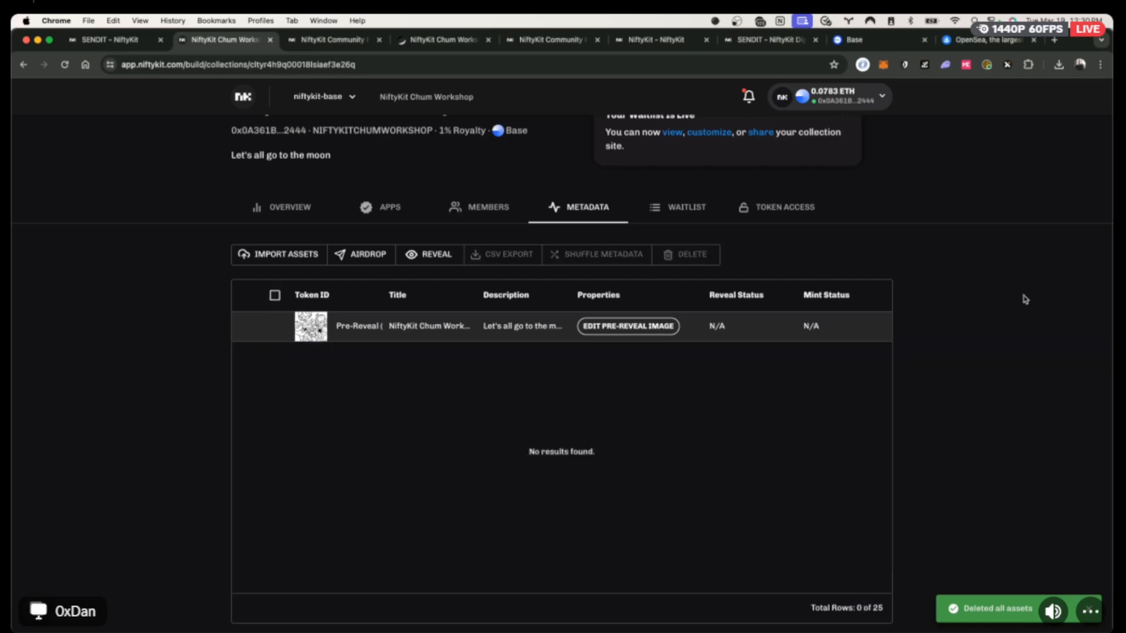
pyautogui.scroll(2, 903, 296)
pyautogui.scroll(2, 903, 295)
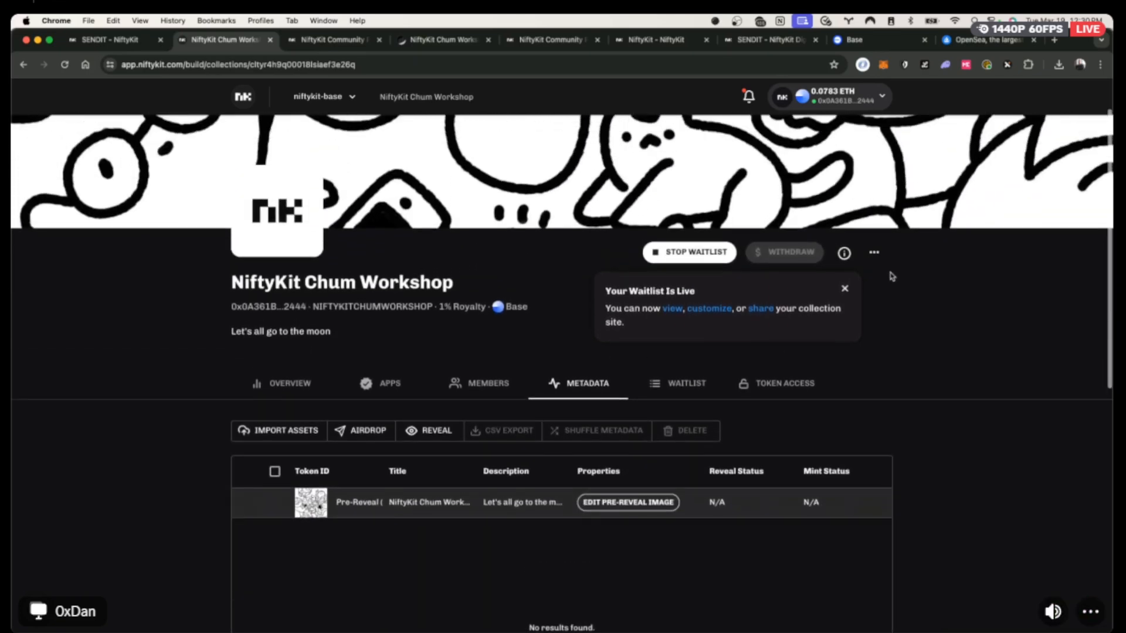
# Open API Access Key from the collection's '...' menu and copy the x-api-key value.
pyautogui.click(874, 252)
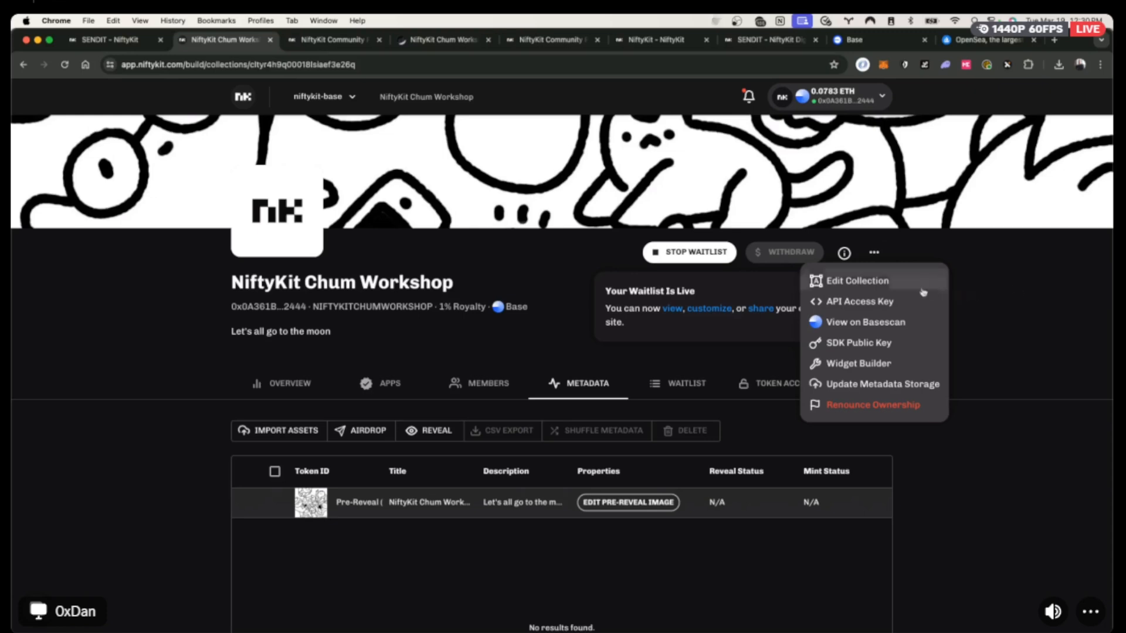
pyautogui.click(871, 302)
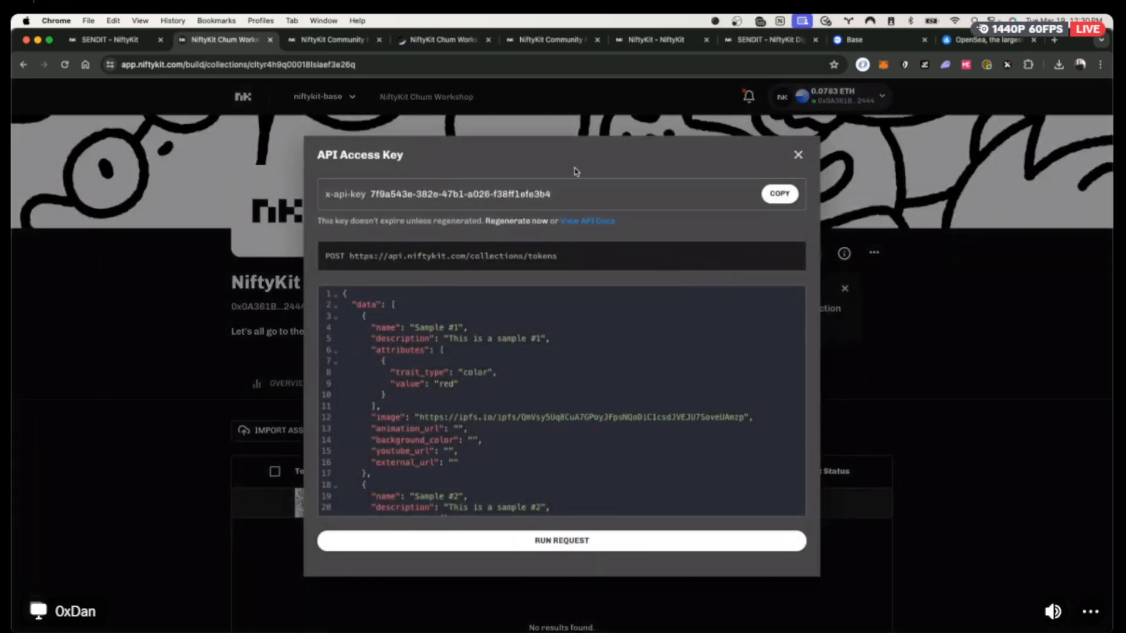
pyautogui.click(774, 195)
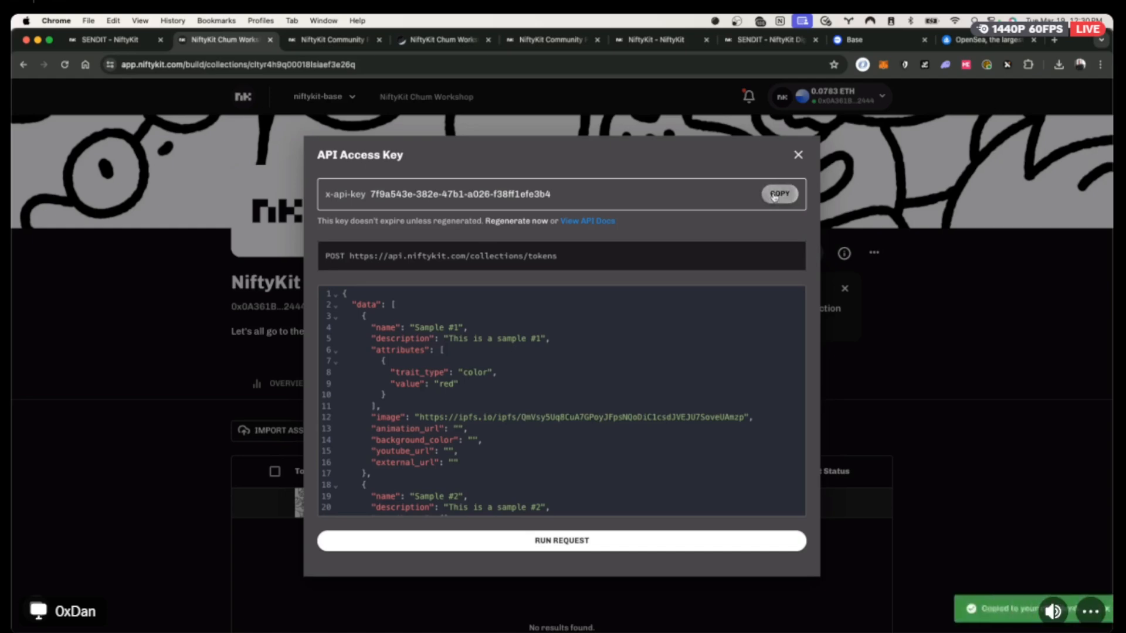
pyautogui.tripleClick(450, 194)
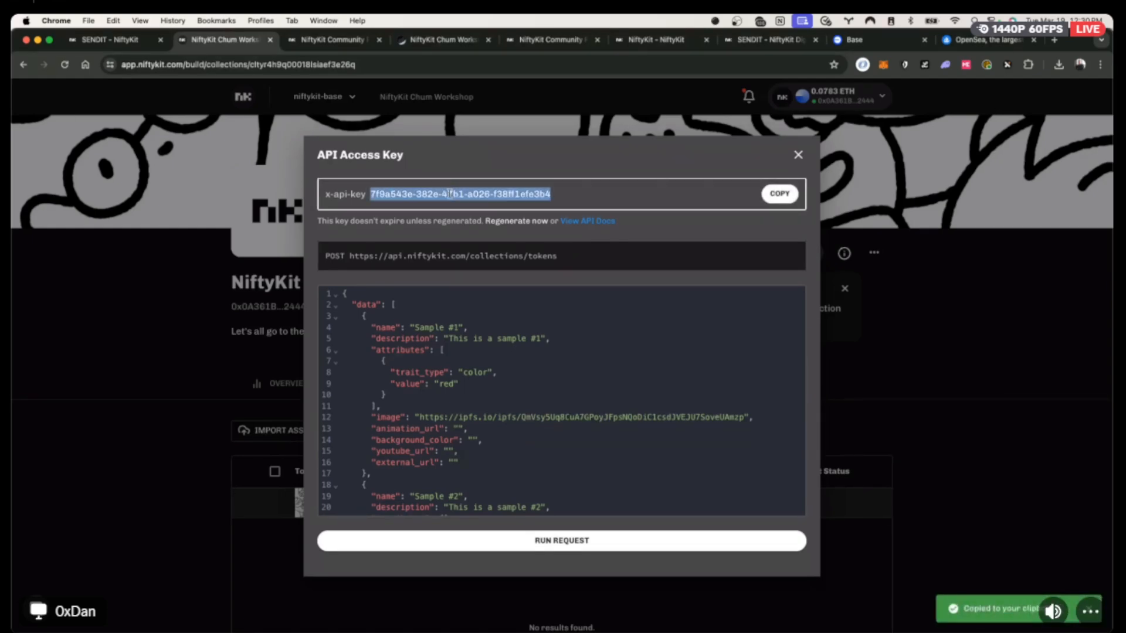
pyautogui.scroll(-2, 598, 366)
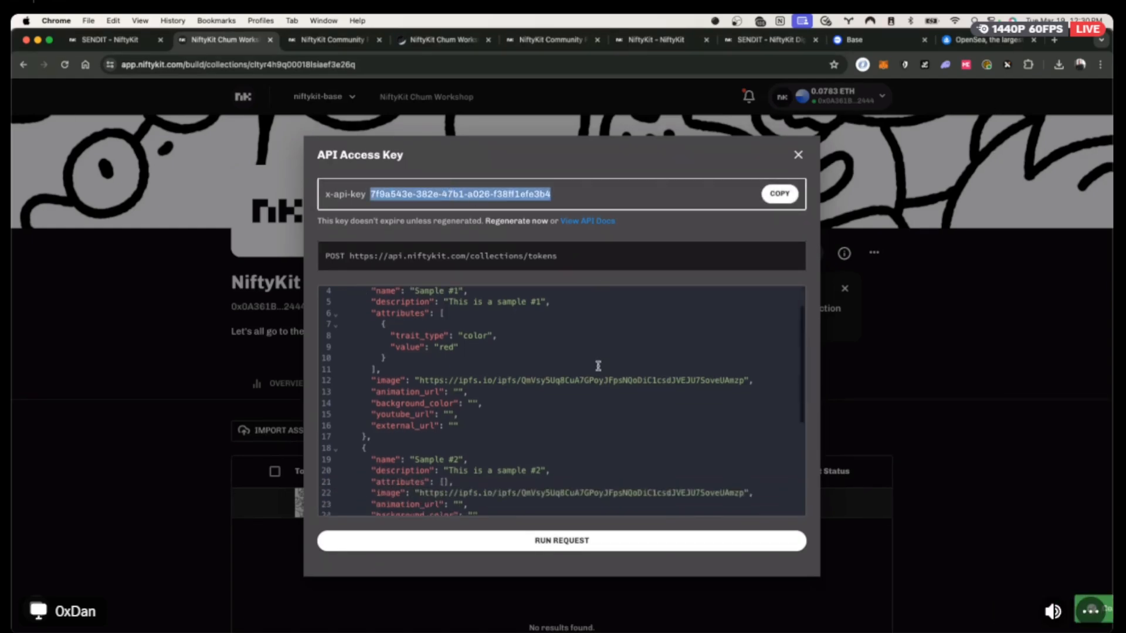
pyautogui.scroll(-3, 440, 399)
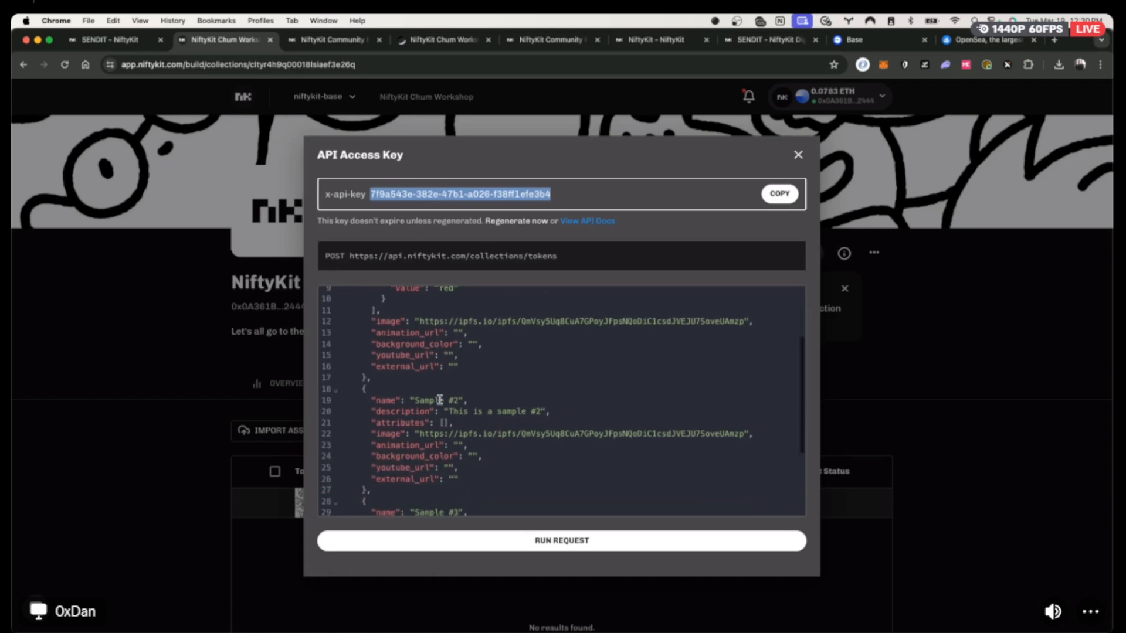
pyautogui.scroll(2, 440, 399)
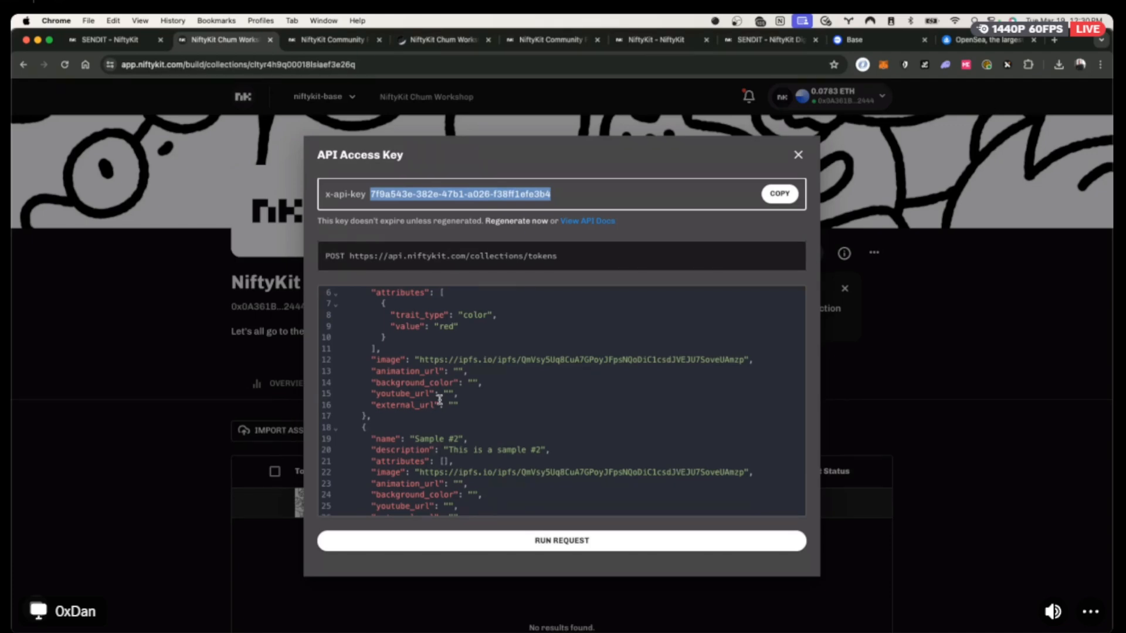
pyautogui.scroll(3, 440, 399)
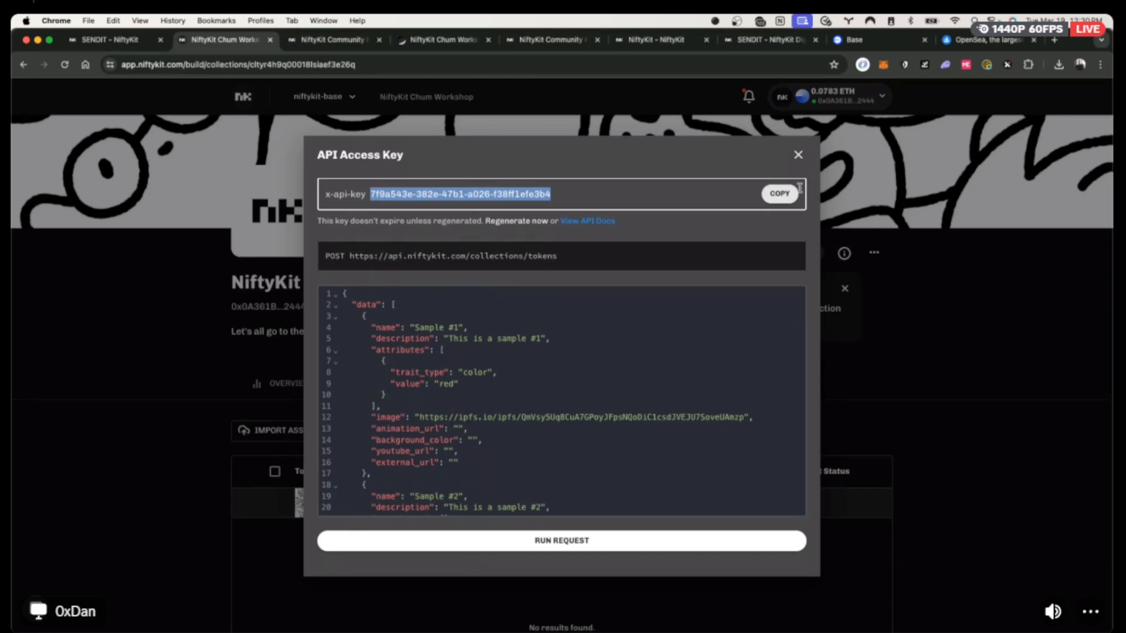
pyautogui.click(779, 194)
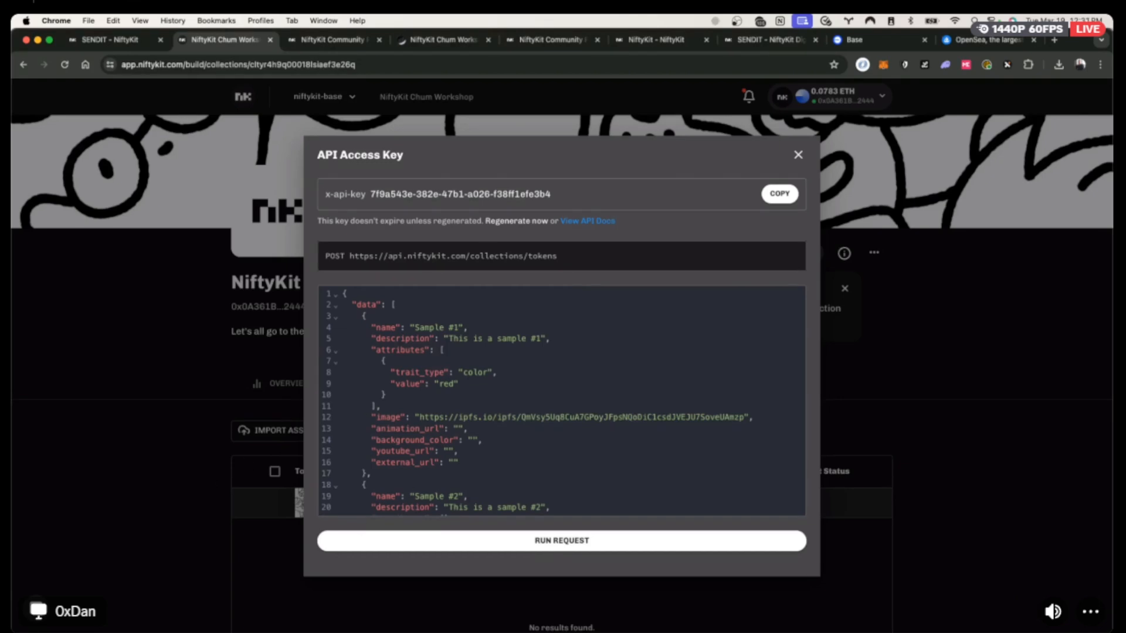
pyautogui.press('super+Tab')
# Replace the Art Generator's API key with the copied one and upload all 25 images to NiftyKit.
pyautogui.tripleClick(943, 446)
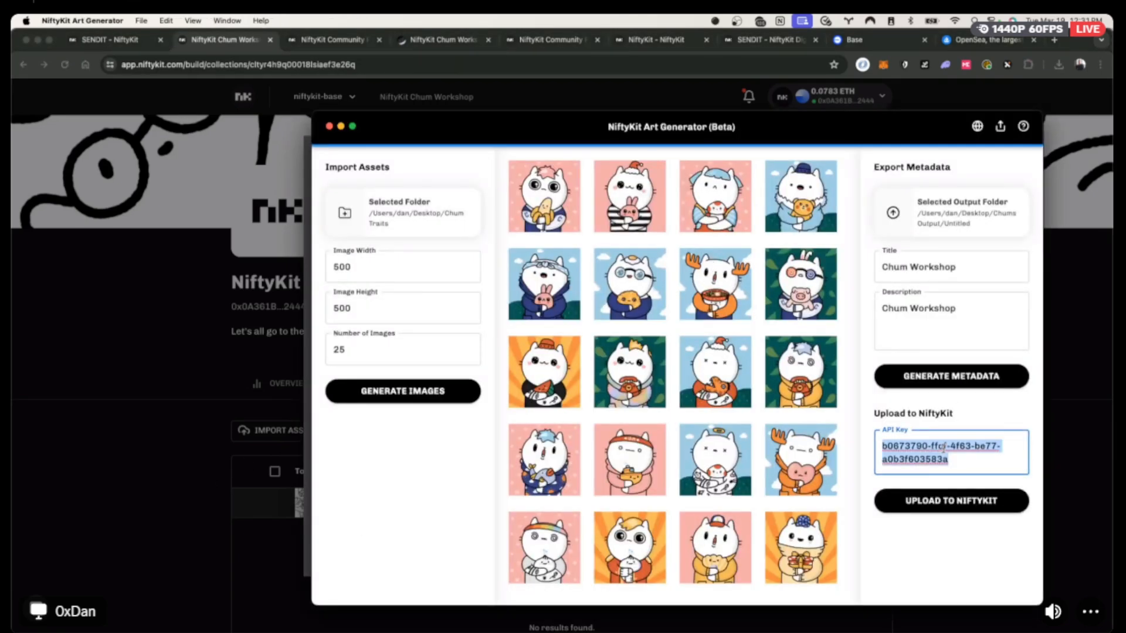
pyautogui.press('super+v')
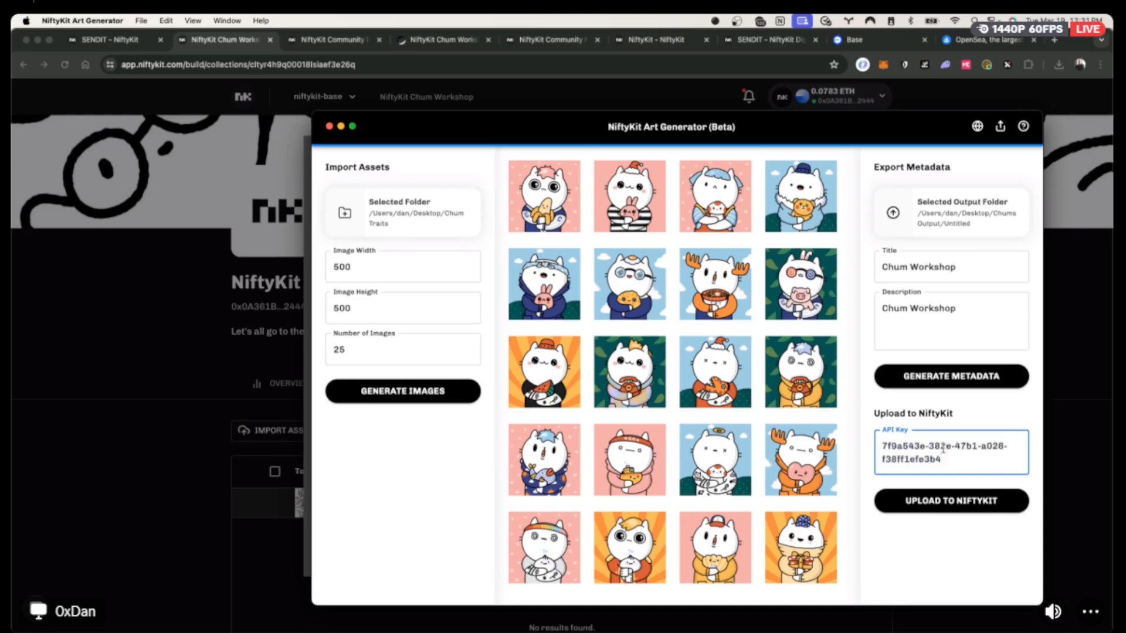
pyautogui.click(932, 502)
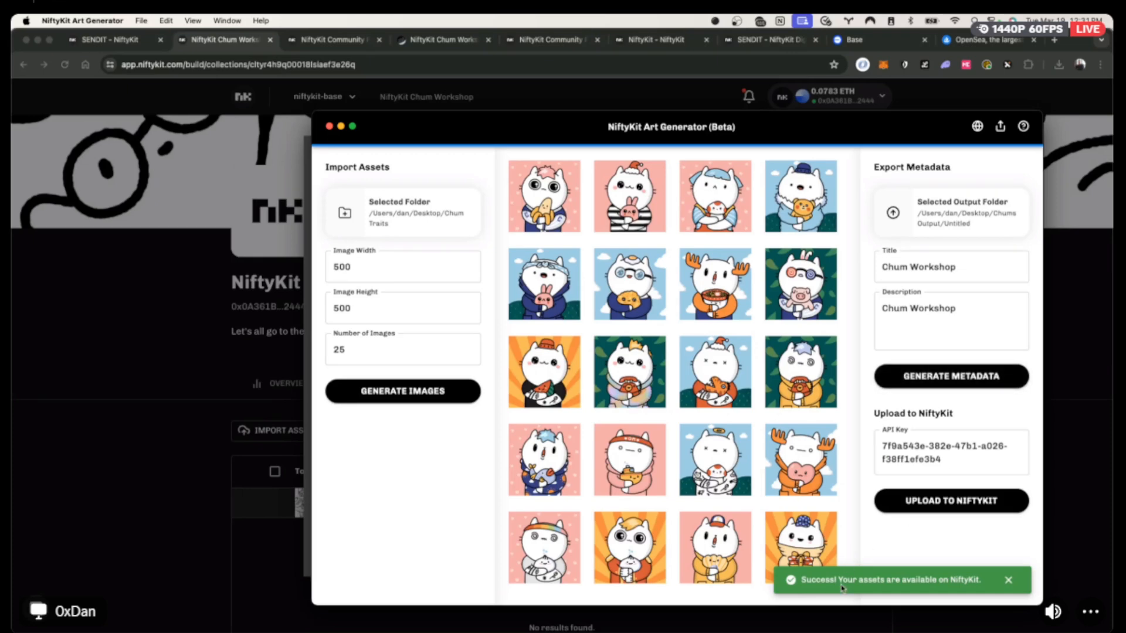
pyautogui.click(134, 330)
pyautogui.click(147, 378)
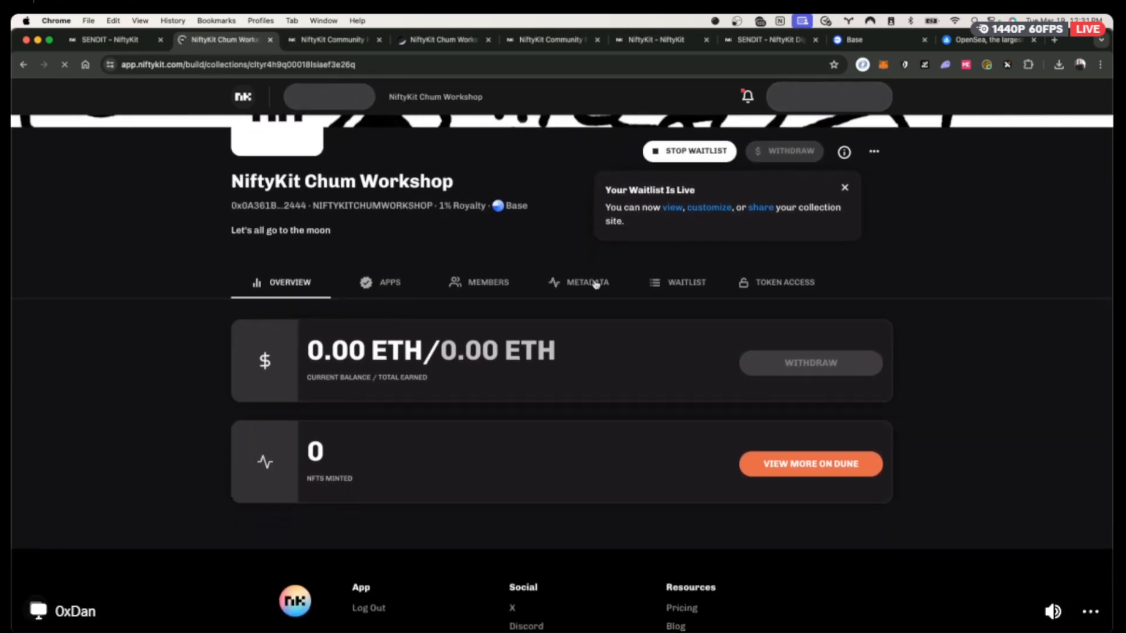
# Check the METADATA table, confirming all 25 uploaded tokens are Hidden and Not Minted.
pyautogui.click(583, 283)
pyautogui.scroll(-2, 382, 452)
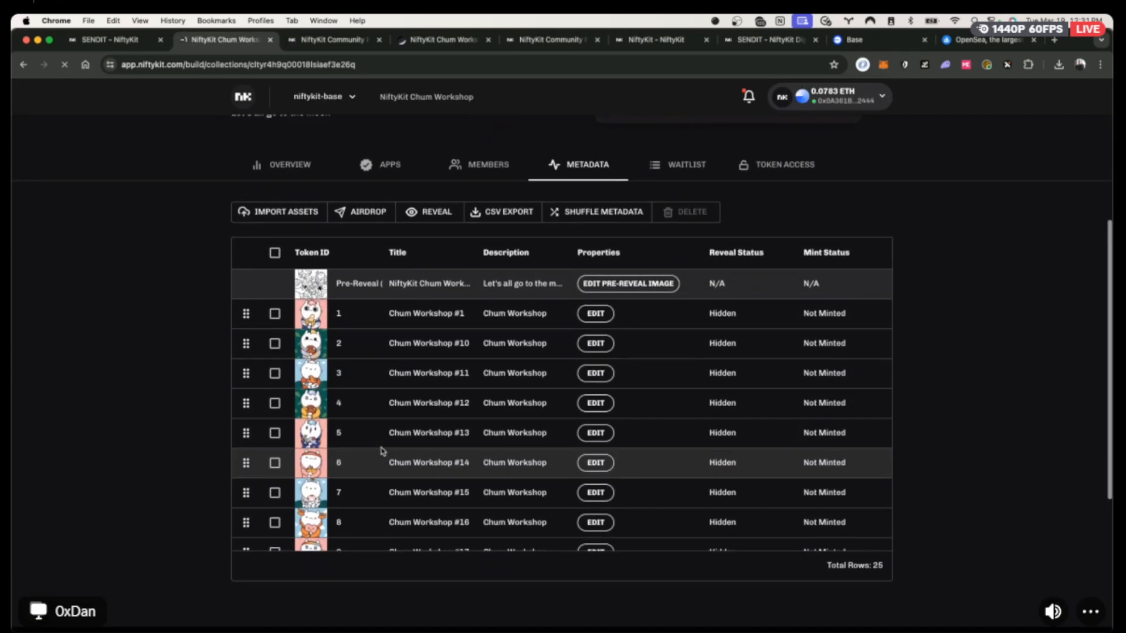
pyautogui.scroll(-12, 397, 426)
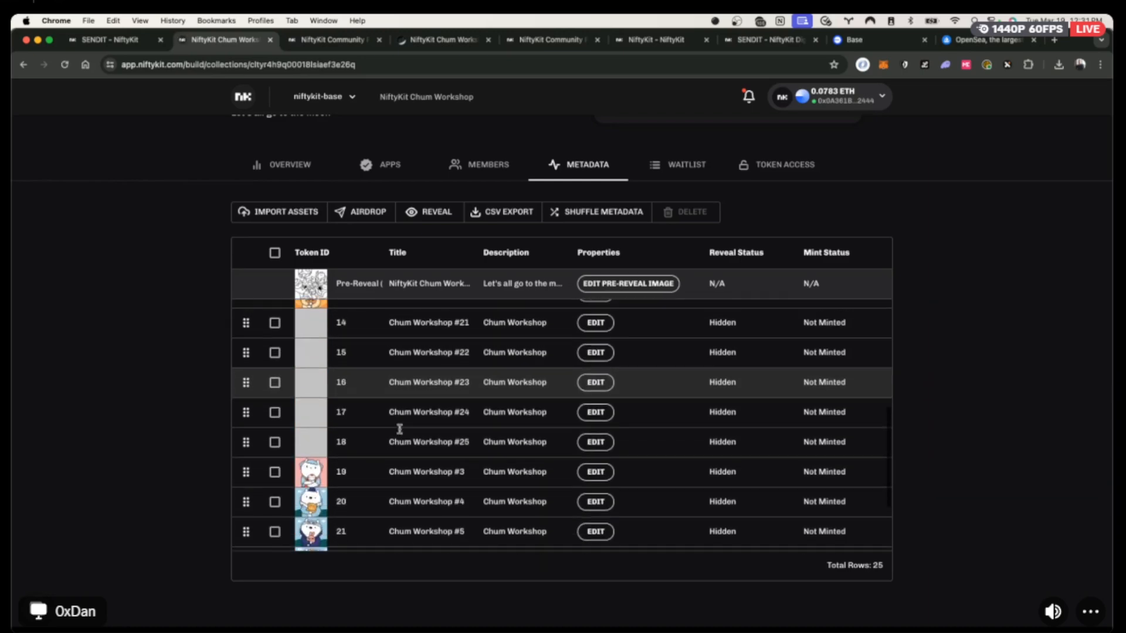
pyautogui.scroll(12, 401, 434)
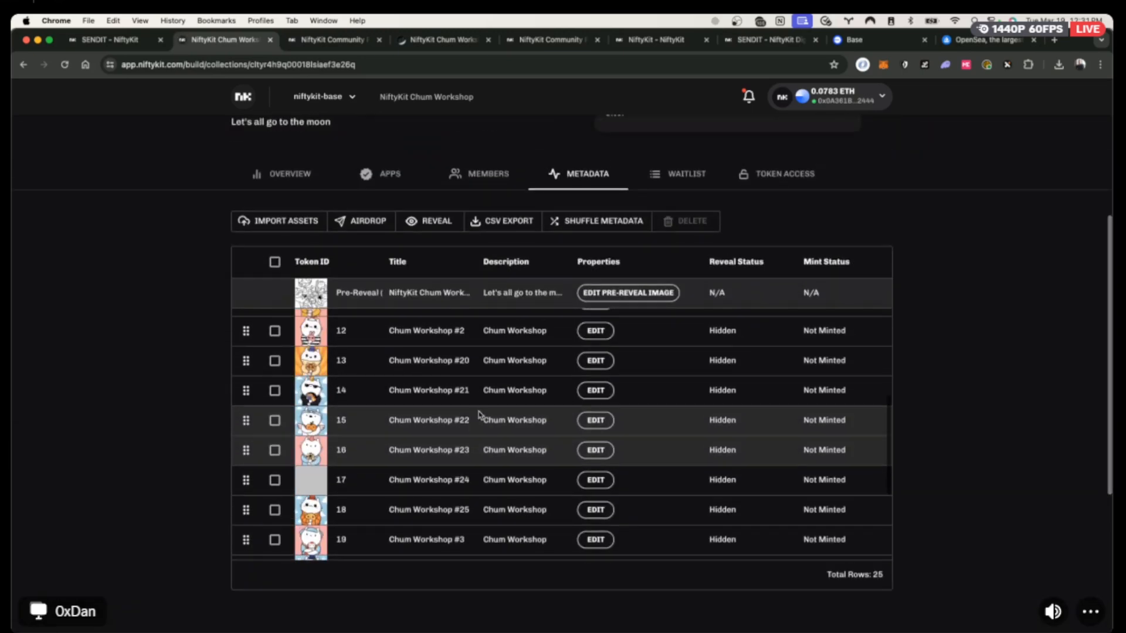
pyautogui.scroll(5, 131, 304)
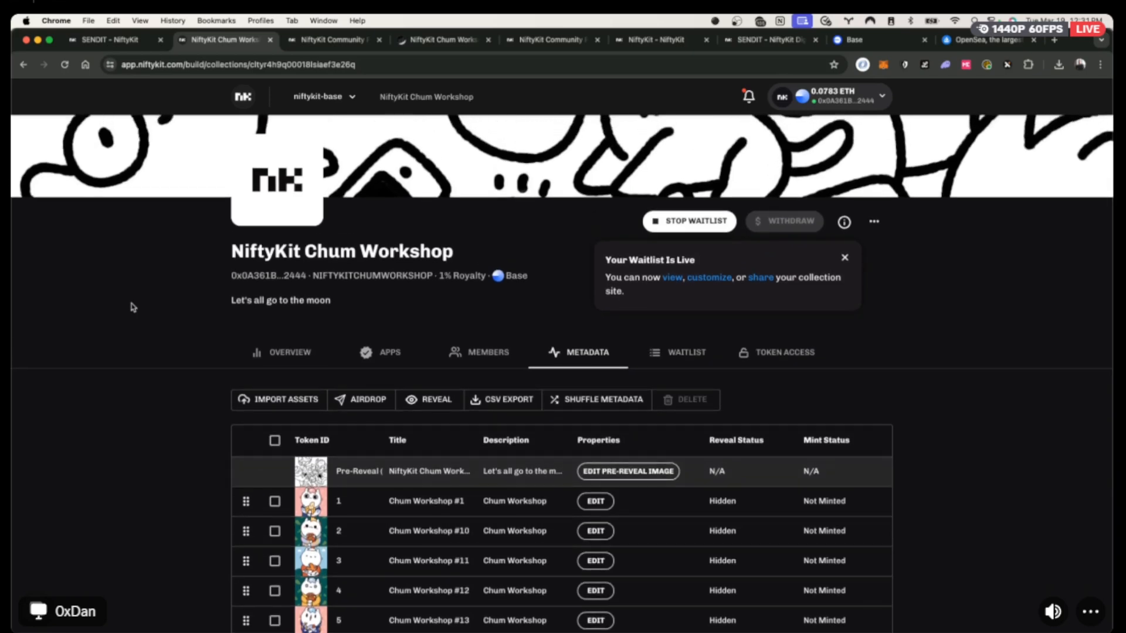
pyautogui.scroll(3, 131, 305)
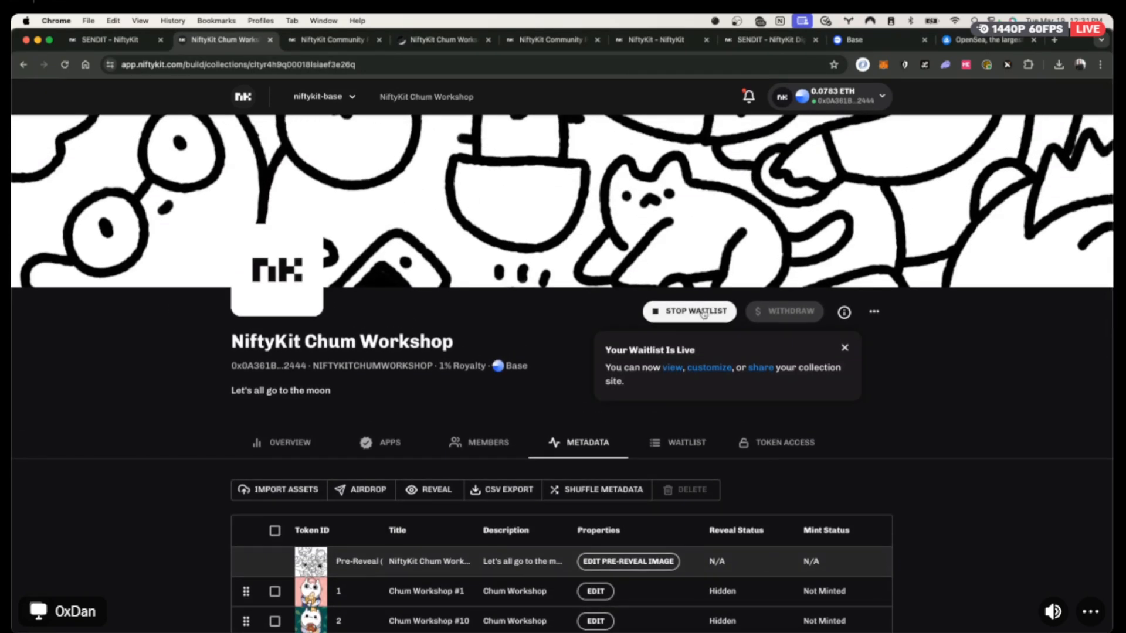
pyautogui.scroll(-3, 117, 498)
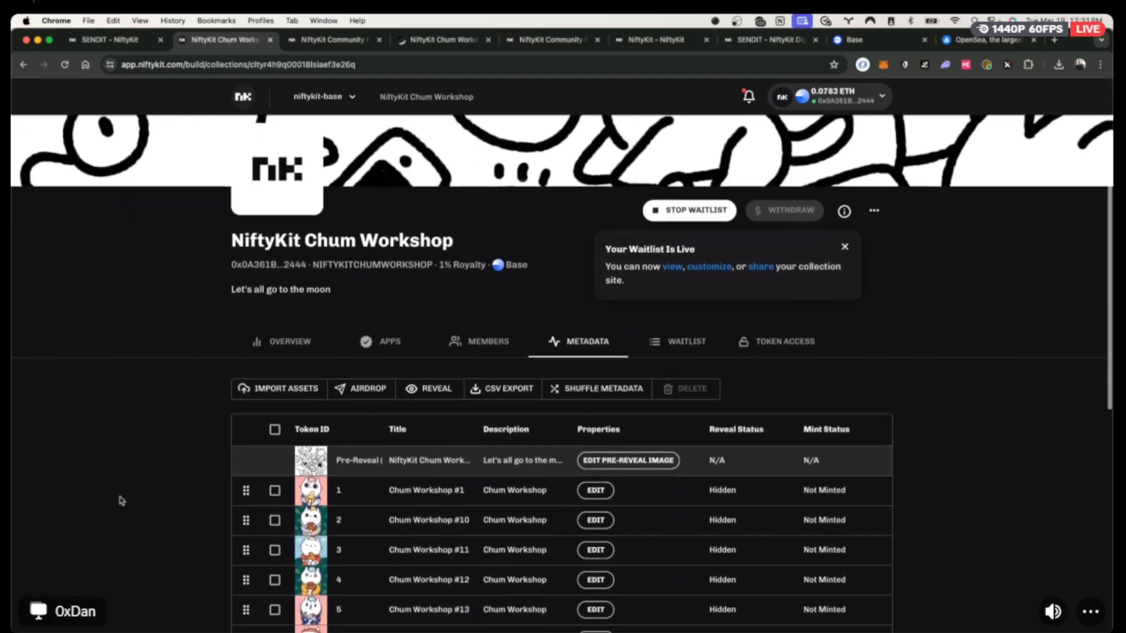
pyautogui.scroll(3, 158, 389)
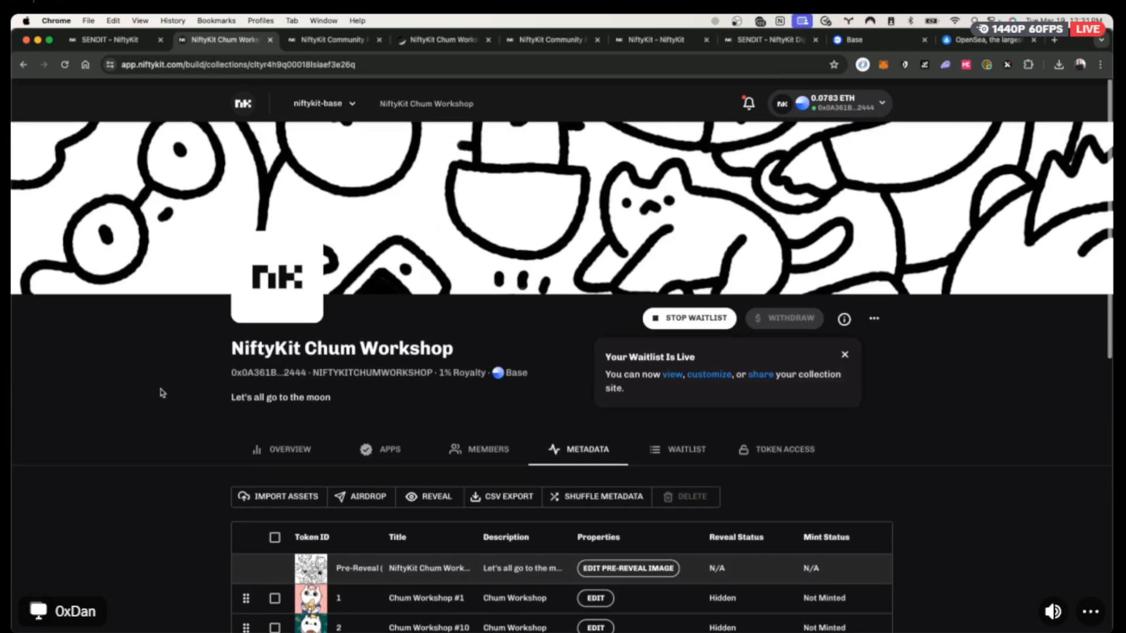
# Copy the connected wallet's address from MetaMask to use as the airdrop recipient.
pyautogui.click(367, 490)
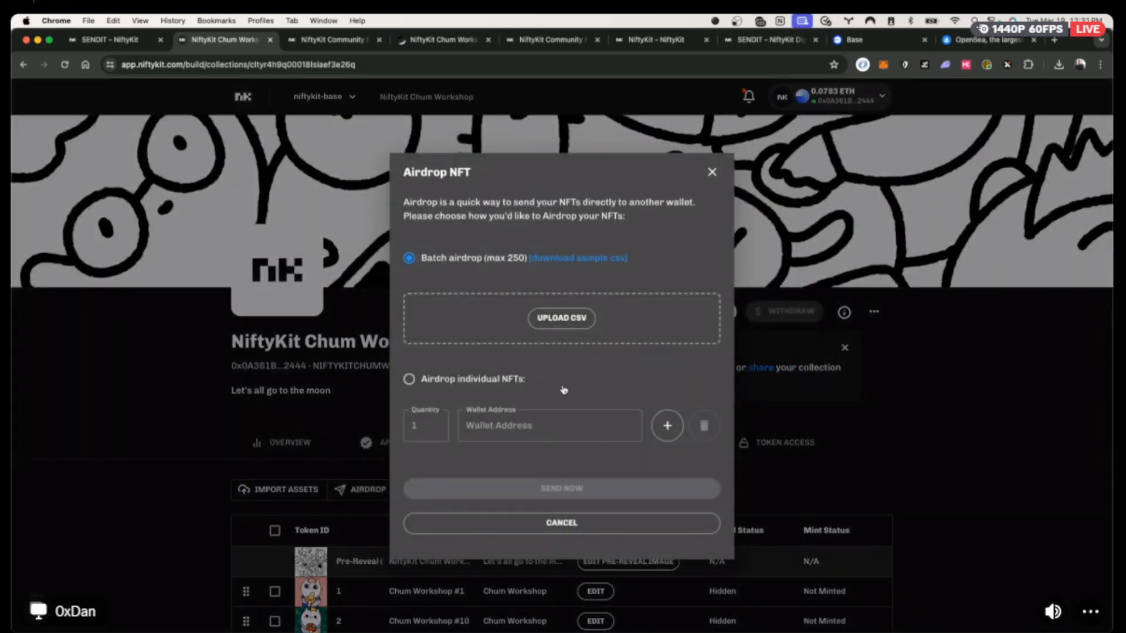
pyautogui.click(712, 172)
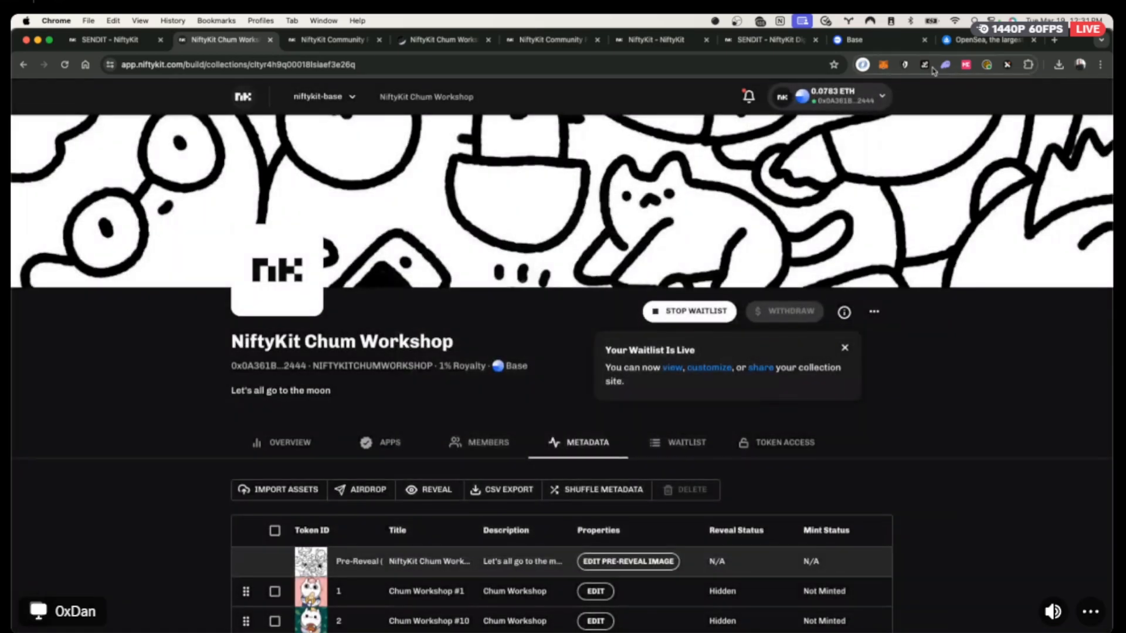
pyautogui.click(884, 66)
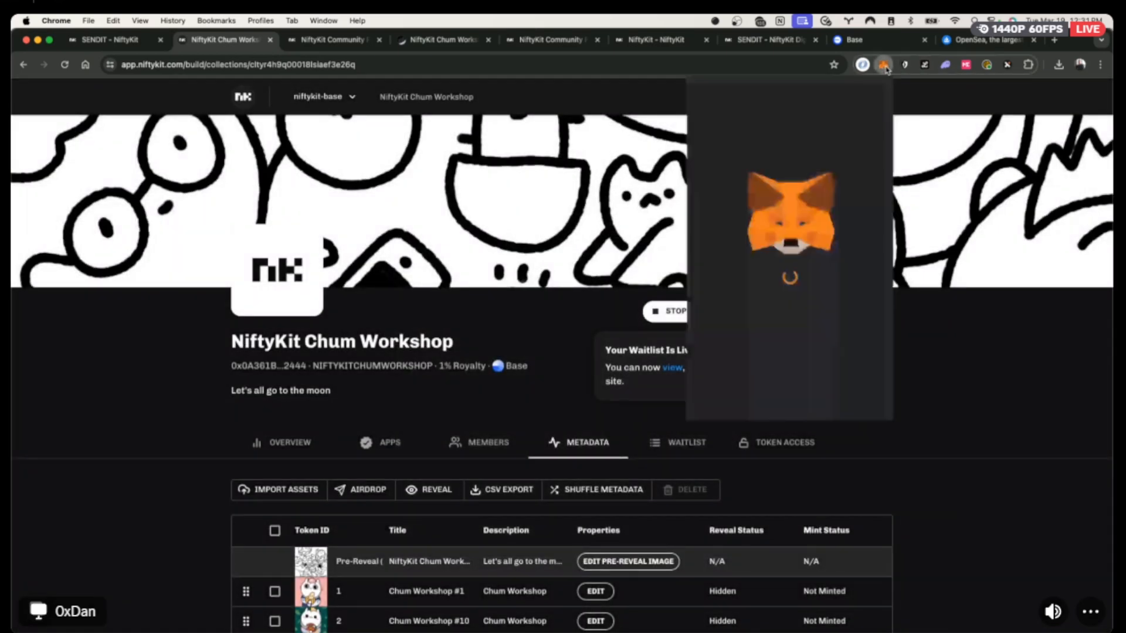
pyautogui.click(796, 106)
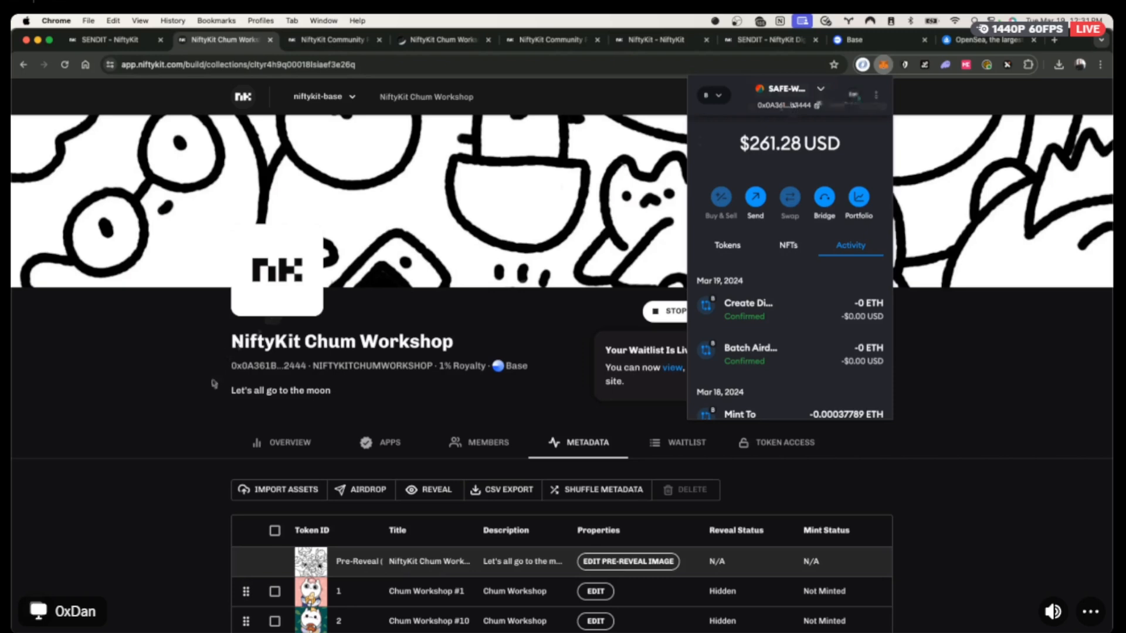
pyautogui.click(205, 407)
# Airdrop token 1 individually to the copied wallet address and confirm the transaction in MetaMask.
pyautogui.click(374, 492)
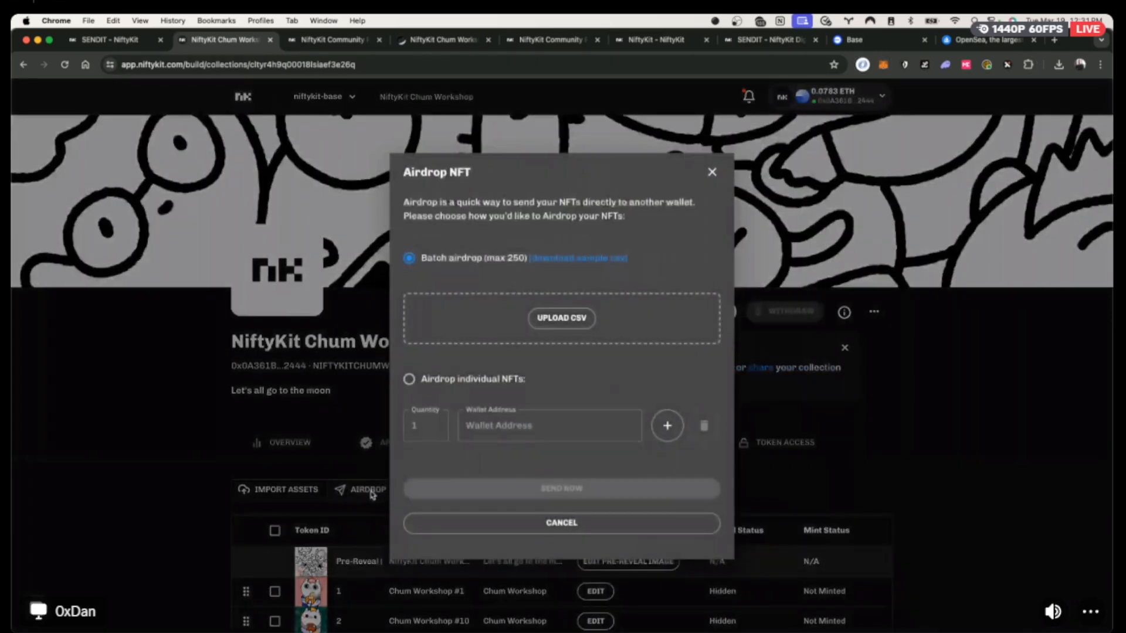
pyautogui.click(491, 377)
pyautogui.click(502, 429)
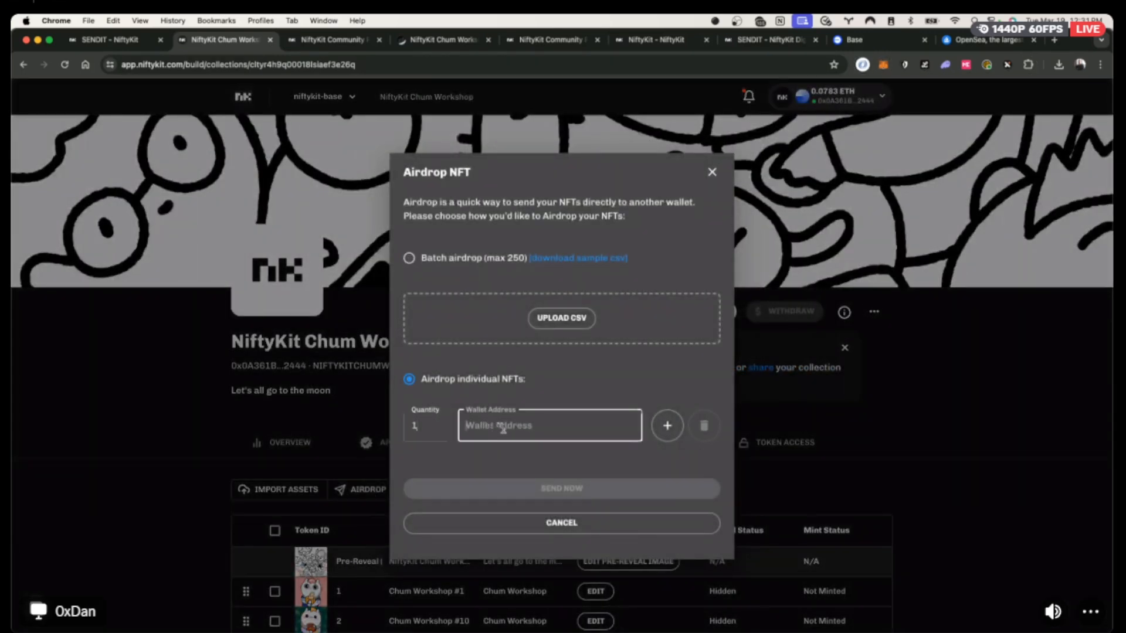
pyautogui.press('cmd+v')
pyautogui.click(569, 492)
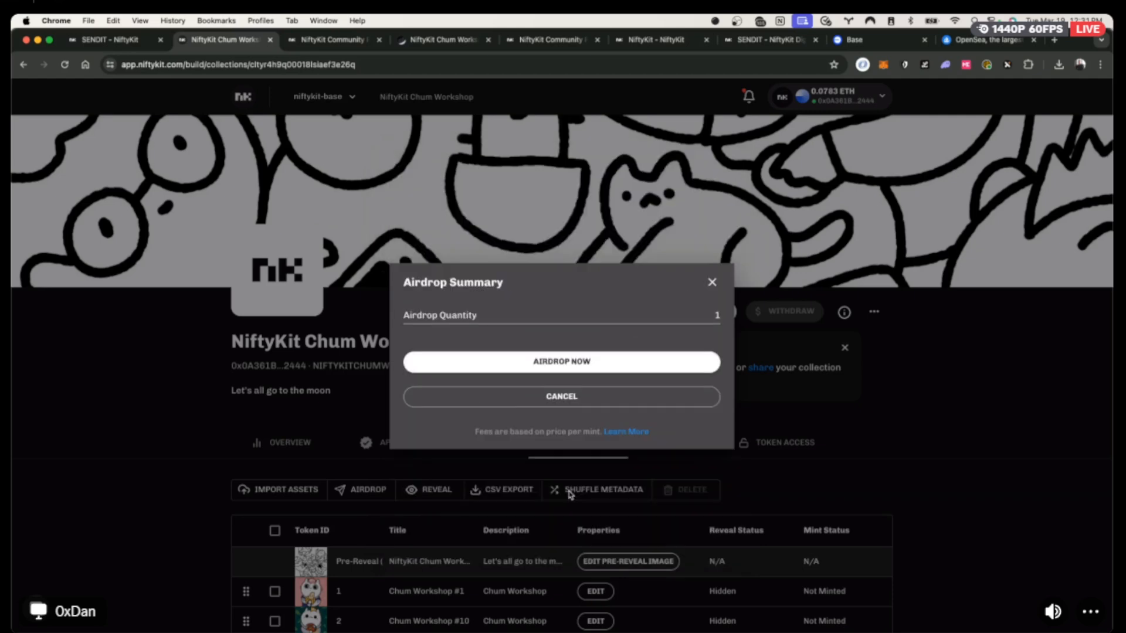
pyautogui.click(563, 356)
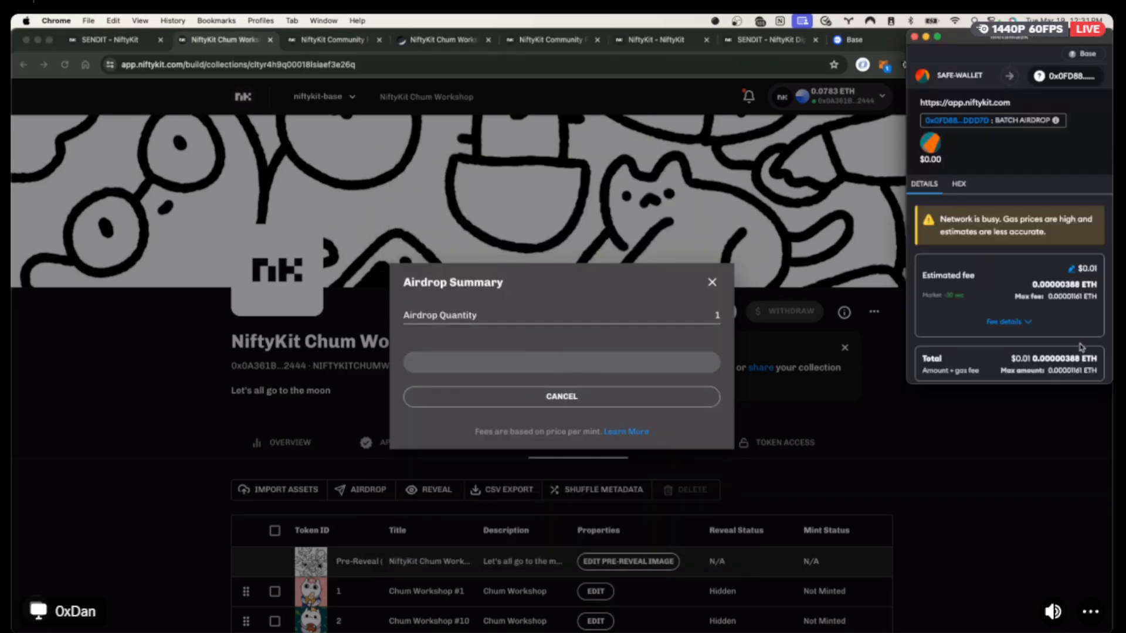
pyautogui.scroll(-2, 1081, 349)
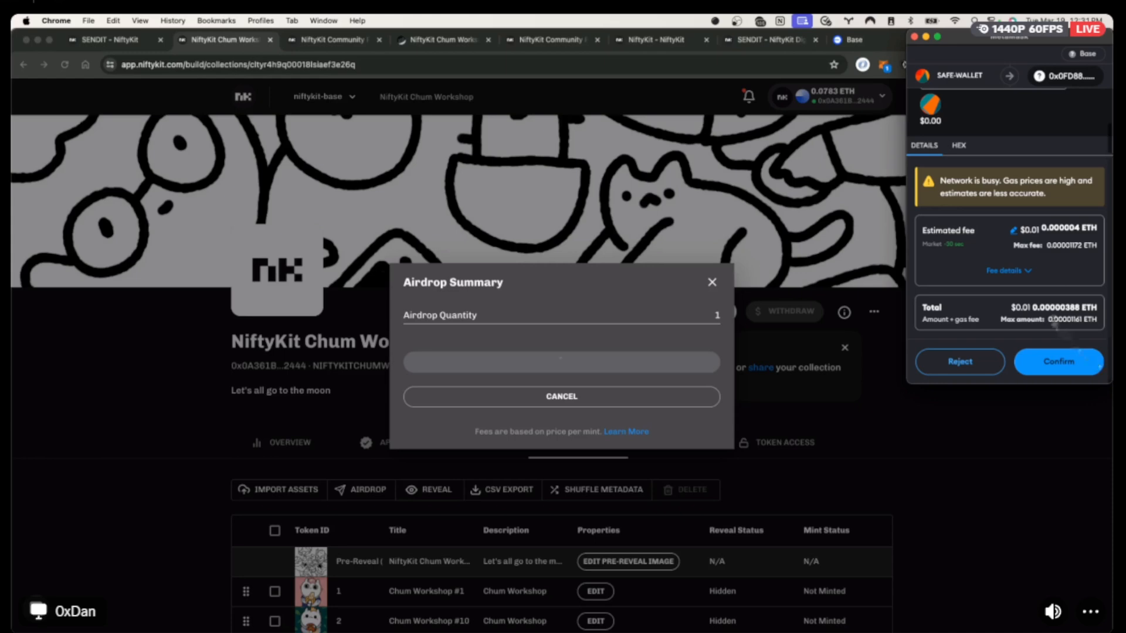
pyautogui.click(1055, 362)
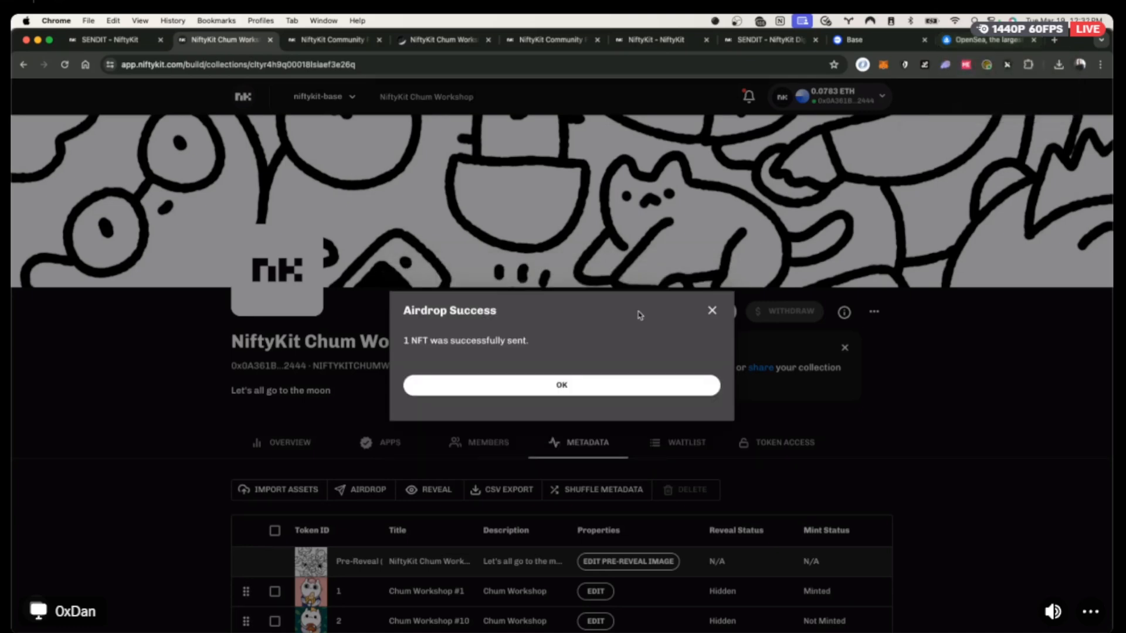
pyautogui.click(563, 386)
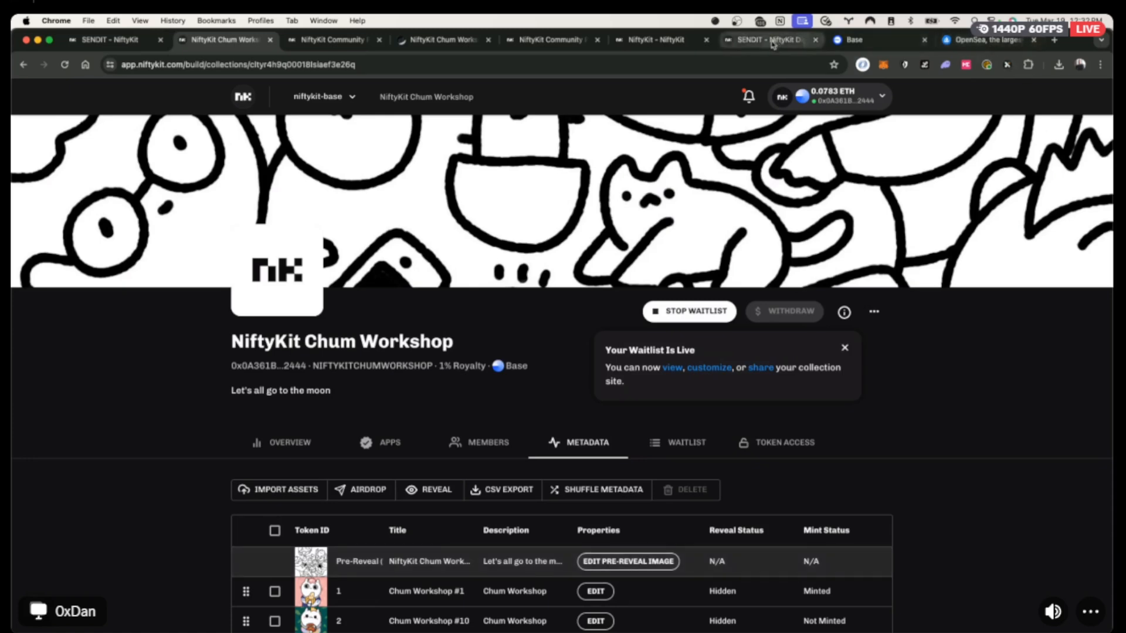
# Open the collection's BaseScan token page and copy the Chum Workshop contract address.
pyautogui.click(673, 368)
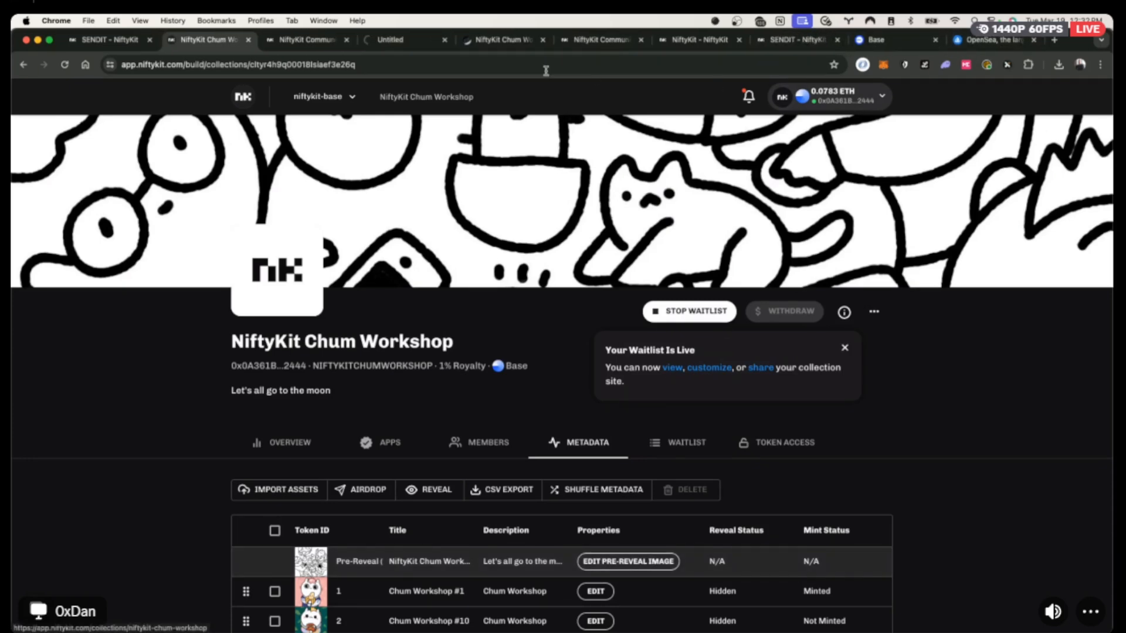
pyautogui.click(408, 47)
pyautogui.click(851, 443)
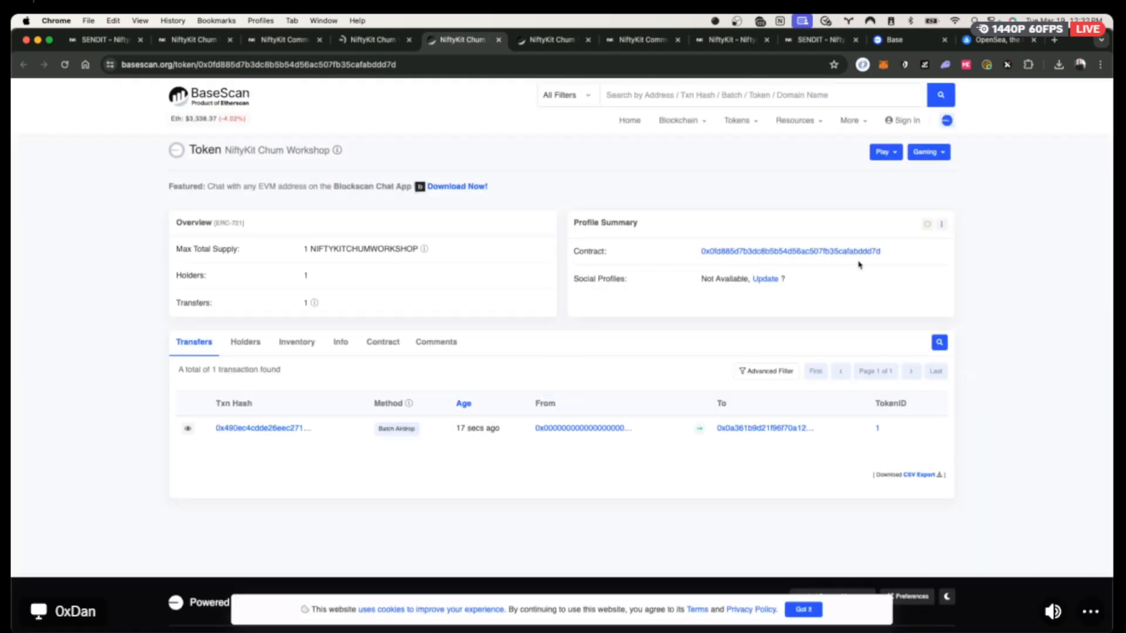
pyautogui.click(889, 253)
pyautogui.click(997, 39)
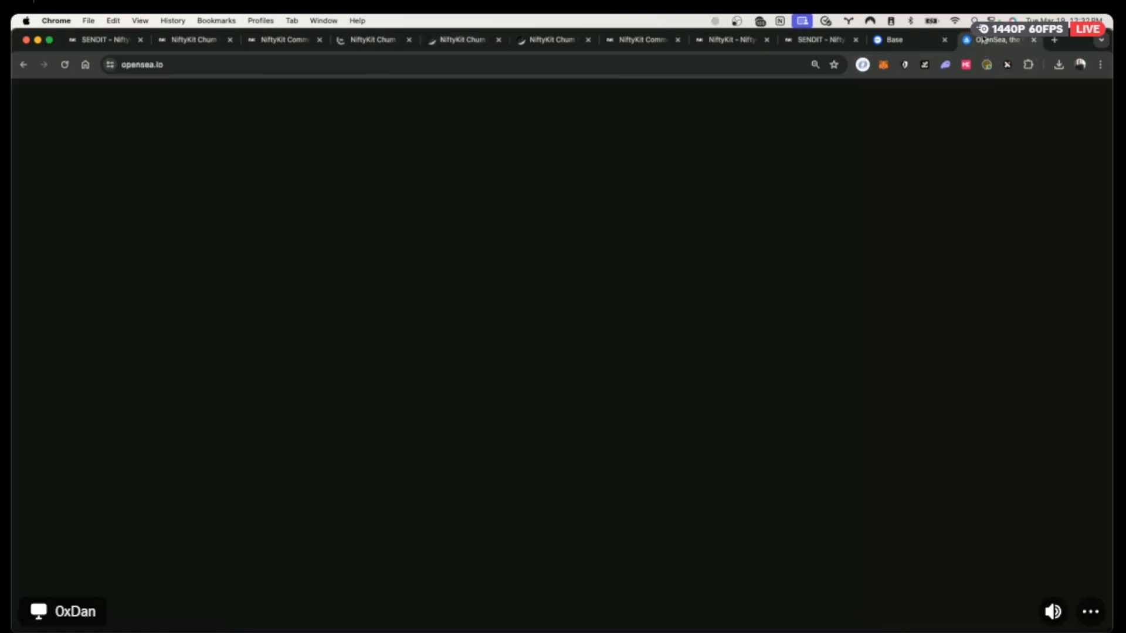
# Search OpenSea for the contract address and open NiftyKit Chum Workshop's Edit collection page.
pyautogui.doubleClick(529, 92)
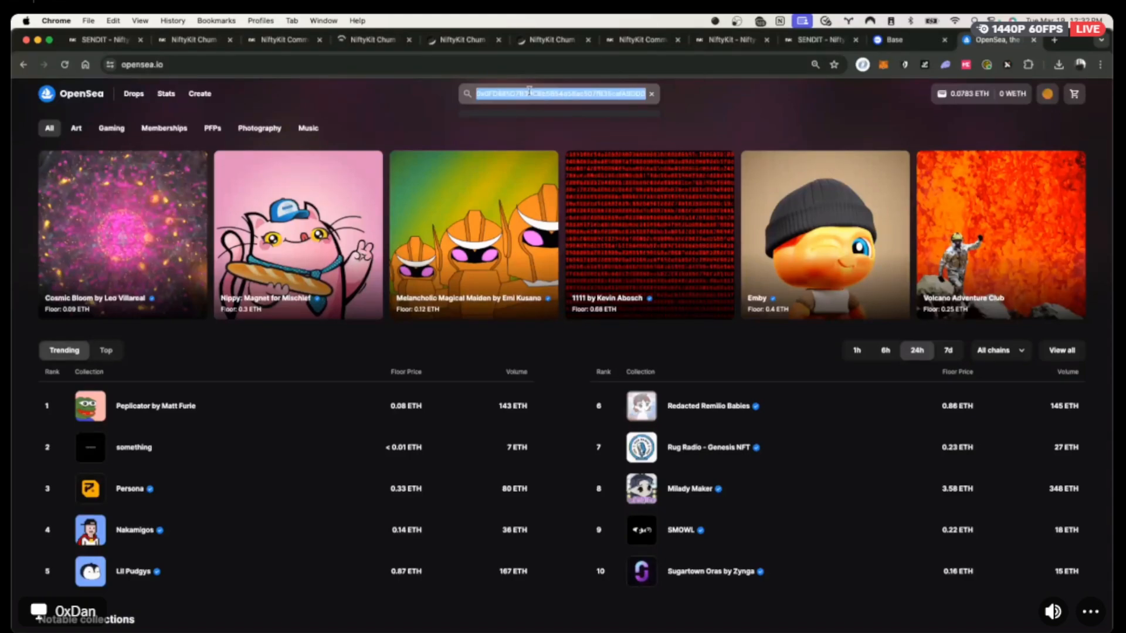
pyautogui.press('super+v')
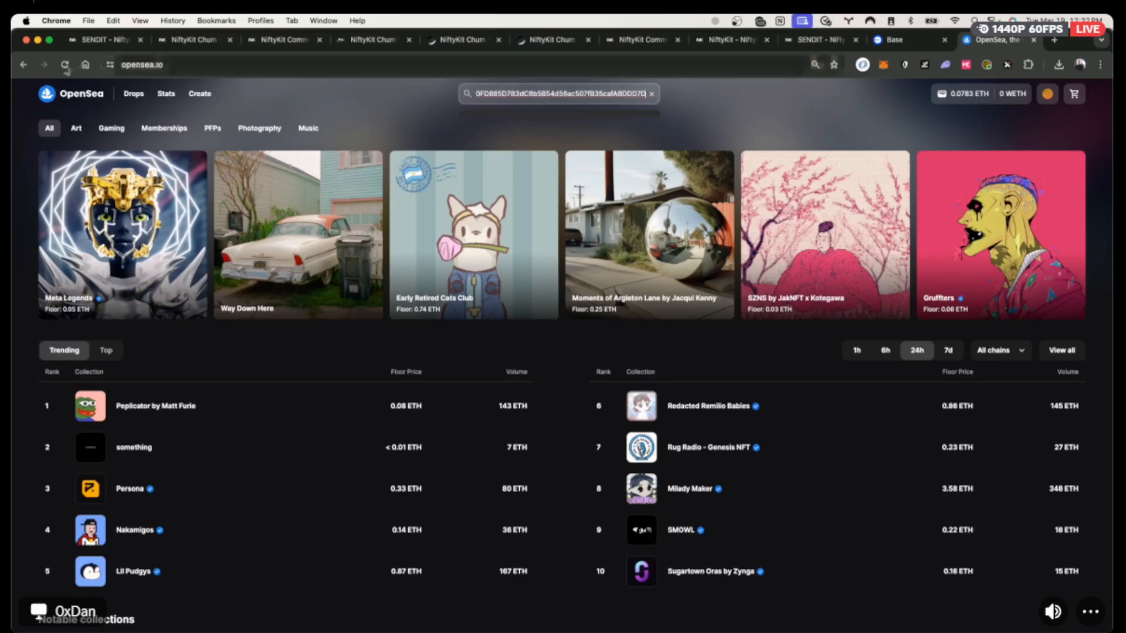
pyautogui.click(65, 65)
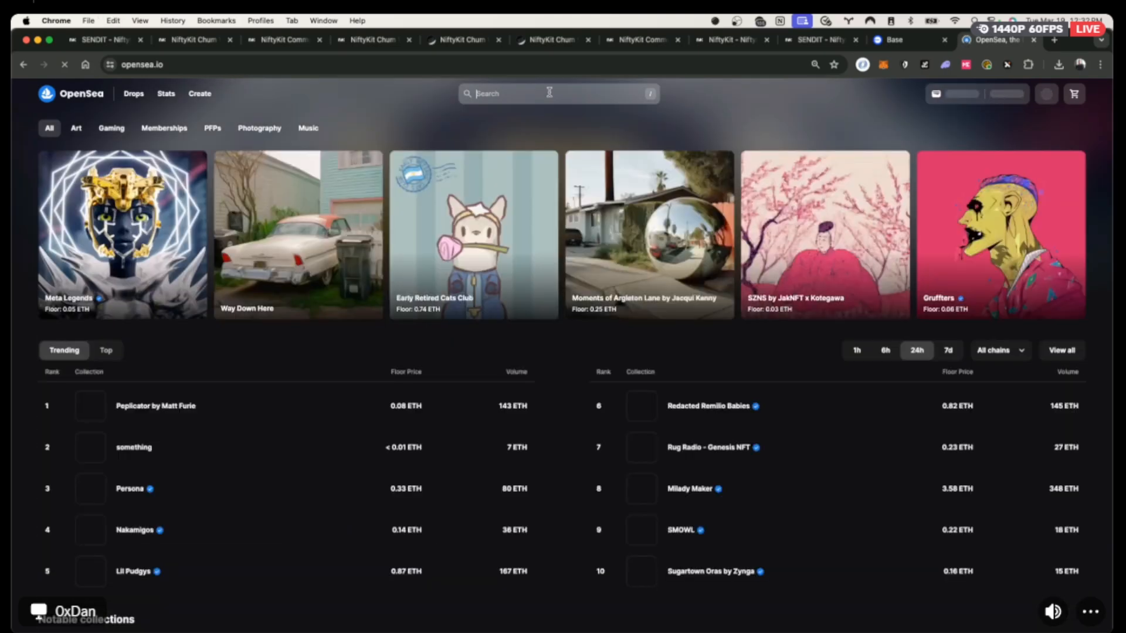
pyautogui.press('super+v')
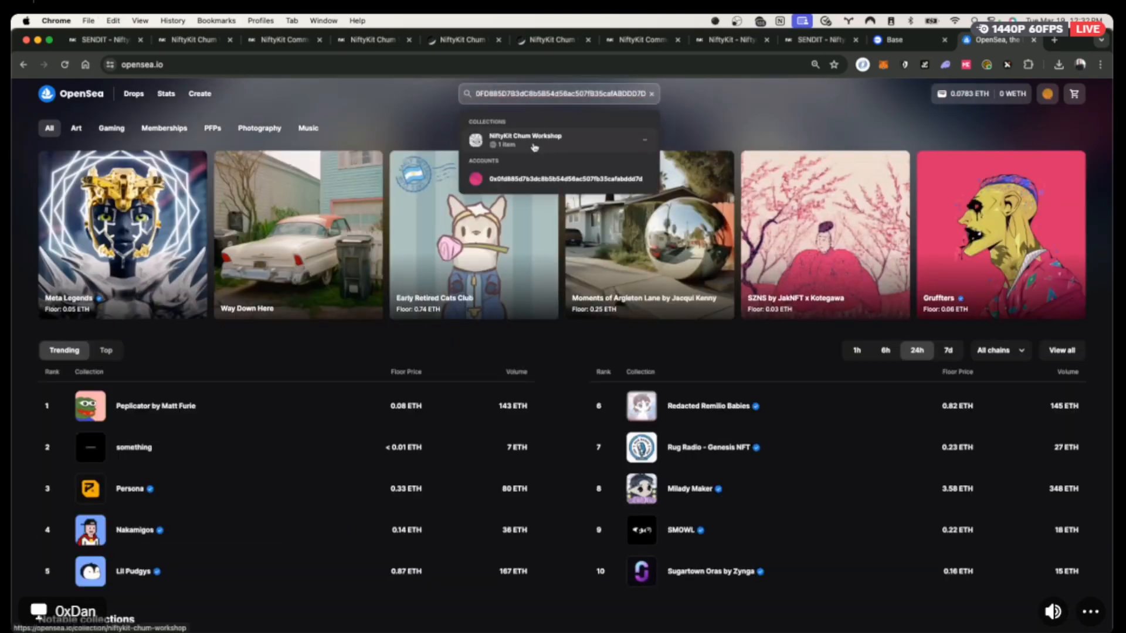
pyautogui.click(530, 139)
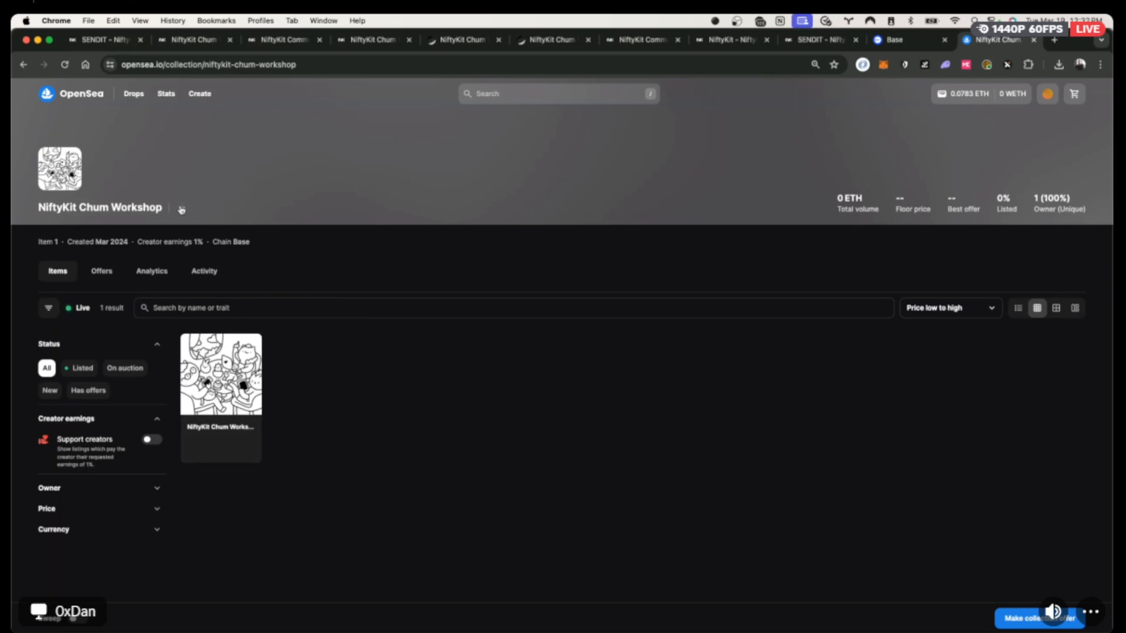
pyautogui.click(182, 210)
pyautogui.click(228, 270)
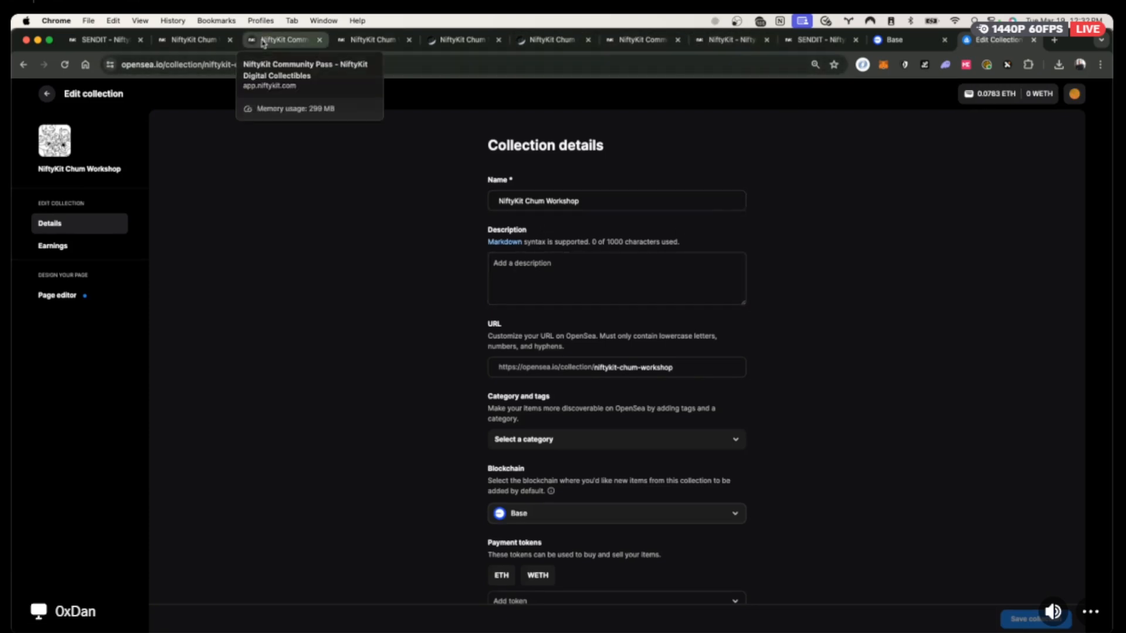
# Set the OpenSea collection description to 'Let's Go Moon'.
pyautogui.click(203, 44)
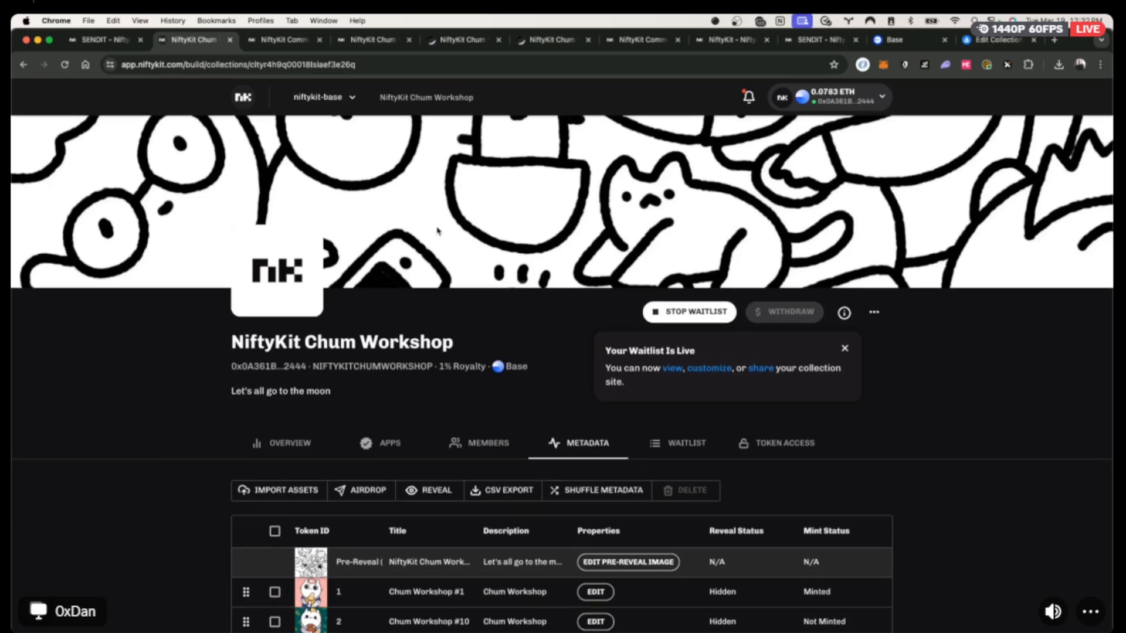
pyautogui.click(990, 41)
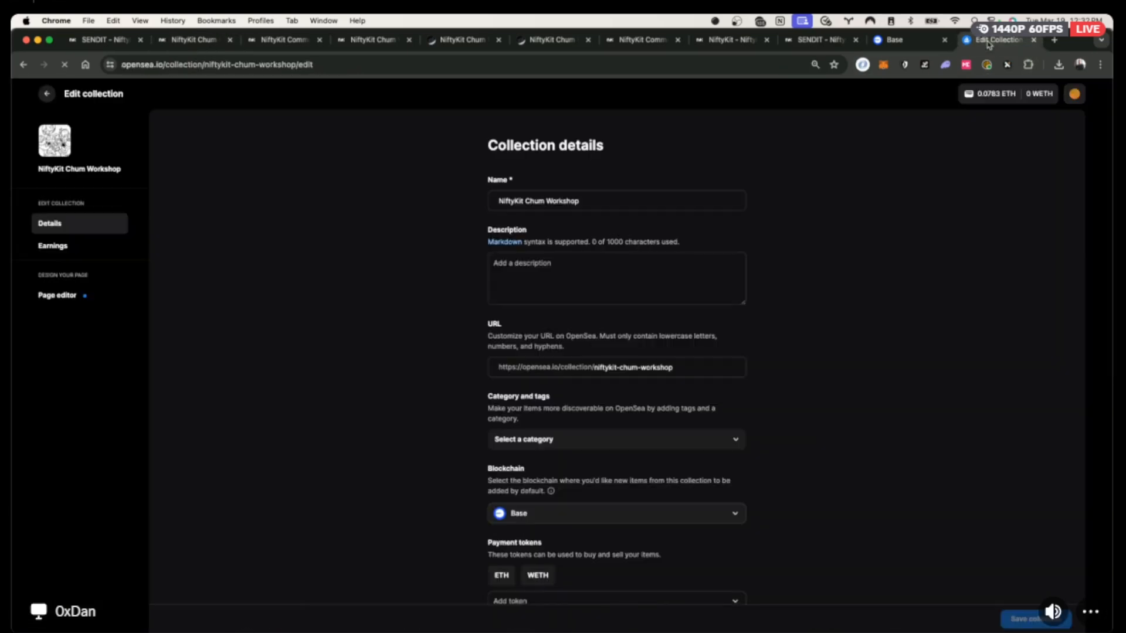
pyautogui.click(558, 273)
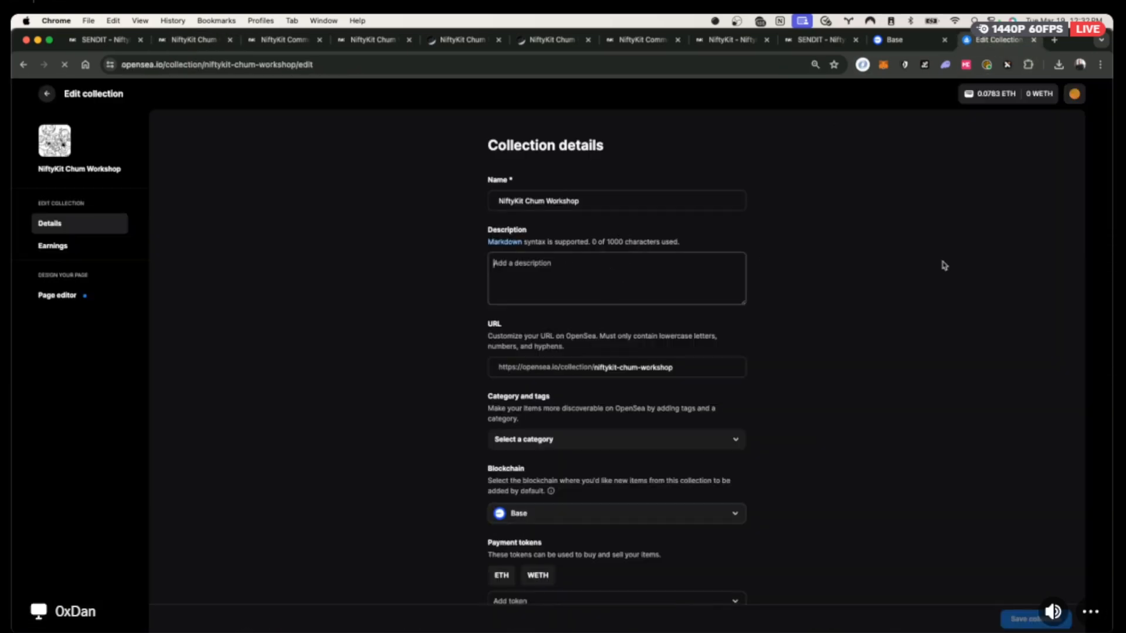
pyautogui.write("Let's Go")
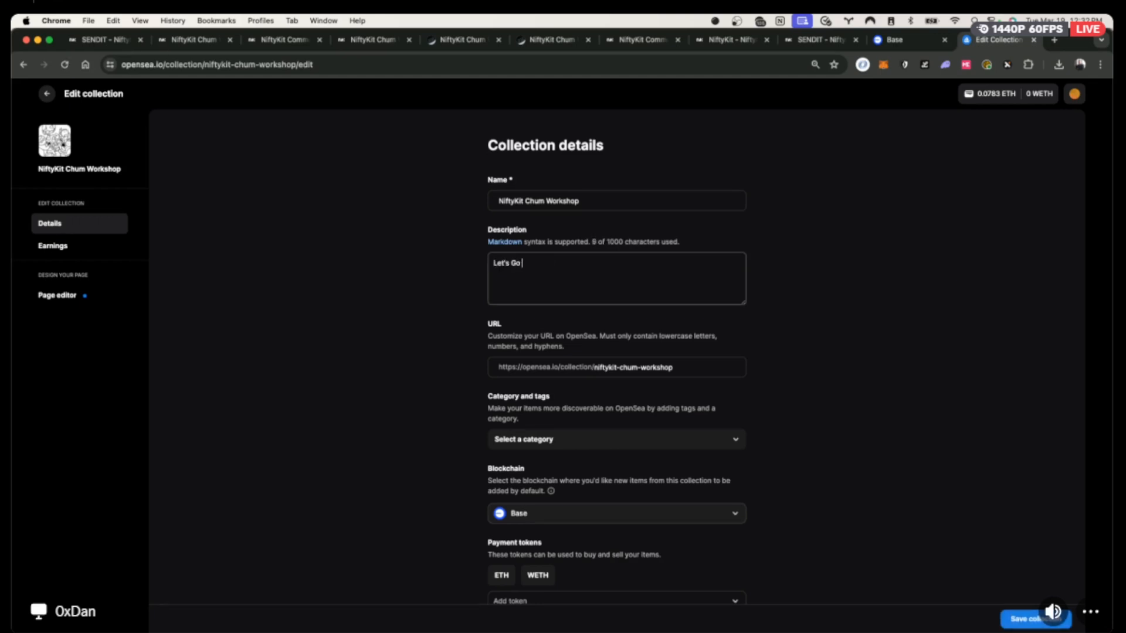
pyautogui.write(' Moon')
pyautogui.scroll(-3, 765, 443)
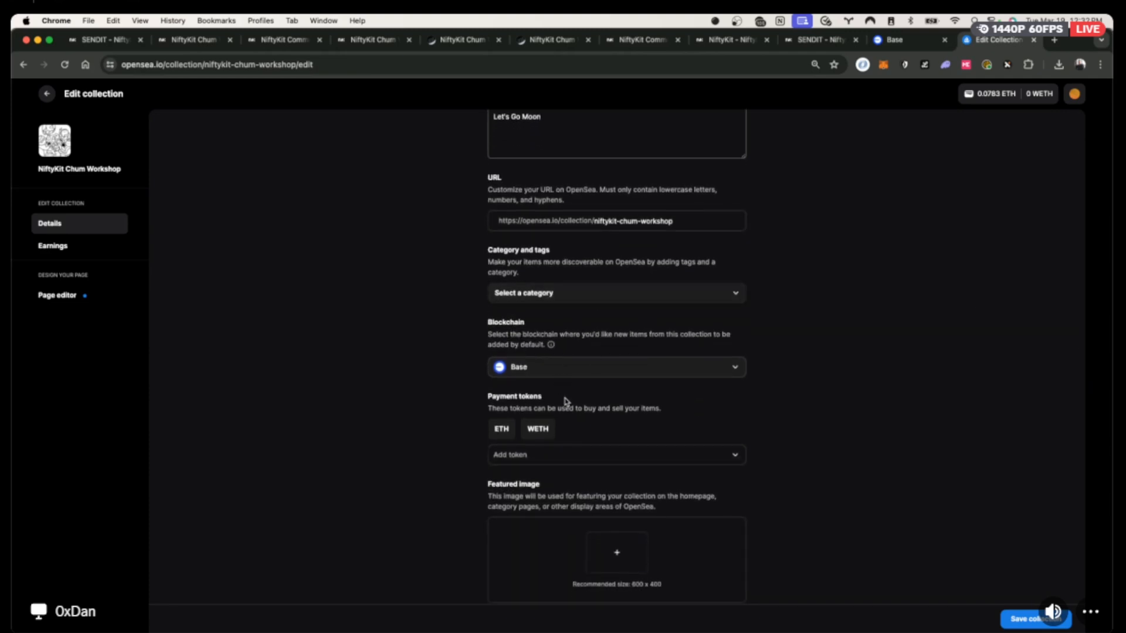
pyautogui.scroll(-3, 605, 463)
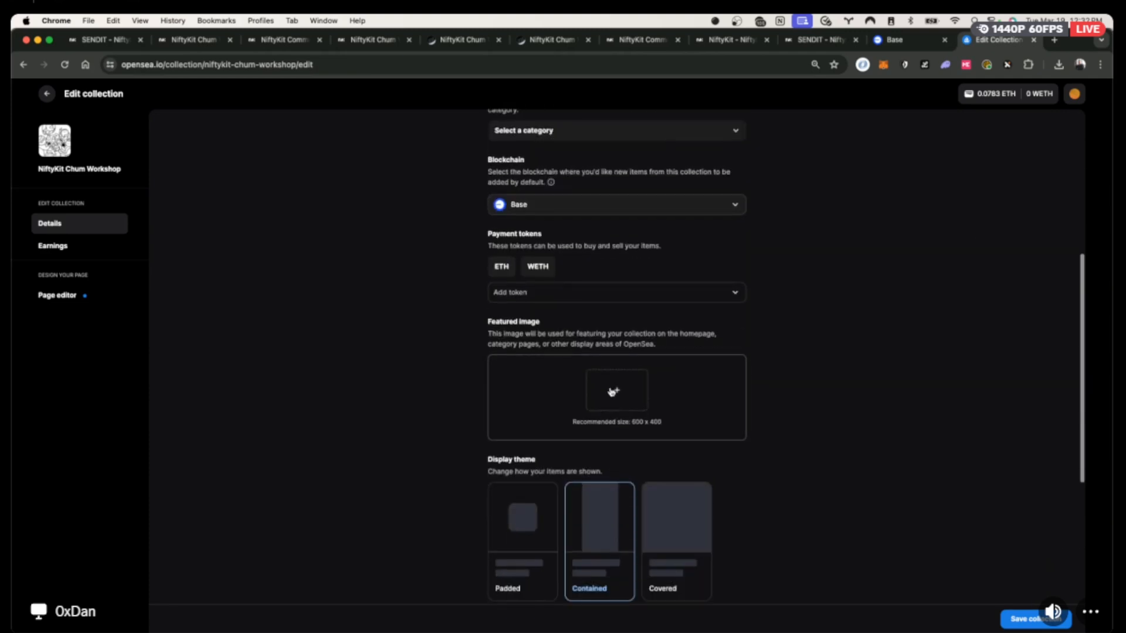
# Make prereveal.png the featured image and save the collection changes.
pyautogui.click(612, 392)
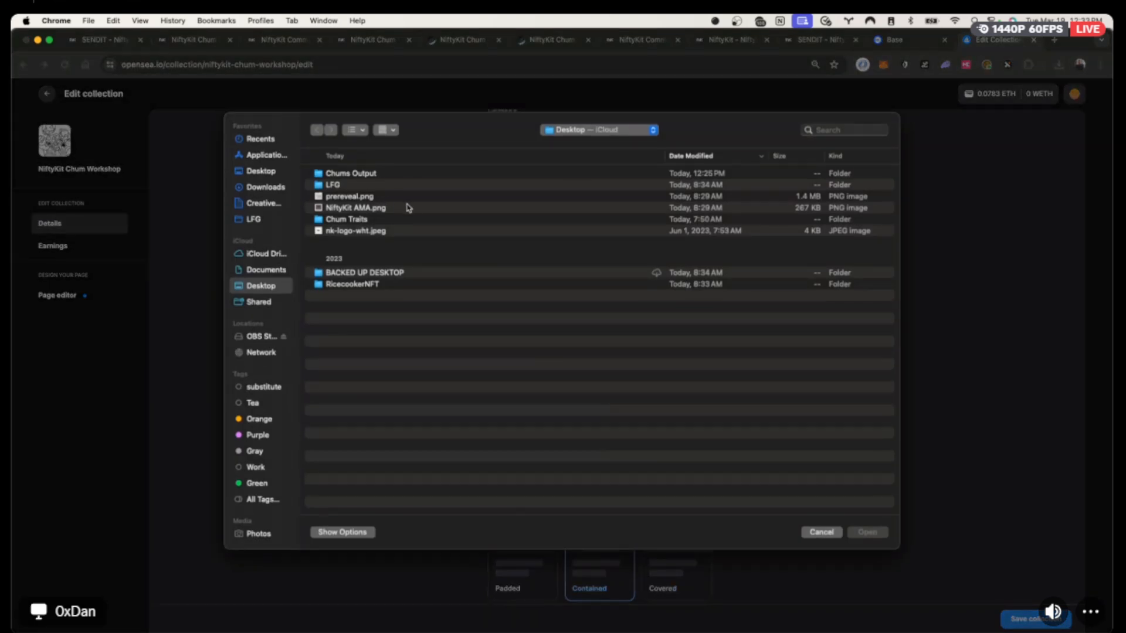
pyautogui.click(346, 197)
pyautogui.click(873, 534)
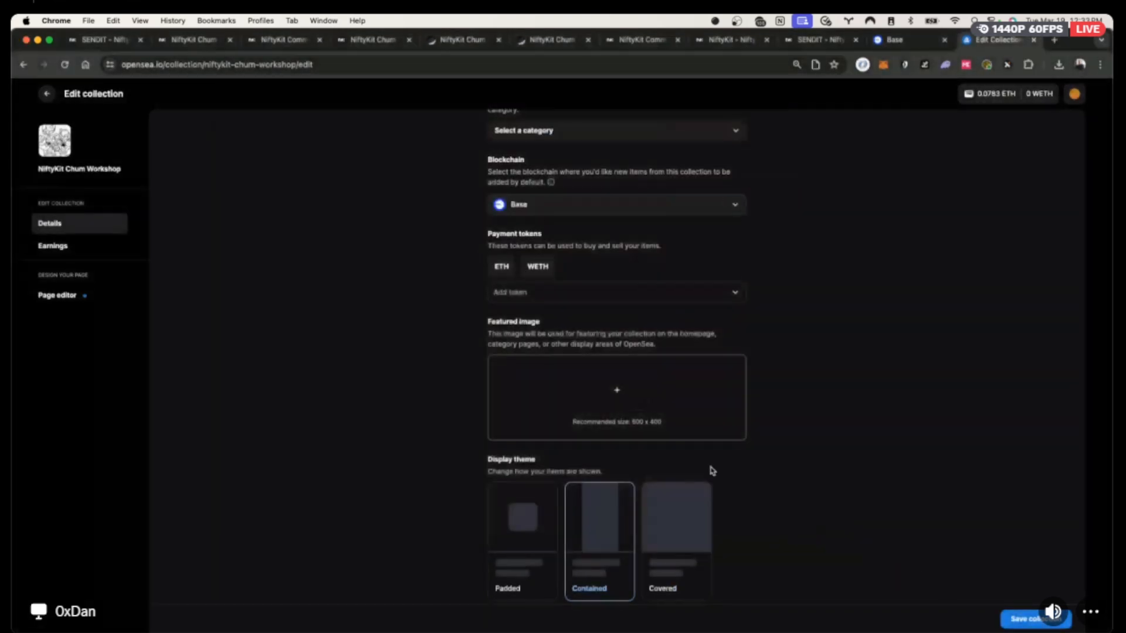
pyautogui.scroll(-4, 785, 450)
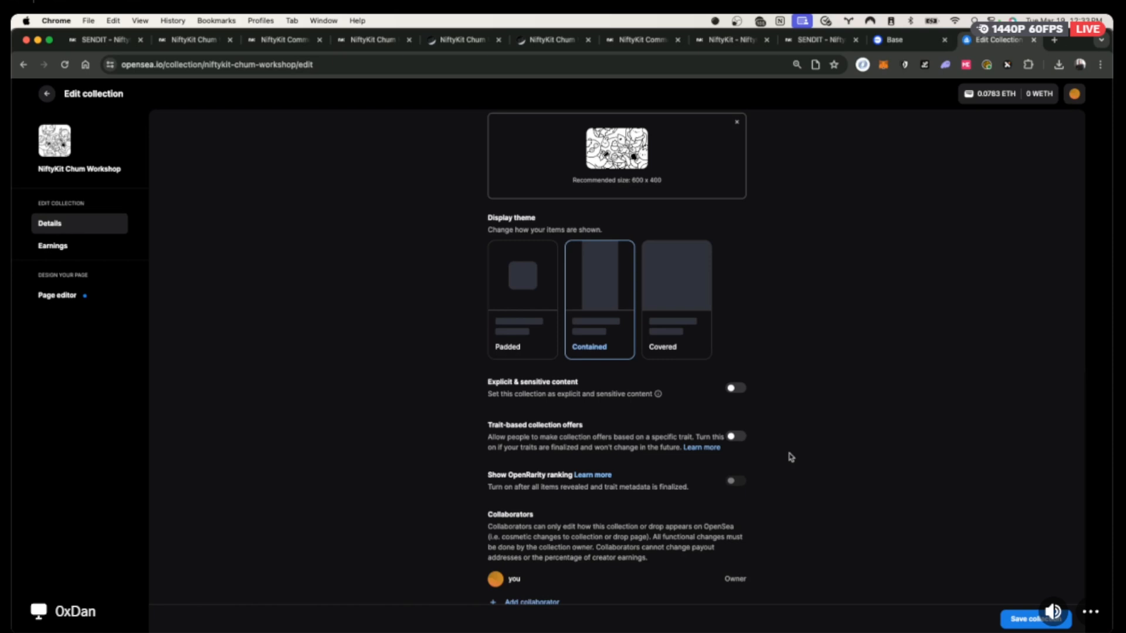
pyautogui.scroll(10, 605, 421)
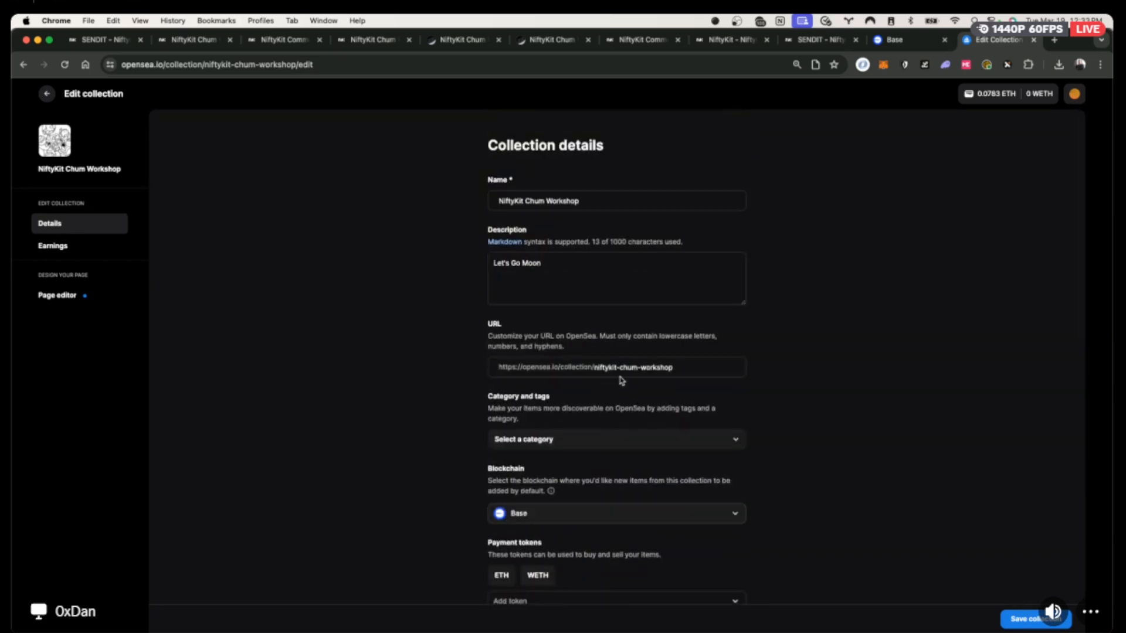
pyautogui.moveTo(593, 367); pyautogui.dragTo(693, 368)
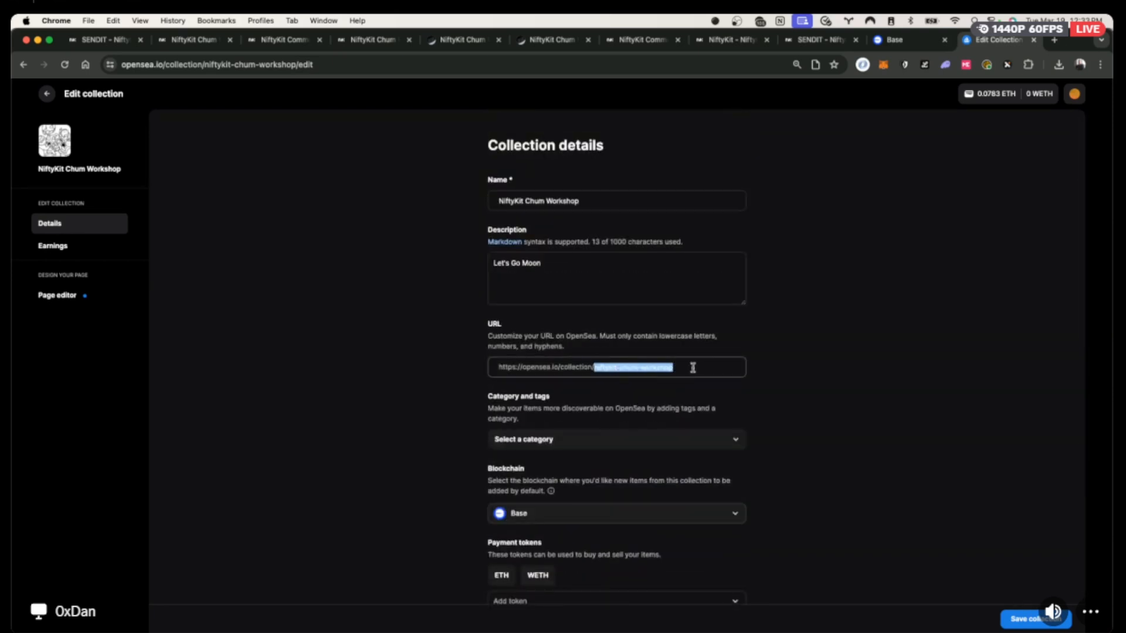
pyautogui.scroll(-1, 761, 447)
pyautogui.scroll(-8, 760, 446)
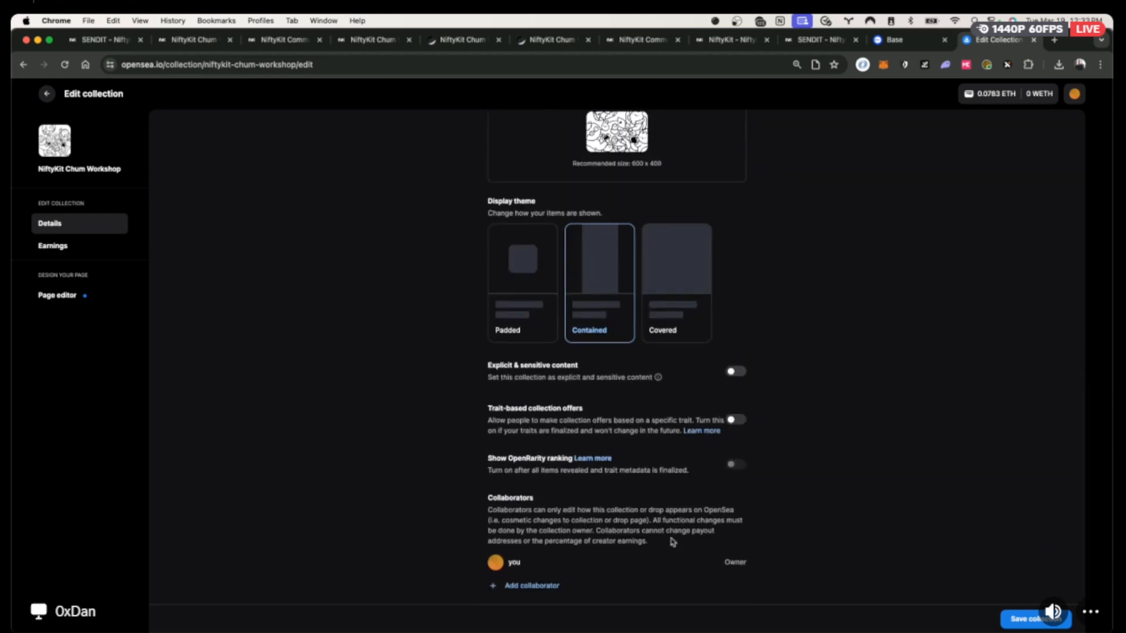
pyautogui.click(1027, 620)
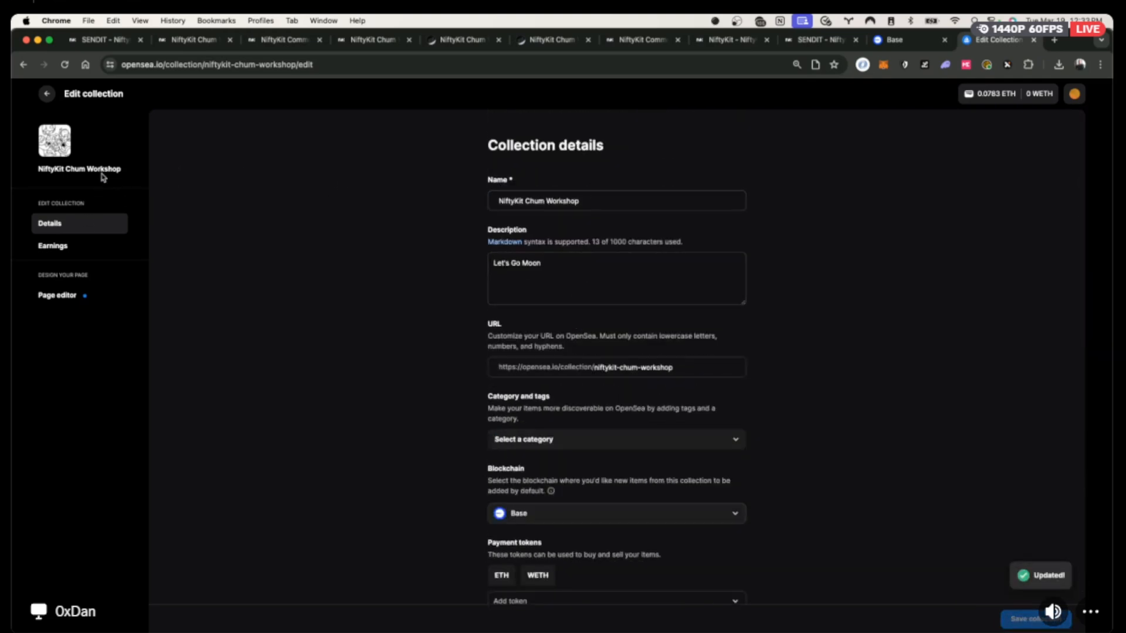
pyautogui.click(69, 247)
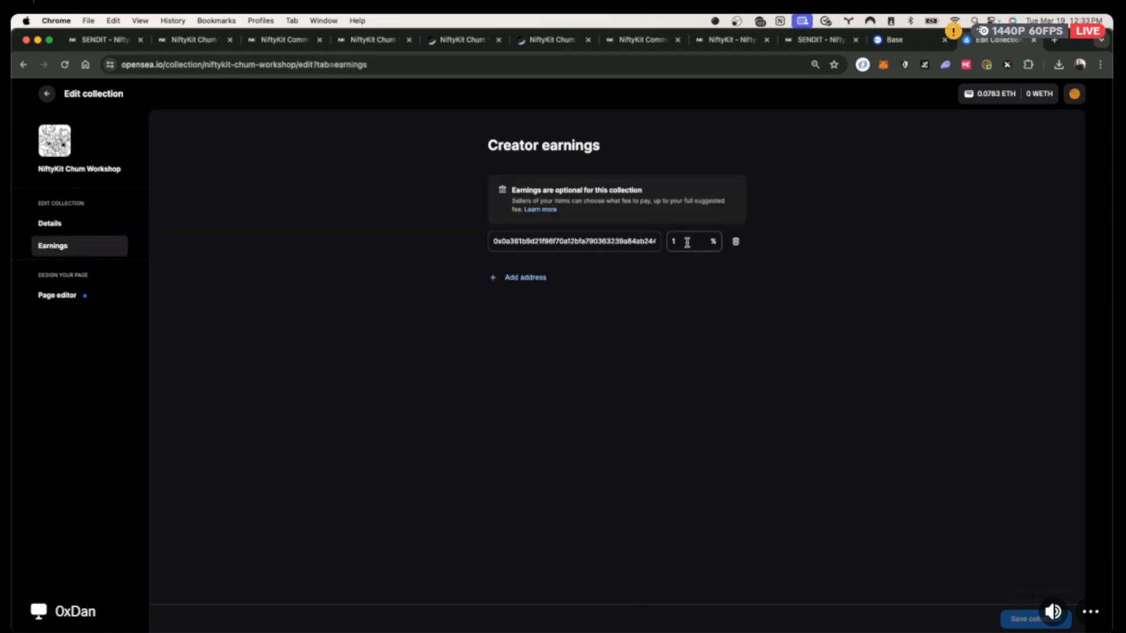
# Exit OpenSea's collection editor, close its tab, and return to the NiftyKit Chum Workshop metadata.
pyautogui.click(63, 298)
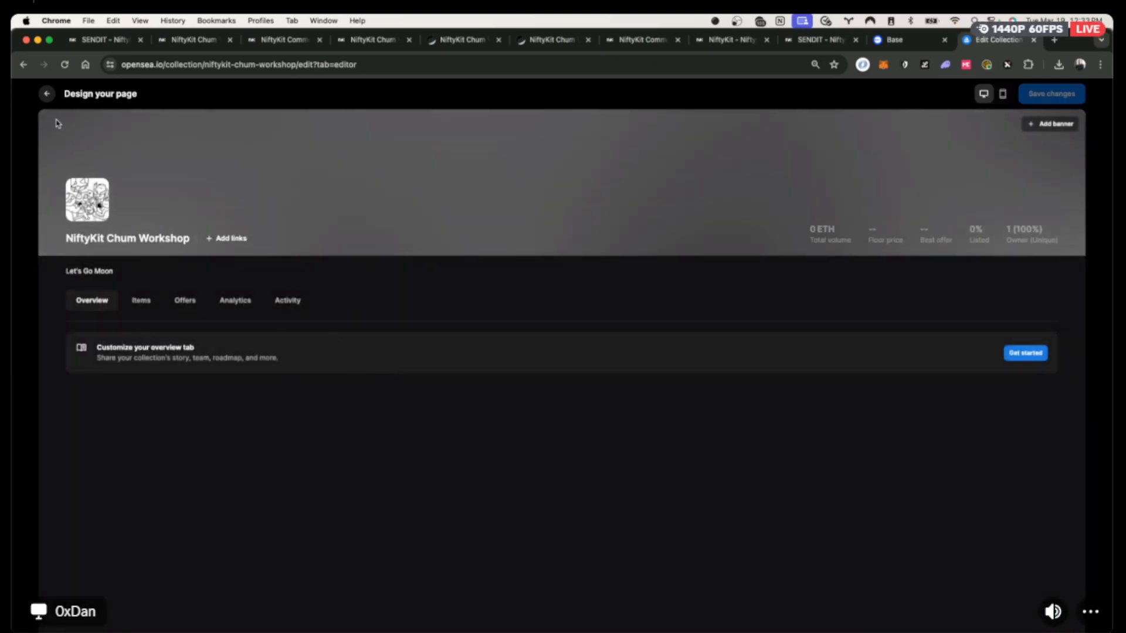
pyautogui.click(46, 94)
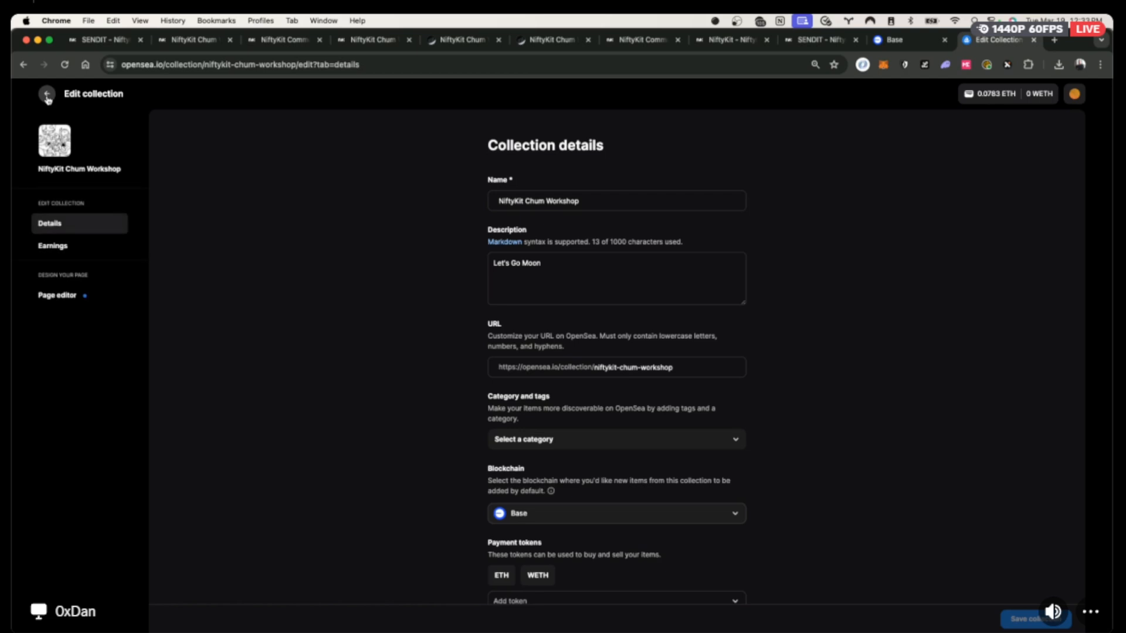
pyautogui.click(46, 96)
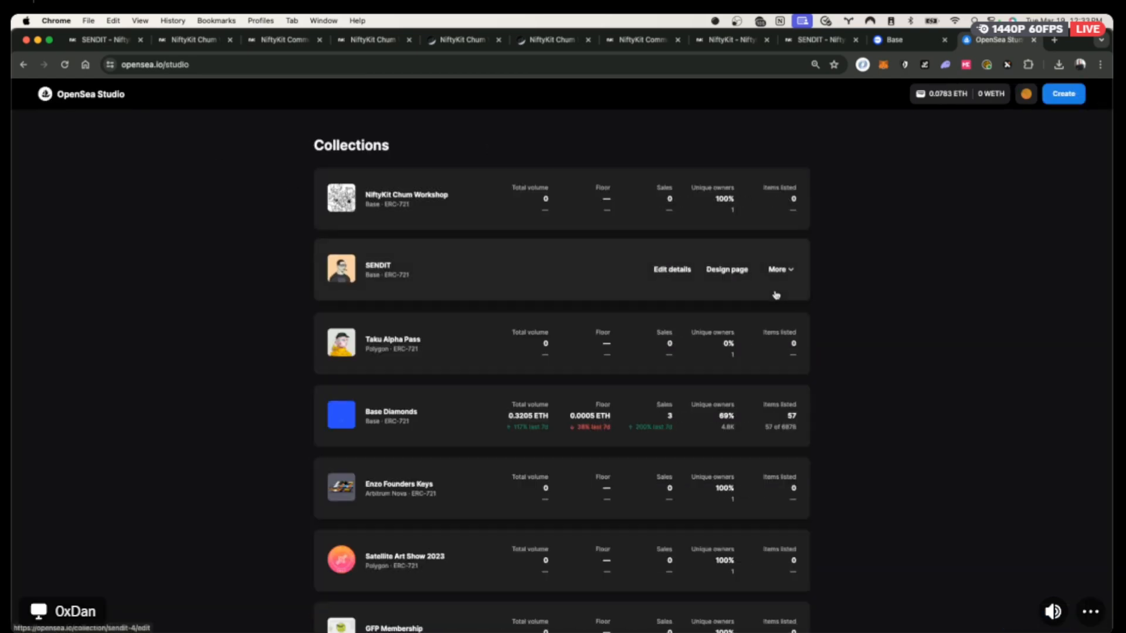
pyautogui.press('super+w')
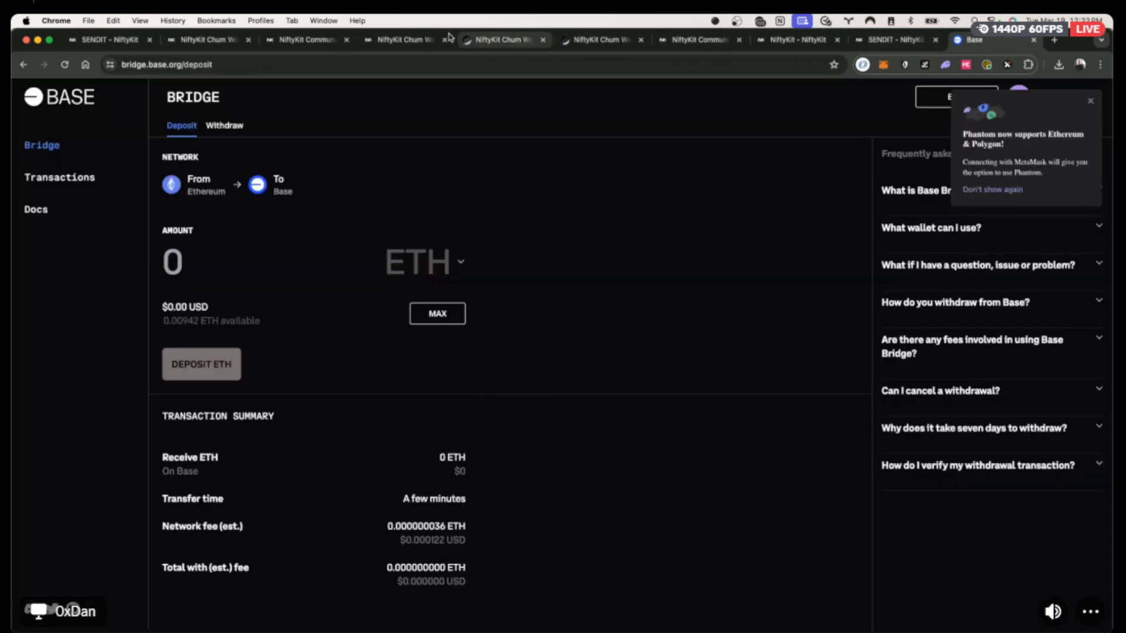
pyautogui.click(200, 41)
pyautogui.scroll(-3, 411, 298)
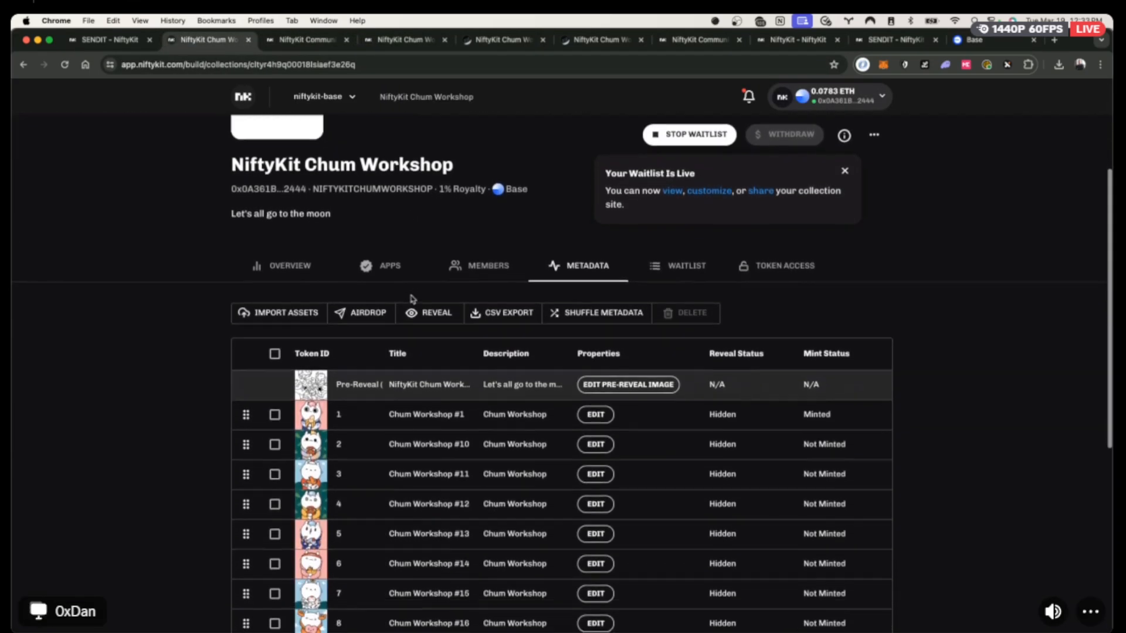
# Review the Chum Workshop overview, then switch to and reload the Community Pass collection.
pyautogui.scroll(3, 411, 298)
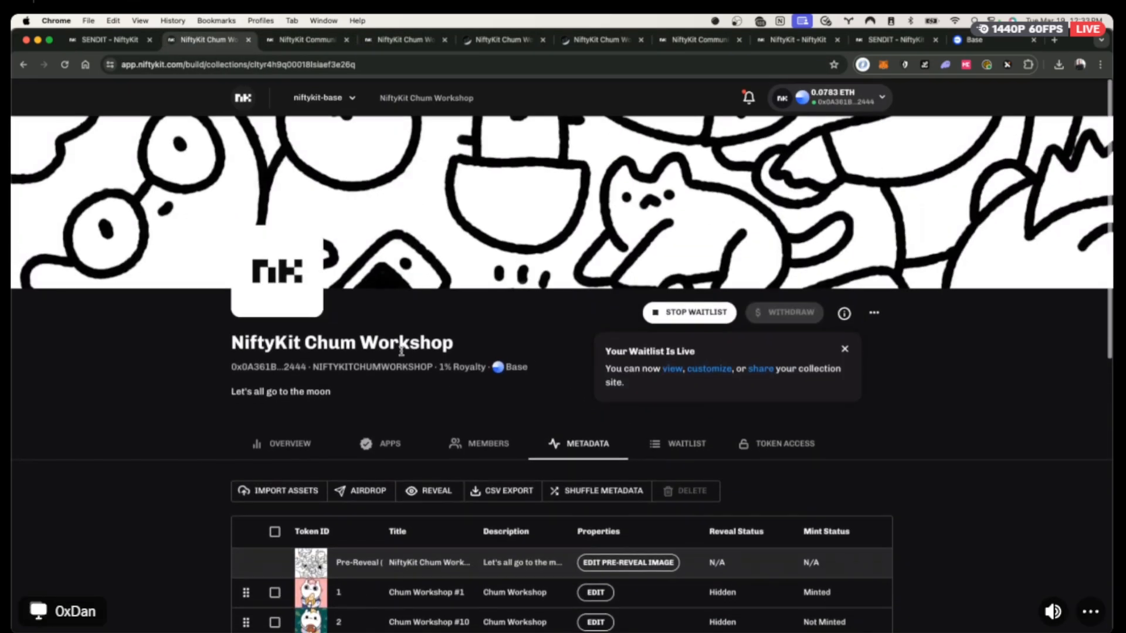
pyautogui.click(301, 448)
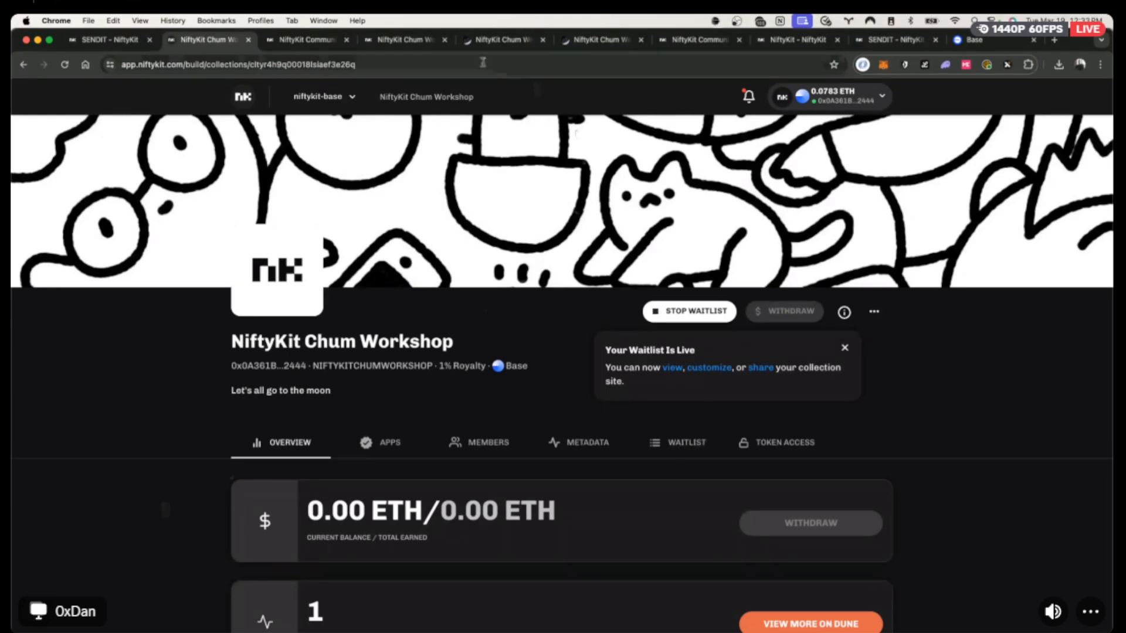
pyautogui.click(304, 43)
pyautogui.scroll(-2, 579, 431)
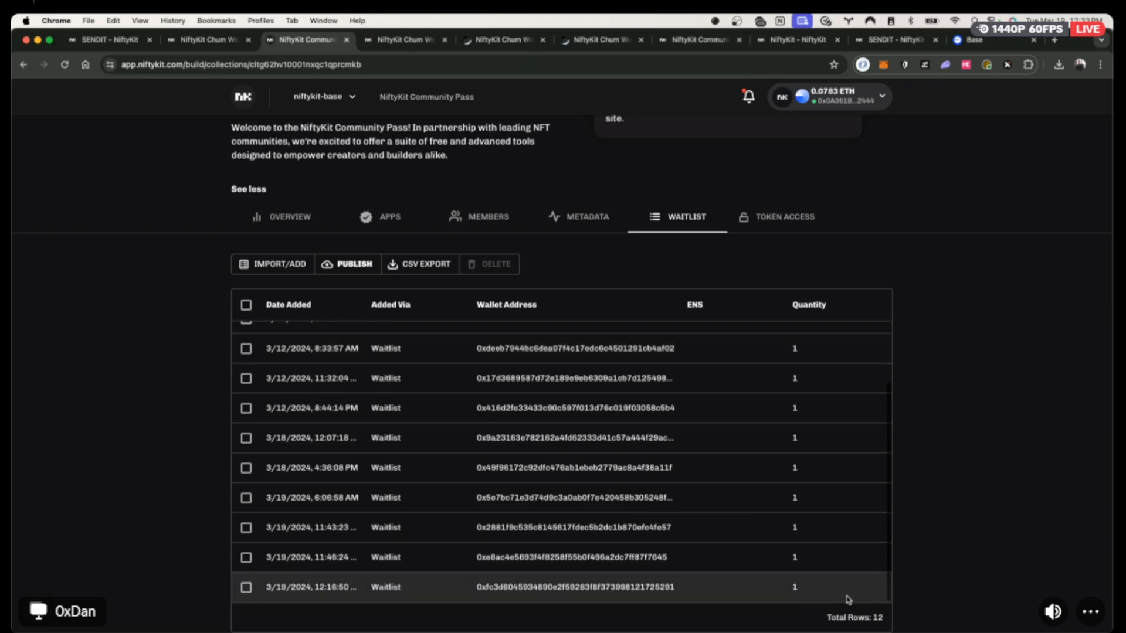
pyautogui.press('super+r')
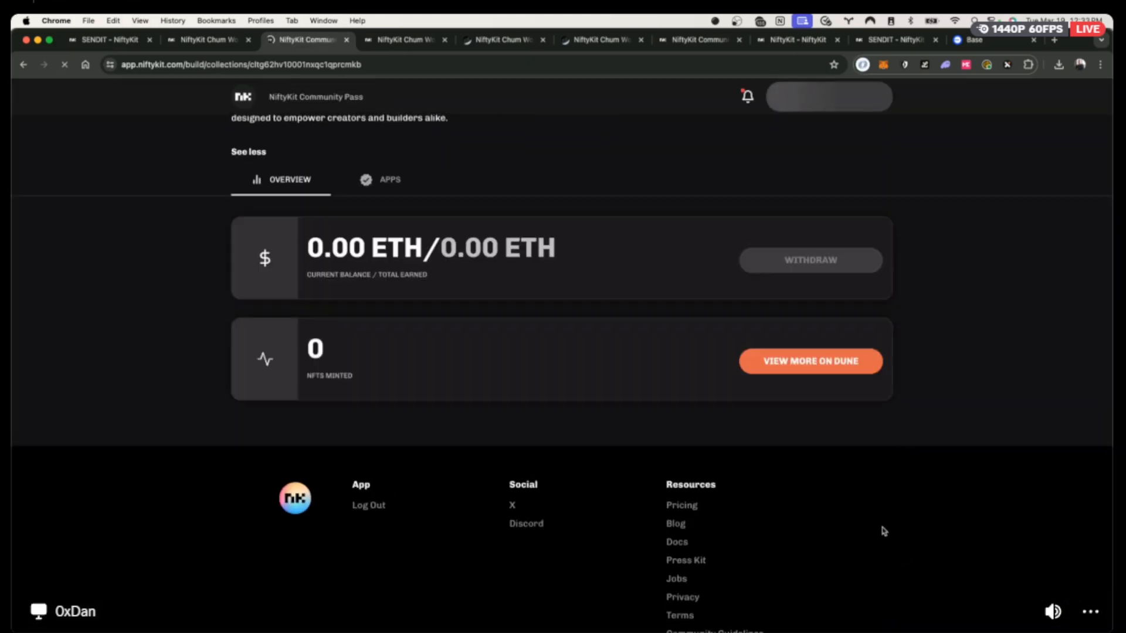
# Export the Community Pass waitlist as a CSV and open the downloaded file.
pyautogui.click(679, 216)
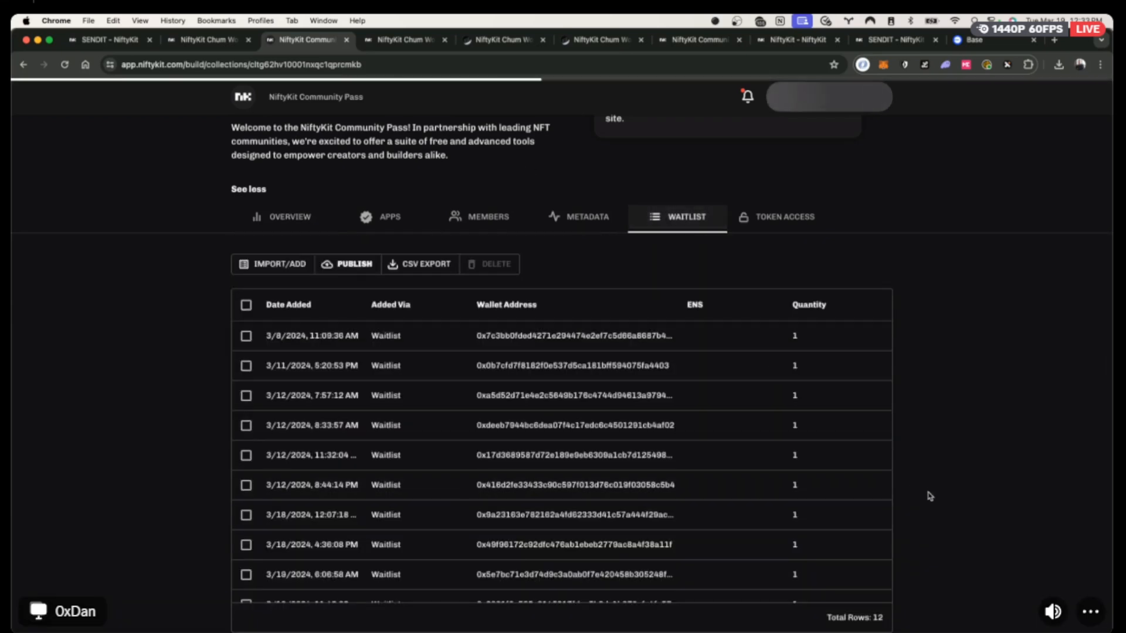
pyautogui.scroll(-5, 839, 422)
pyautogui.scroll(2, 887, 516)
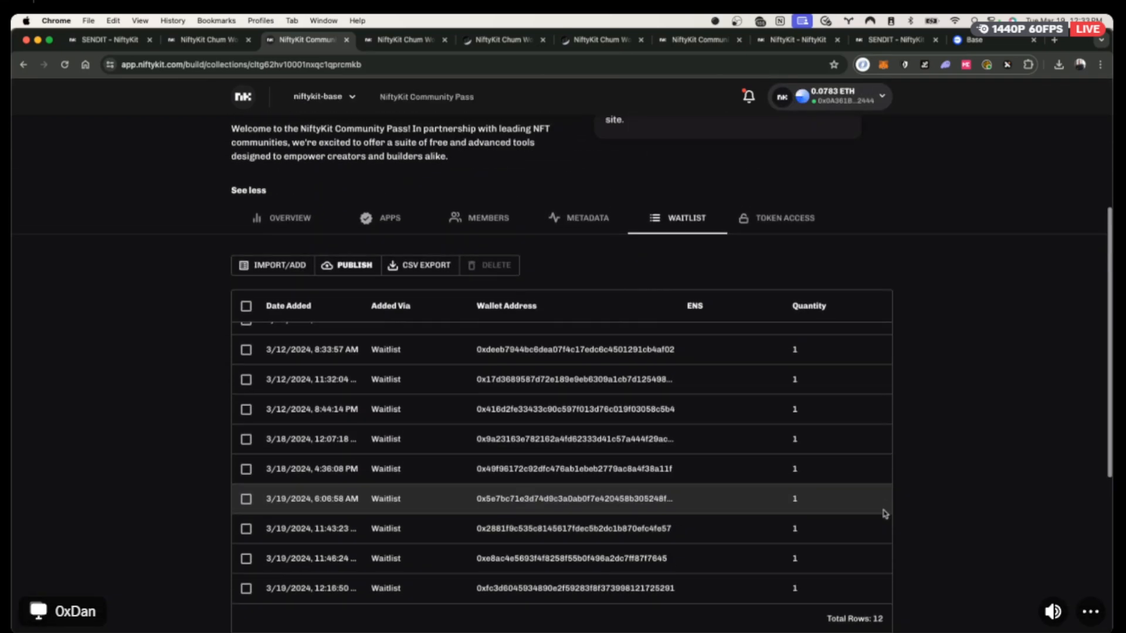
pyautogui.click(414, 267)
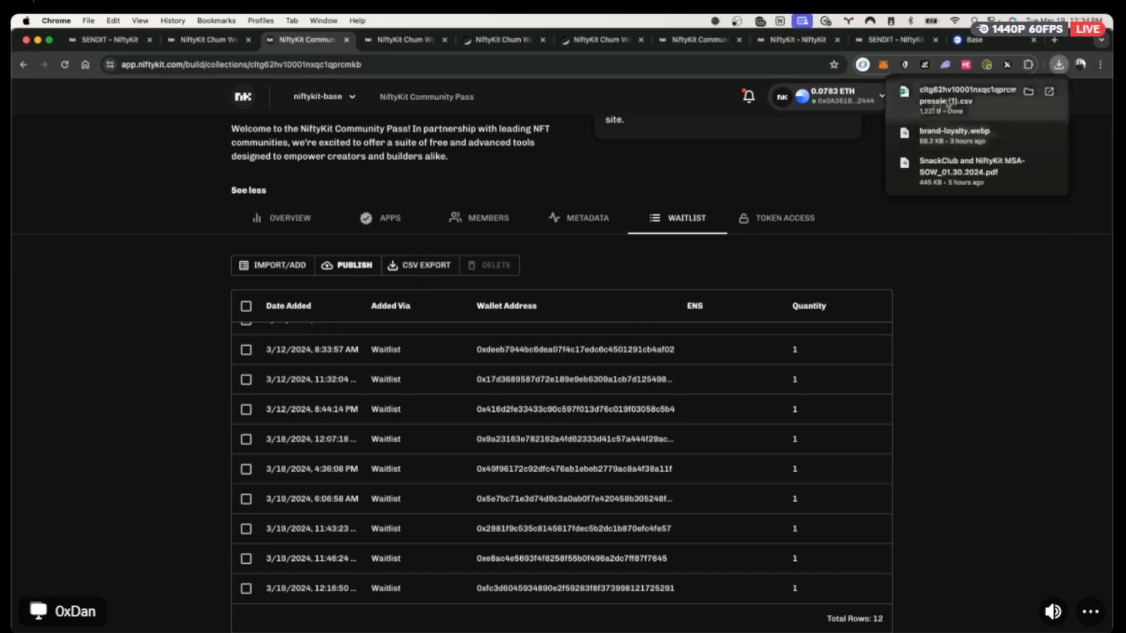
pyautogui.click(948, 103)
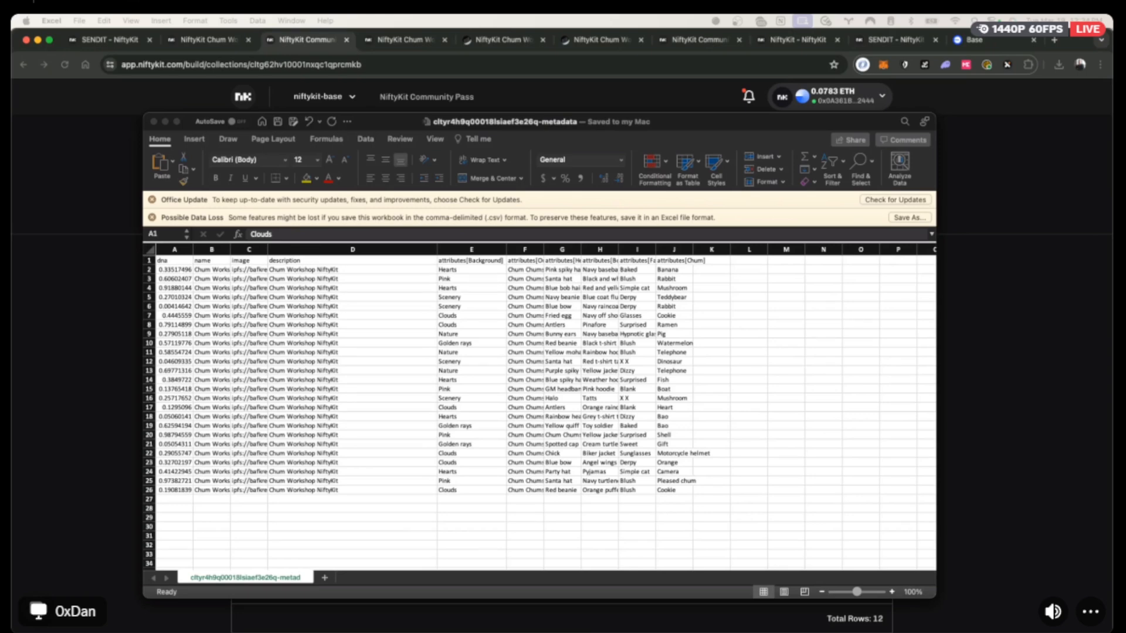
# Bring the NiftyKit Community Pass waitlist of 12 wallets back in front of Excel.
pyautogui.click(76, 203)
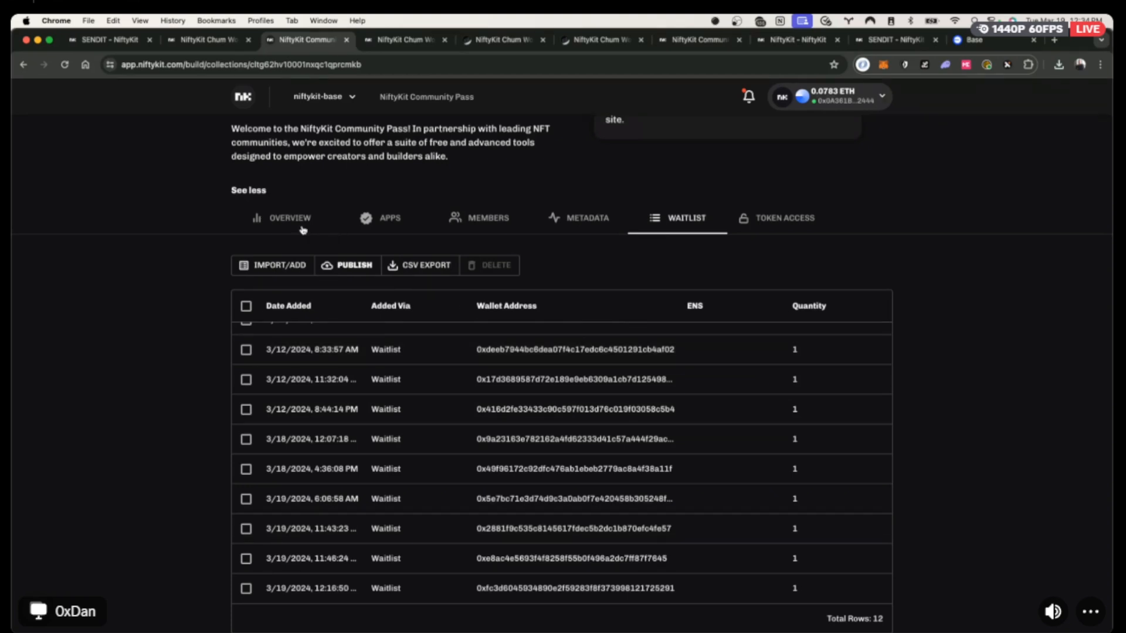
# Start a one-at-a-time presale list entry, then cancel it without changes.
pyautogui.click(284, 267)
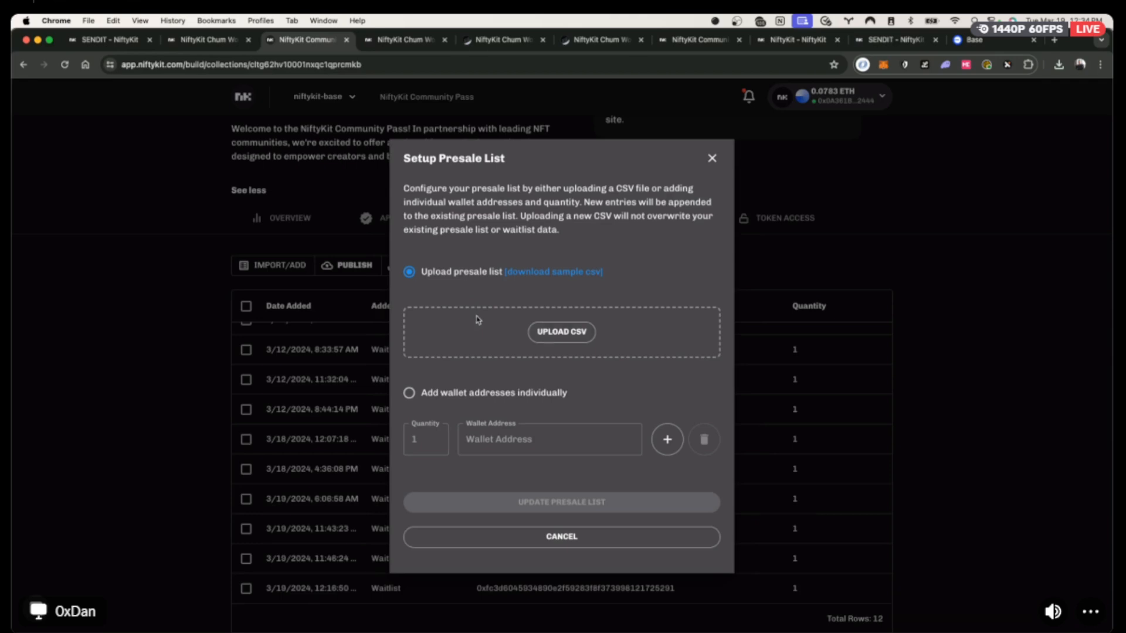
pyautogui.click(408, 393)
pyautogui.click(433, 434)
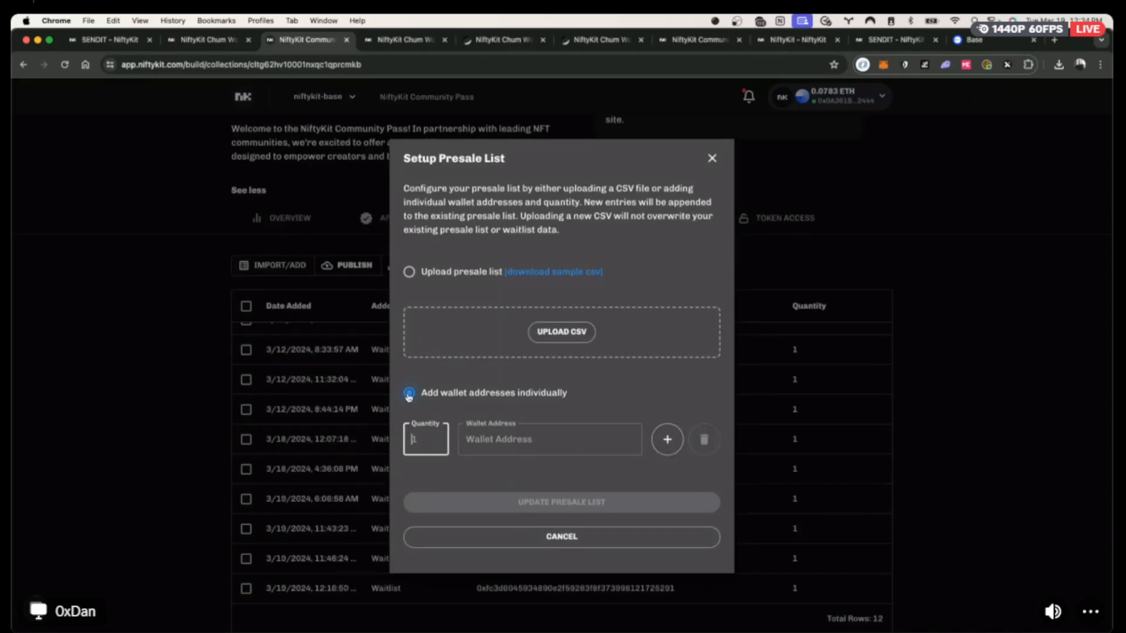
pyautogui.click(489, 443)
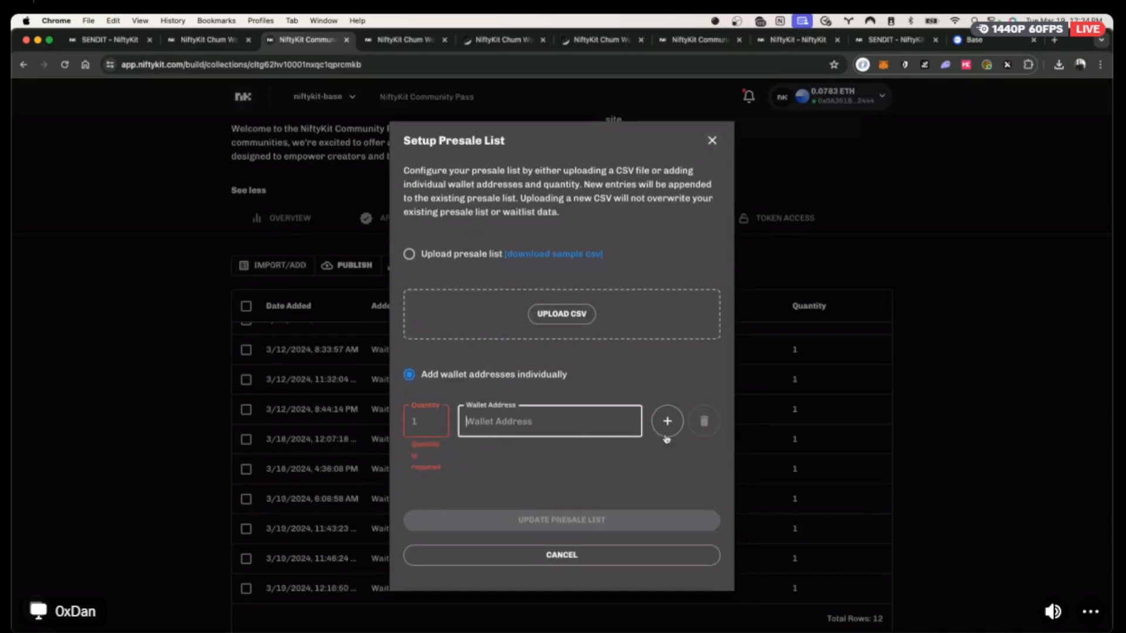
pyautogui.click(712, 143)
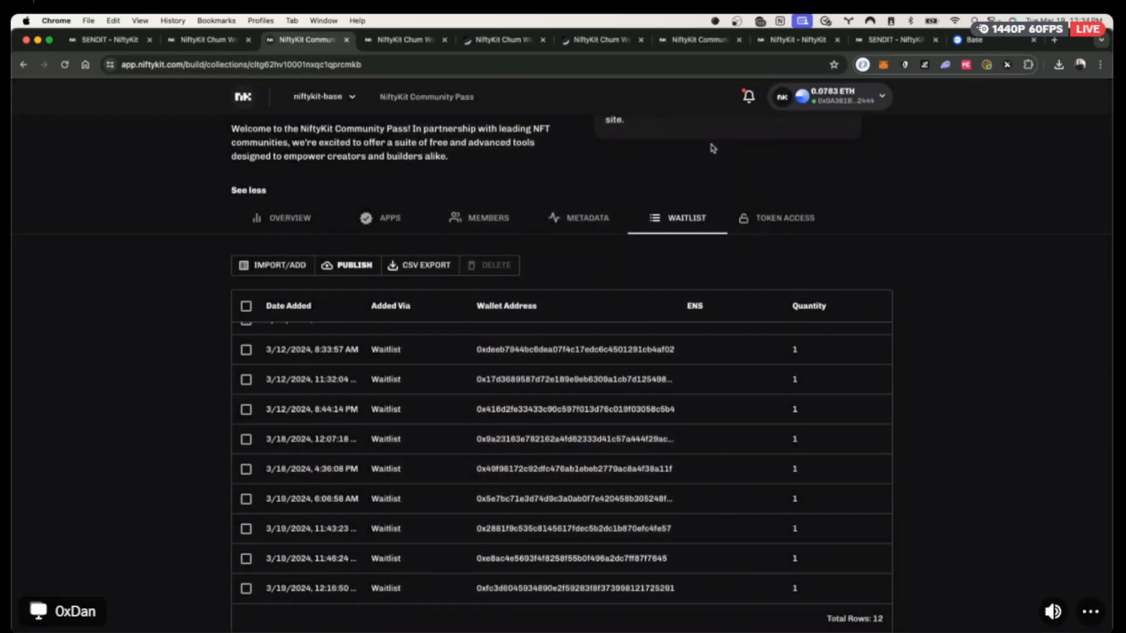
# From Chum Workshop's metadata table, start an airdrop, then download and open the batch sample CSV.
pyautogui.scroll(4, 592, 321)
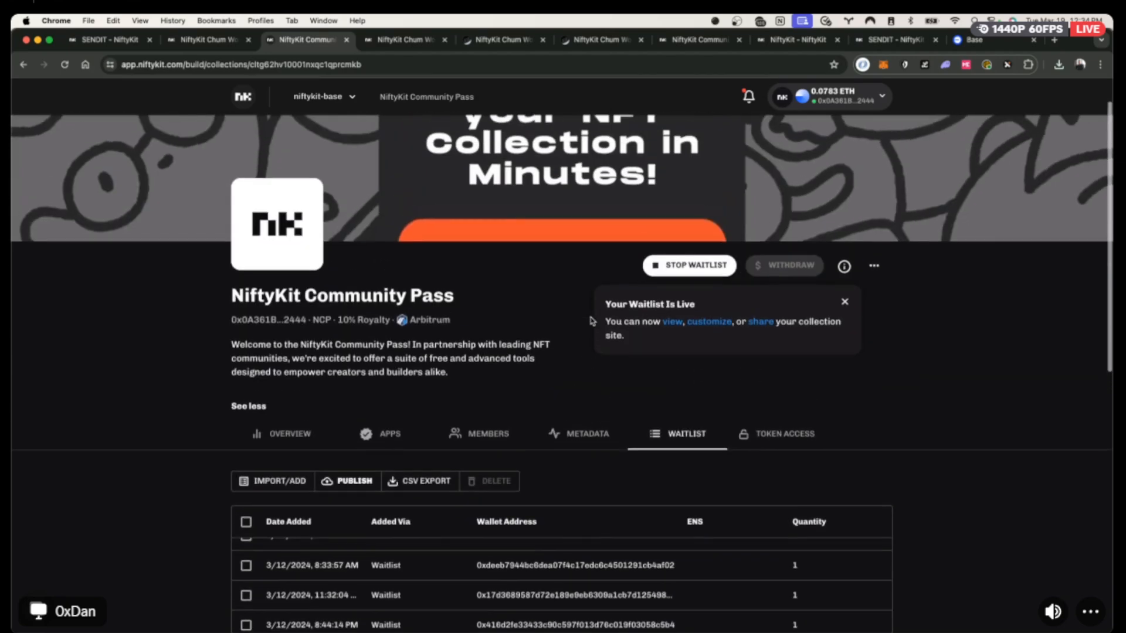
pyautogui.click(204, 42)
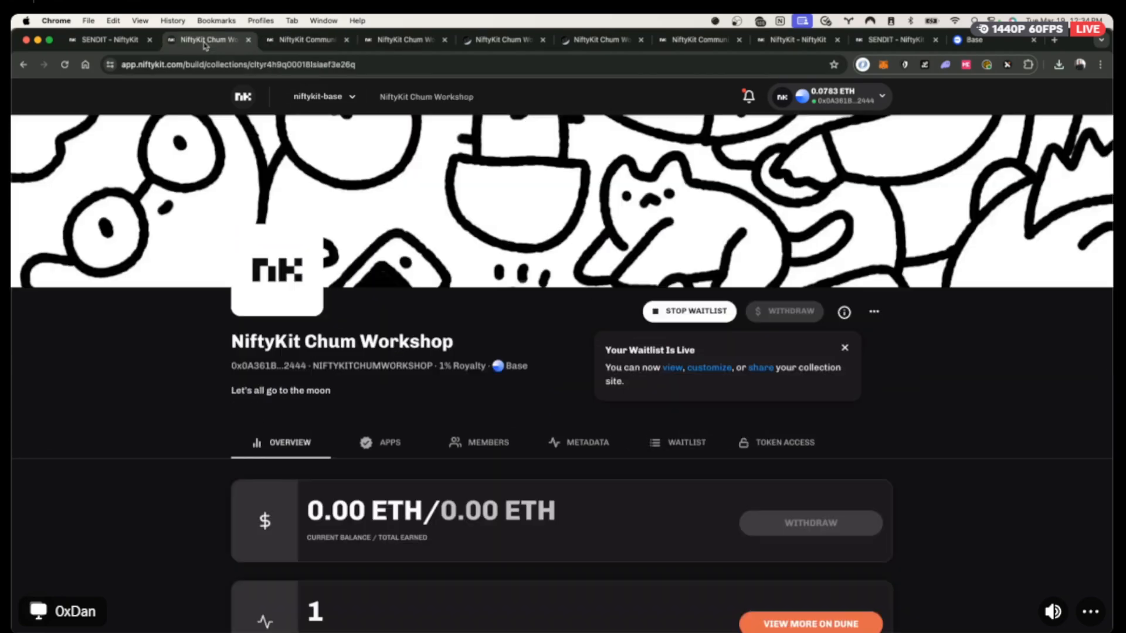
pyautogui.scroll(-3, 485, 445)
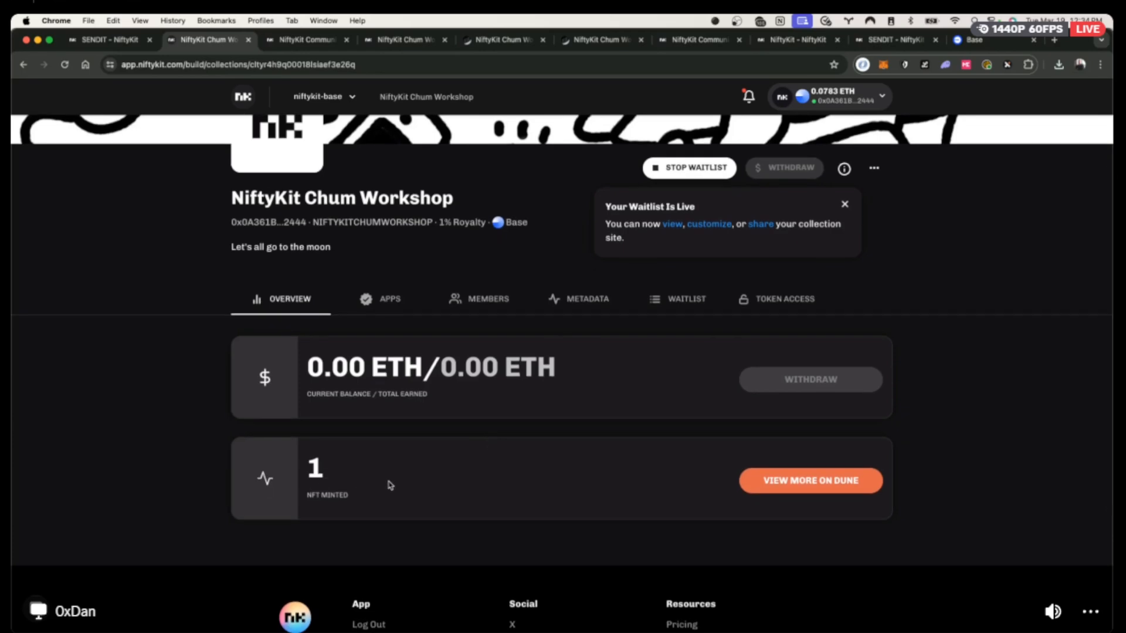
pyautogui.scroll(2, 562, 430)
pyautogui.click(589, 391)
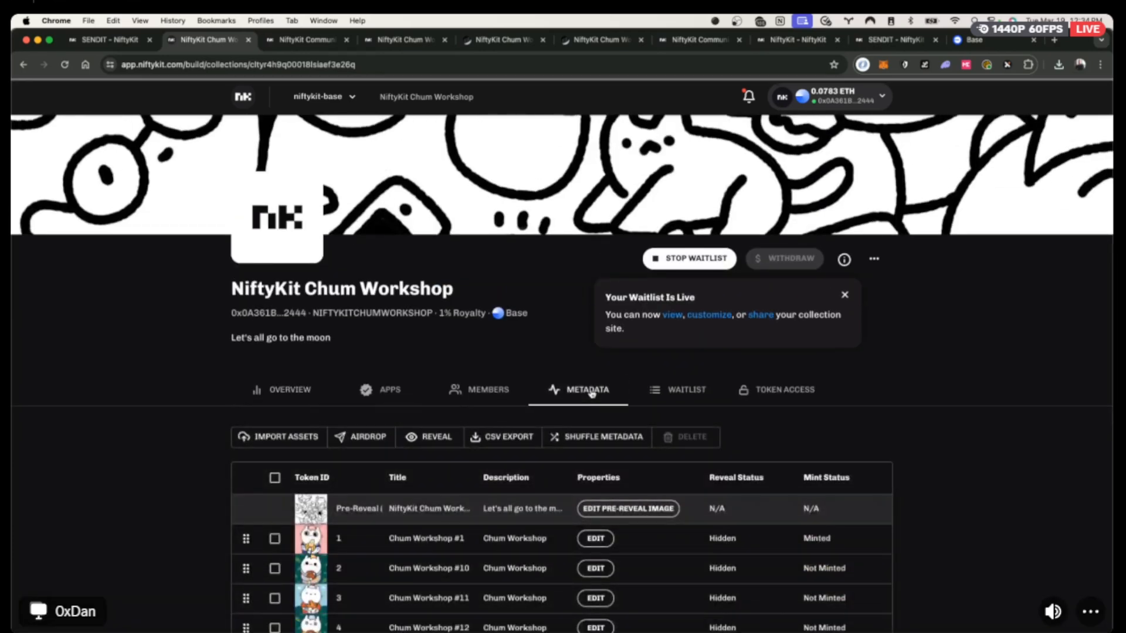
pyautogui.click(361, 437)
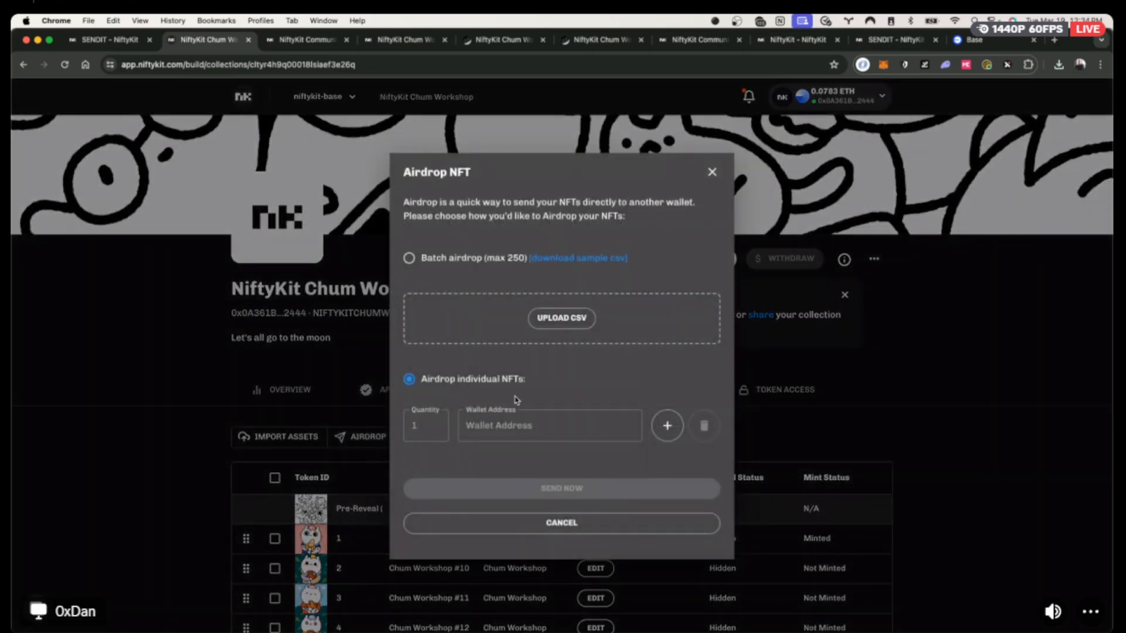
pyautogui.click(582, 258)
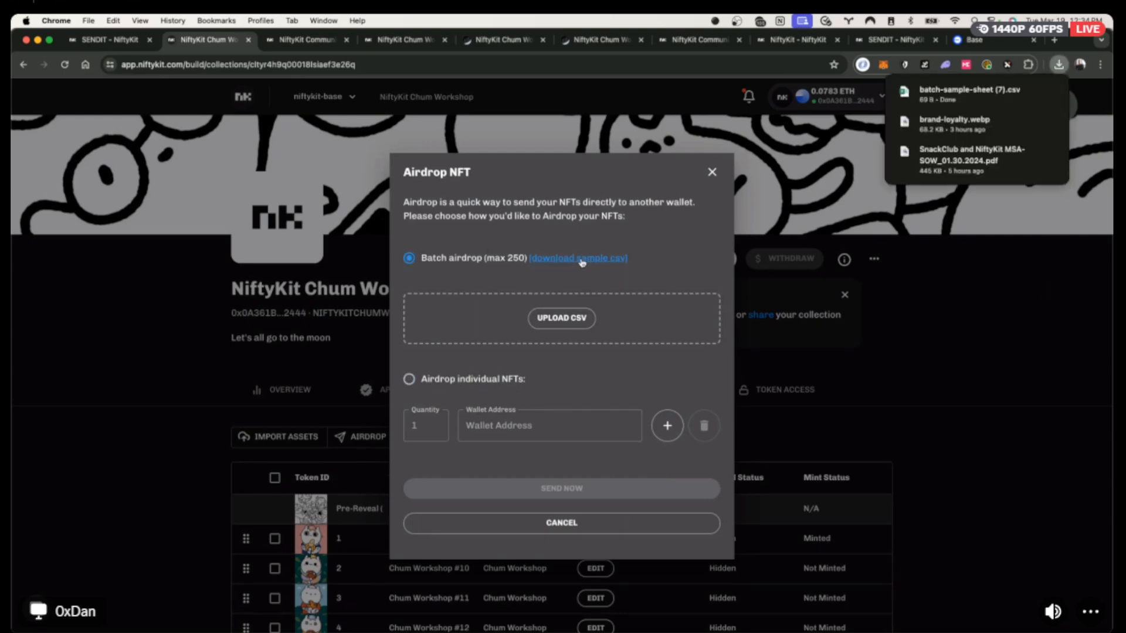
pyautogui.click(969, 96)
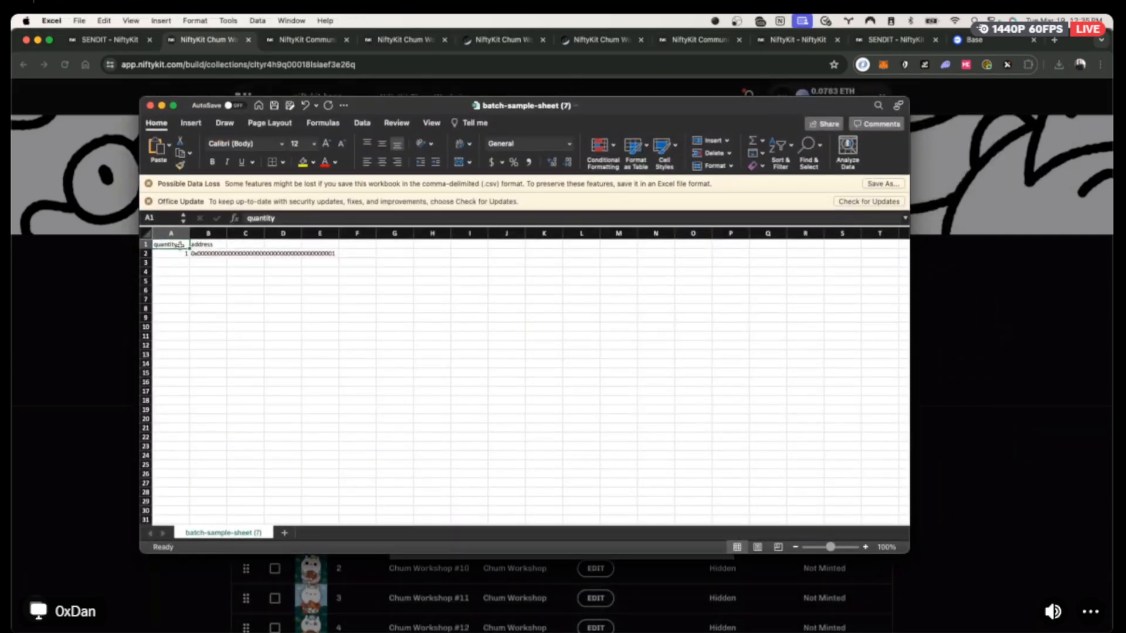
# Paste the 12 waitlist wallet addresses into column B starting at B2.
pyautogui.click(205, 254)
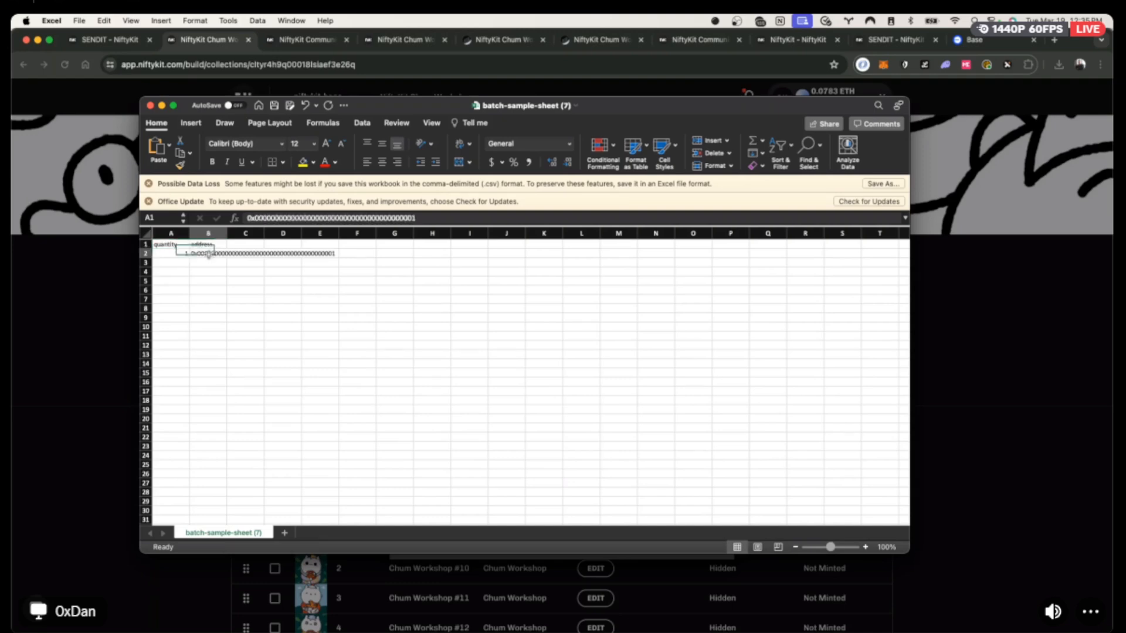
pyautogui.press('super+Tab')
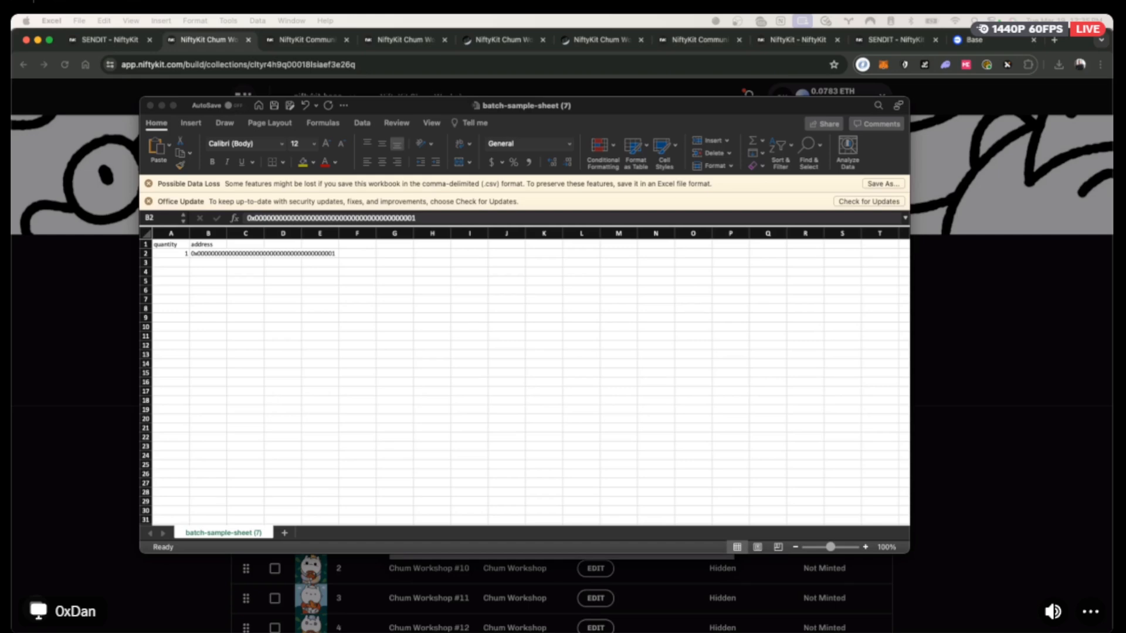
pyautogui.press('super+c')
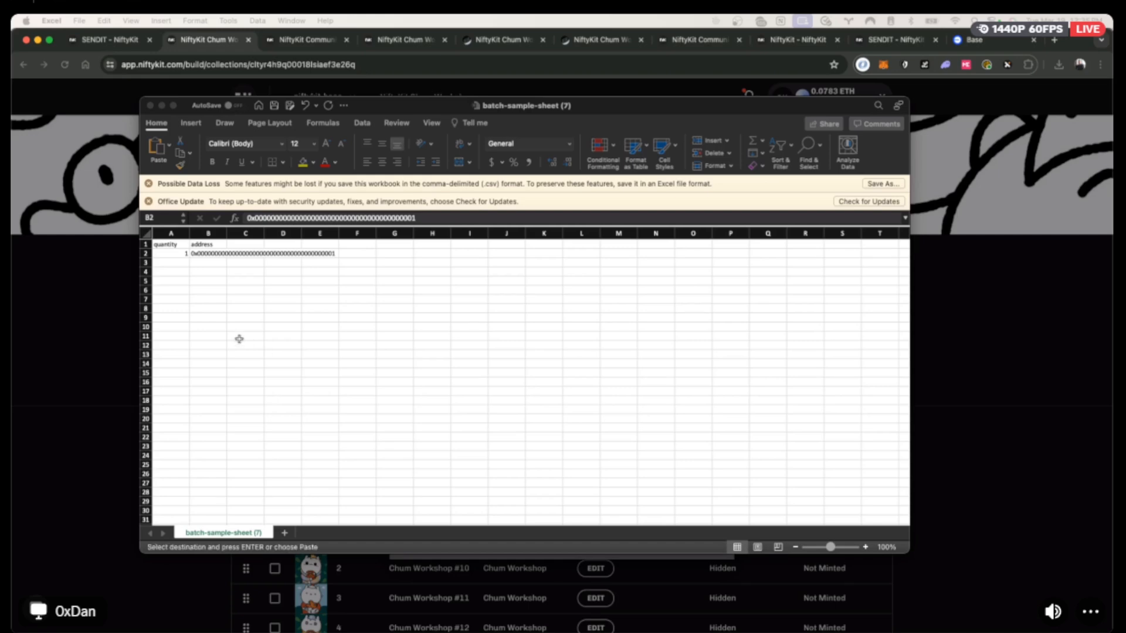
pyautogui.click(213, 254)
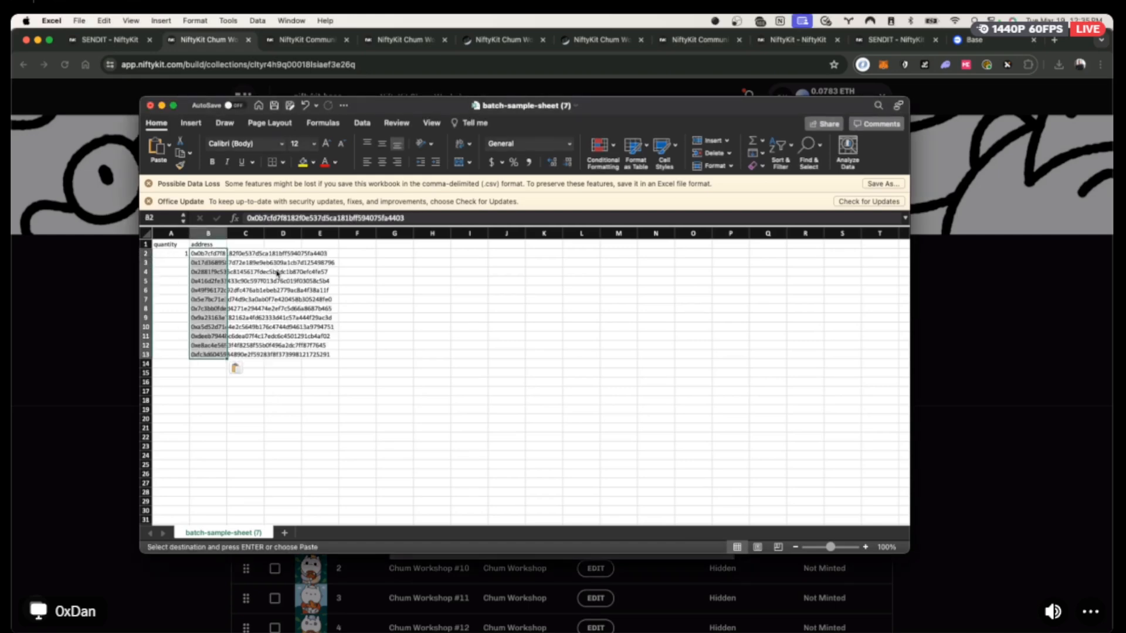
pyautogui.press('super+v')
# Fill quantities A2:A13 with 1, then cancel NiftyKit's Airdrop dialog.
pyautogui.moveTo(173, 254); pyautogui.dragTo(176, 355)
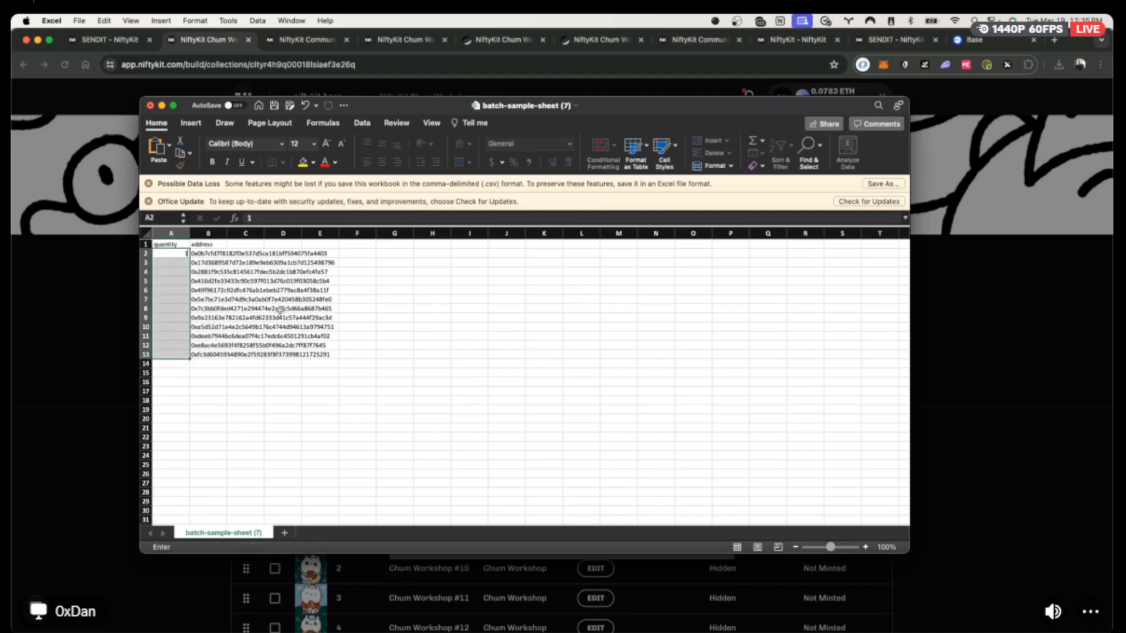
pyautogui.moveTo(176, 254); pyautogui.dragTo(183, 355)
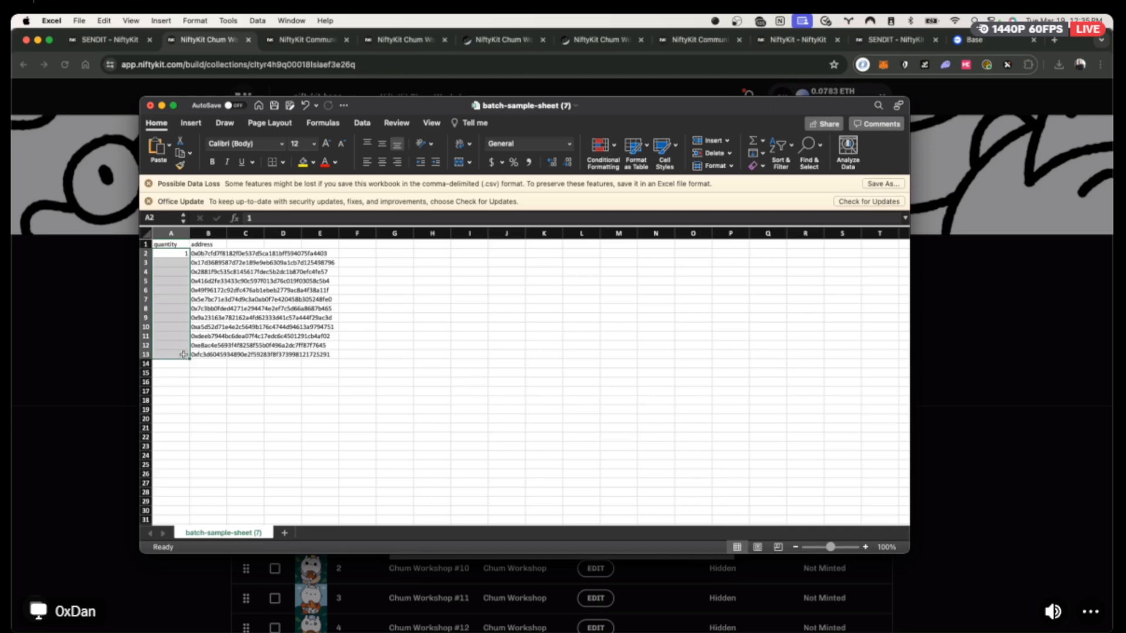
pyautogui.click(266, 364)
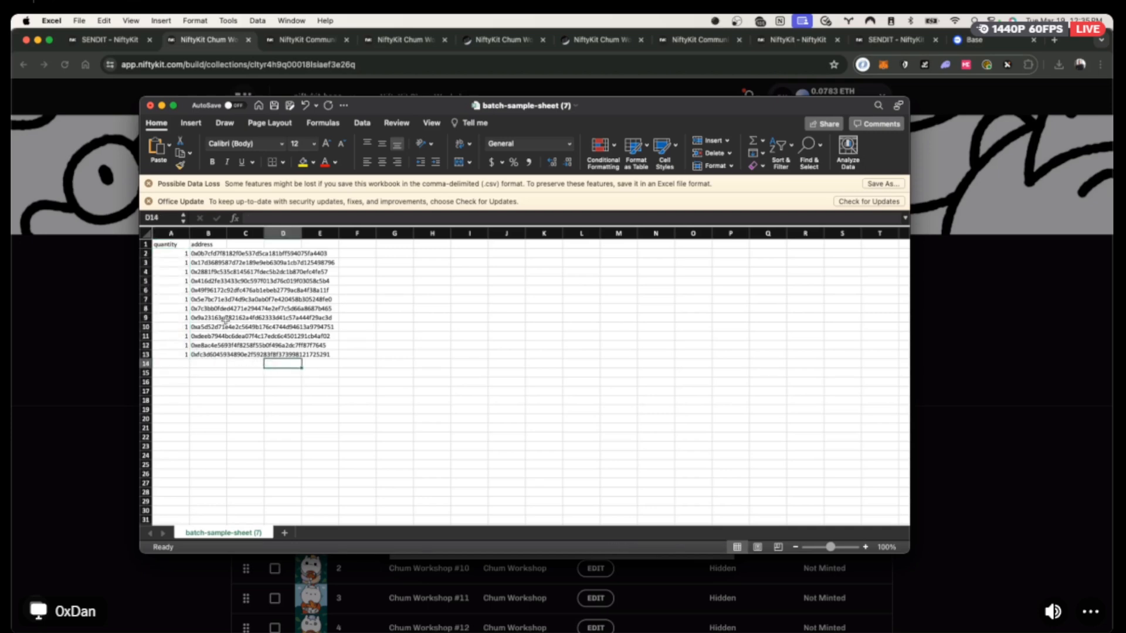
pyautogui.click(185, 254)
pyautogui.click(209, 254)
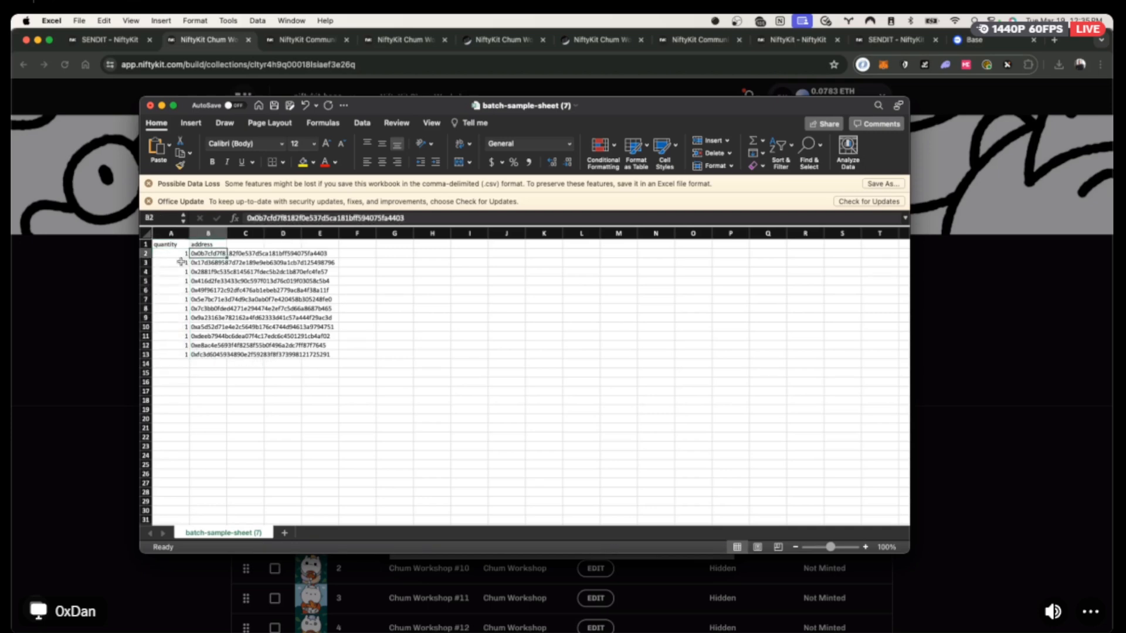
pyautogui.moveTo(178, 254); pyautogui.dragTo(210, 354)
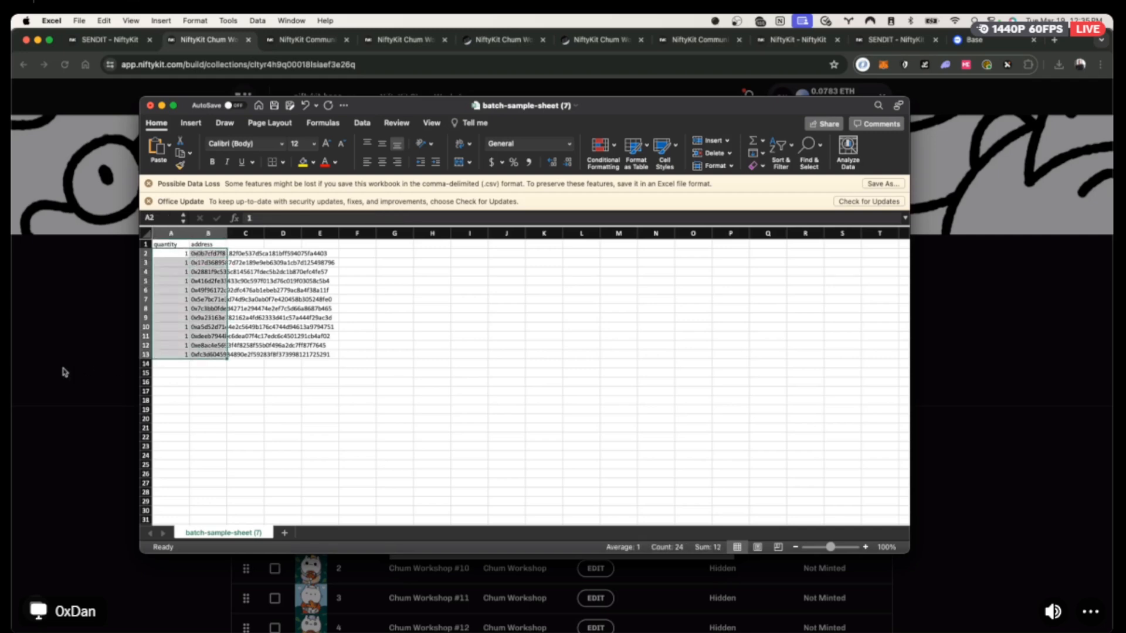
pyautogui.click(197, 254)
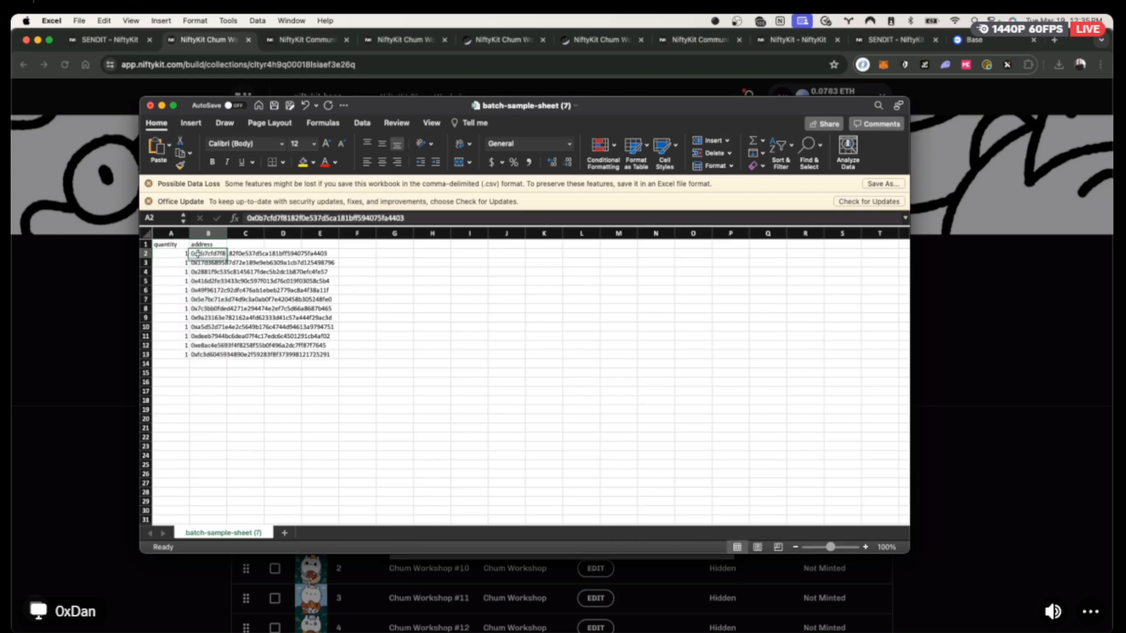
pyautogui.click(103, 323)
pyautogui.click(606, 531)
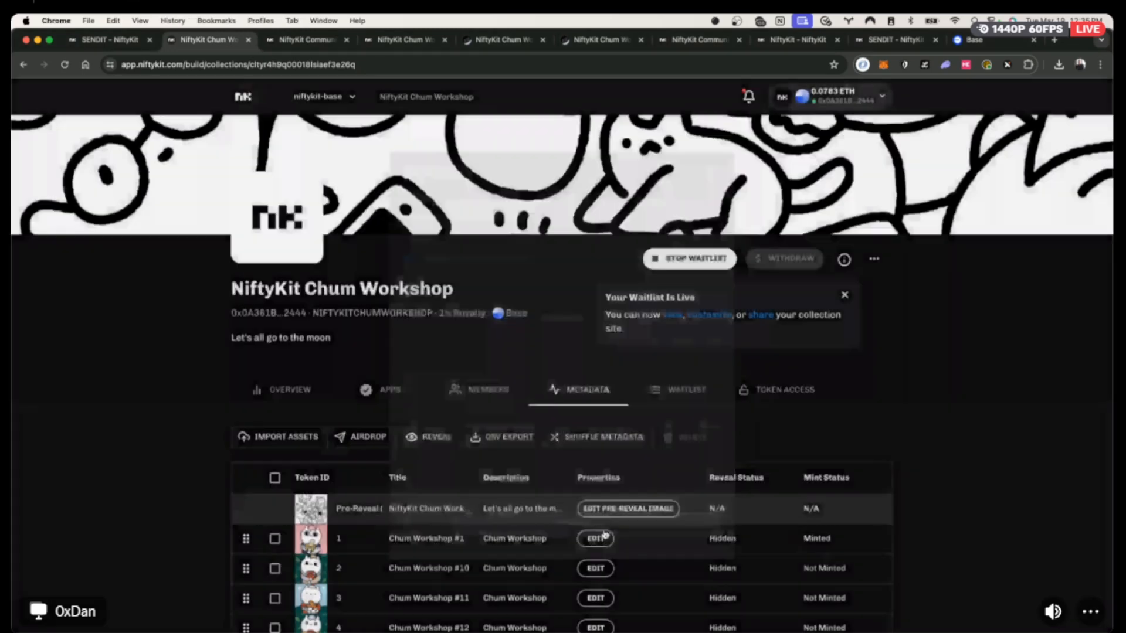
# Check token 1's Minted status against the Excel address sheet, then return to the metadata table.
pyautogui.scroll(-2, 1013, 548)
pyautogui.scroll(-2, 1015, 544)
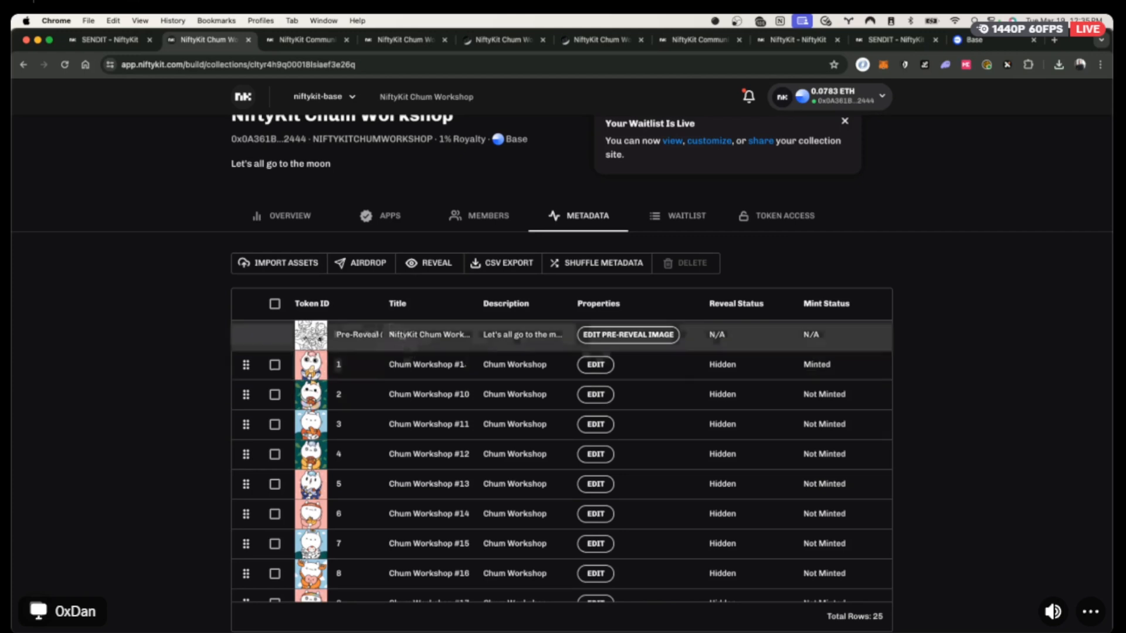
pyautogui.doubleClick(823, 364)
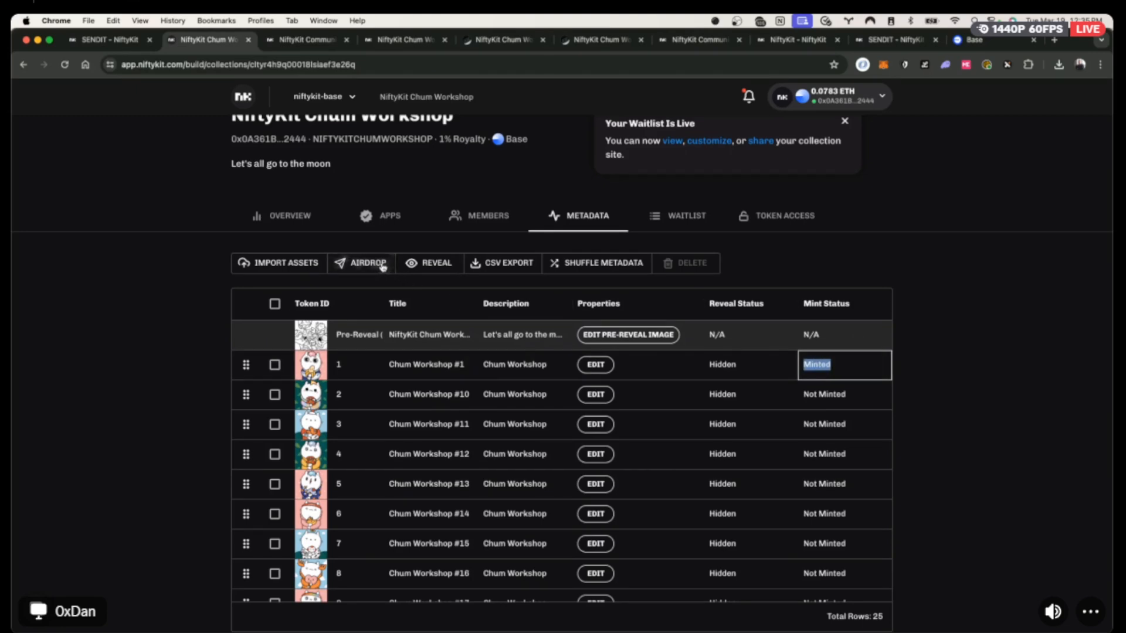
pyautogui.press('super+Tab')
pyautogui.click(396, 309)
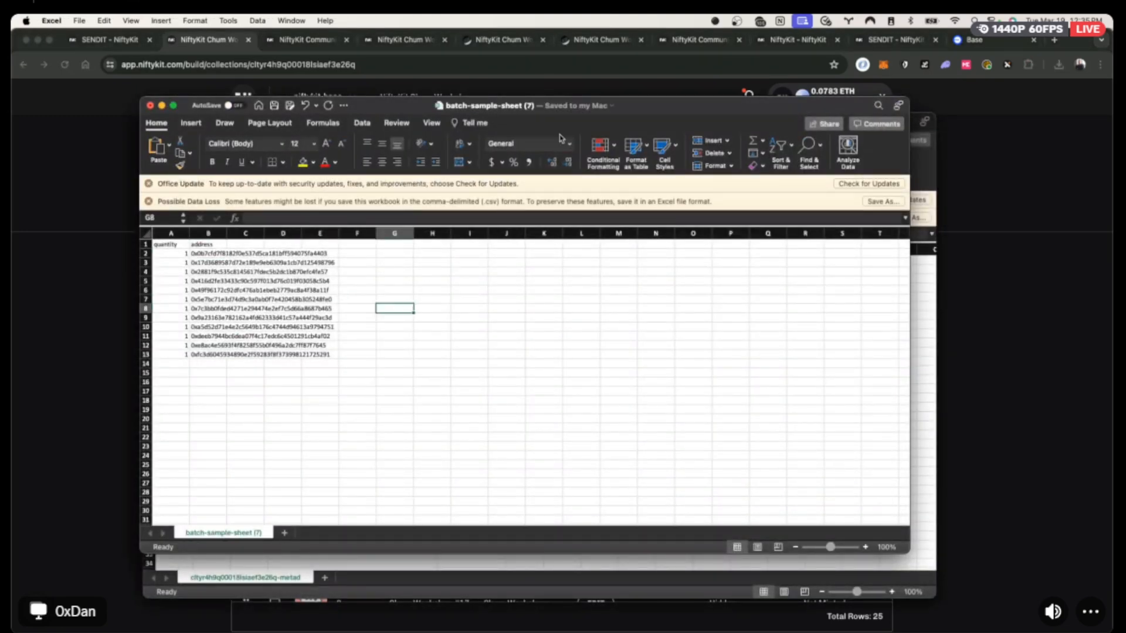
pyautogui.click(109, 223)
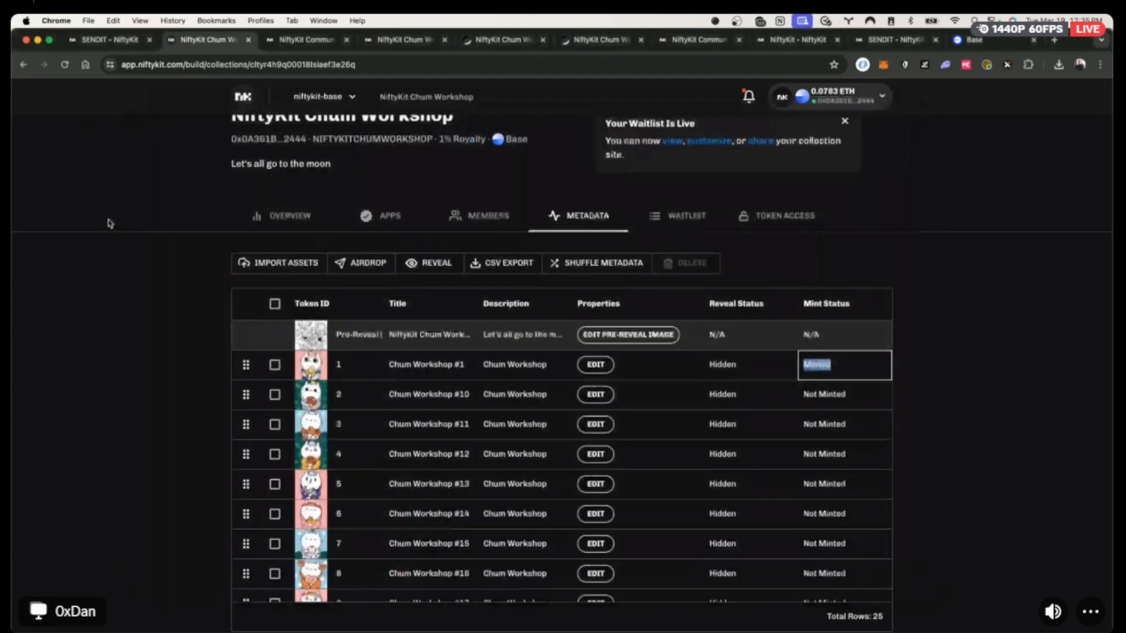
# Load batch-sample-sheet (7).csv into a new Chum Workshop airdrop.
pyautogui.click(370, 264)
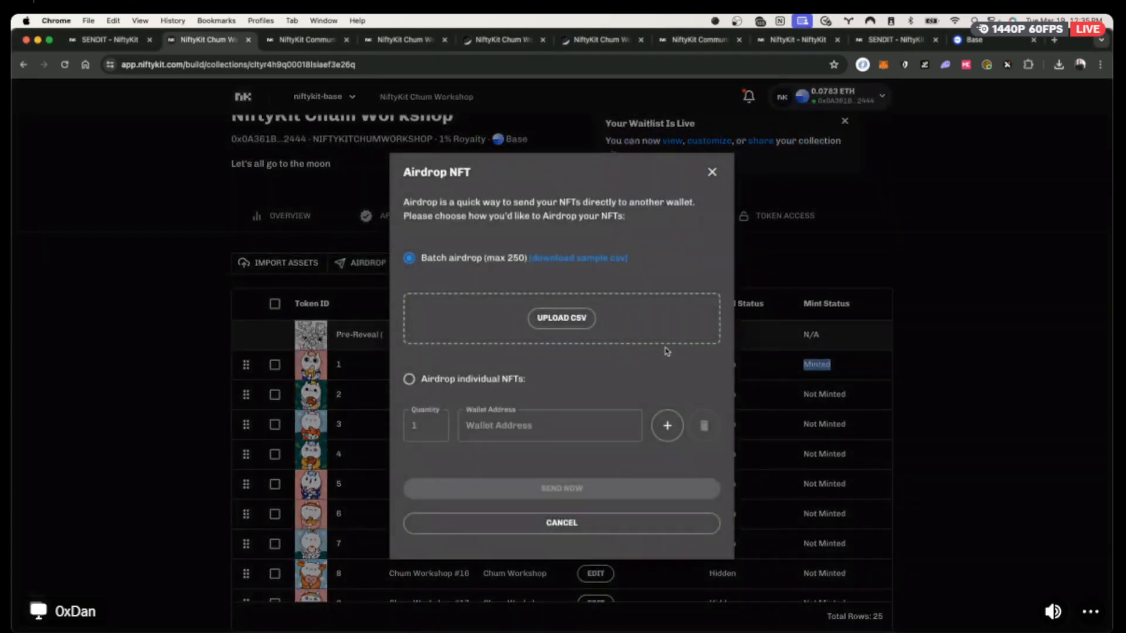
pyautogui.click(562, 318)
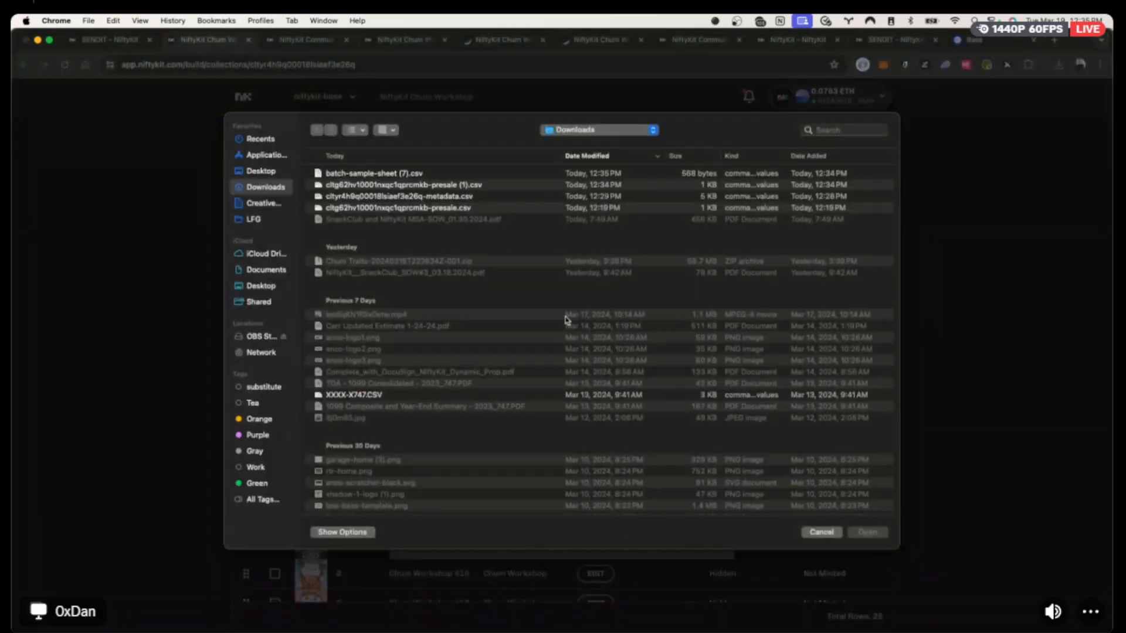
pyautogui.click(360, 176)
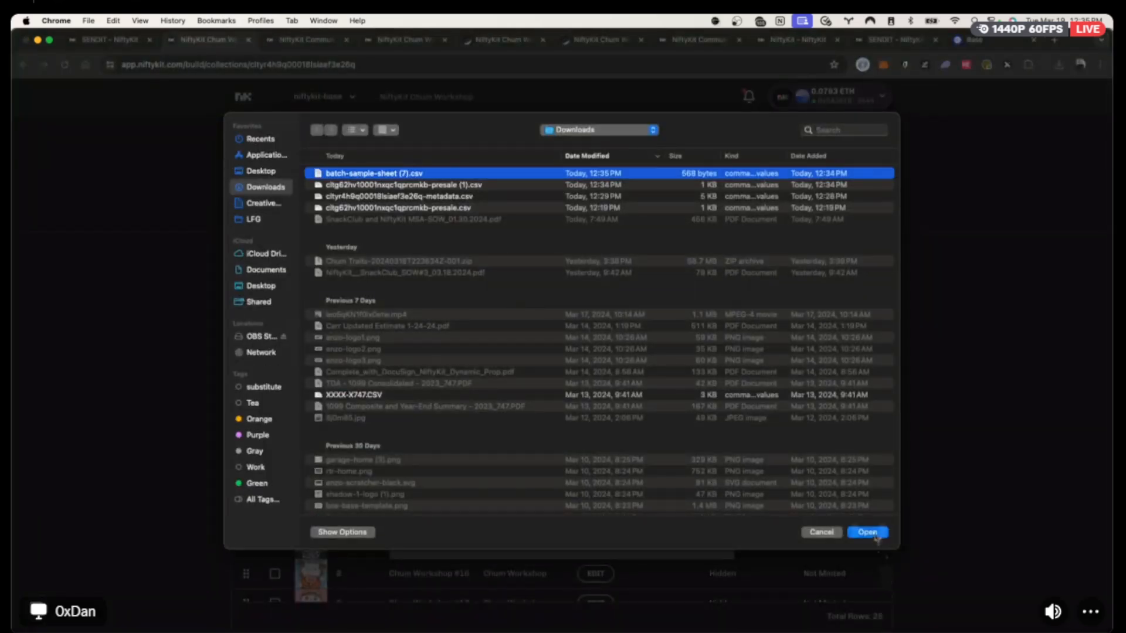
pyautogui.click(857, 532)
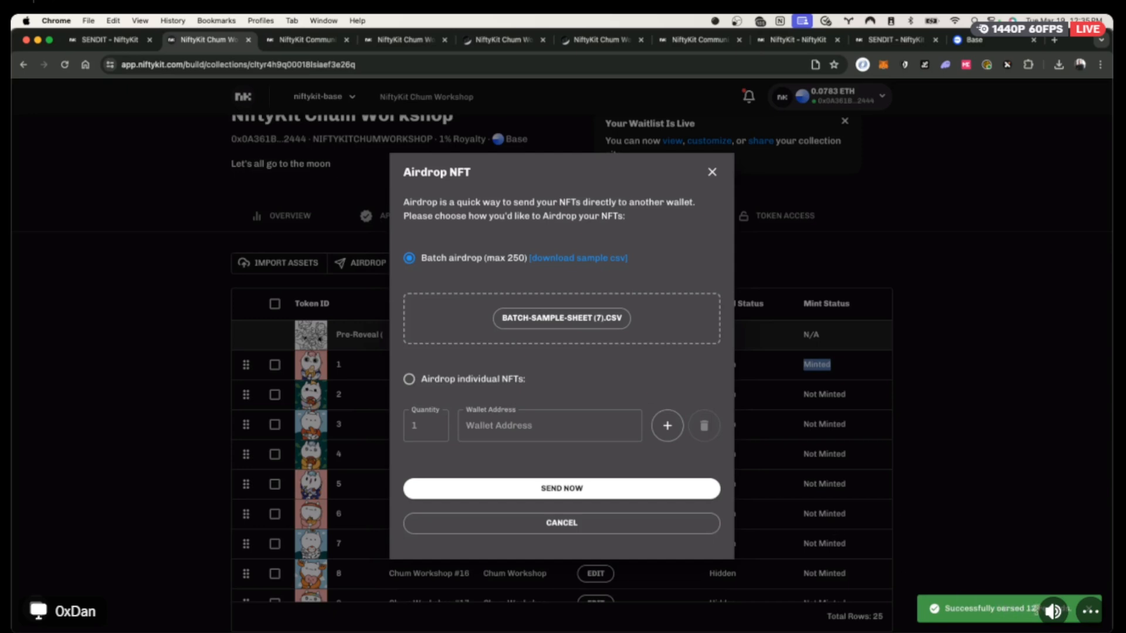
pyautogui.click(543, 491)
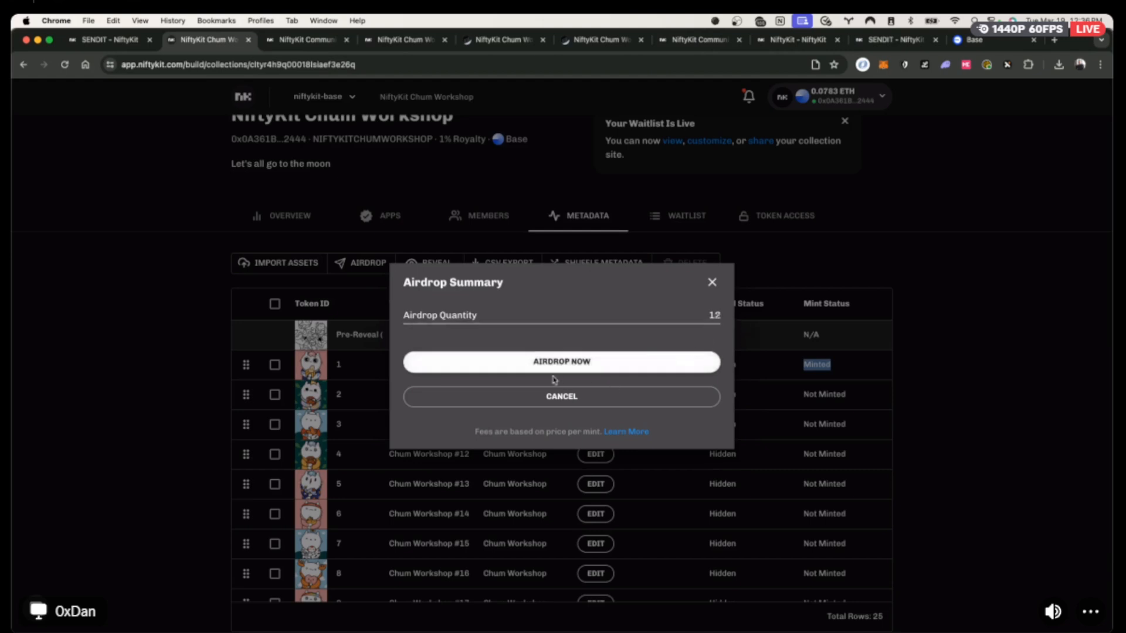
# Airdrop the 12 NFTs, approve the MetaMask transaction, and dismiss the success message.
pyautogui.click(552, 367)
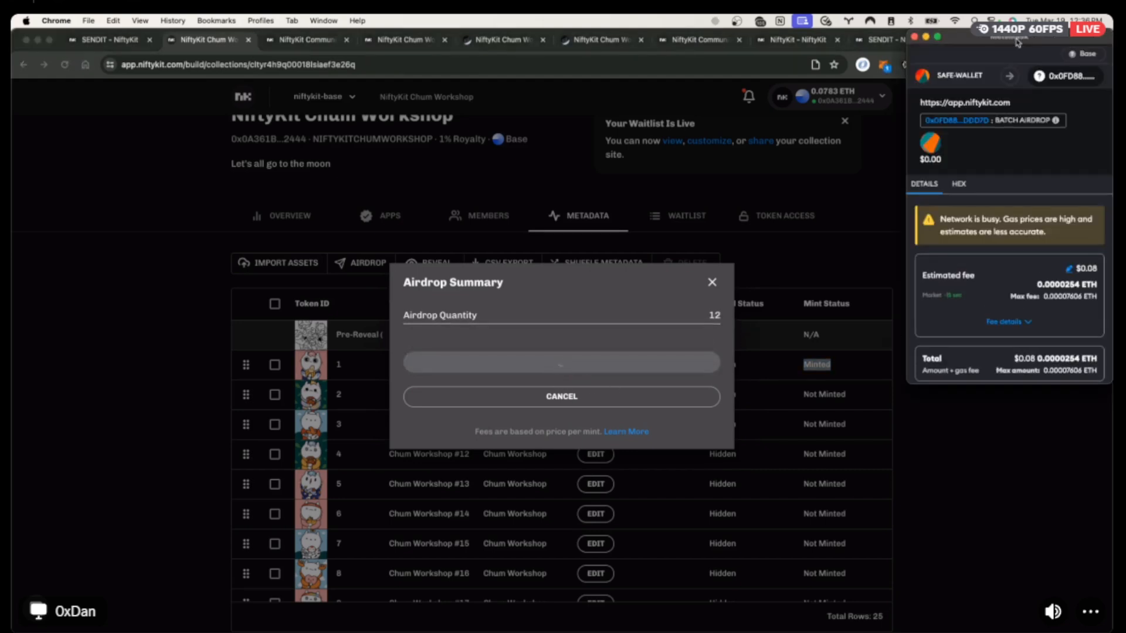
pyautogui.moveTo(1018, 52); pyautogui.dragTo(934, 89)
pyautogui.scroll(-2, 991, 370)
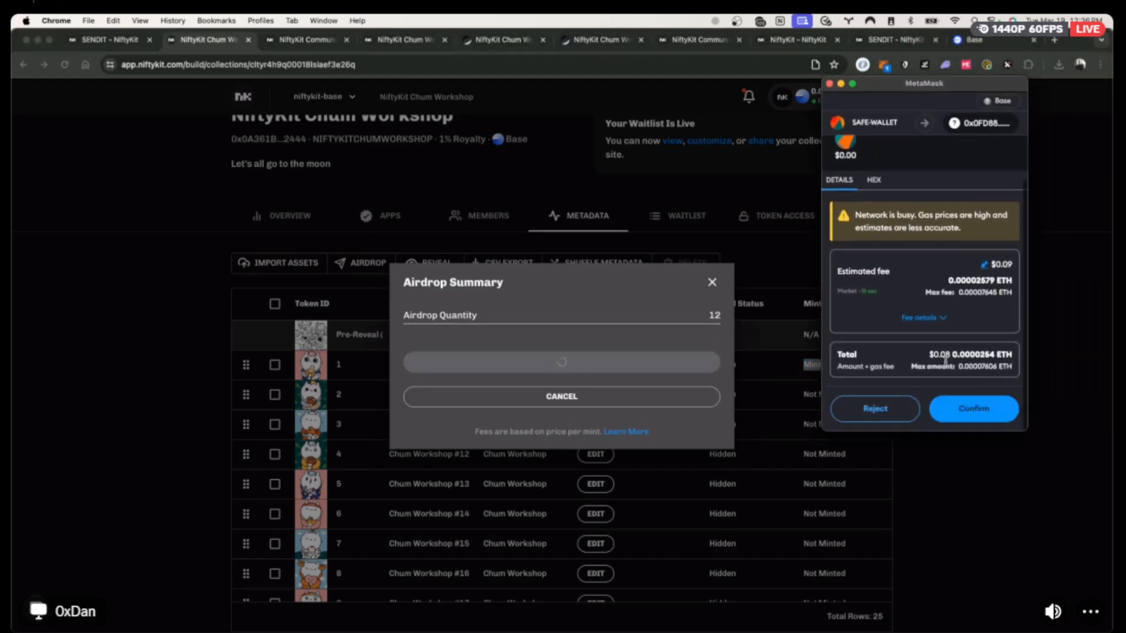
pyautogui.click(985, 417)
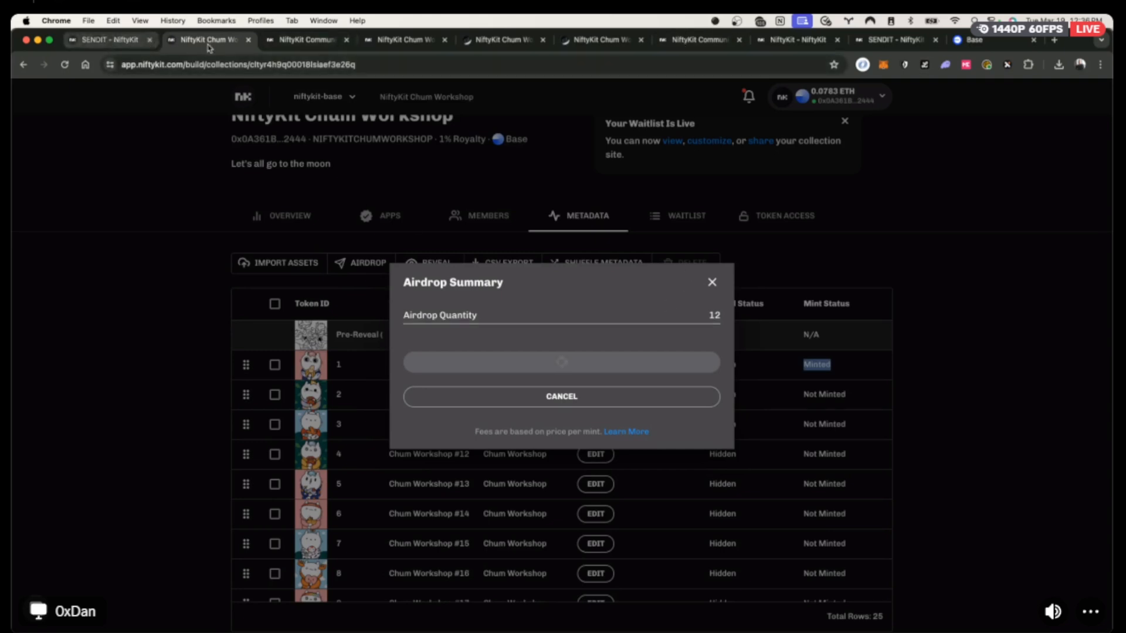
pyautogui.click(601, 390)
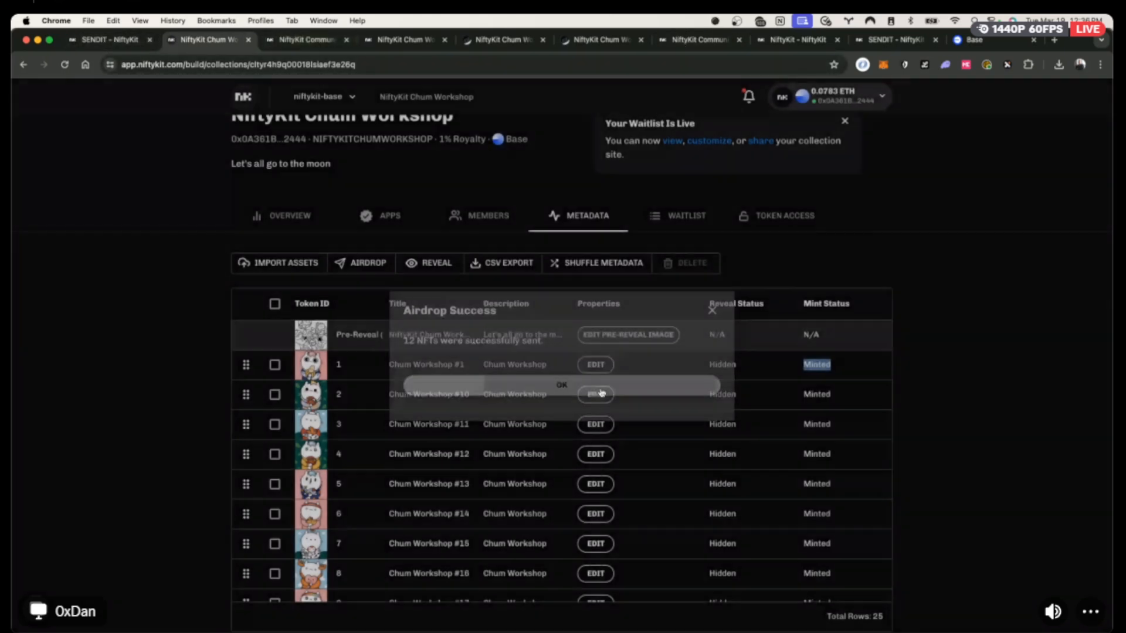
pyautogui.scroll(5, 812, 229)
# View the public Chum Workshop site's tokens through #12 and owners, then return to the dashboard.
pyautogui.click(670, 373)
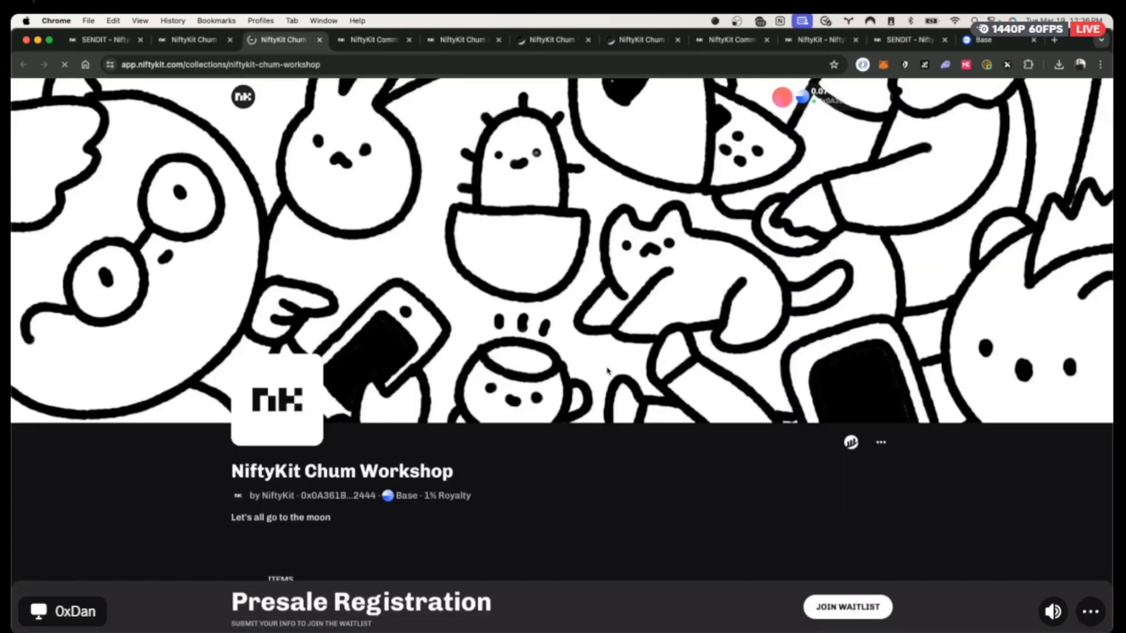
pyautogui.scroll(-3, 762, 481)
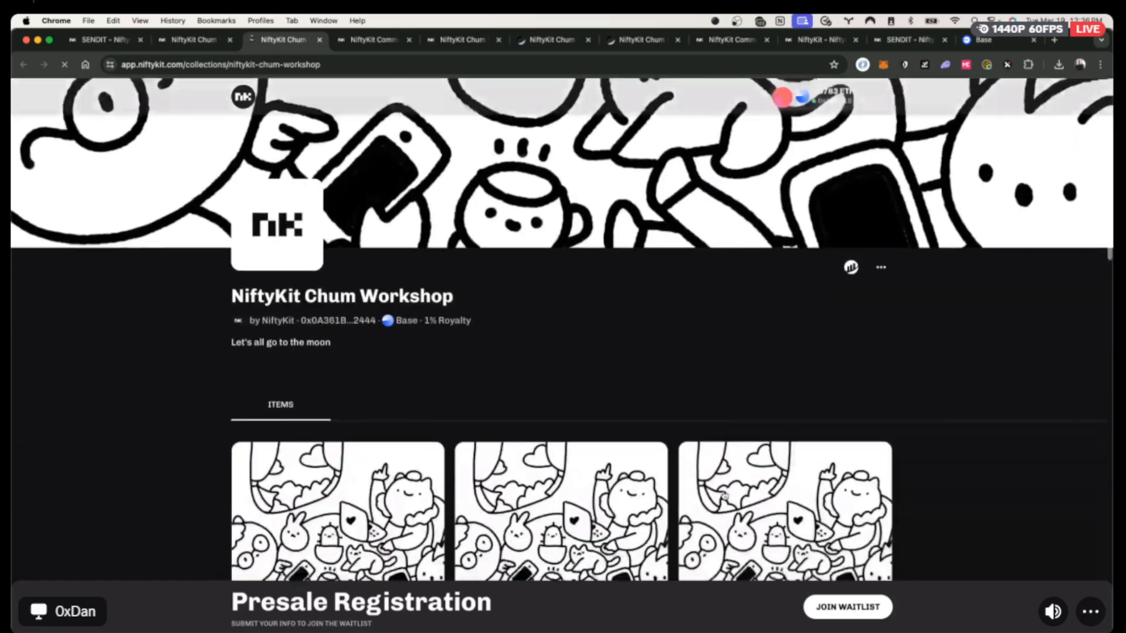
pyautogui.scroll(-15, 725, 496)
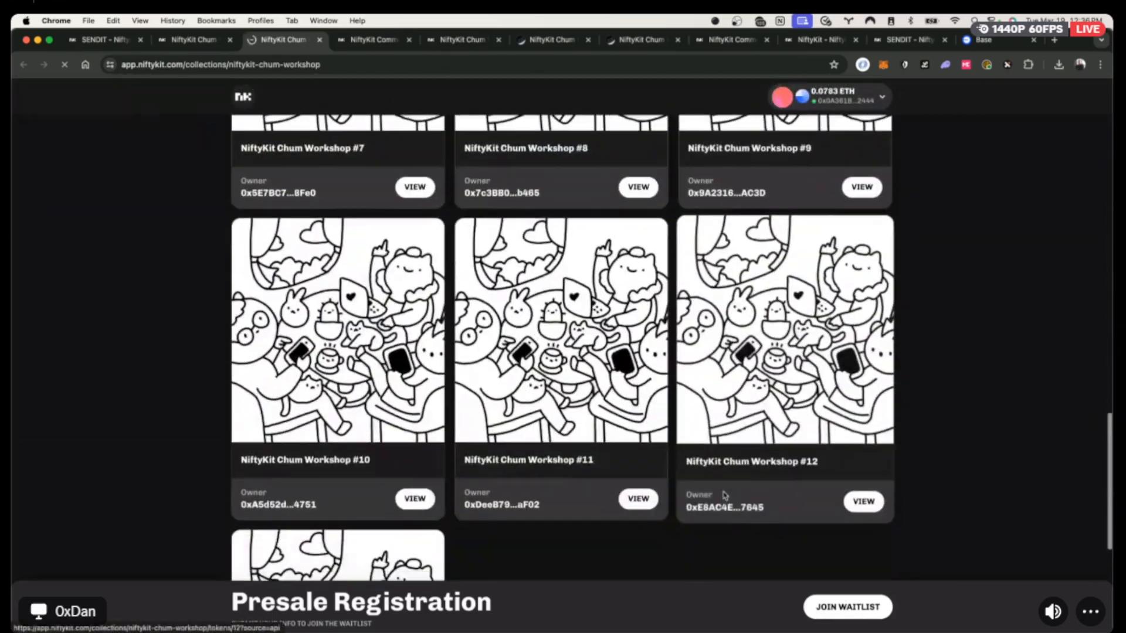
pyautogui.scroll(-5, 725, 496)
pyautogui.scroll(20, 723, 493)
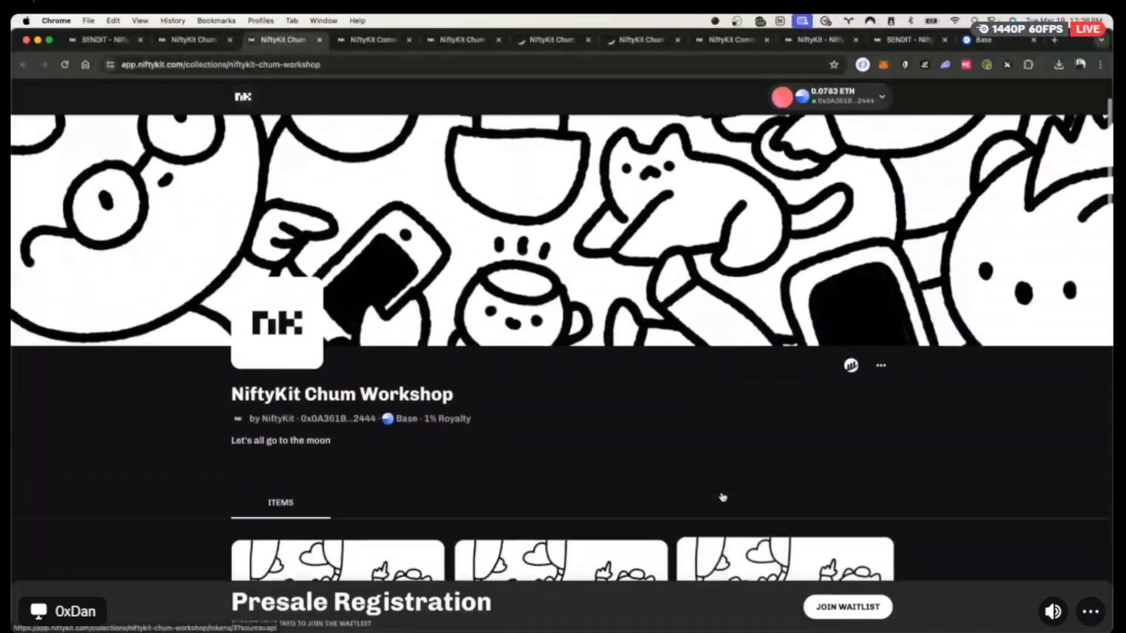
pyautogui.click(176, 41)
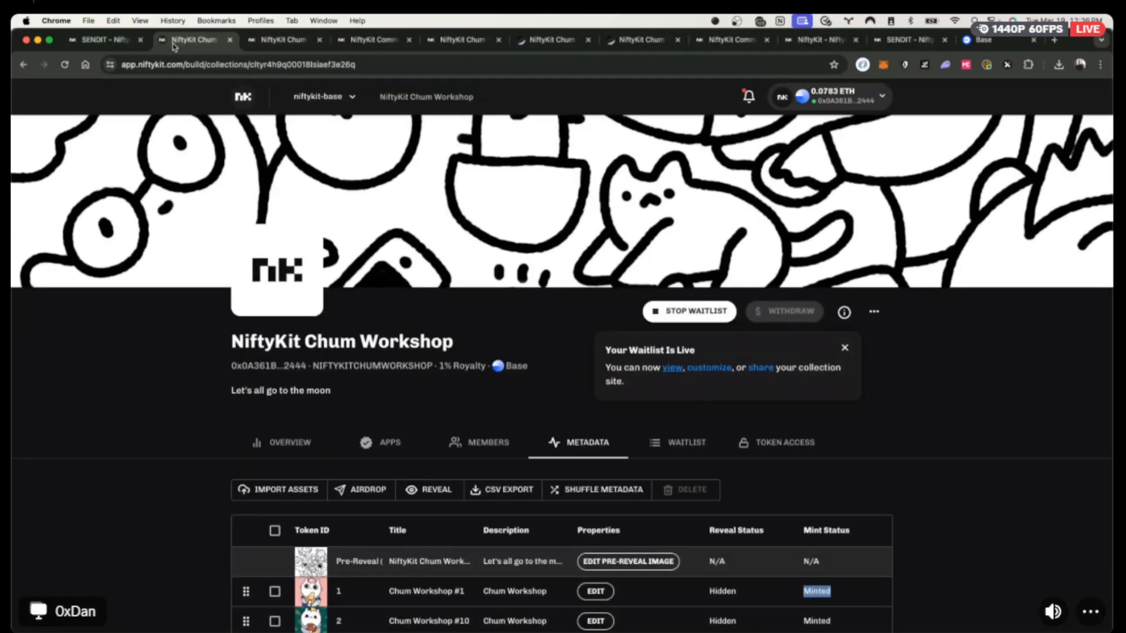
pyautogui.scroll(-3, 480, 305)
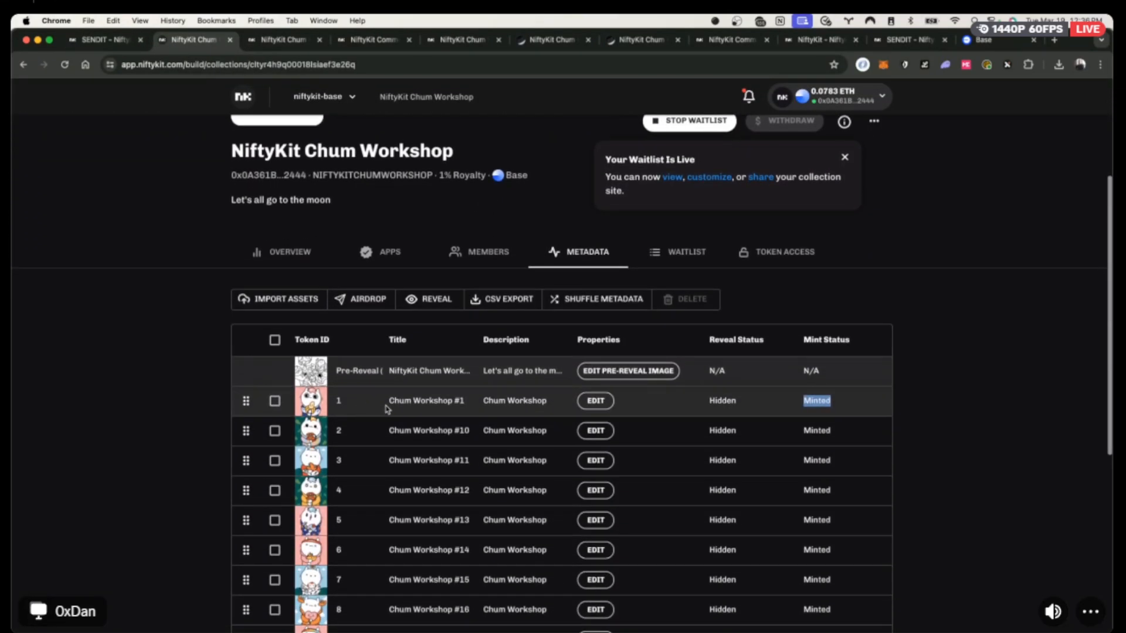
pyautogui.scroll(3, 157, 372)
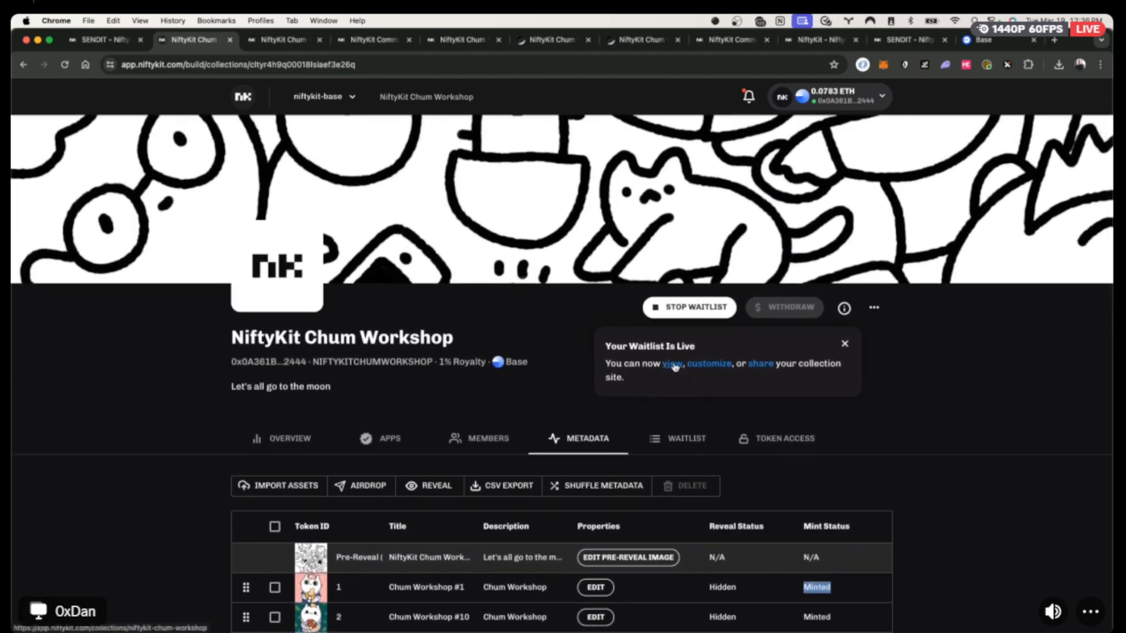
# Stop the waitlist and choose a Public Sale drop.
pyautogui.click(688, 320)
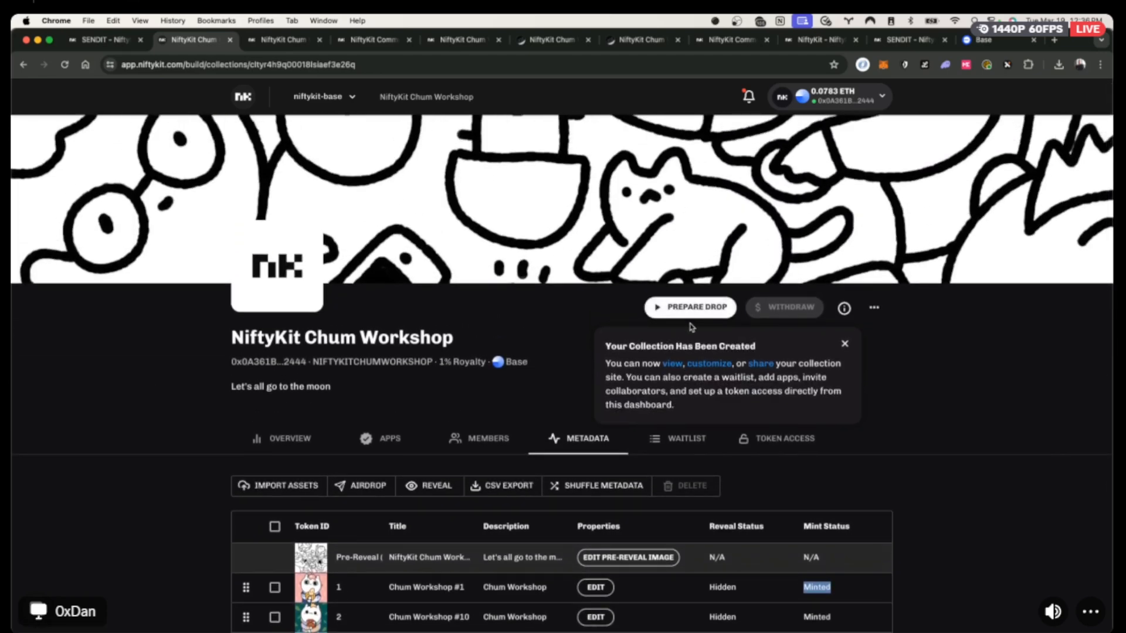
pyautogui.click(700, 308)
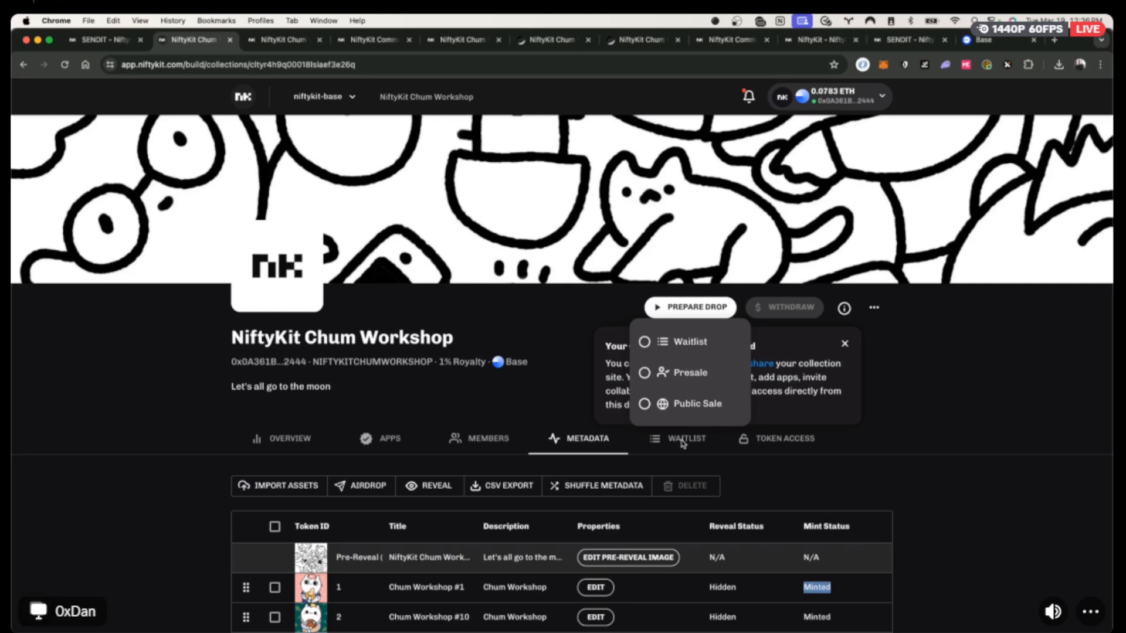
pyautogui.click(679, 404)
# Start a 100-NFT public sale at price 0, max 2 per wallet, 1 per transaction, approved in MetaMask.
pyautogui.click(548, 264)
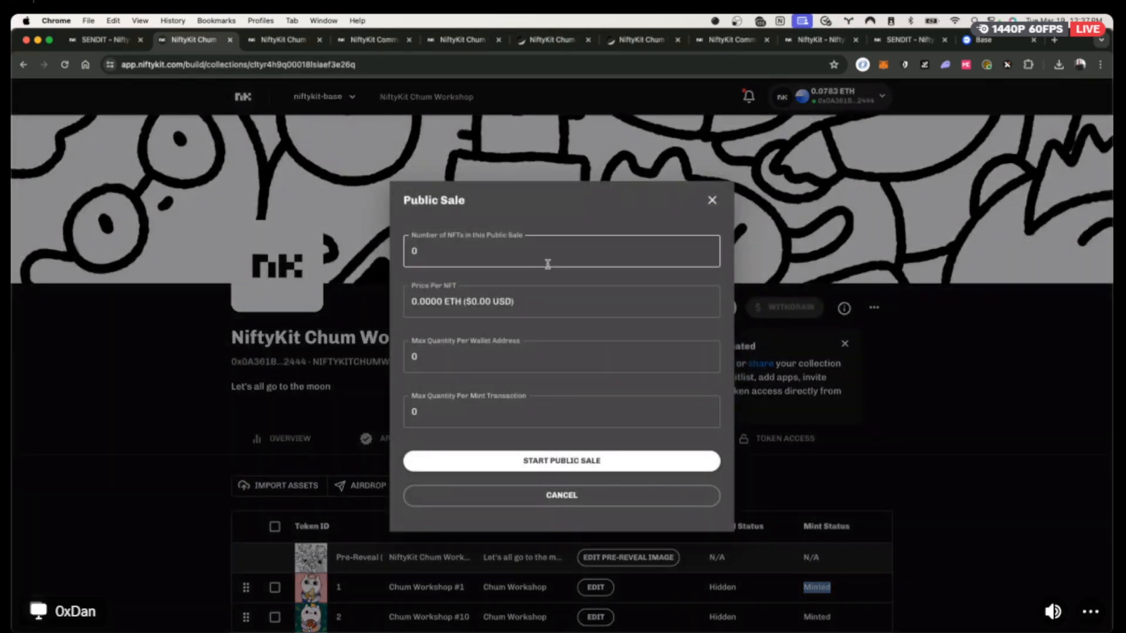
pyautogui.moveTo(541, 258); pyautogui.dragTo(405, 251)
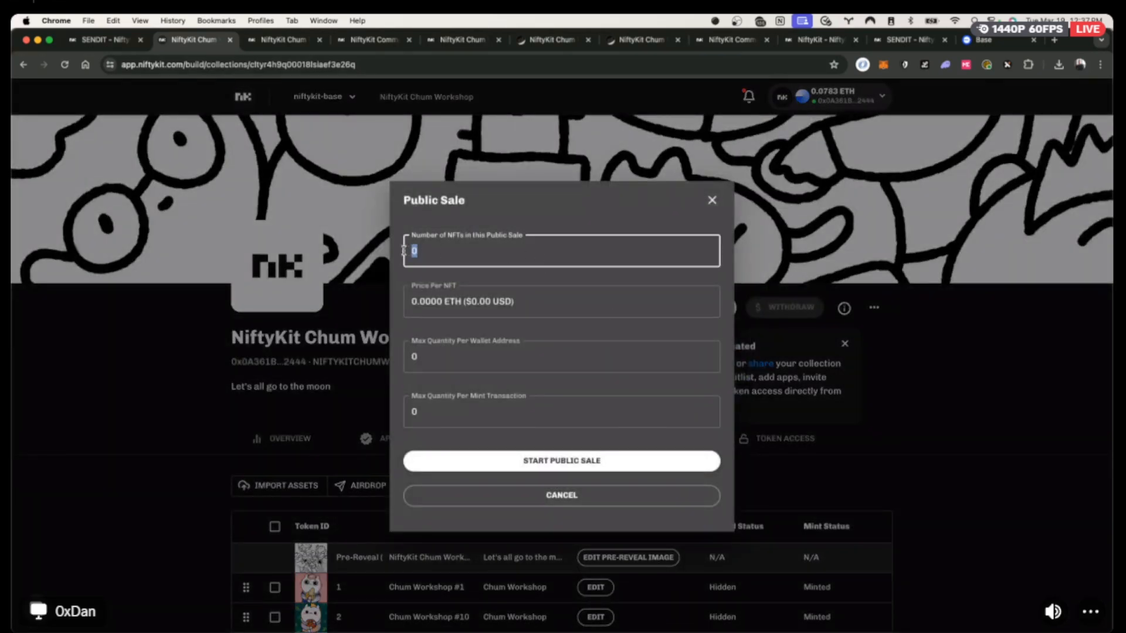
pyautogui.write('5')
pyautogui.press('BackSpace')
pyautogui.write('100')
pyautogui.press('Tab')
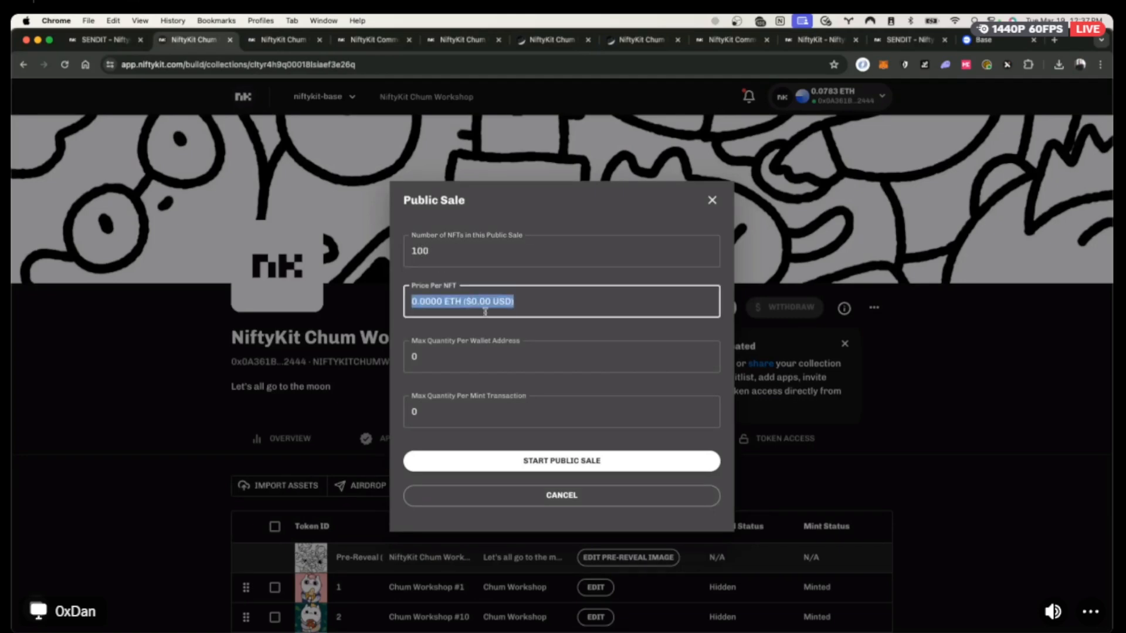
pyautogui.press('Tab')
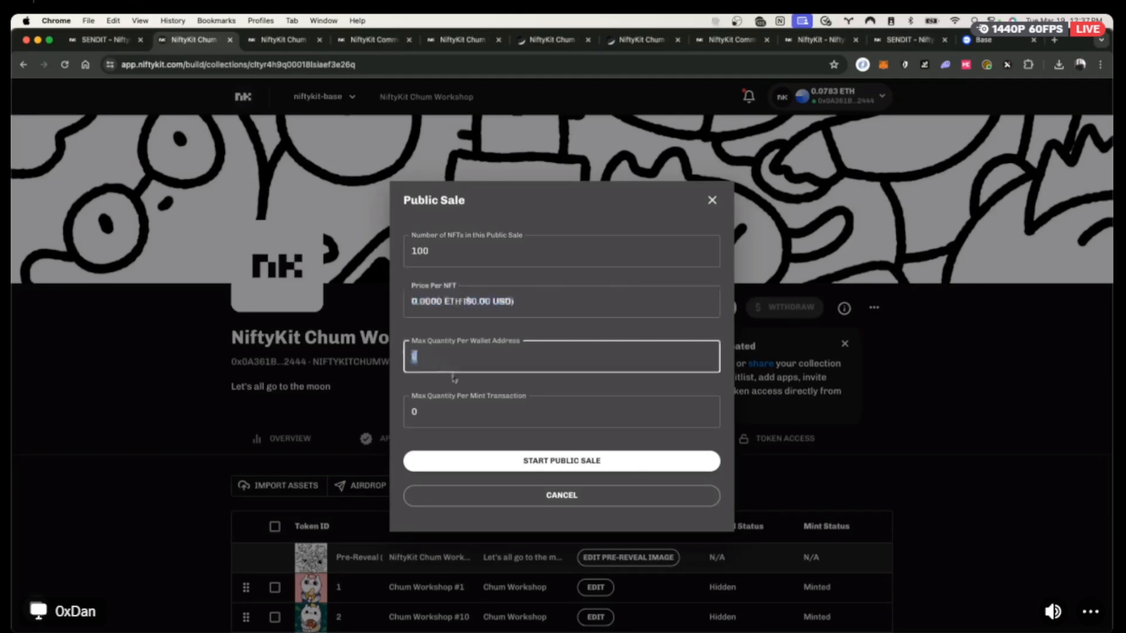
pyautogui.write('1')
pyautogui.press('Tab')
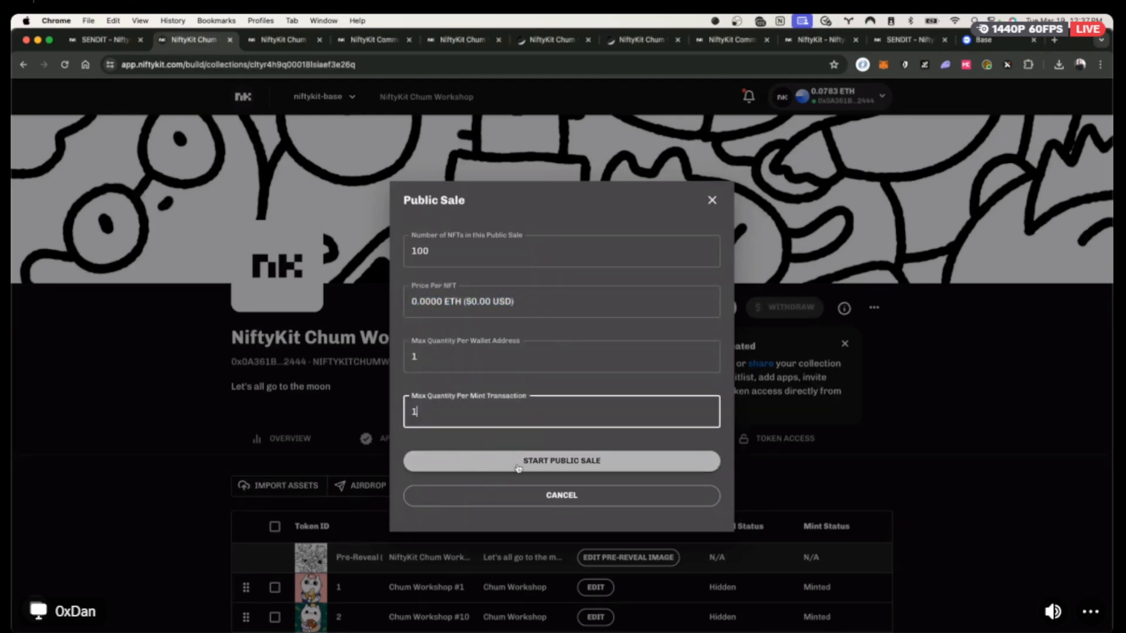
pyautogui.doubleClick(417, 357)
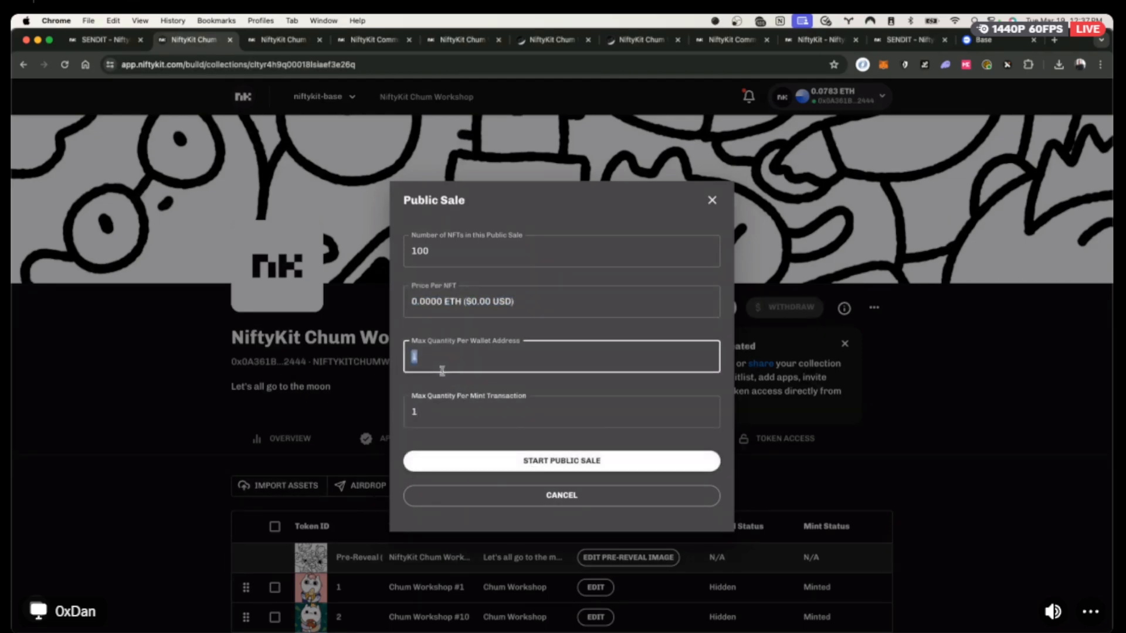
pyautogui.write('2')
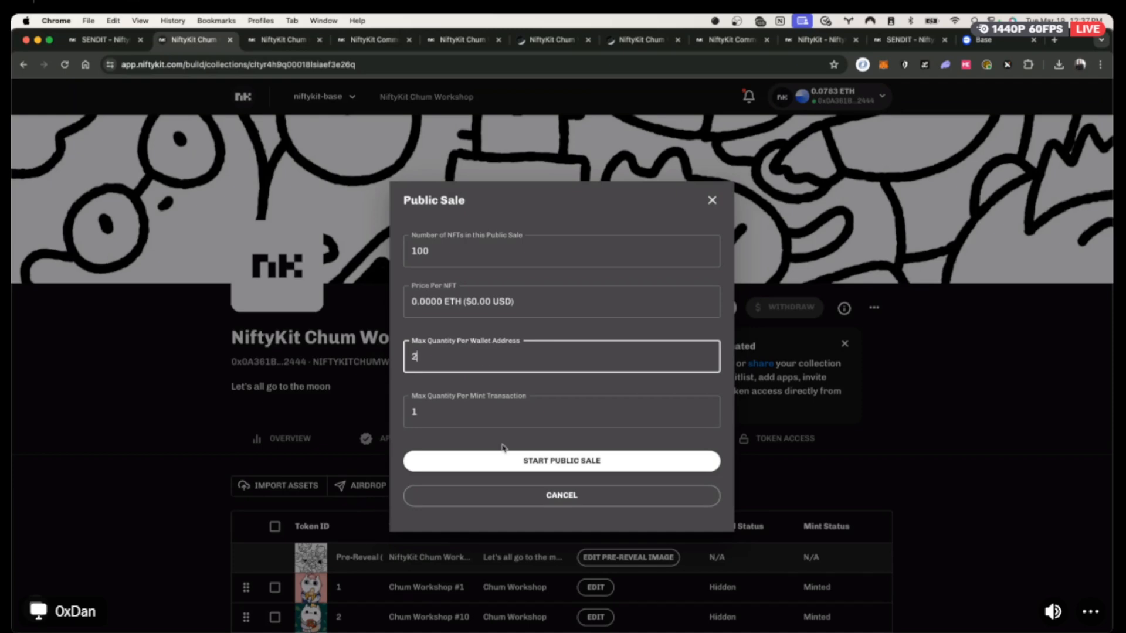
pyautogui.click(530, 460)
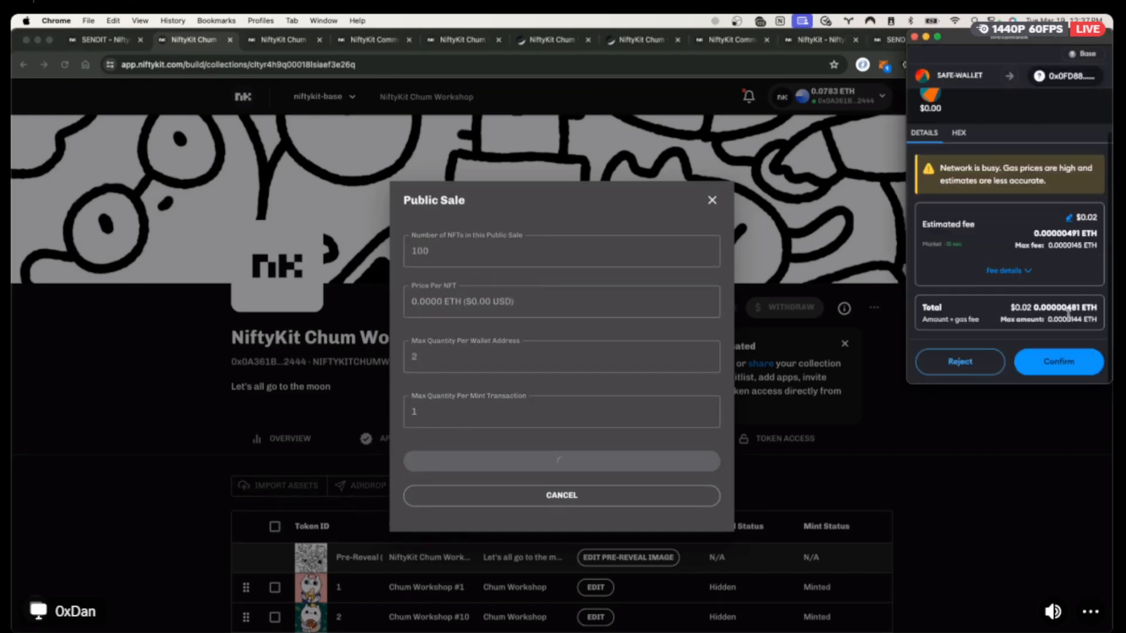
pyautogui.click(1071, 370)
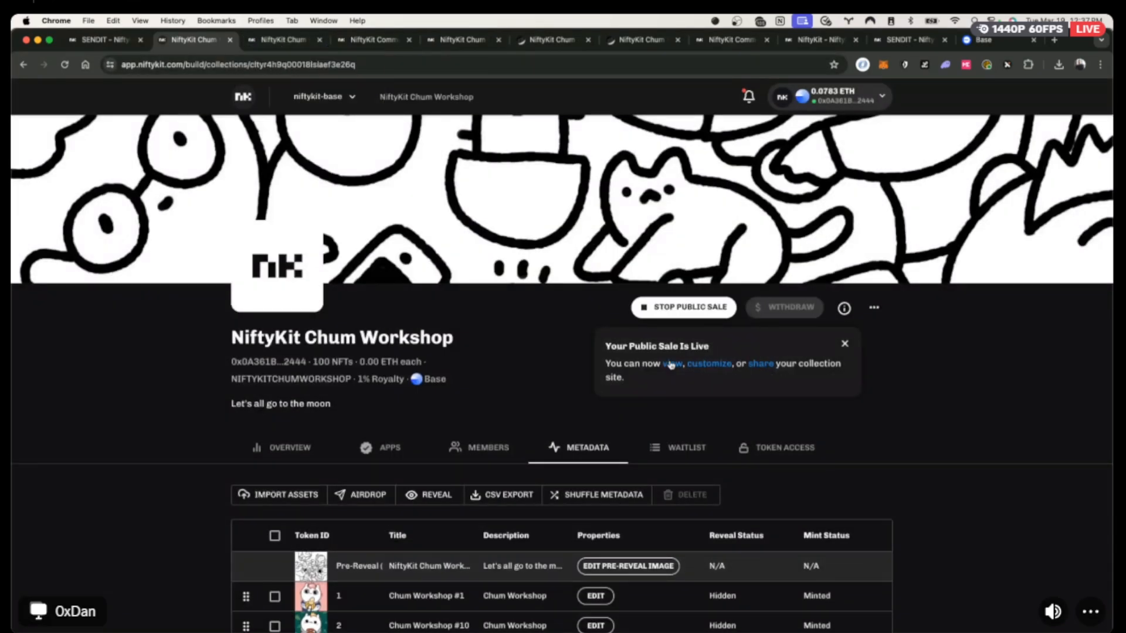
# Free-mint one Chum Workshop NFT on the public site, approve it in MetaMask, and return to management.
pyautogui.click(668, 365)
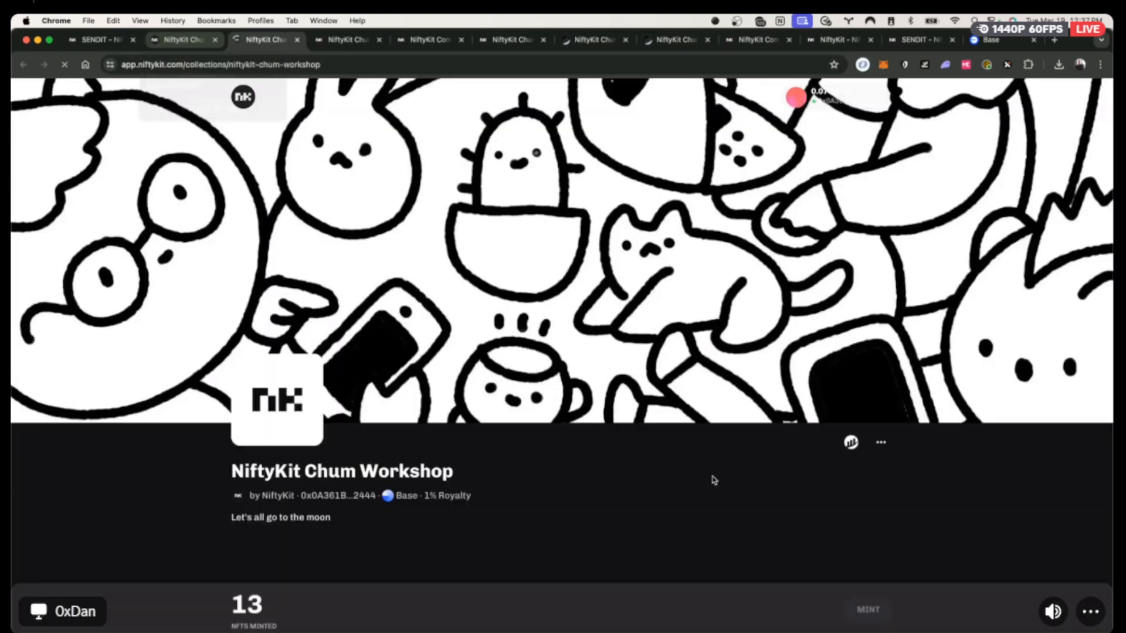
pyautogui.scroll(-1, 702, 498)
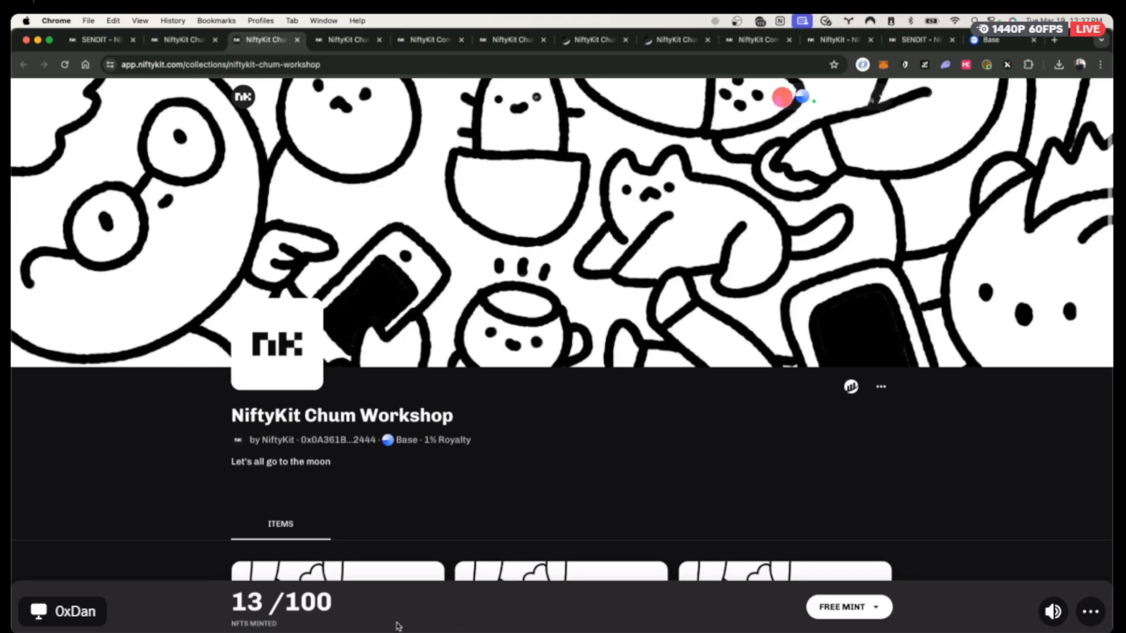
pyautogui.click(842, 607)
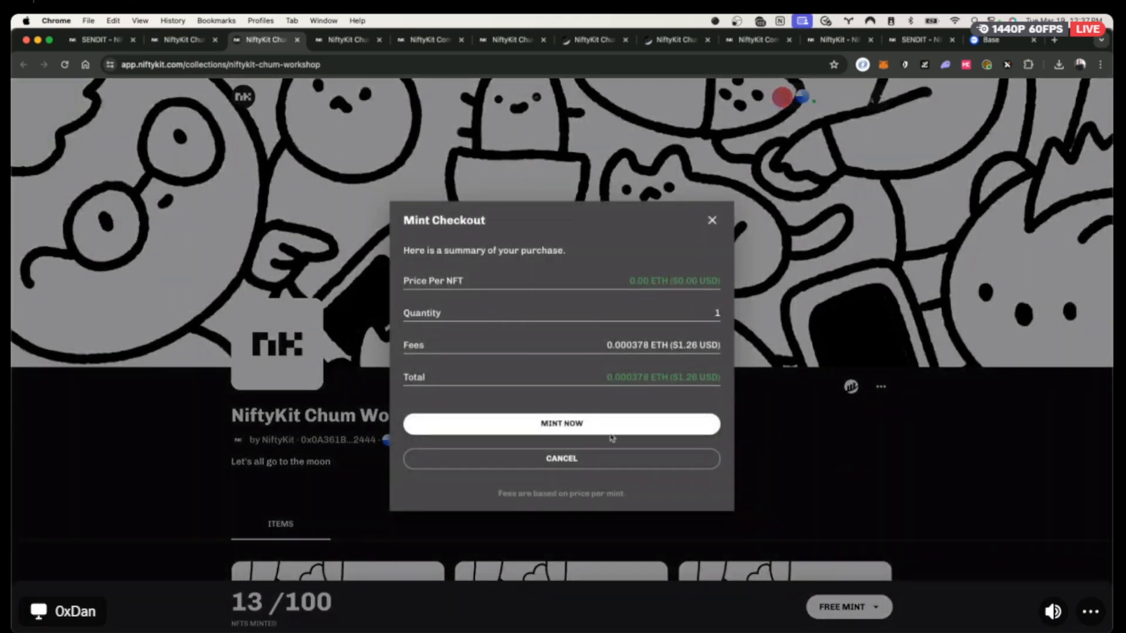
pyautogui.click(584, 425)
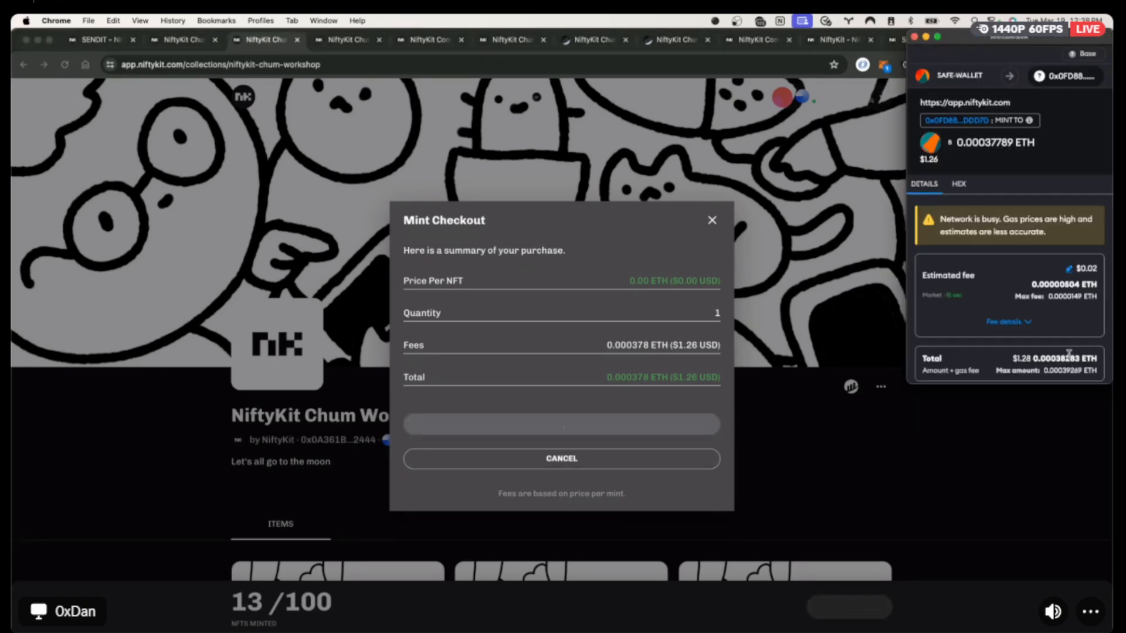
pyautogui.click(1058, 362)
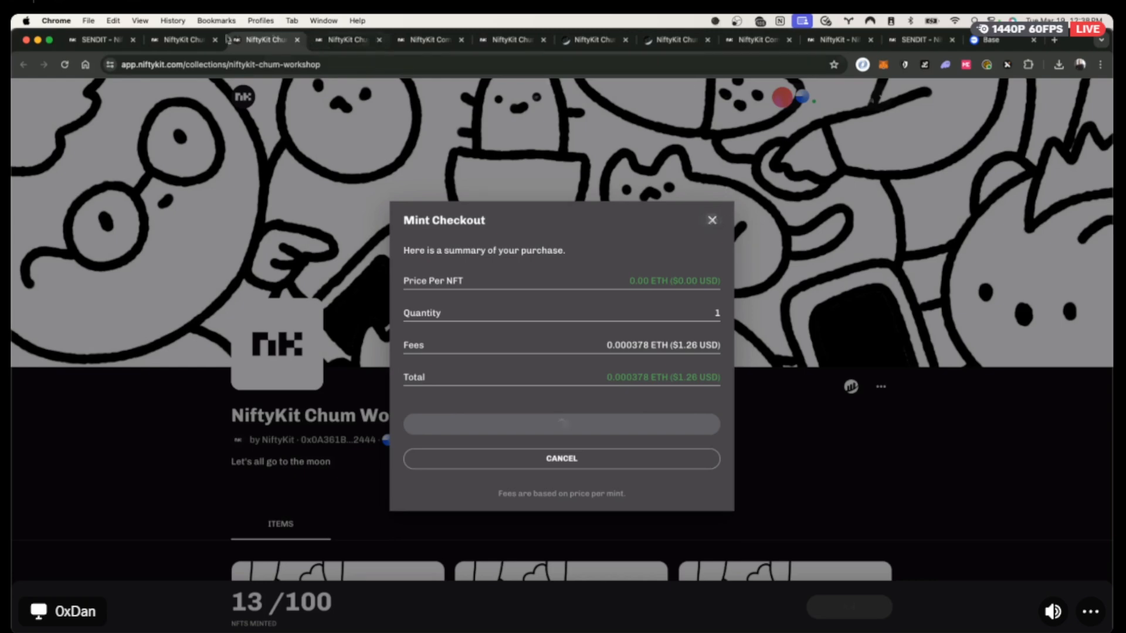
pyautogui.click(191, 41)
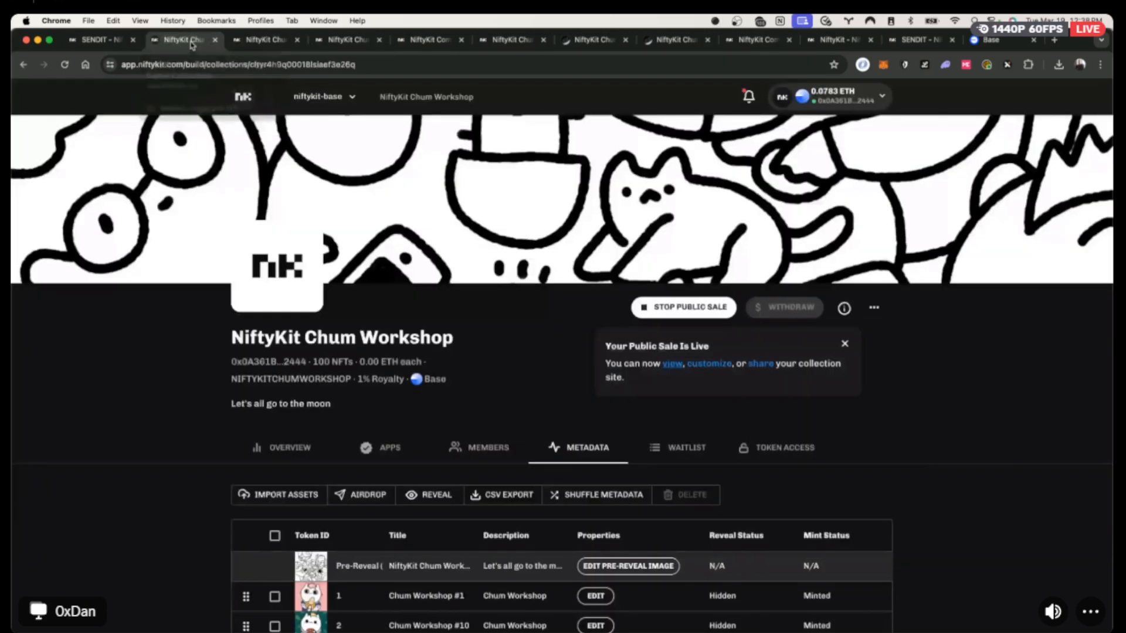
# Preview token 14's artwork from the metadata table.
pyautogui.scroll(-5, 822, 520)
pyautogui.scroll(-6, 822, 503)
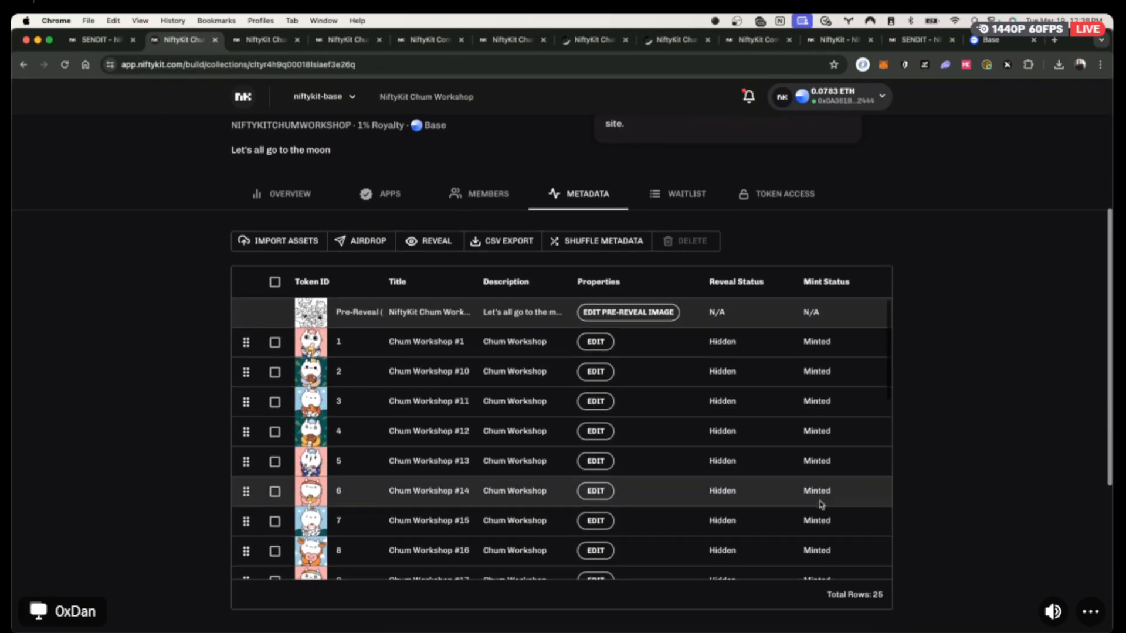
pyautogui.scroll(2, 821, 503)
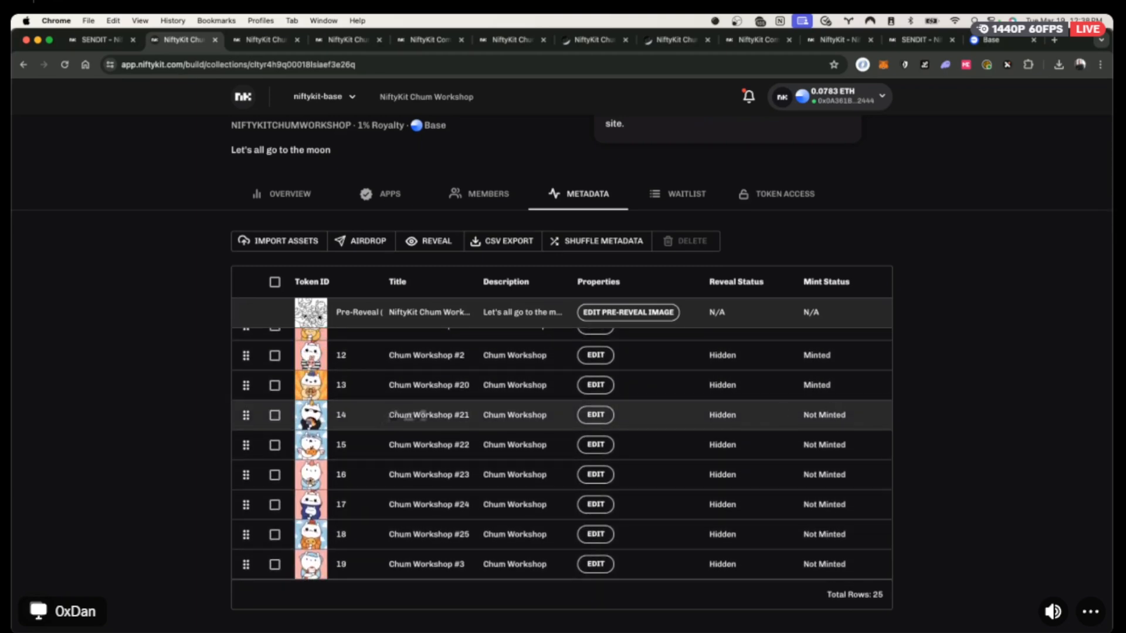
pyautogui.click(311, 418)
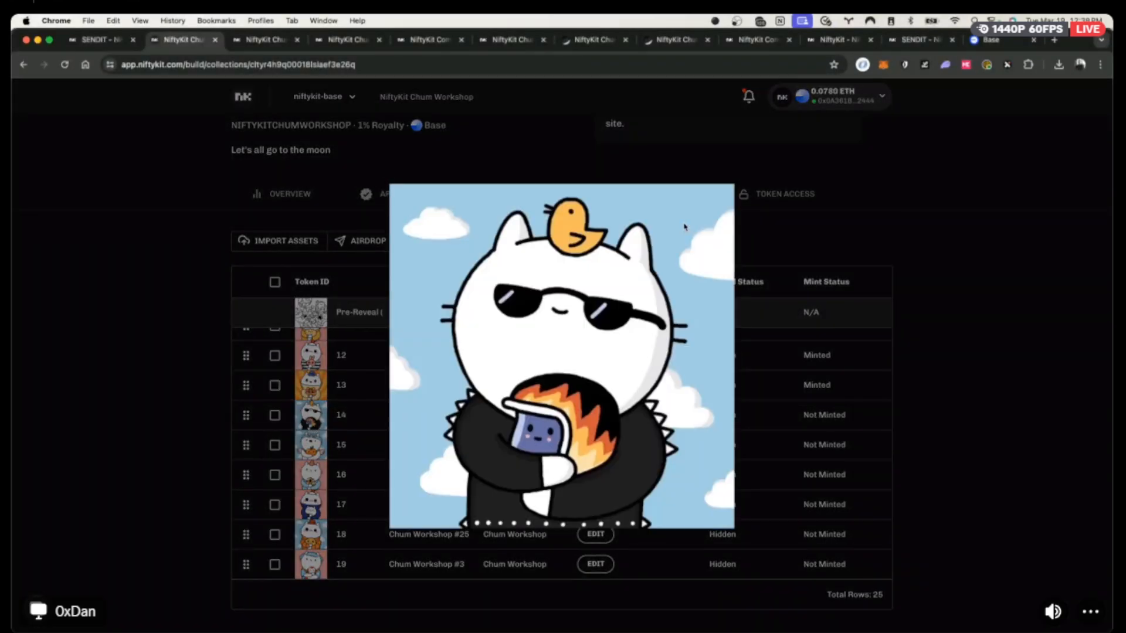
pyautogui.click(920, 248)
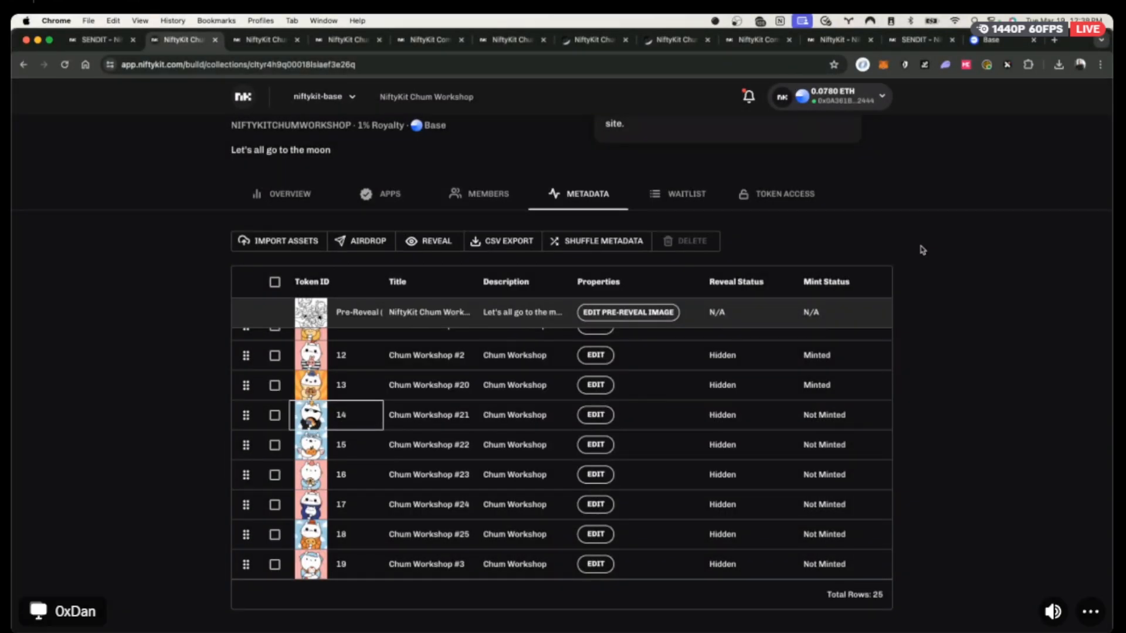
pyautogui.scroll(5, 919, 246)
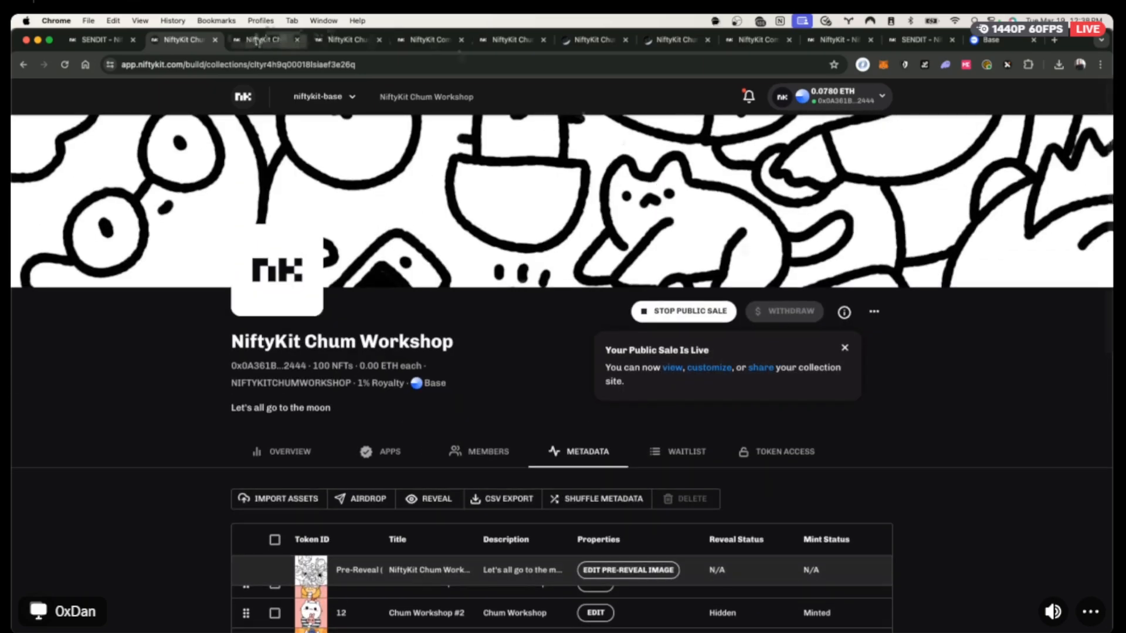
# Confirm the 14/100 minted count on the public mint page, then return to the metadata table.
pyautogui.click(257, 40)
pyautogui.click(712, 275)
pyautogui.scroll(-5, 469, 352)
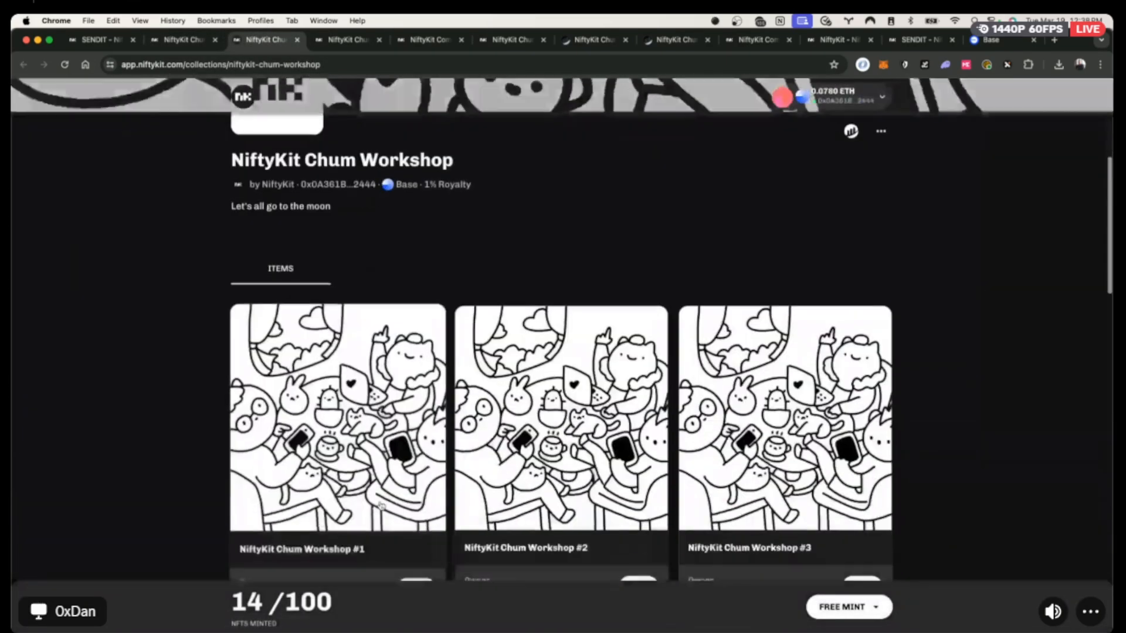
pyautogui.scroll(-15, 504, 467)
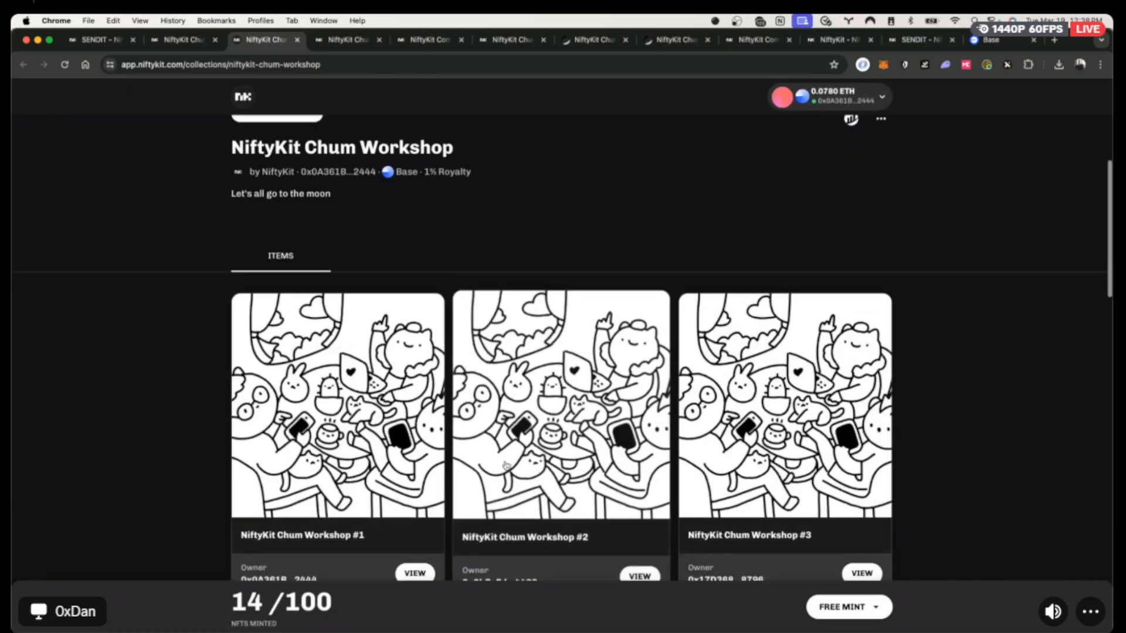
pyautogui.scroll(20, 504, 468)
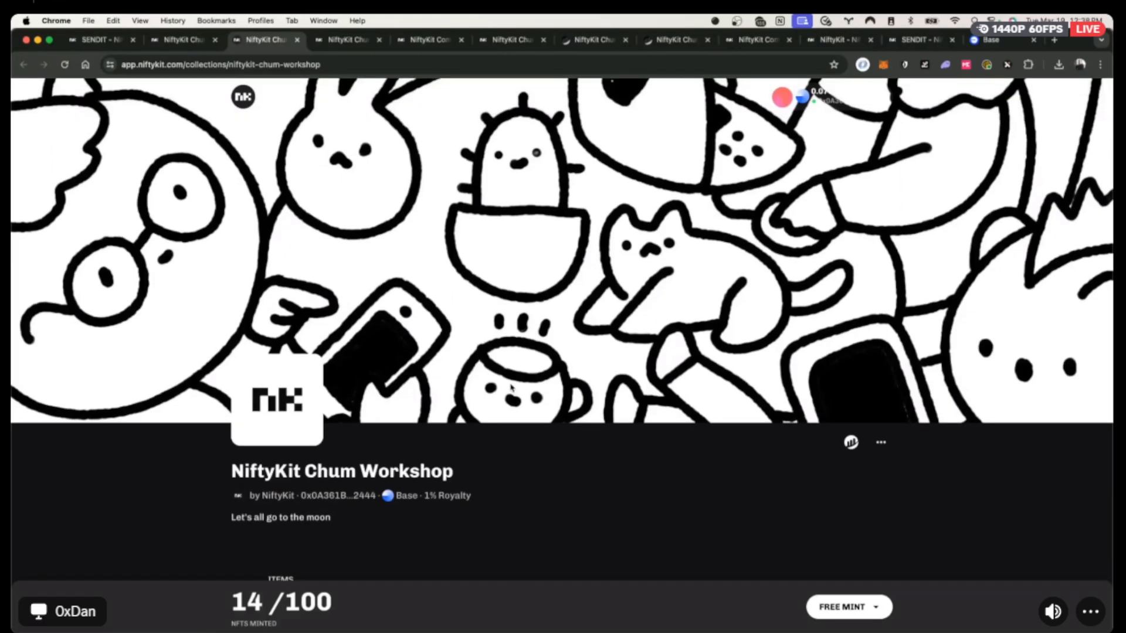
pyautogui.click(183, 47)
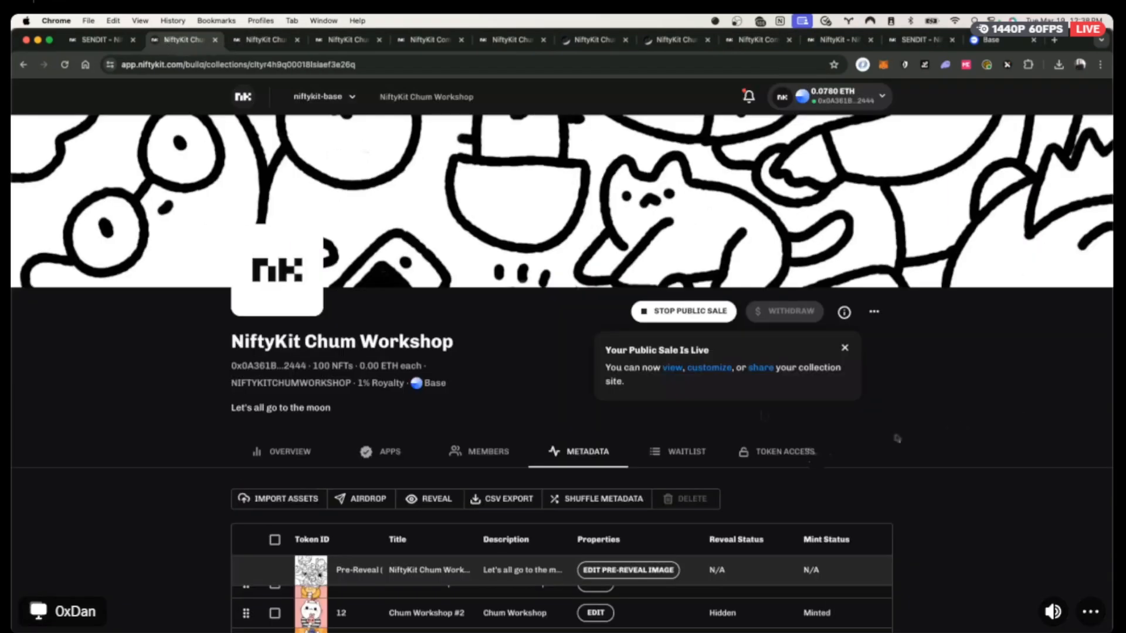
pyautogui.scroll(-5, 1020, 420)
pyautogui.scroll(3, 595, 477)
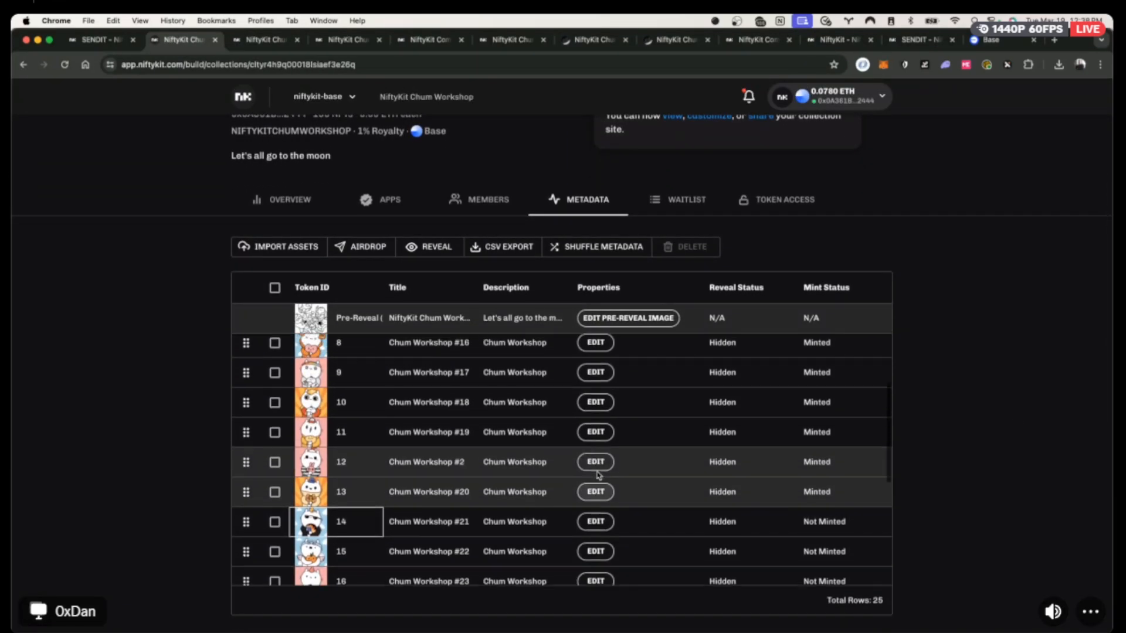
pyautogui.scroll(4, 597, 472)
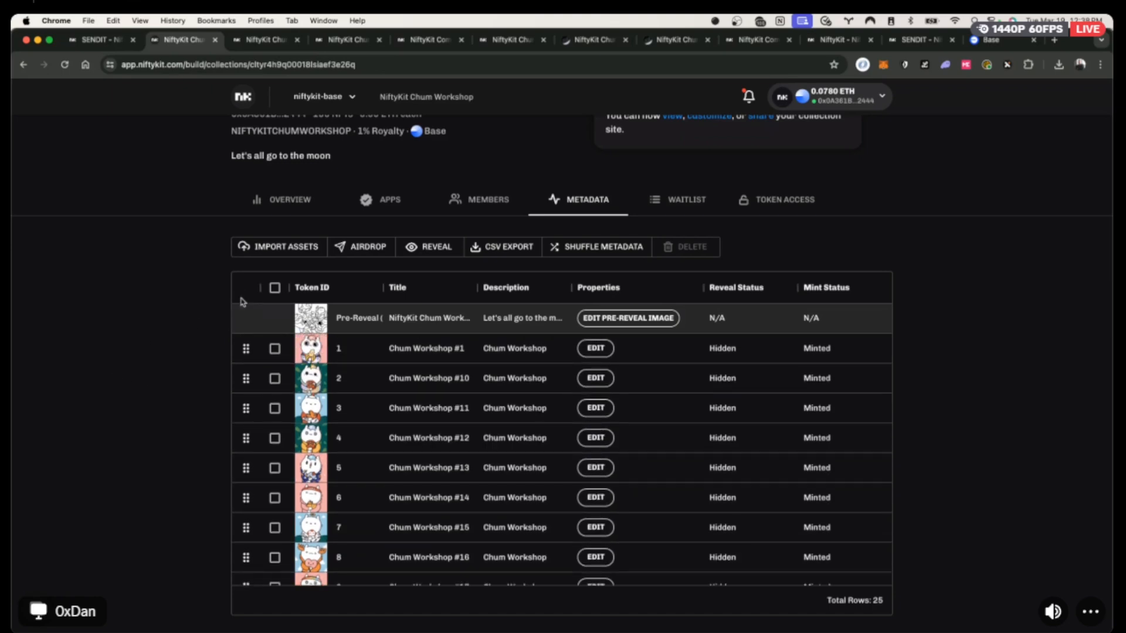
# Select all 25 tokens and open the reveal settings, then cancel and deselect them.
pyautogui.click(271, 290)
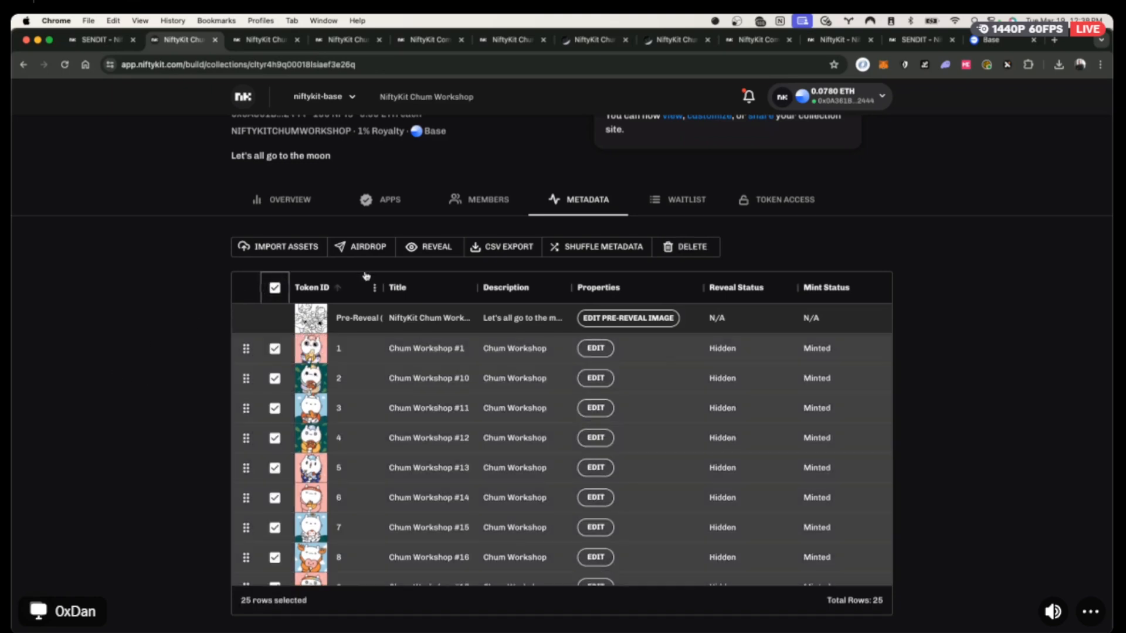
pyautogui.click(425, 247)
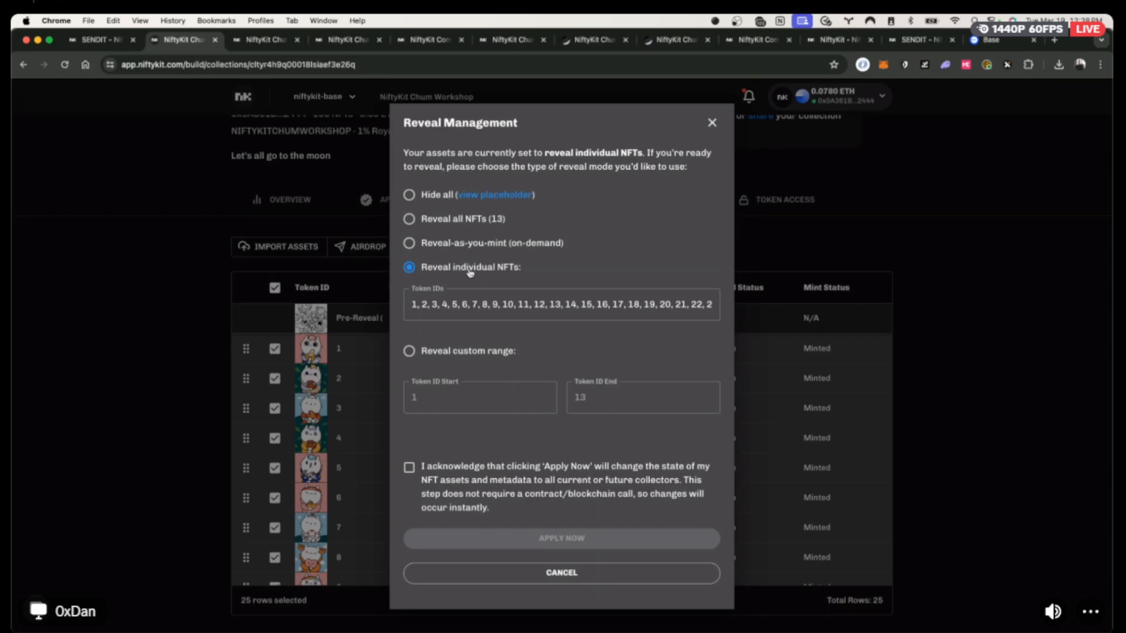
pyautogui.click(712, 121)
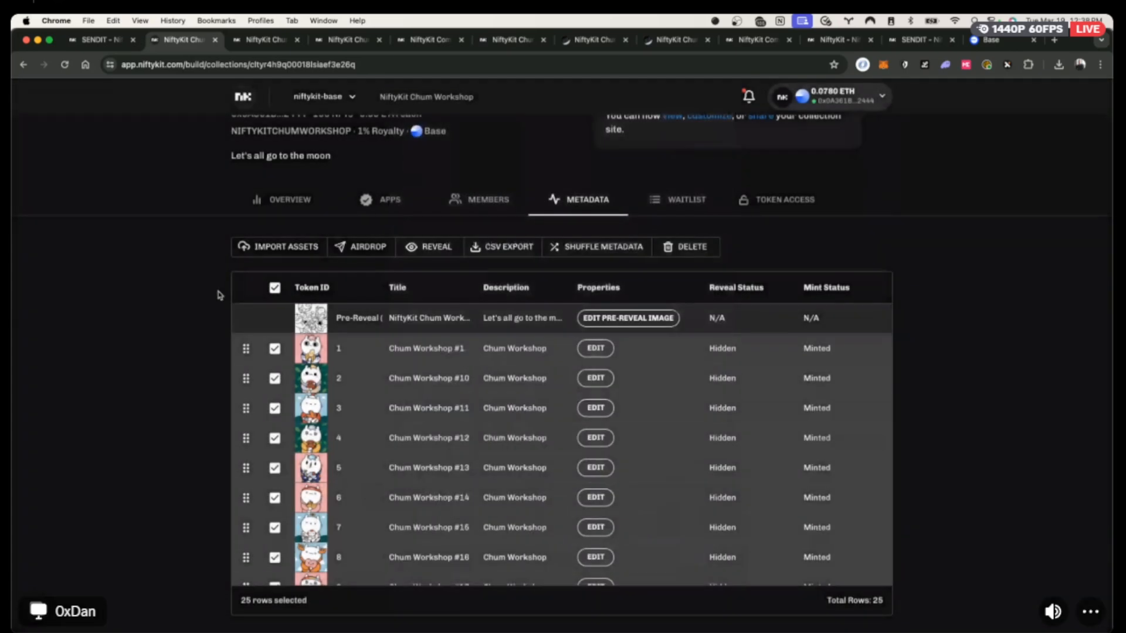
pyautogui.click(274, 287)
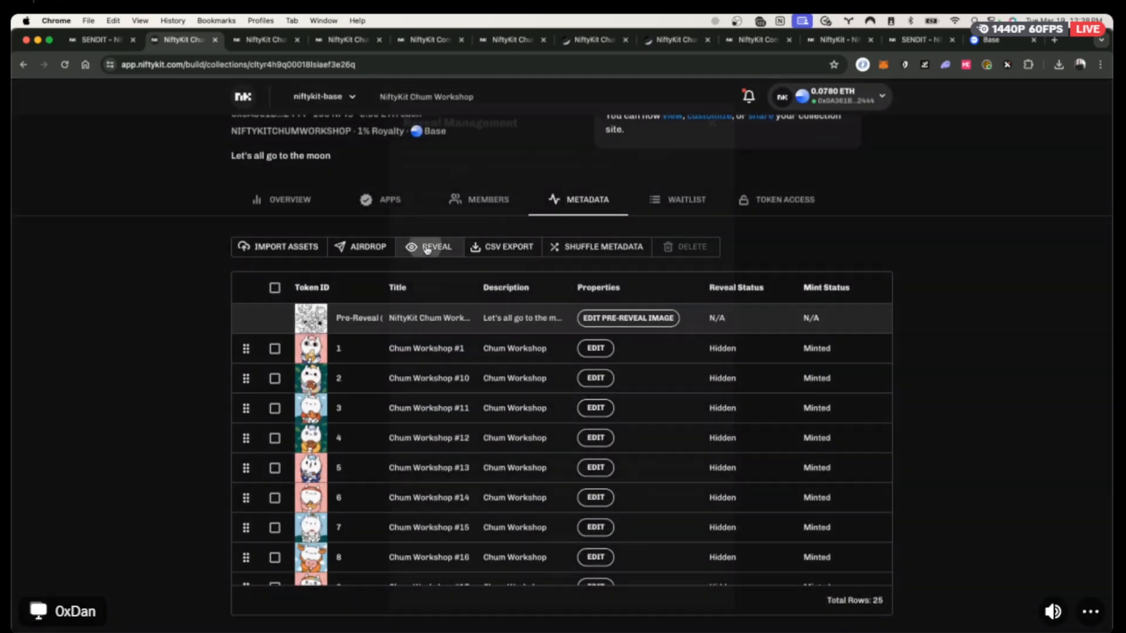
# Reveal all 13 minted NFTs, acknowledging the collector impact, and dismiss the success message.
pyautogui.click(428, 246)
pyautogui.click(450, 220)
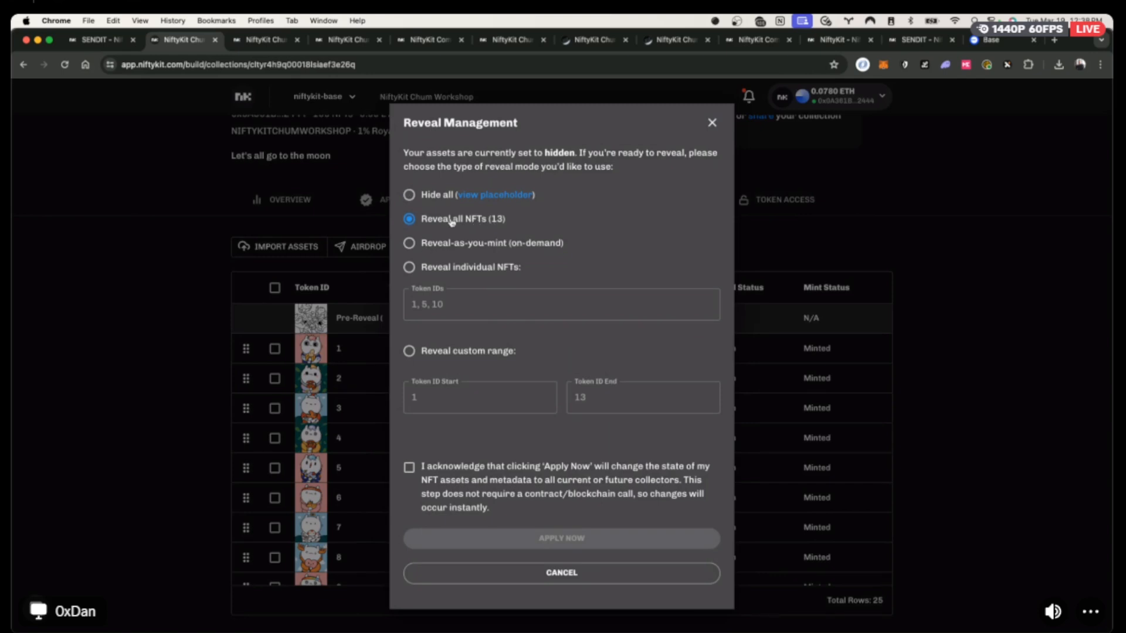
pyautogui.click(435, 479)
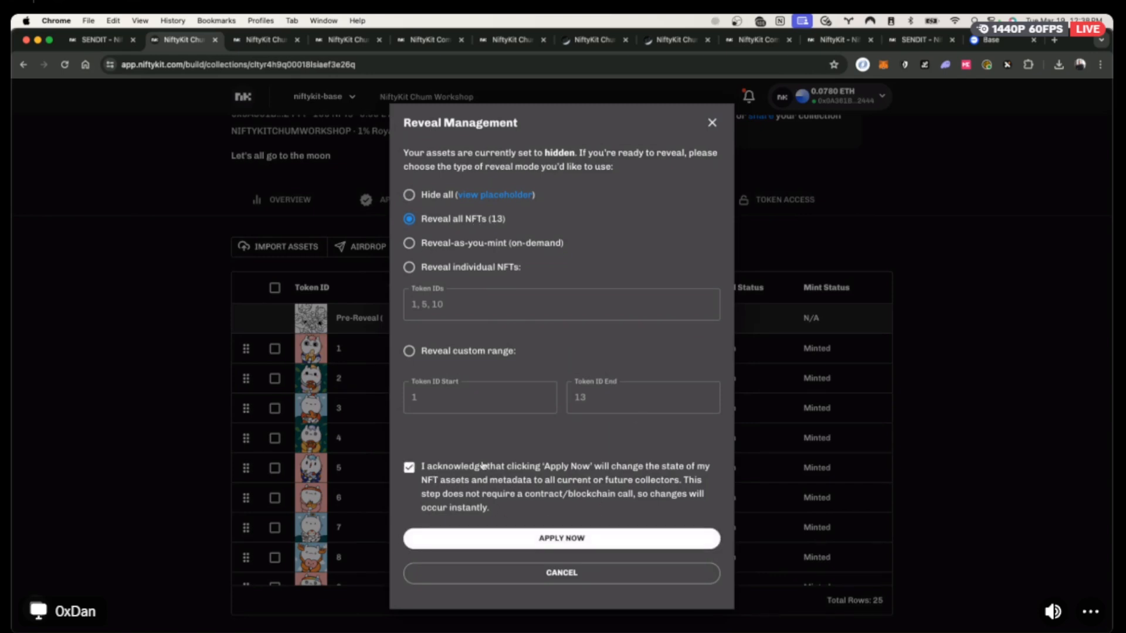
pyautogui.click(590, 534)
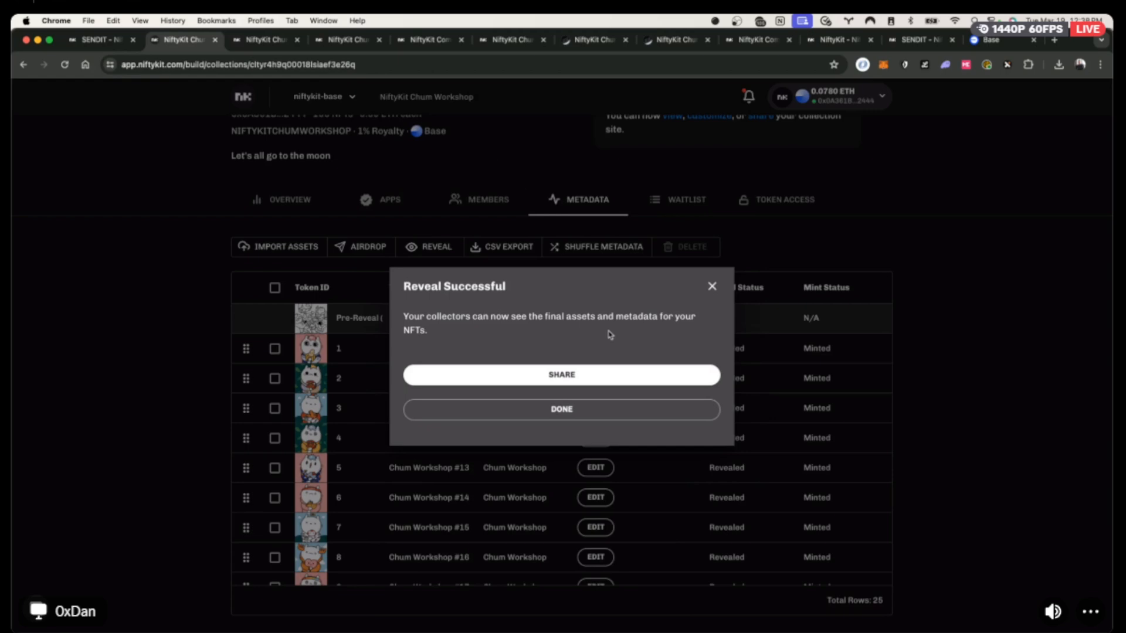
pyautogui.click(573, 410)
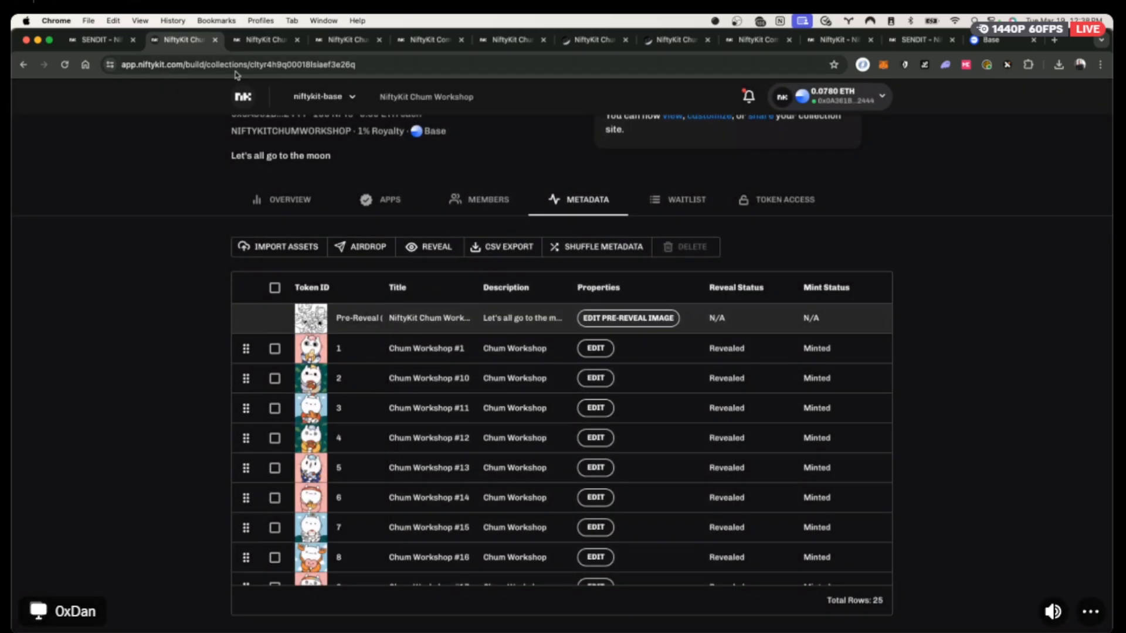
# View the public NiftyKit Chum Workshop page showing 14 of 100 minted on Base.
pyautogui.click(248, 42)
pyautogui.scroll(-7, 431, 379)
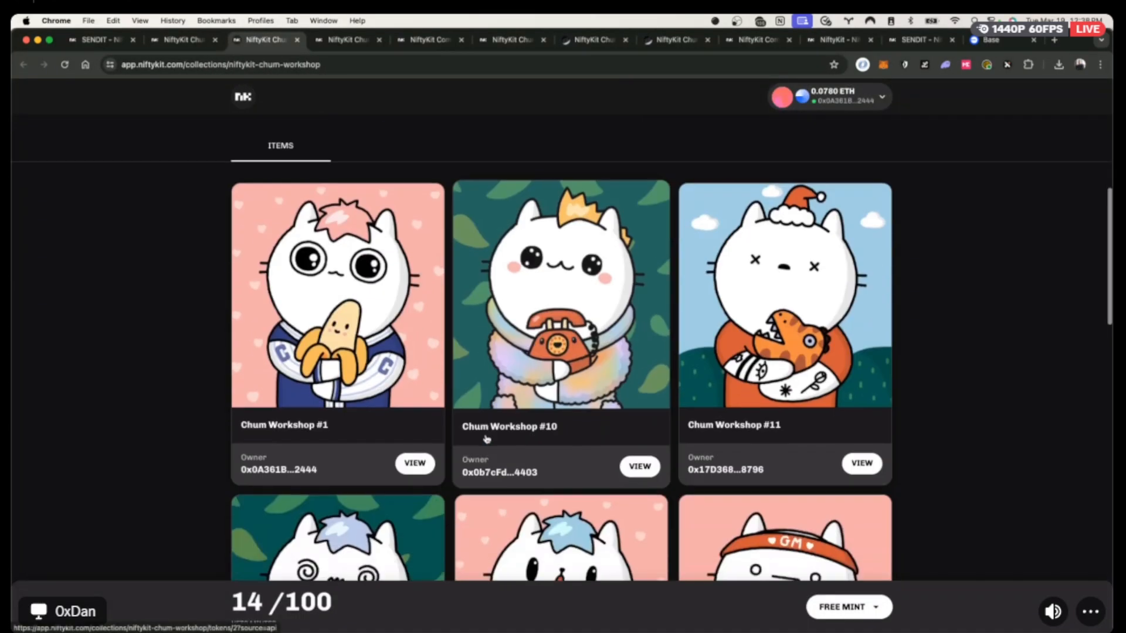
pyautogui.scroll(-9, 486, 438)
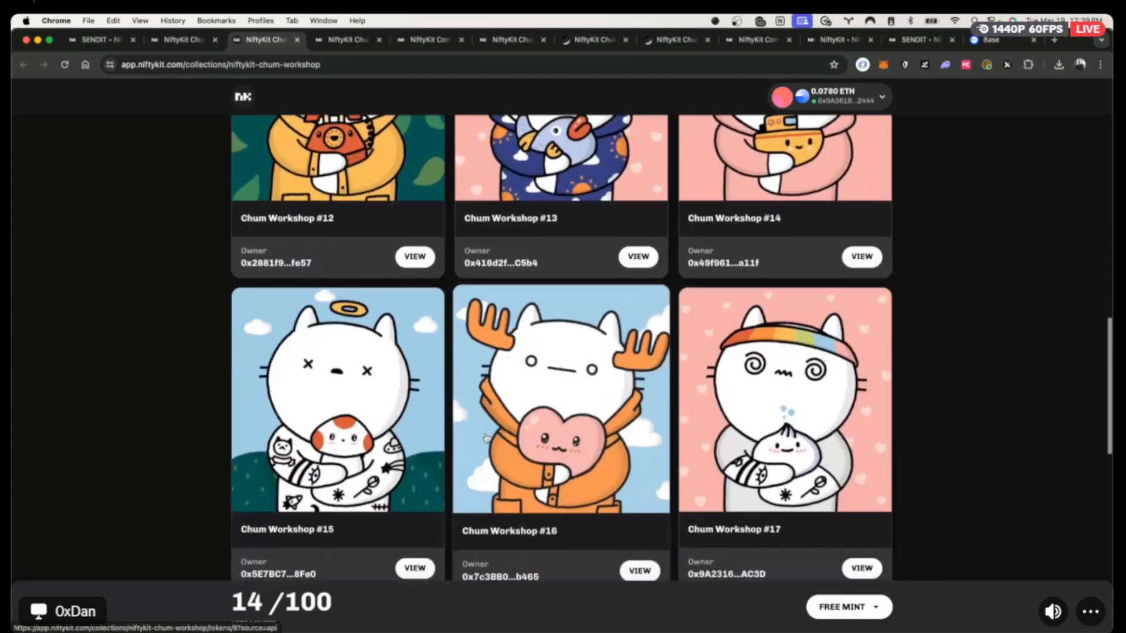
pyautogui.scroll(-12, 486, 439)
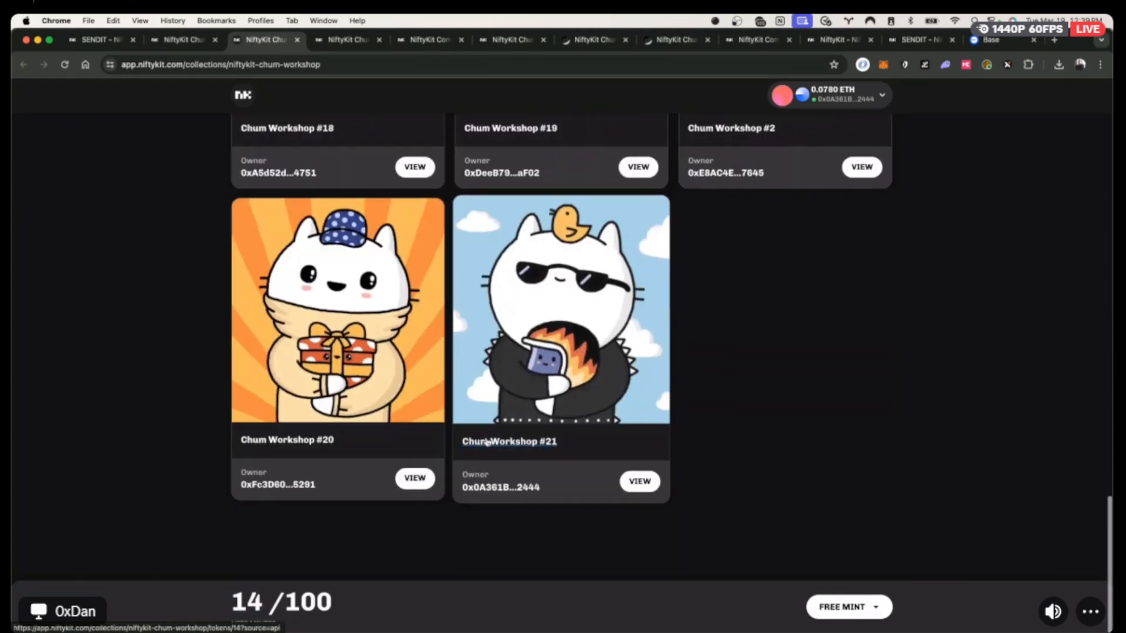
pyautogui.scroll(20, 486, 441)
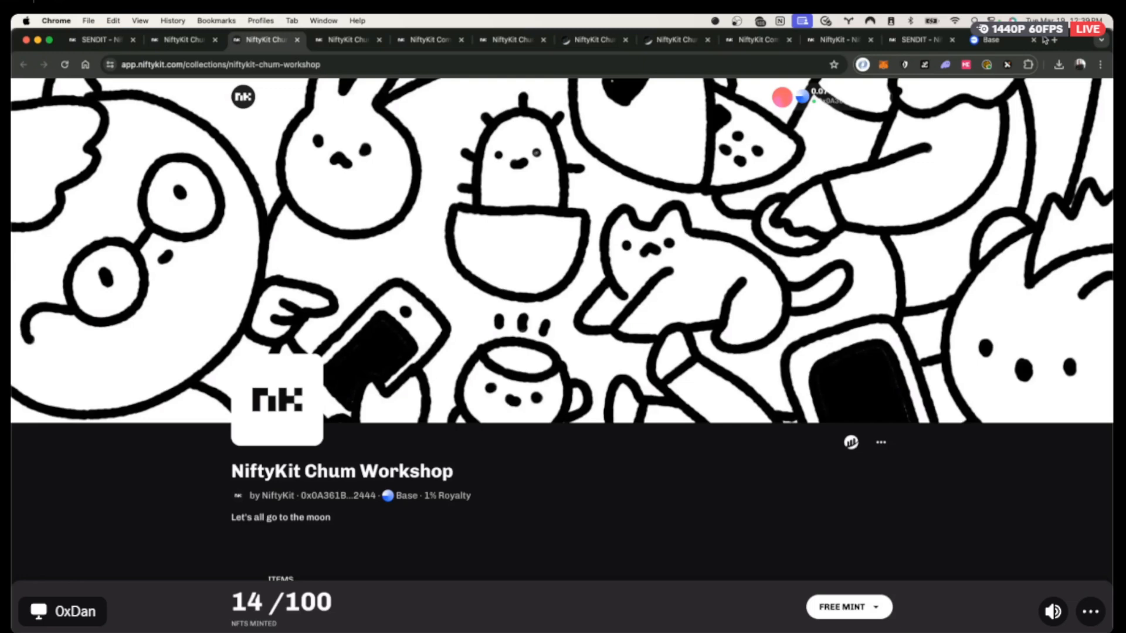
# Reopen the public collection site in a new tab from the Chum Workshop management page.
pyautogui.click(1043, 40)
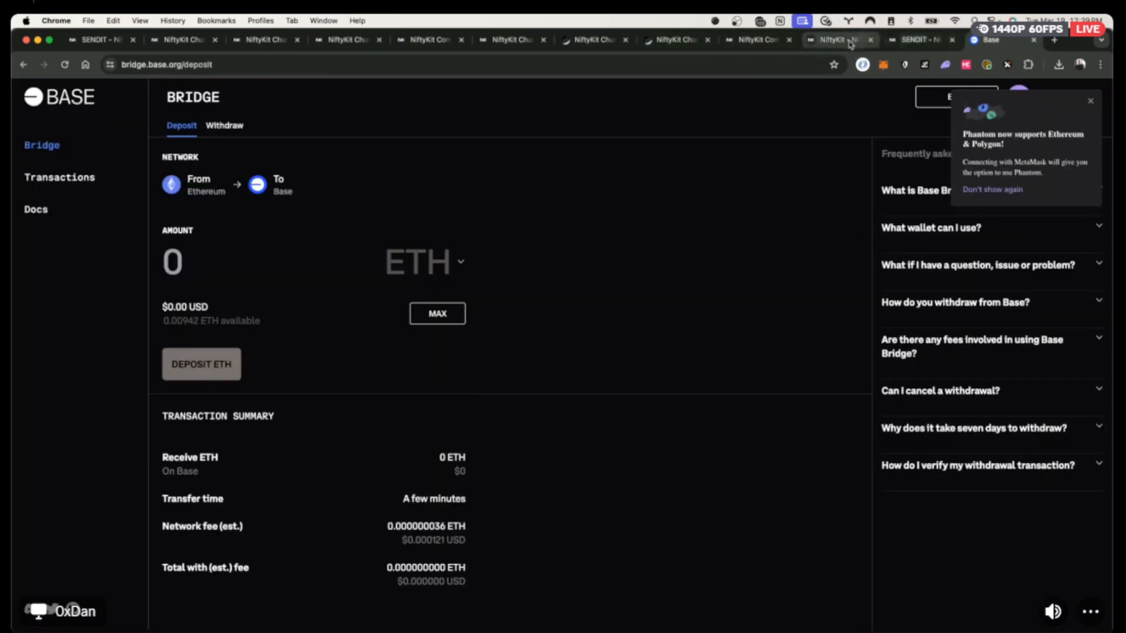
pyautogui.click(759, 40)
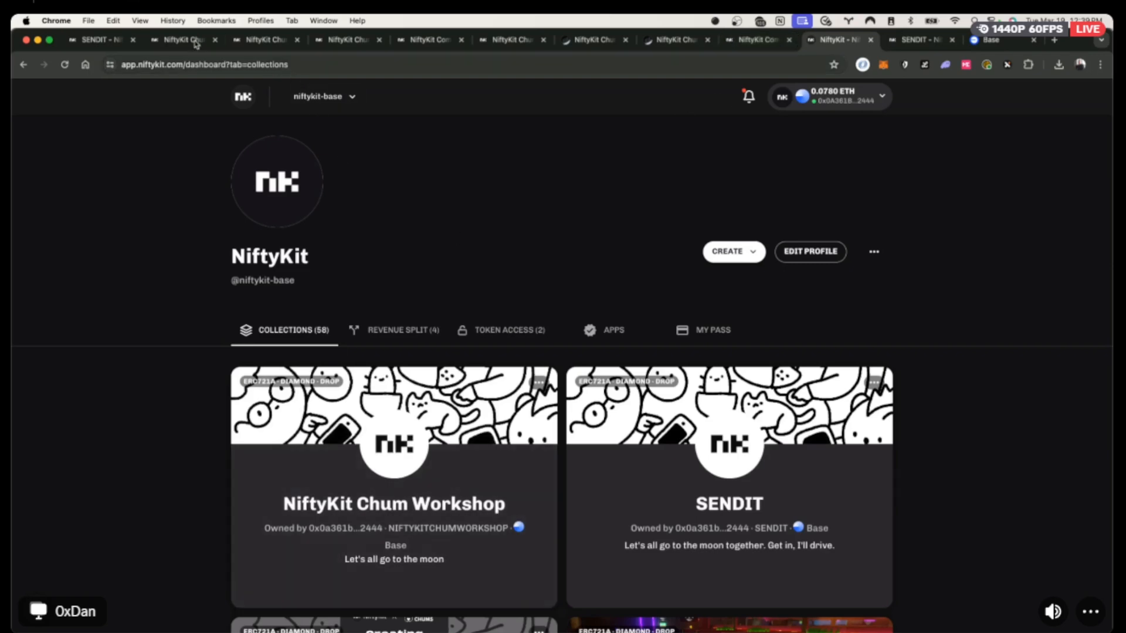
pyautogui.click(176, 40)
pyautogui.scroll(2, 643, 193)
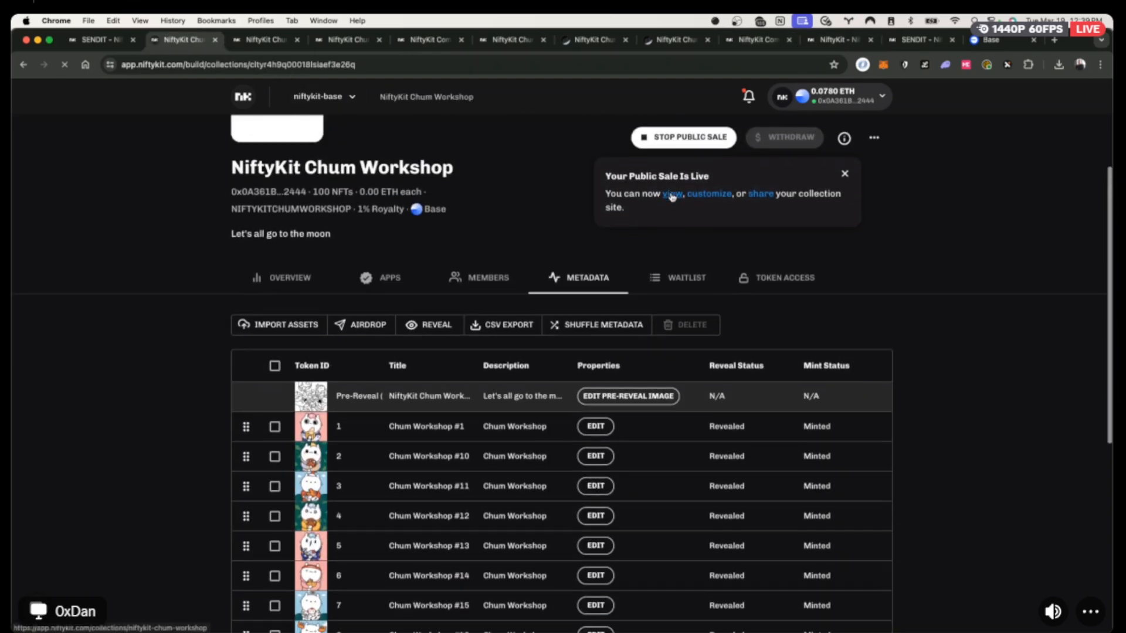
pyautogui.keyDown('super'); pyautogui.click(672, 195); pyautogui.keyUp('super')
pyautogui.click(228, 42)
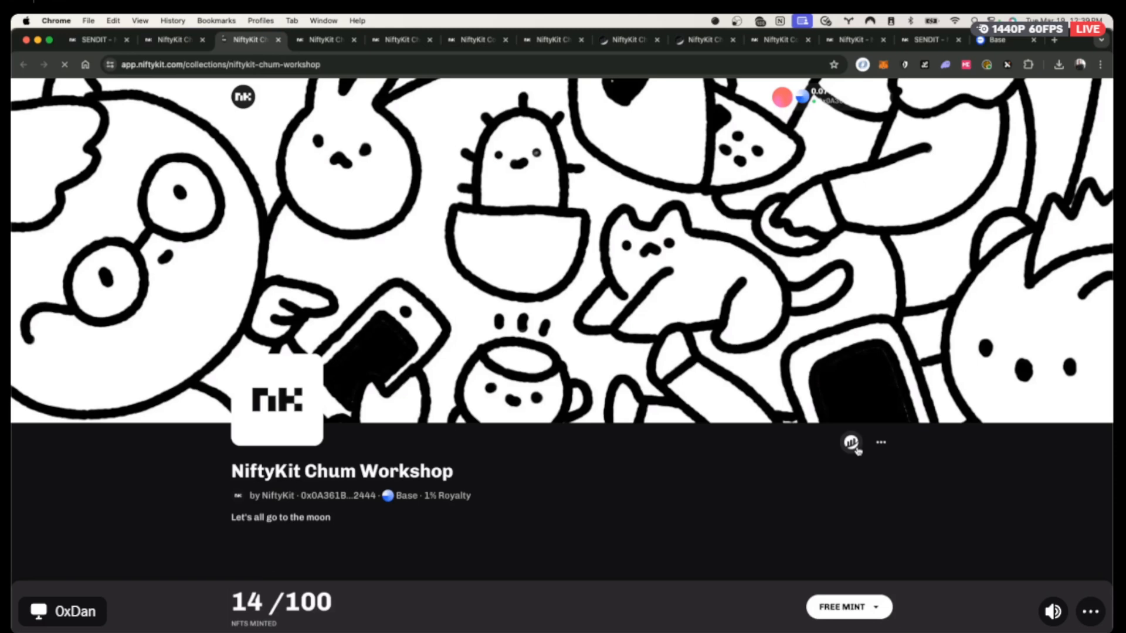
# Copy the collection page address and open the collection's token page on BaseScan.
pyautogui.click(237, 61)
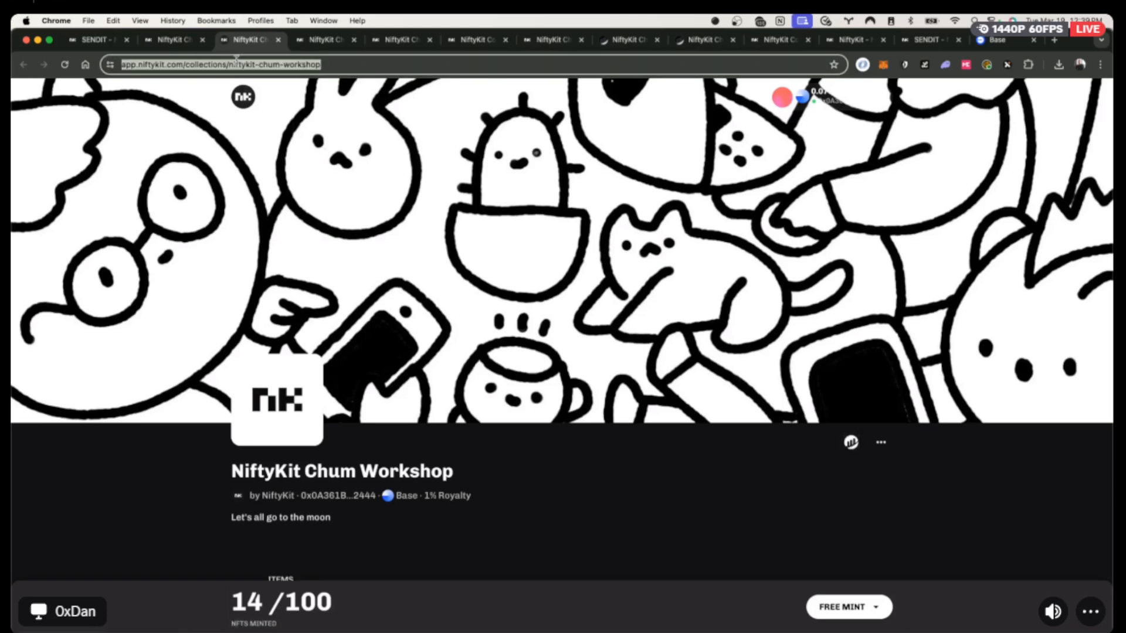
pyautogui.press('super+c')
pyautogui.press('super+c')
pyautogui.press('super+Tab')
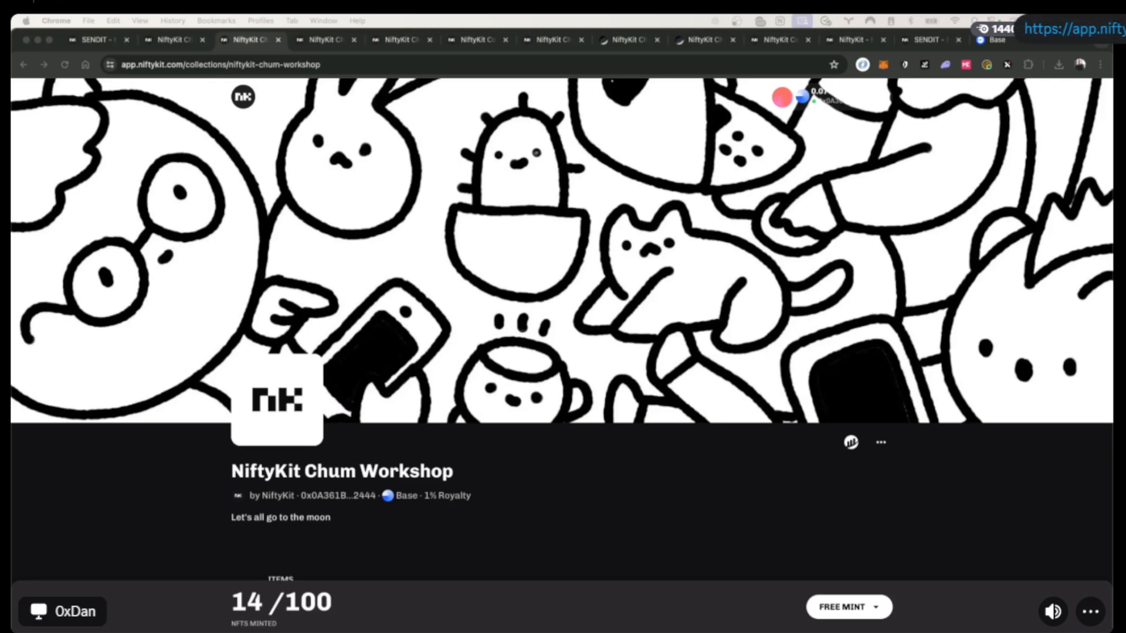
pyautogui.scroll(-1, 829, 515)
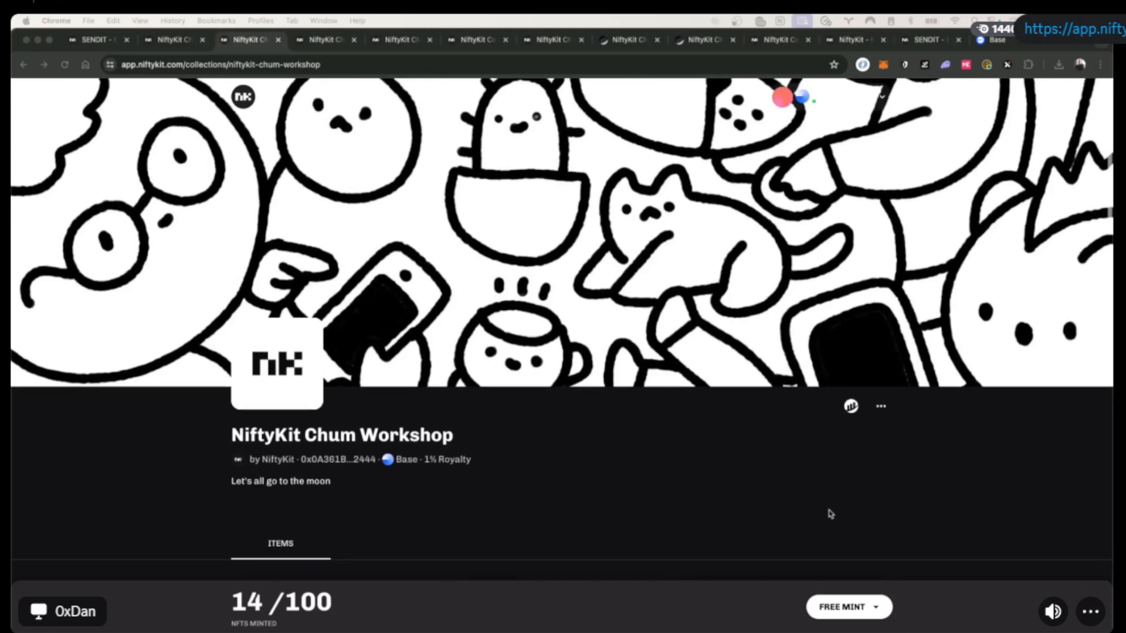
pyautogui.click(851, 404)
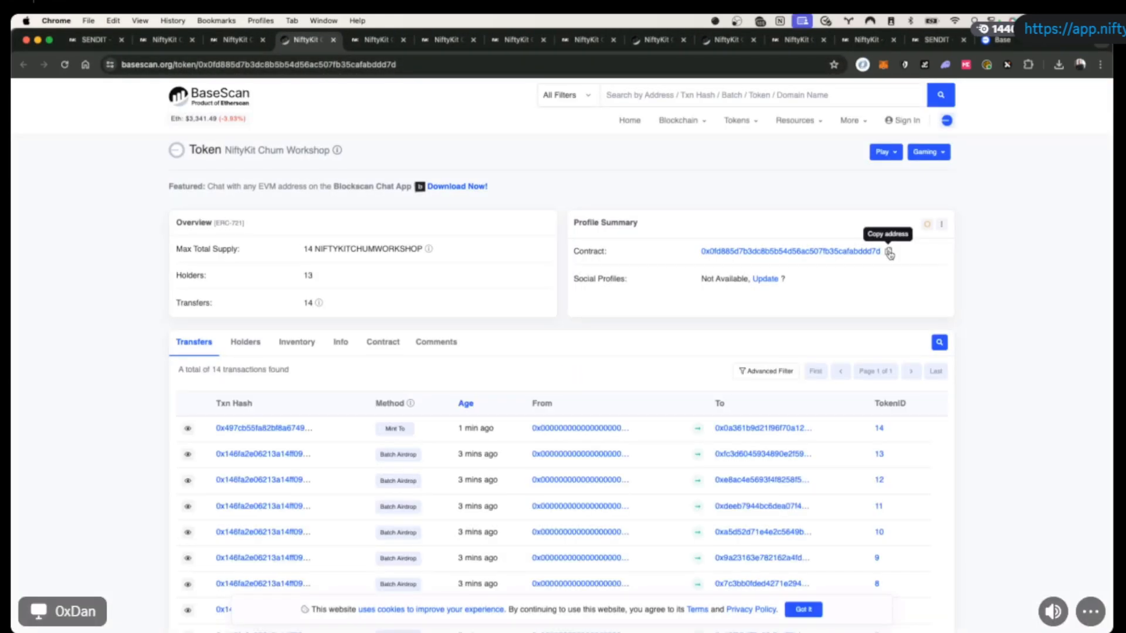
# Copy the contract address from BaseScan and open the NiftyKit Chum Workshop collection on OpenSea.
pyautogui.click(889, 253)
pyautogui.hotkey('ctrl', 't')
pyautogui.write('opensea')
pyautogui.press('Return')
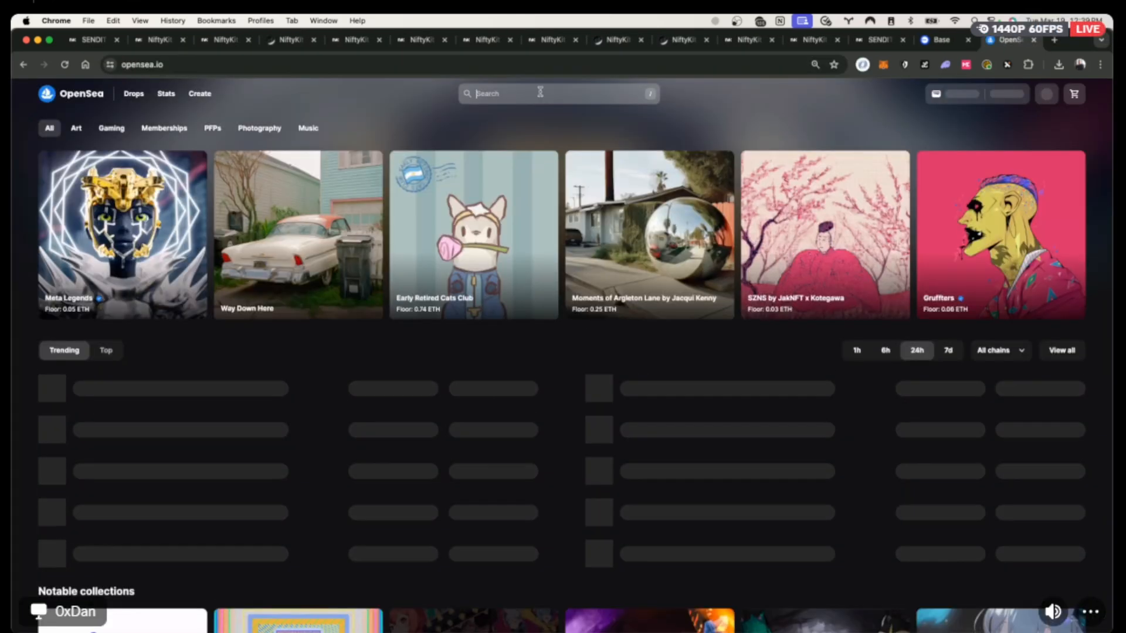
pyautogui.click(541, 92)
pyautogui.press('super+v')
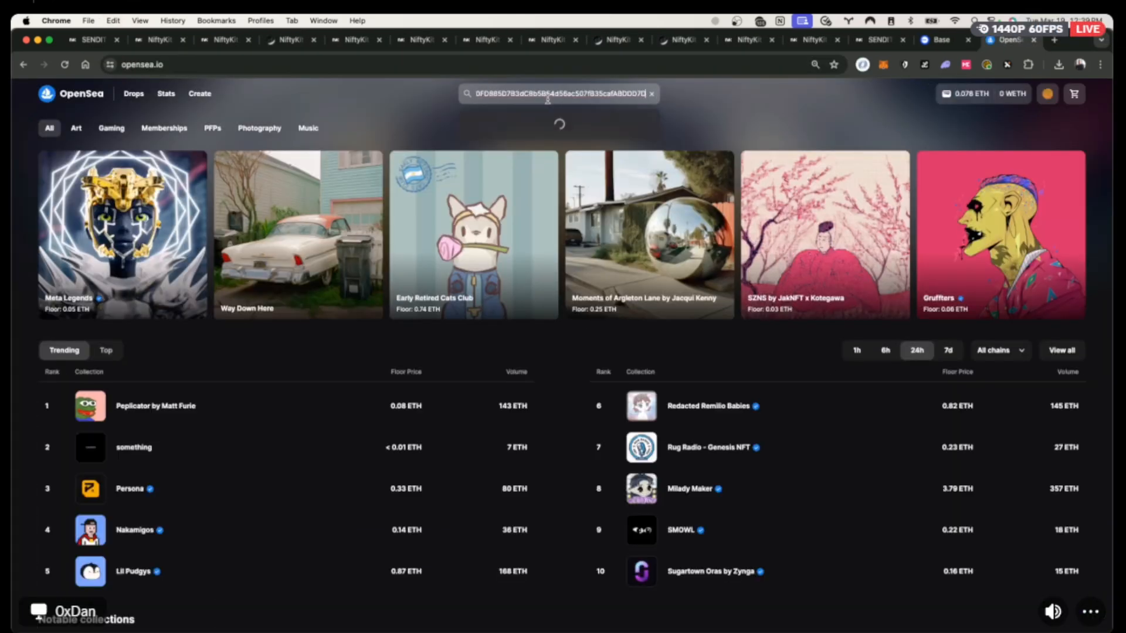
pyautogui.click(529, 141)
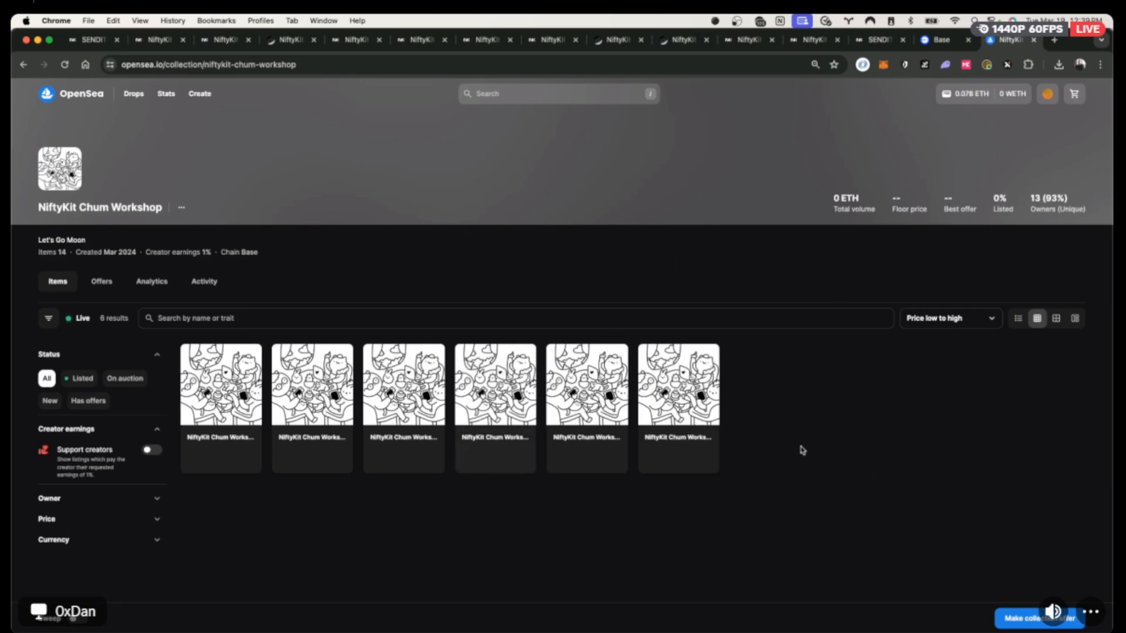
pyautogui.press('super+r')
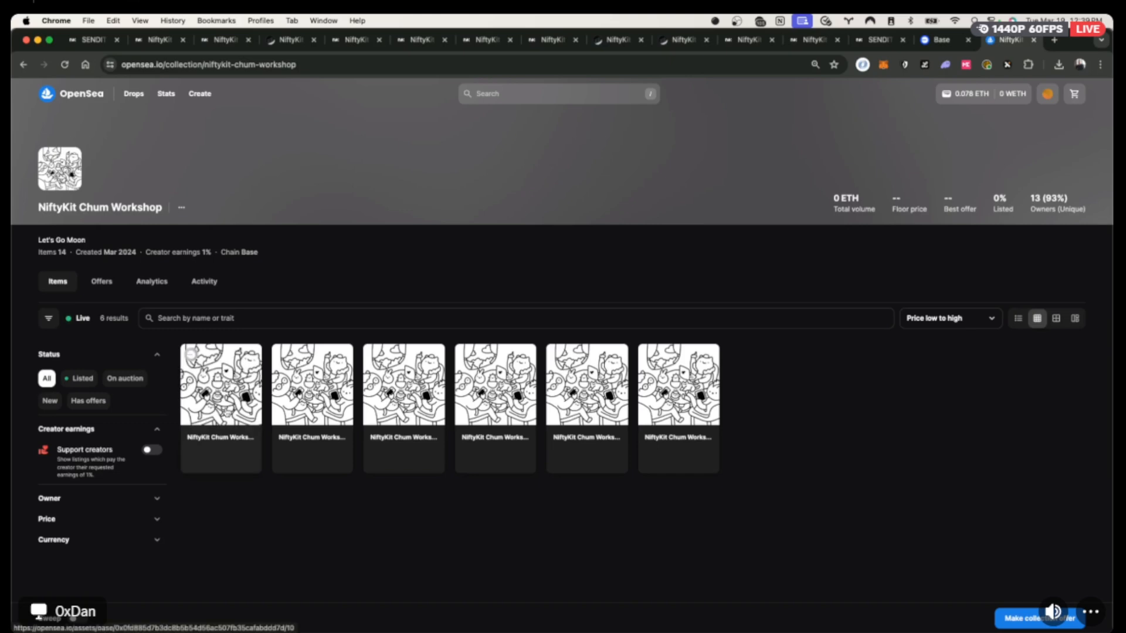
# Queue metadata refreshes for items #10 and #9, then return to the collection page.
pyautogui.click(221, 384)
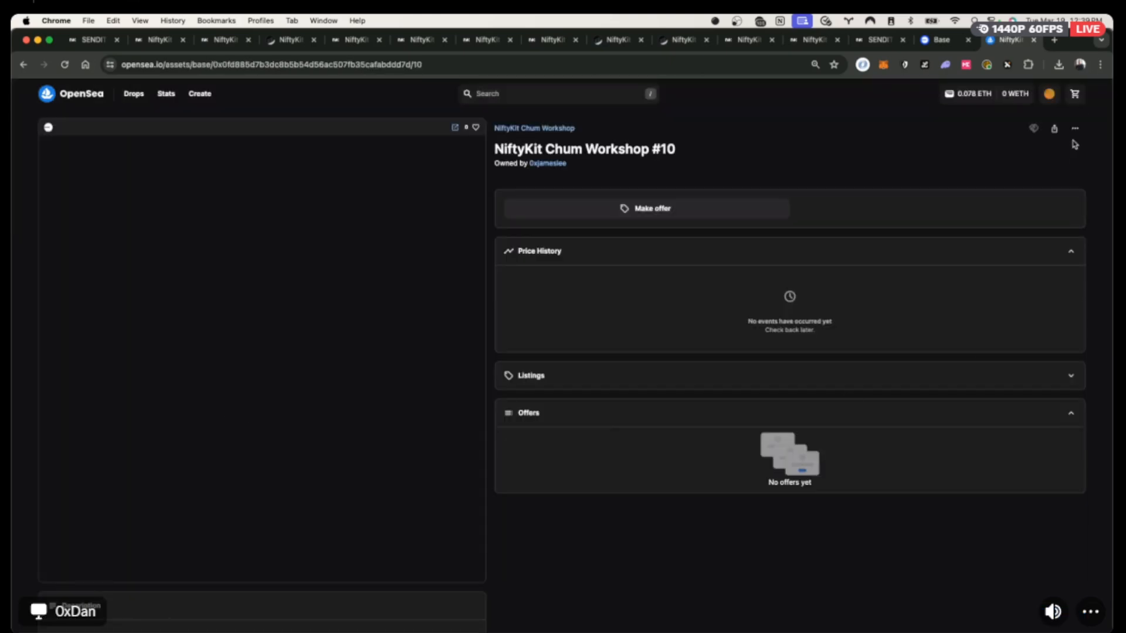
pyautogui.click(1075, 129)
pyautogui.click(1035, 154)
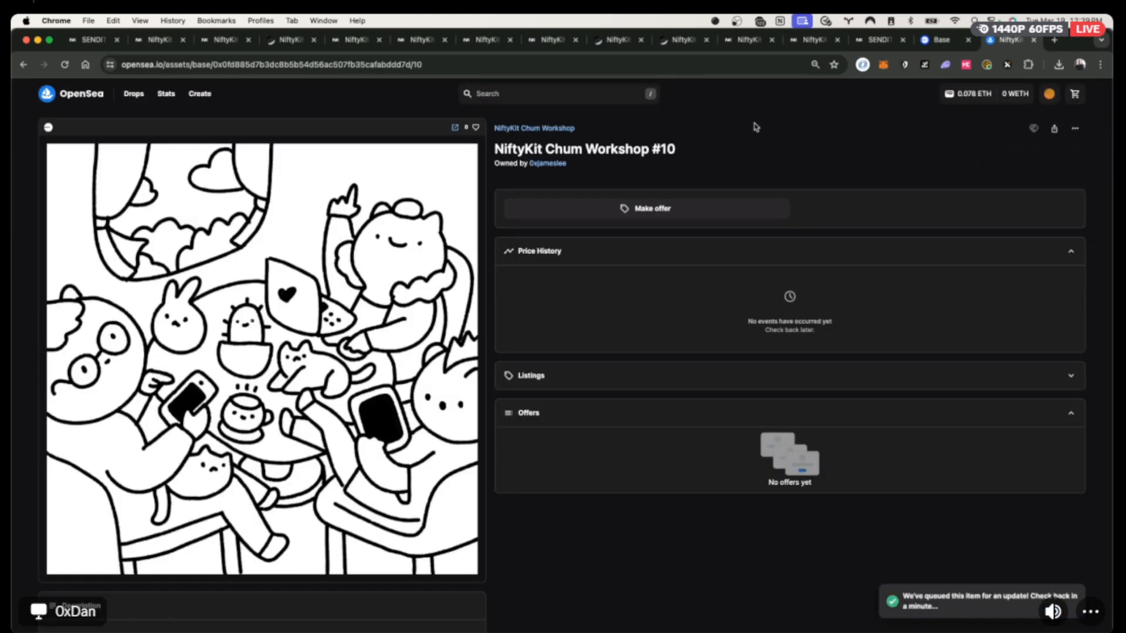
pyautogui.press('super+r')
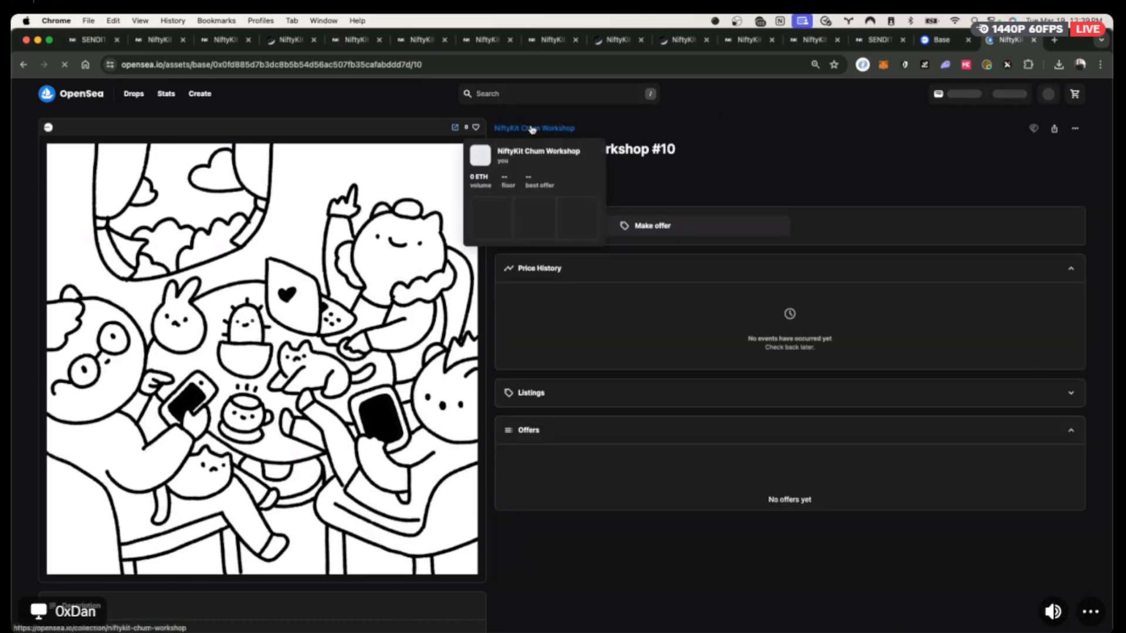
pyautogui.click(532, 129)
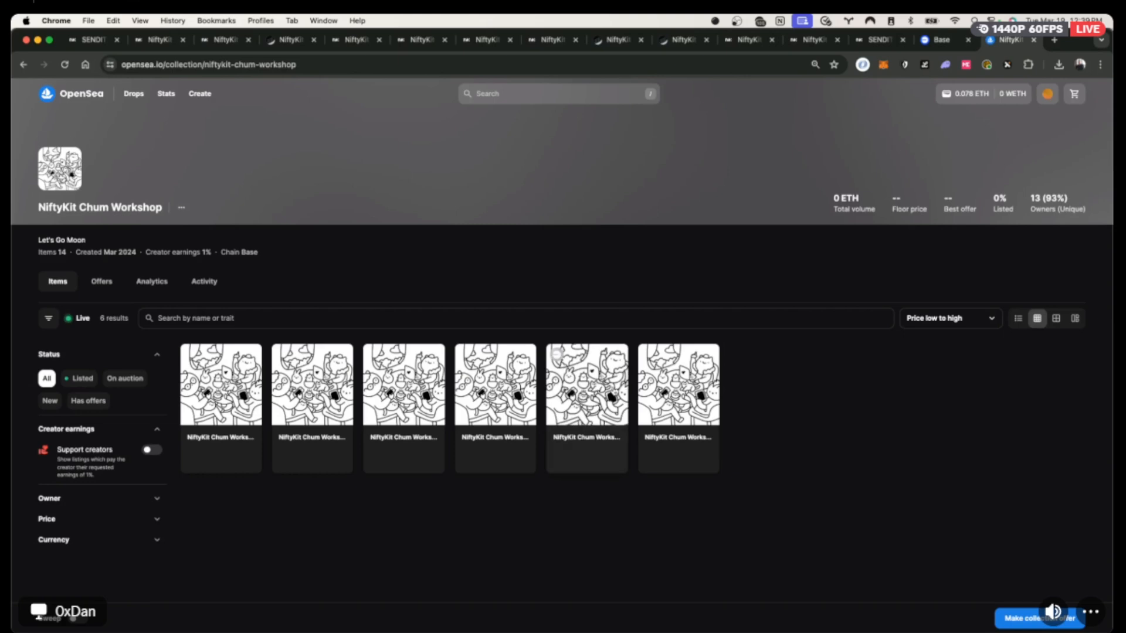
pyautogui.click(612, 397)
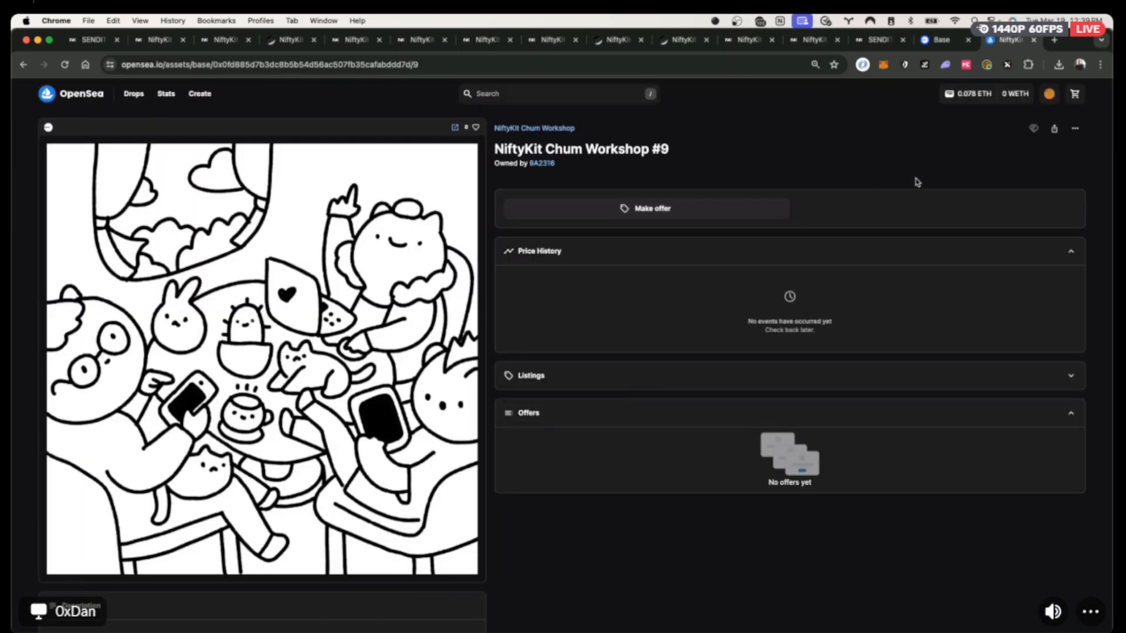
pyautogui.click(1075, 128)
pyautogui.click(1035, 159)
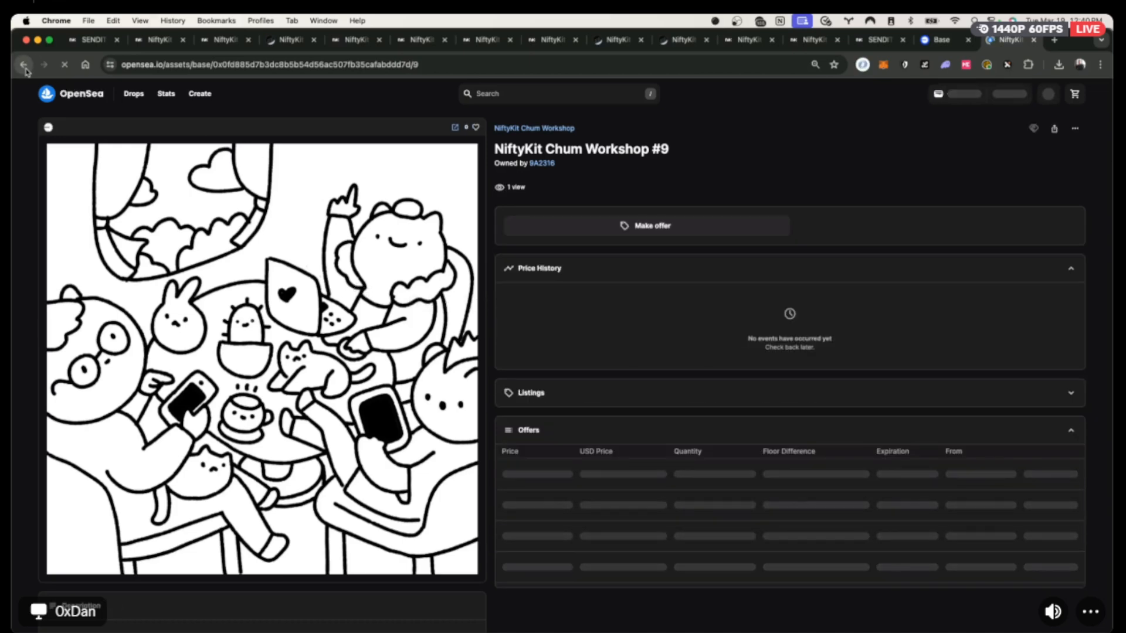
pyautogui.click(24, 66)
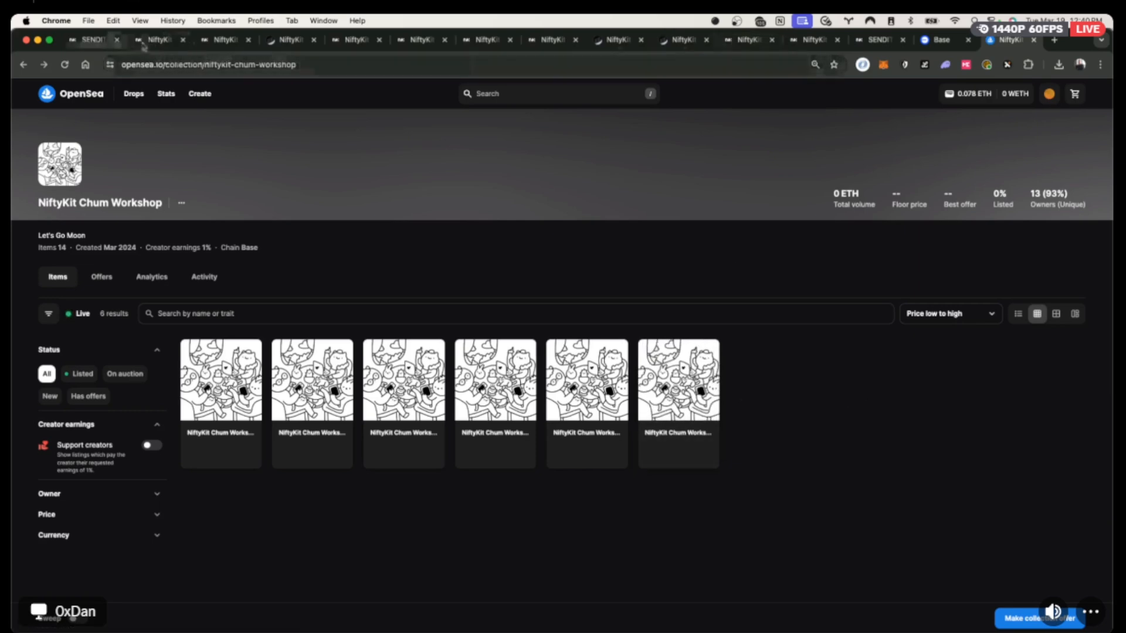
# Go to the collection's Token Access settings and start creating a new token access.
pyautogui.click(157, 40)
pyautogui.click(226, 40)
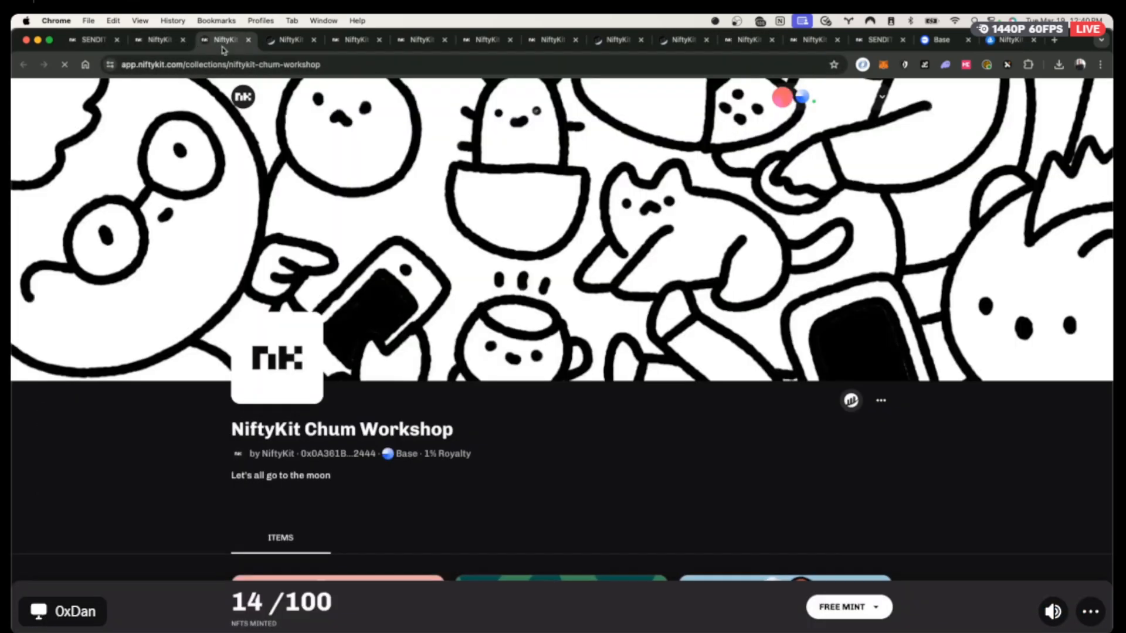
pyautogui.scroll(-10, 498, 393)
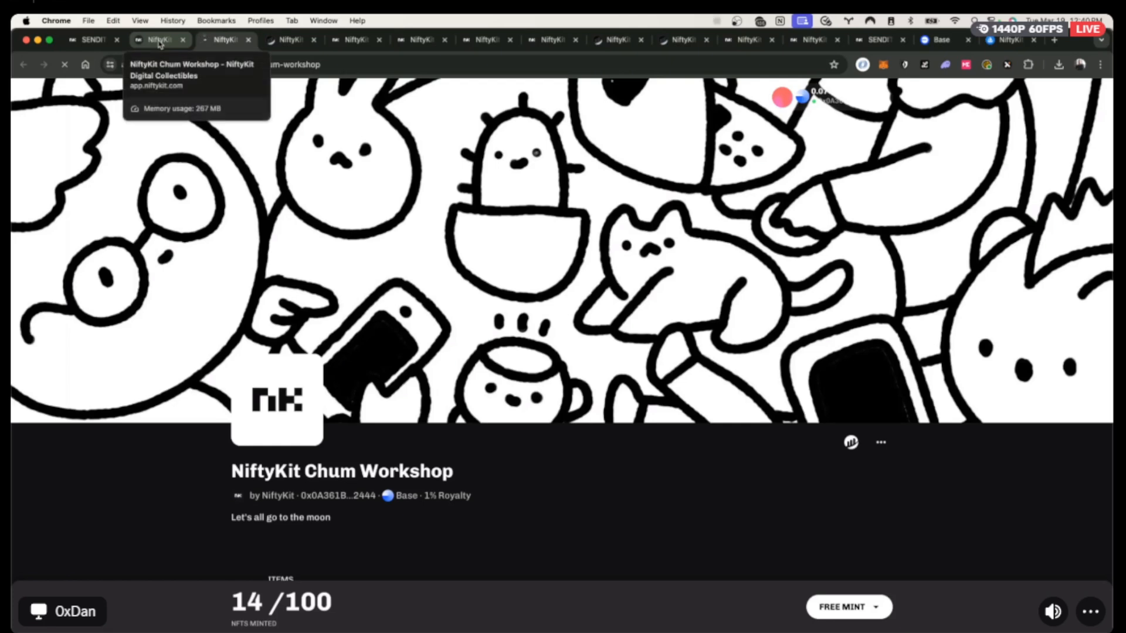
pyautogui.click(160, 42)
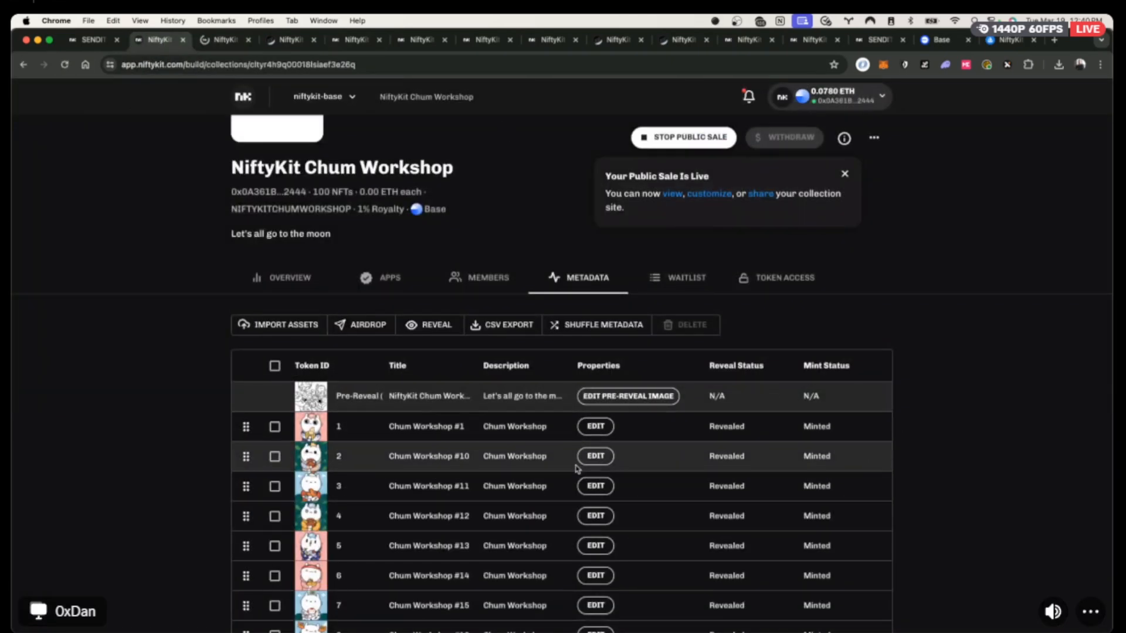
pyautogui.click(794, 277)
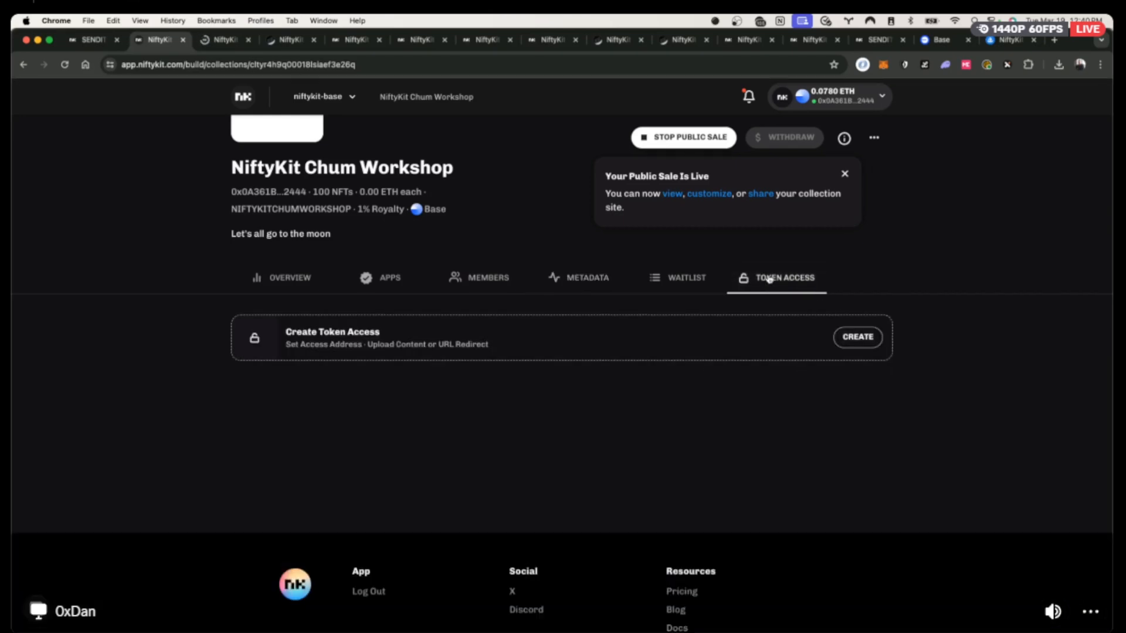
pyautogui.click(855, 341)
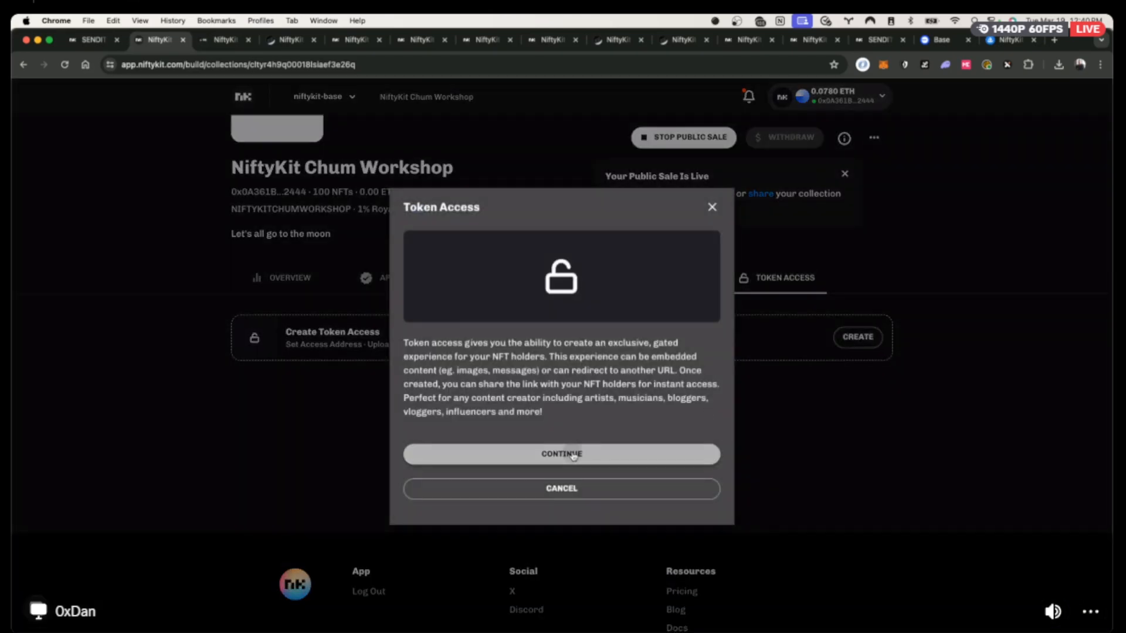
pyautogui.click(573, 456)
# Name the token access 'Video Reply', describe it 'Let's Go To Moon', and continue.
pyautogui.click(495, 359)
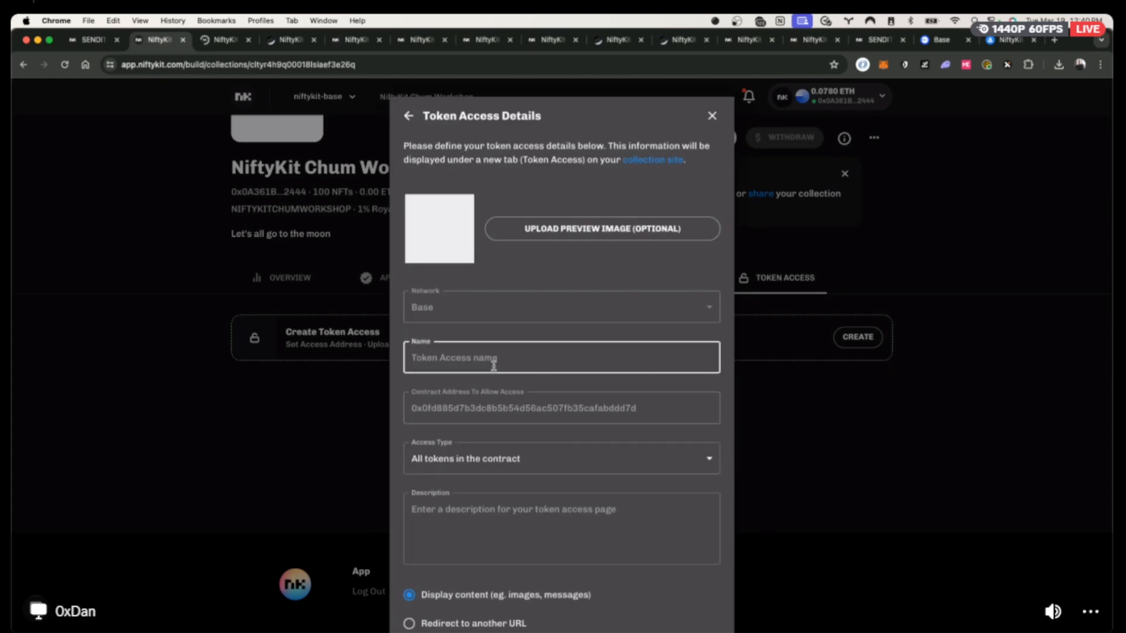
pyautogui.write('Video Reply')
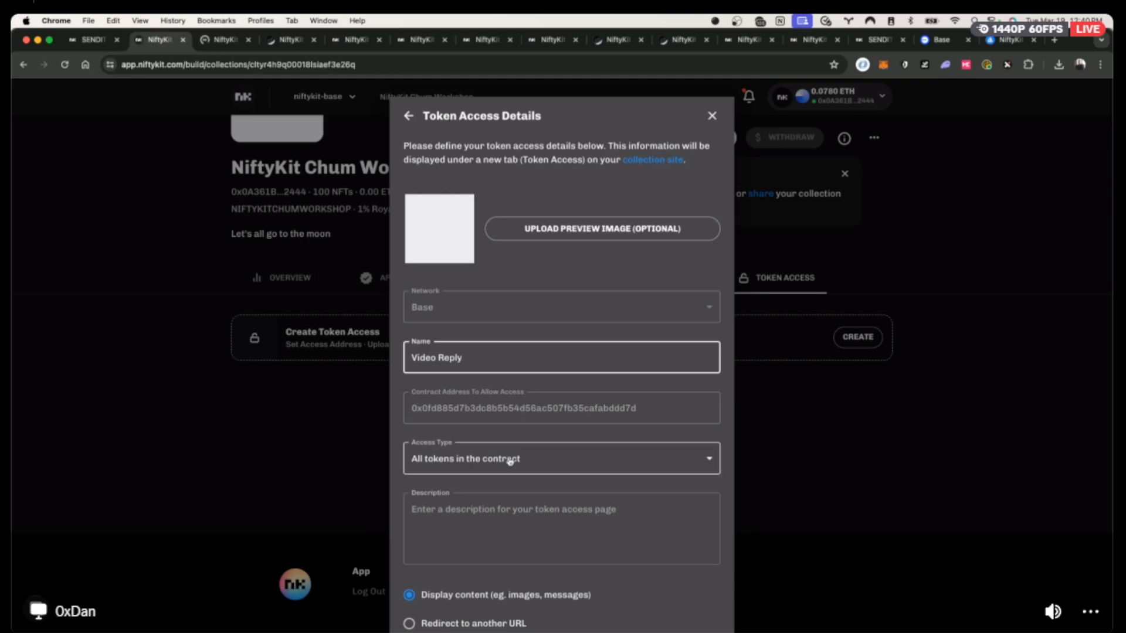
pyautogui.scroll(-2, 568, 457)
pyautogui.click(473, 459)
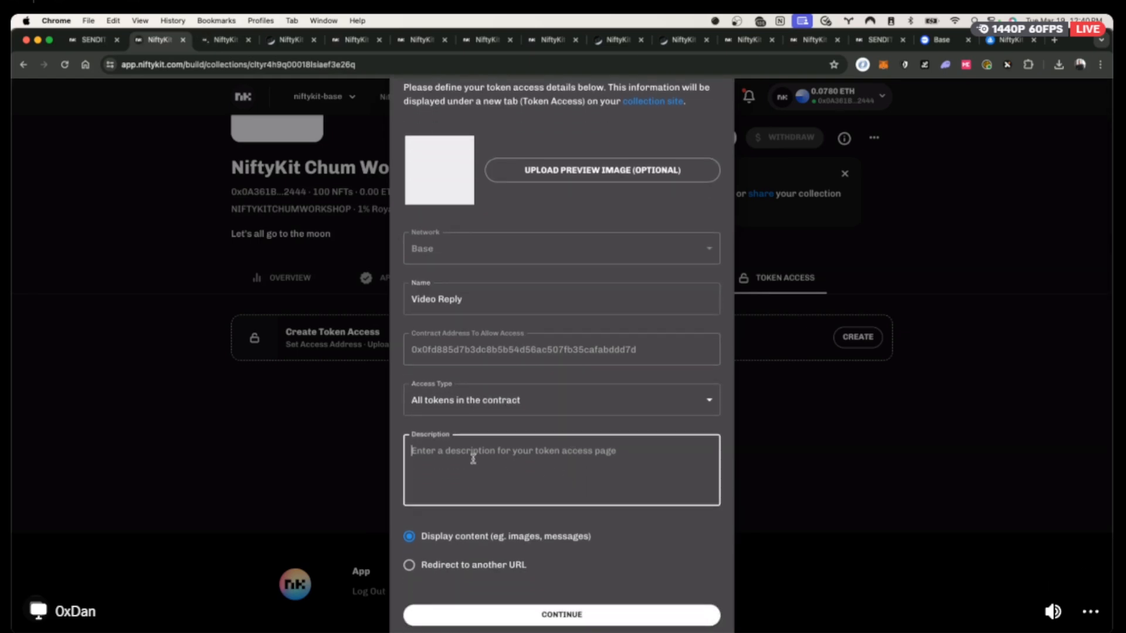
pyautogui.write("Let's Go To Moon")
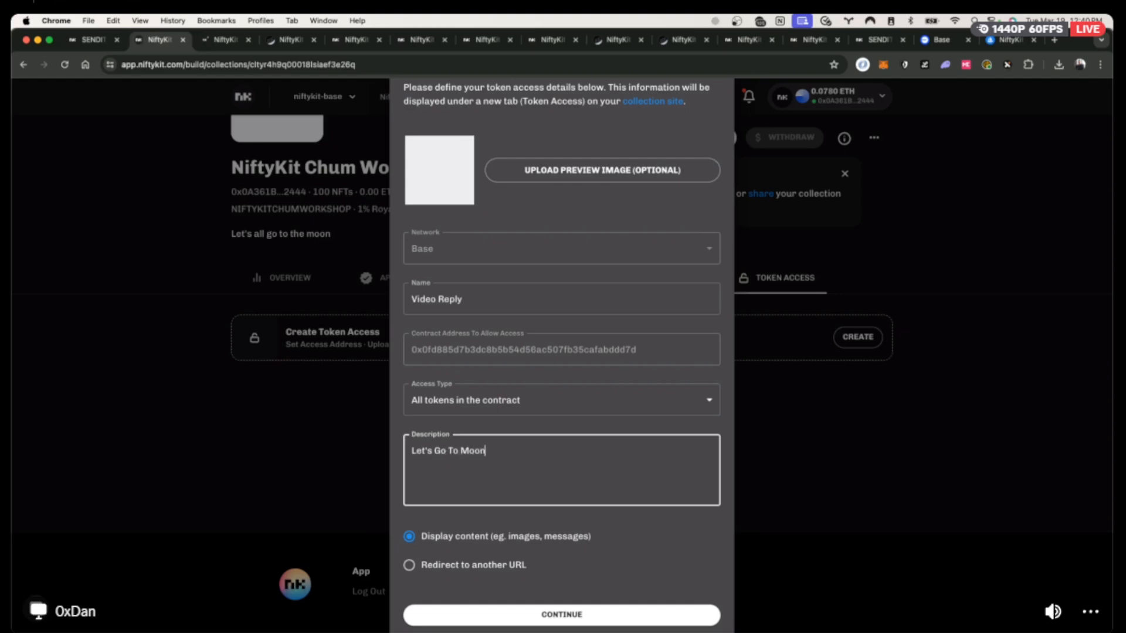
pyautogui.scroll(-2, 513, 522)
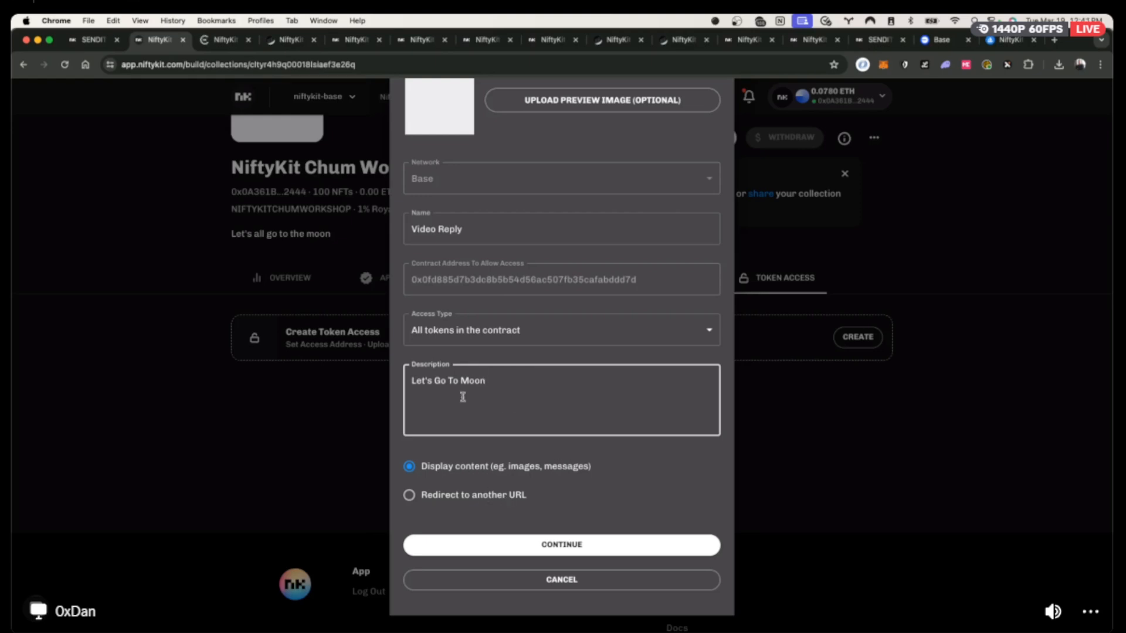
pyautogui.click(579, 544)
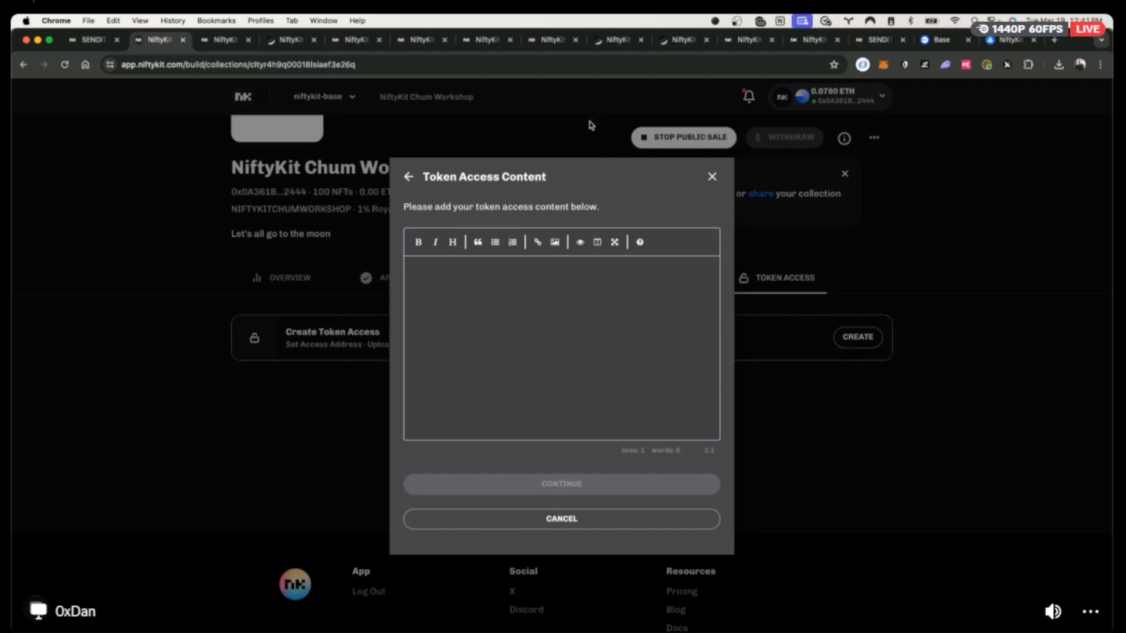
# Search YouTube for 'rick roll' in a new tab.
pyautogui.press('super+t')
pyautogui.write('youtube a')
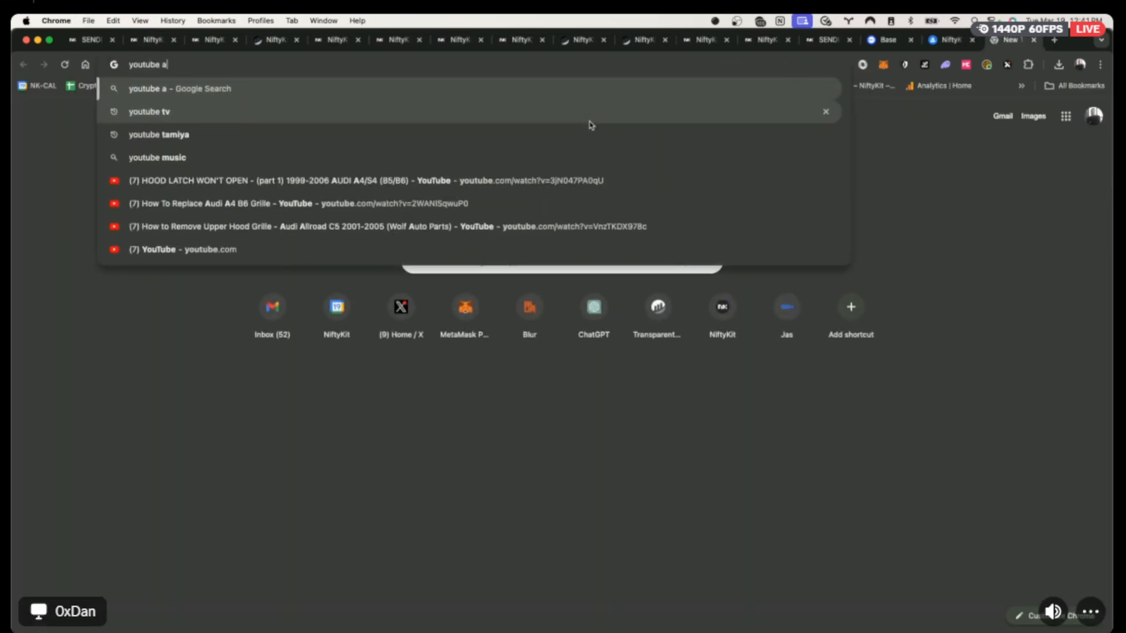
pyautogui.press('BackSpace')
pyautogui.write('rick roll')
pyautogui.press('Return')
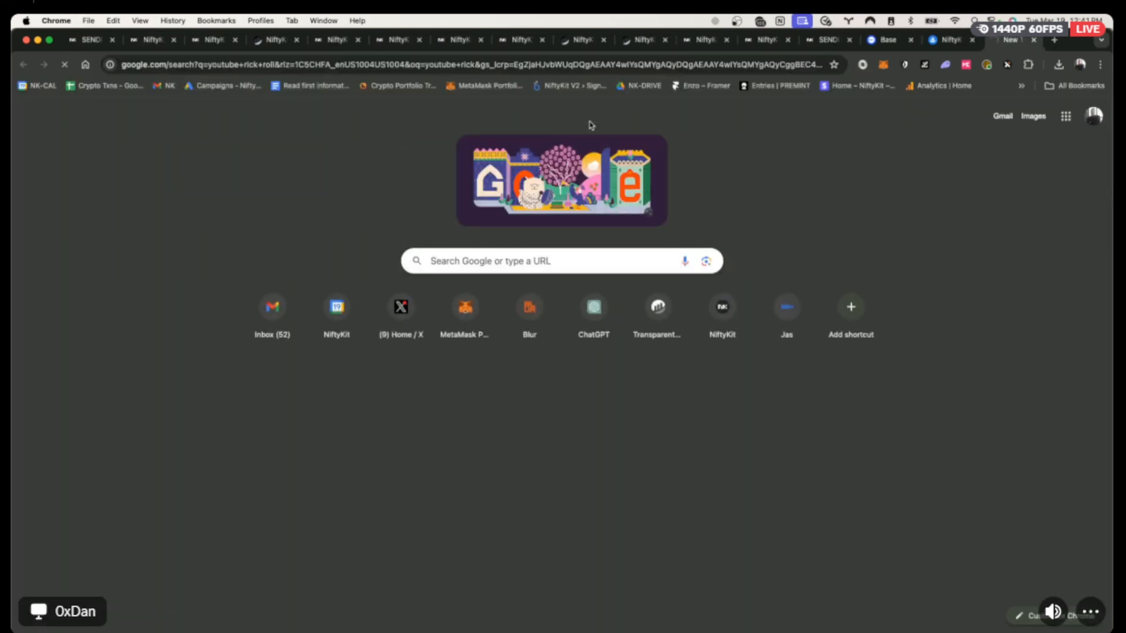
# Grab the iframe embed code of the Never Gonna Give You Up video.
pyautogui.click(346, 252)
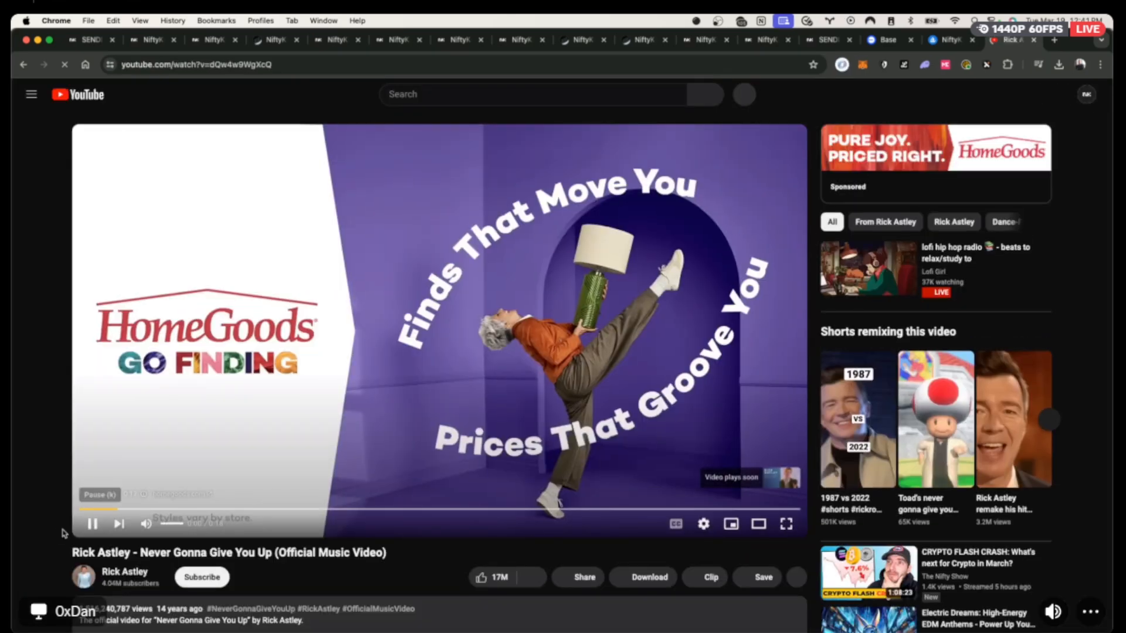
pyautogui.click(92, 524)
pyautogui.scroll(-2, 641, 565)
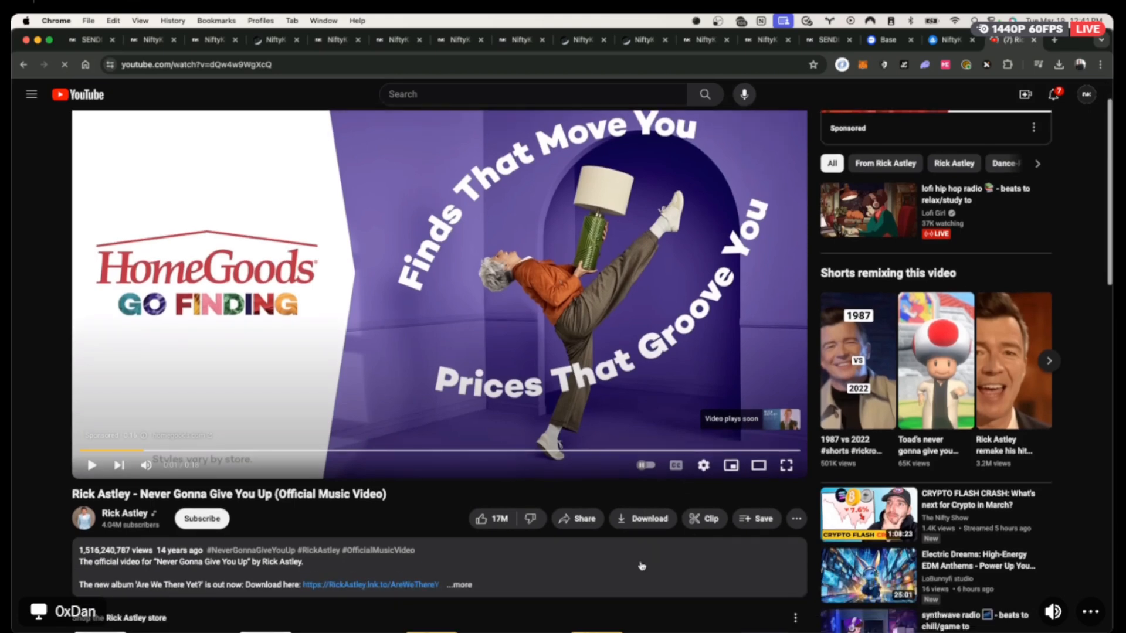
pyautogui.click(577, 518)
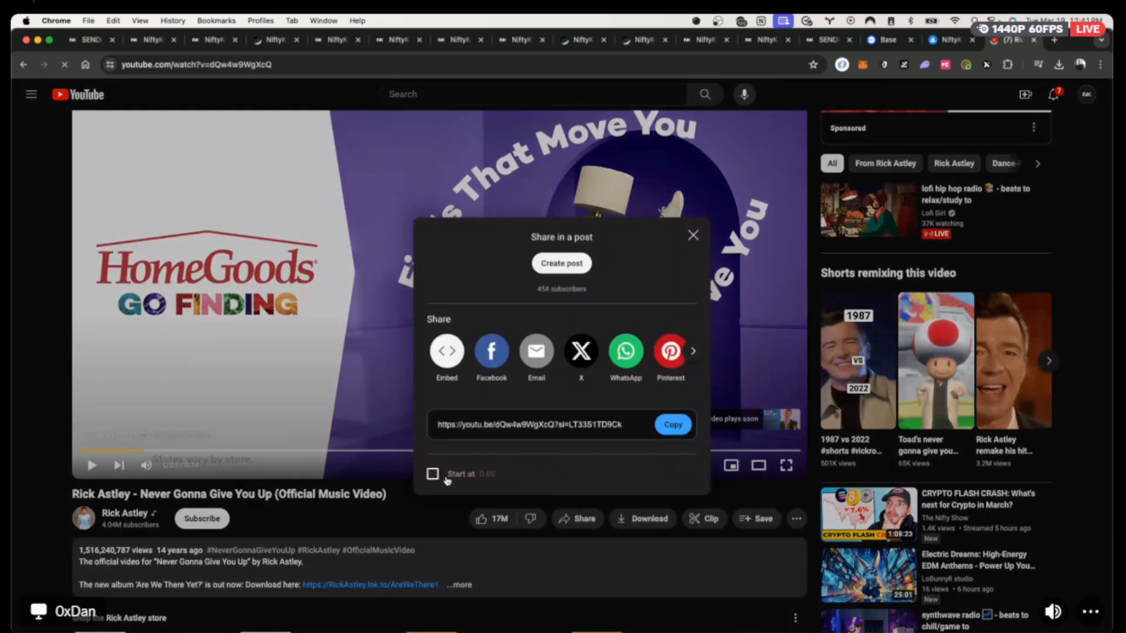
pyautogui.click(448, 350)
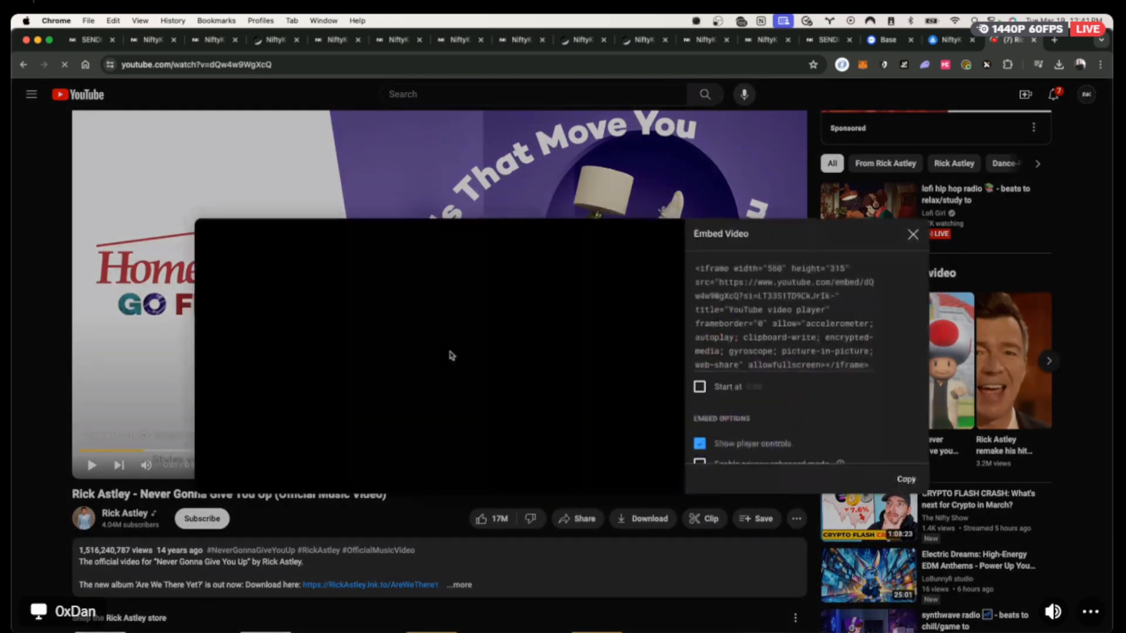
pyautogui.click(738, 289)
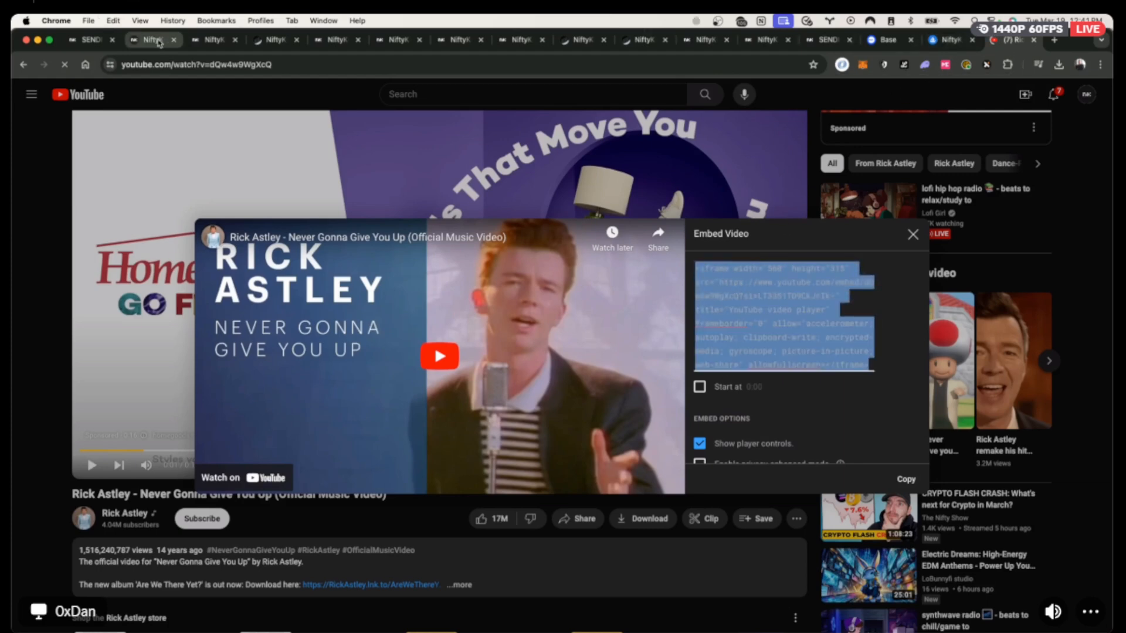
# Paste the embed code into the content editor and create the Video Reply token access.
pyautogui.click(218, 42)
pyautogui.click(495, 293)
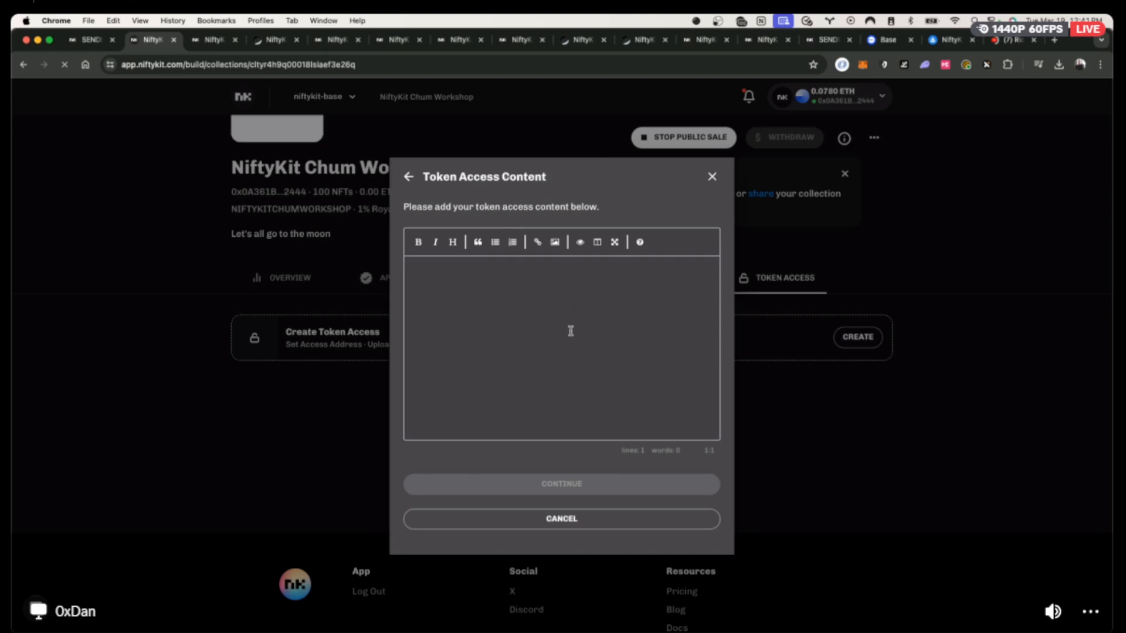
pyautogui.press('super+v')
pyautogui.click(563, 485)
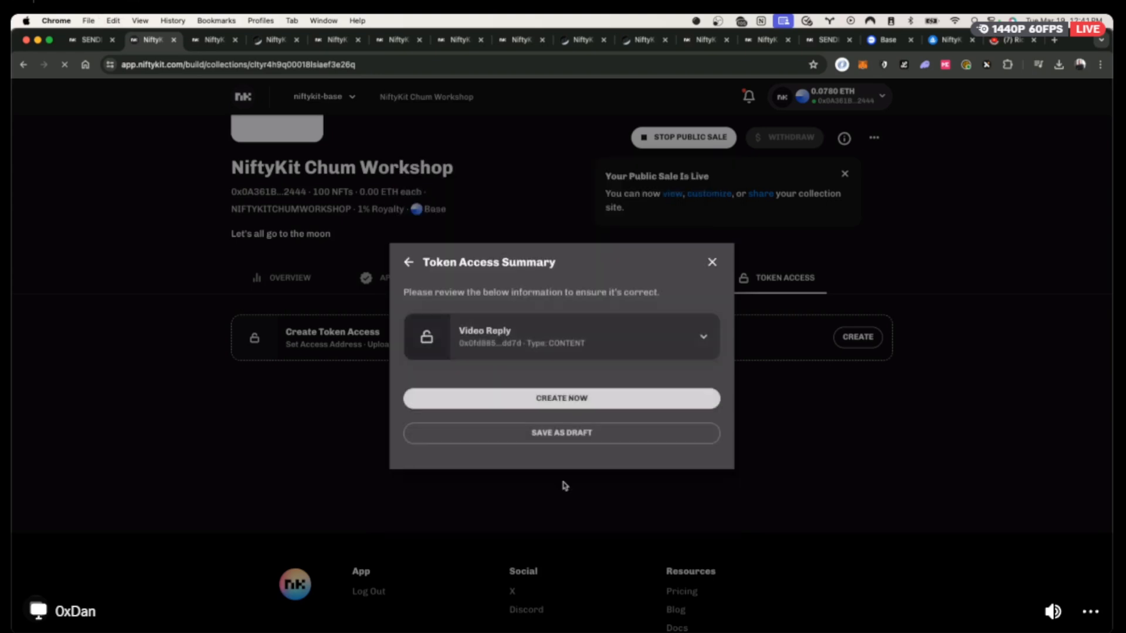
pyautogui.click(554, 399)
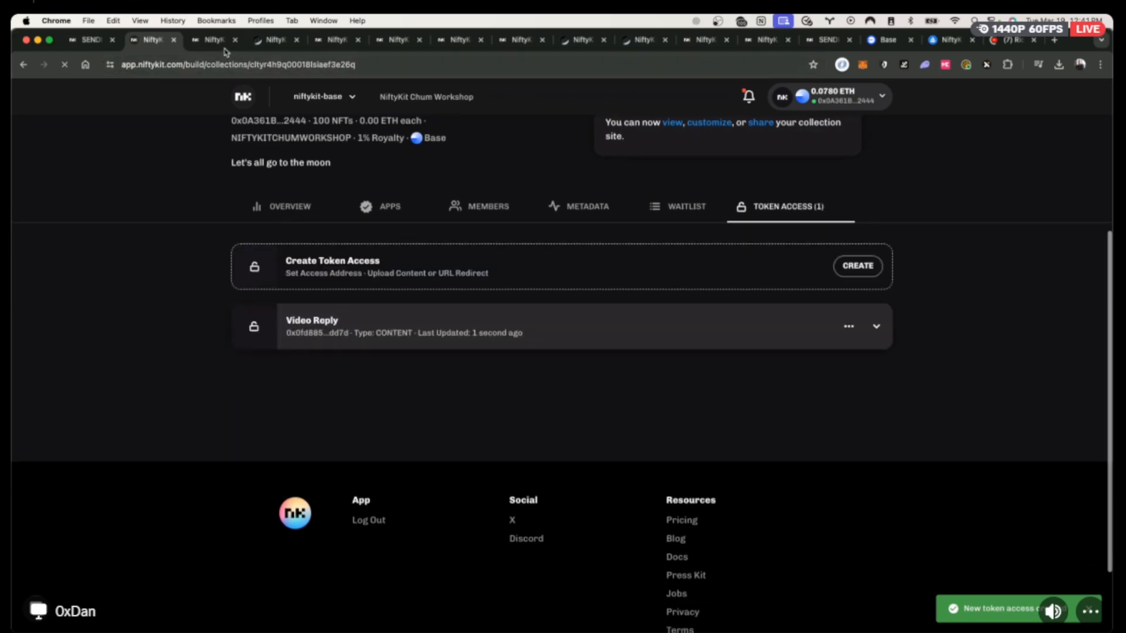
pyautogui.click(214, 41)
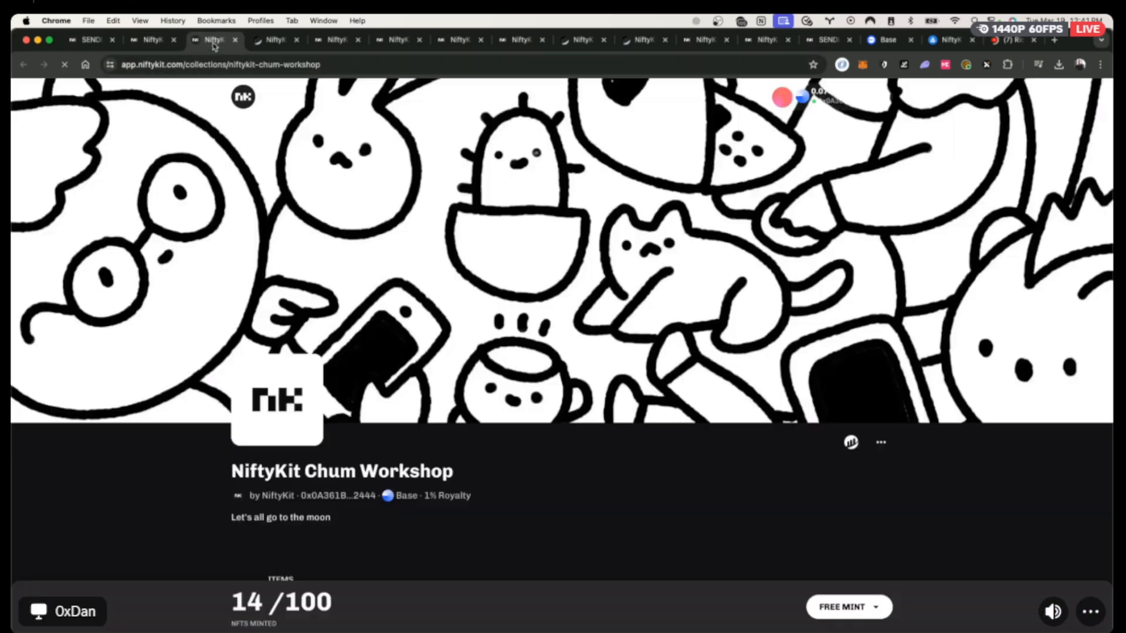
# Unlock Video Reply on the public Token Access tab by signing with the wallet, then return to the dashboard.
pyautogui.scroll(-4, 702, 413)
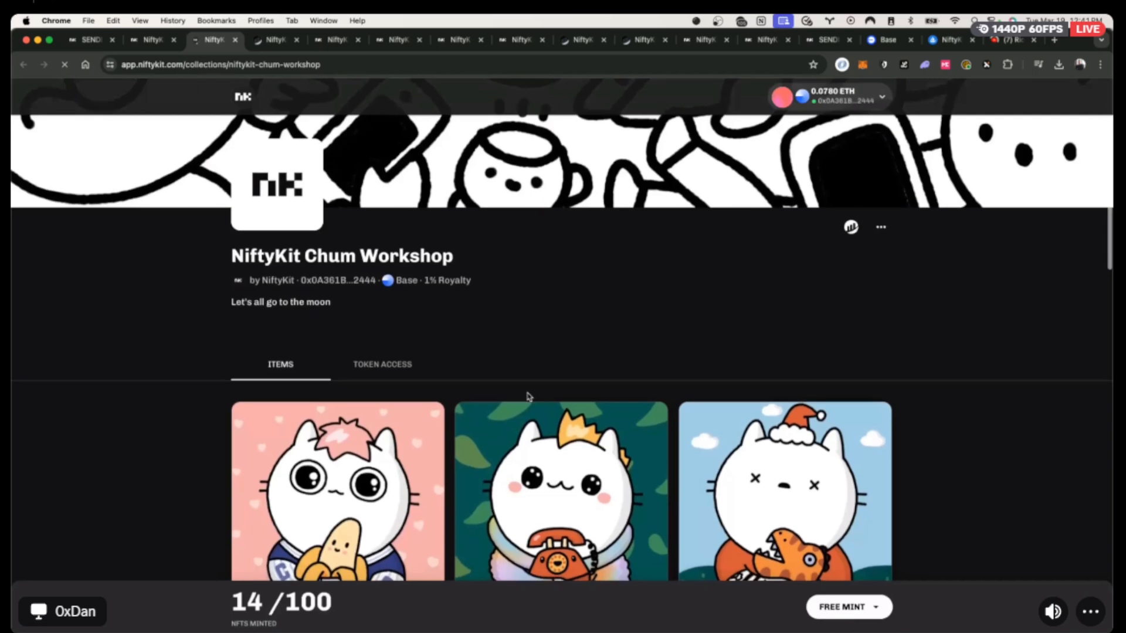
pyautogui.click(377, 366)
pyautogui.scroll(-2, 745, 312)
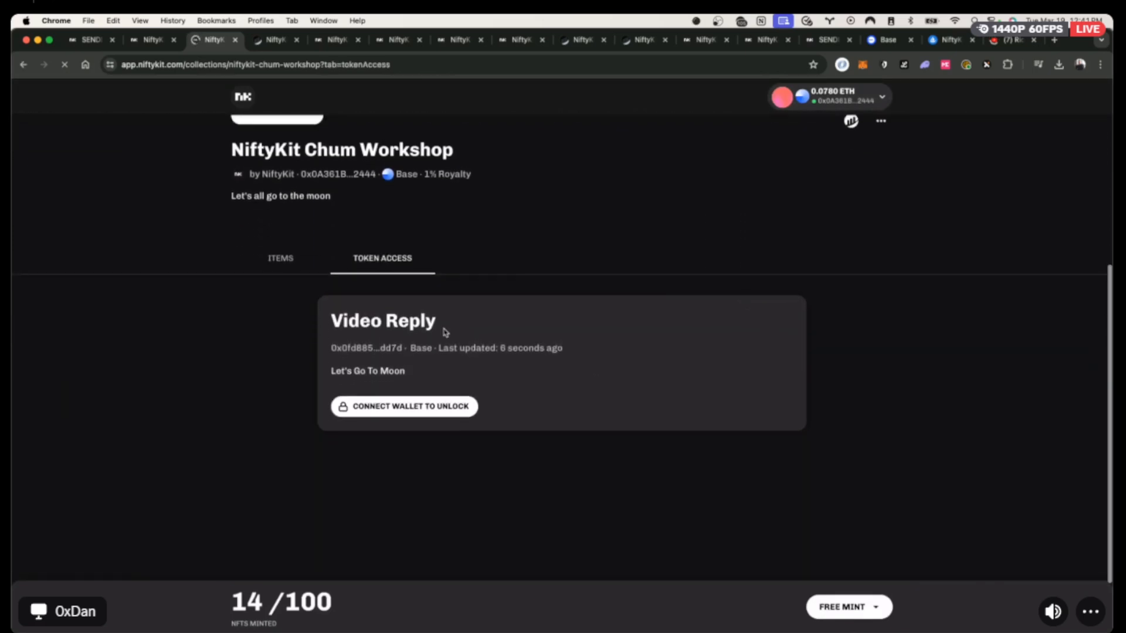
pyautogui.click(417, 408)
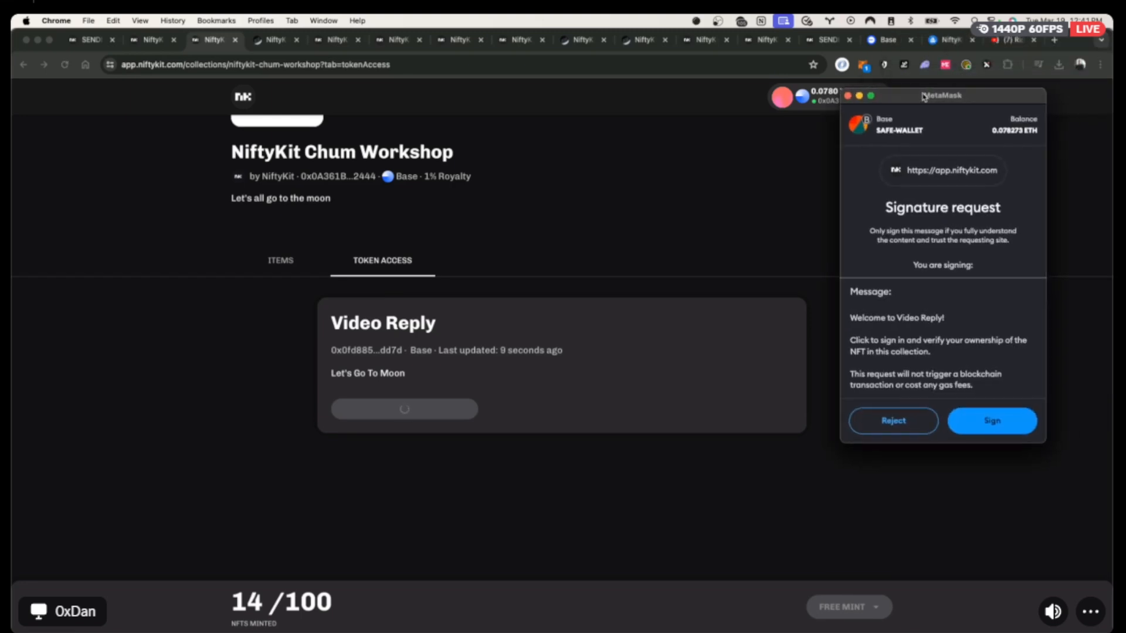
pyautogui.click(990, 421)
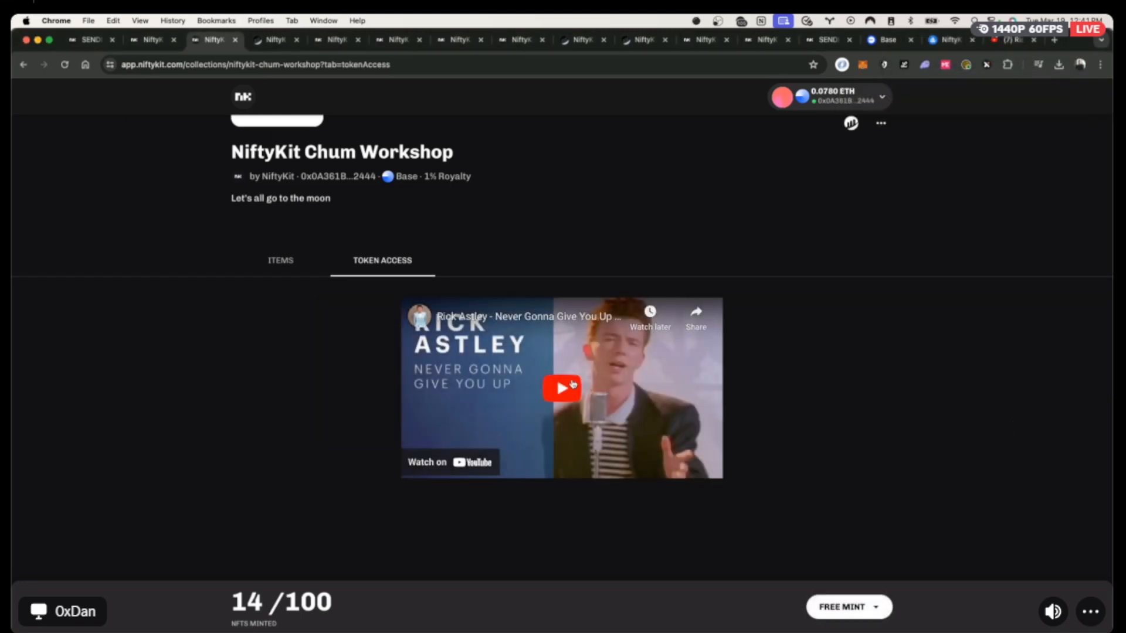
pyautogui.scroll(5, 937, 473)
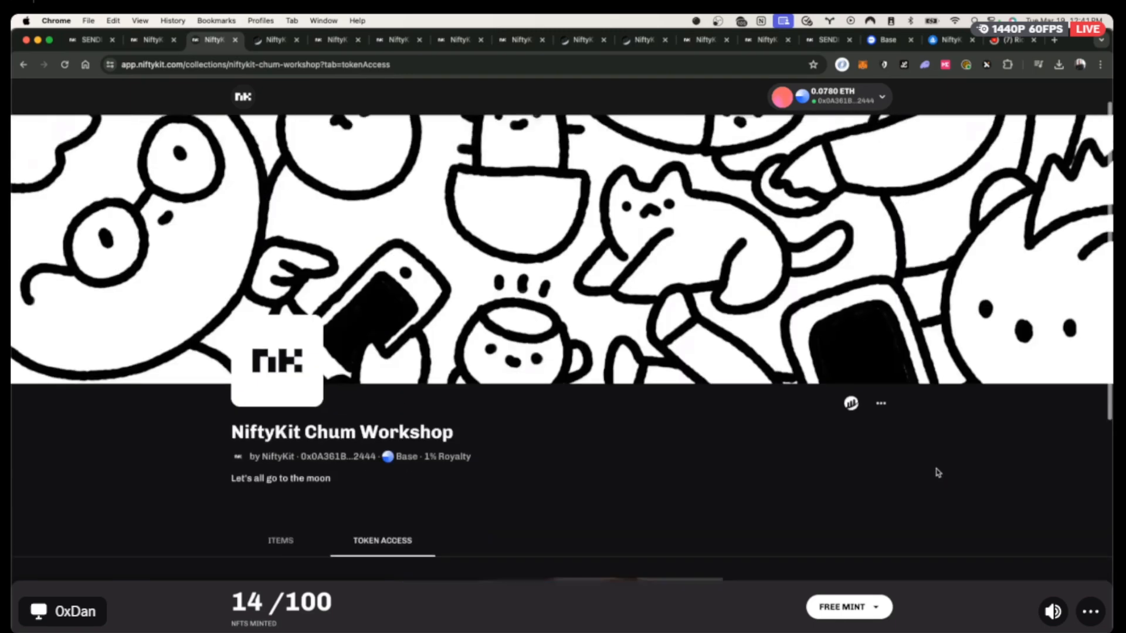
pyautogui.scroll(-4, 936, 473)
pyautogui.scroll(4, 936, 474)
pyautogui.scroll(2, 936, 473)
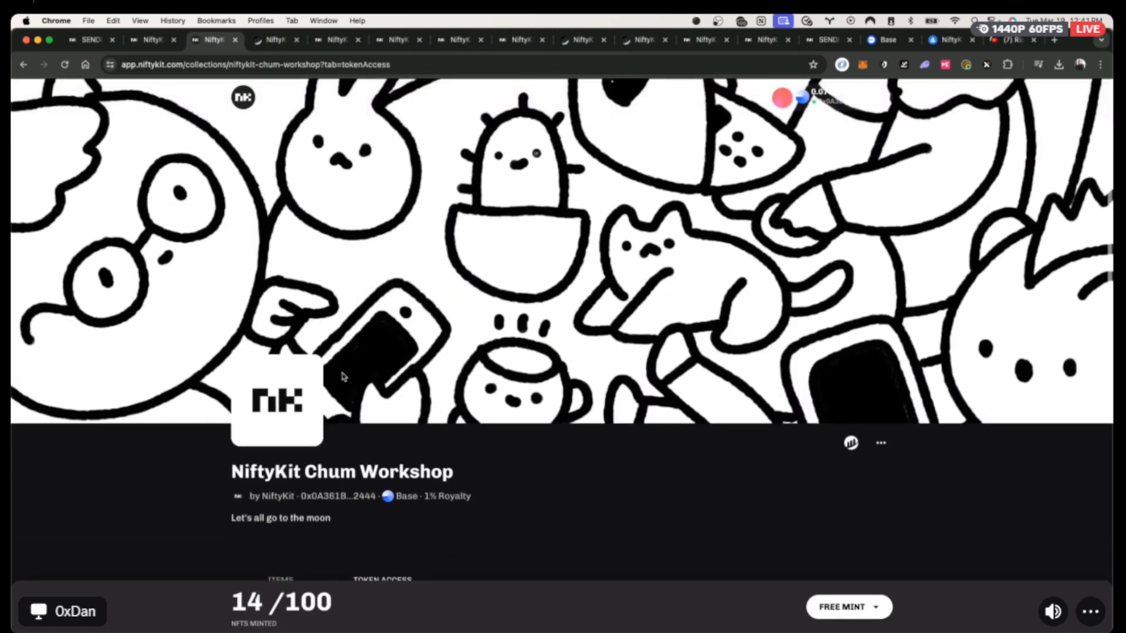
pyautogui.scroll(-2, 674, 446)
pyautogui.scroll(2, 410, 414)
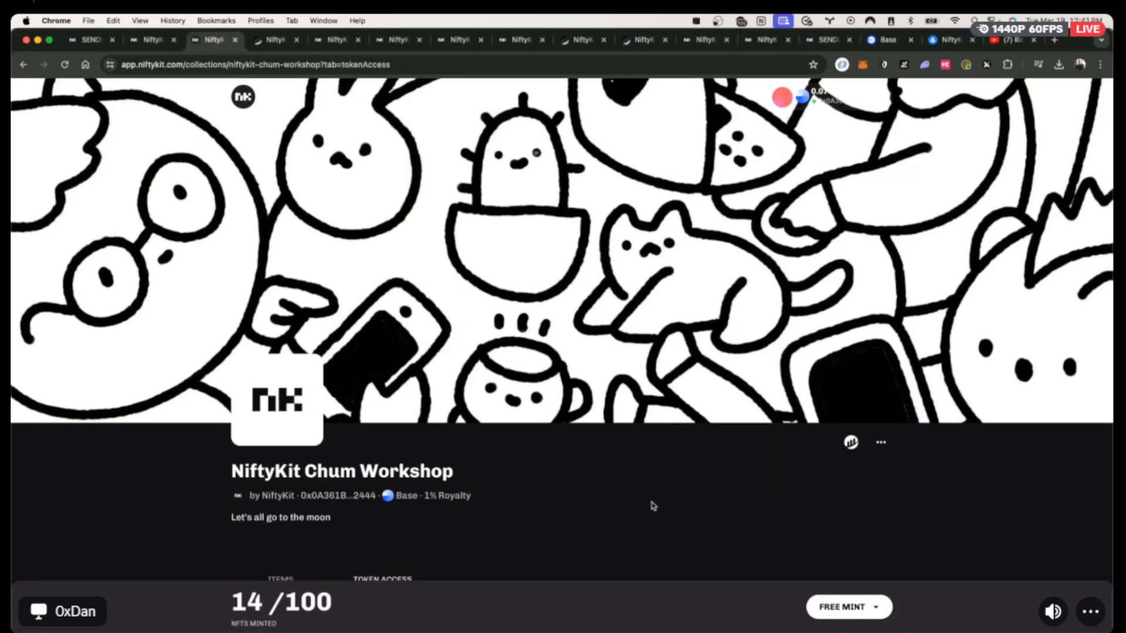
pyautogui.click(145, 44)
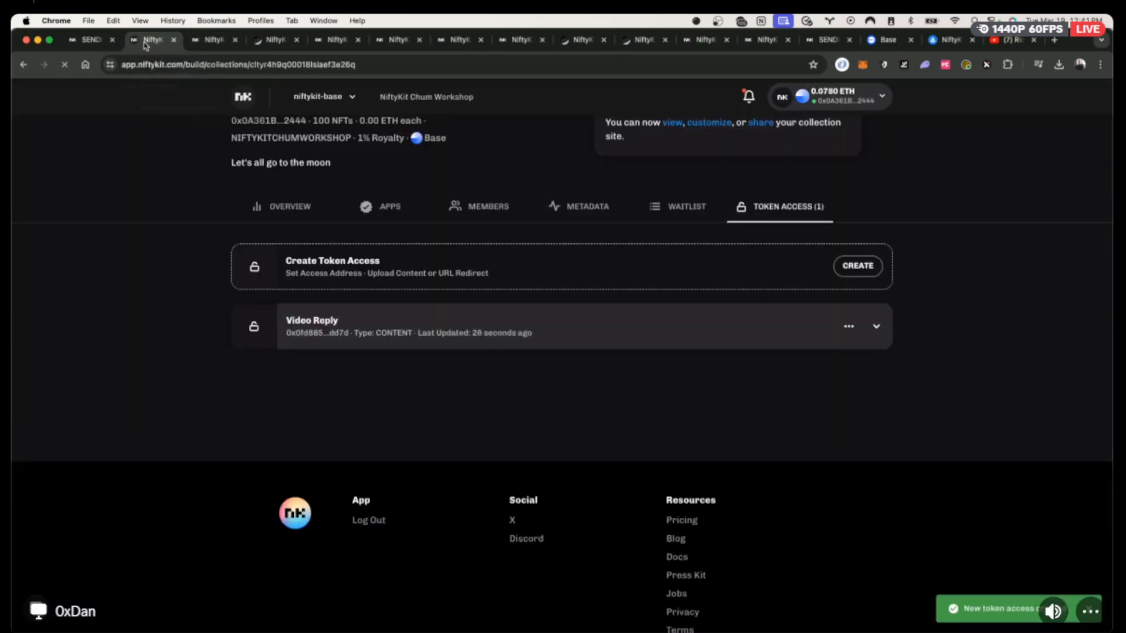
pyautogui.click(111, 45)
pyautogui.scroll(-1, 413, 314)
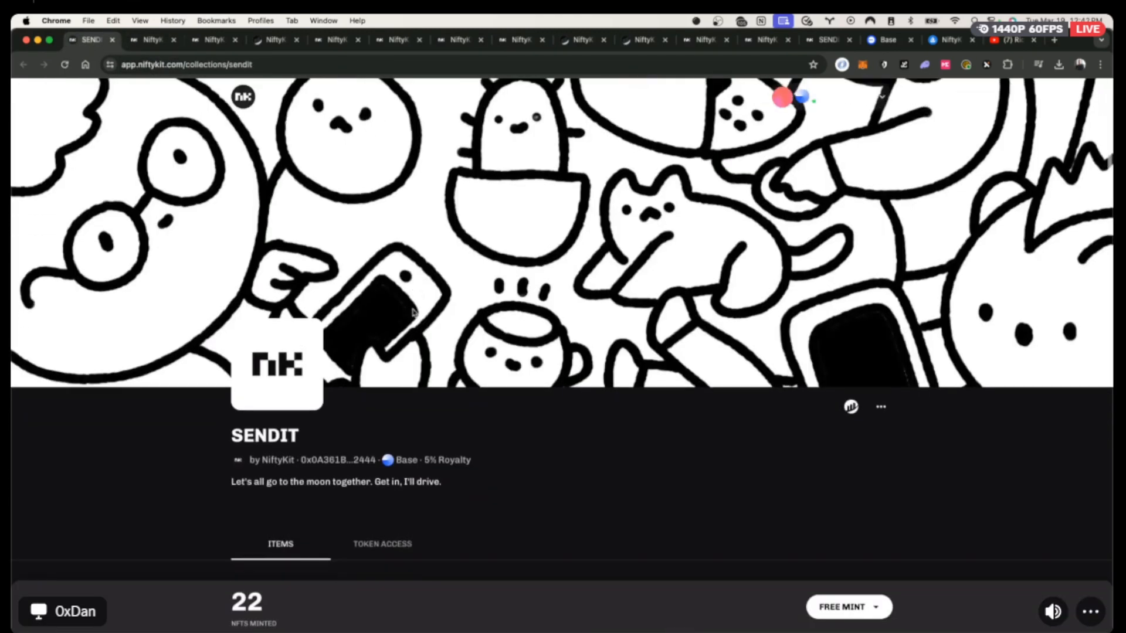
pyautogui.scroll(1, 414, 313)
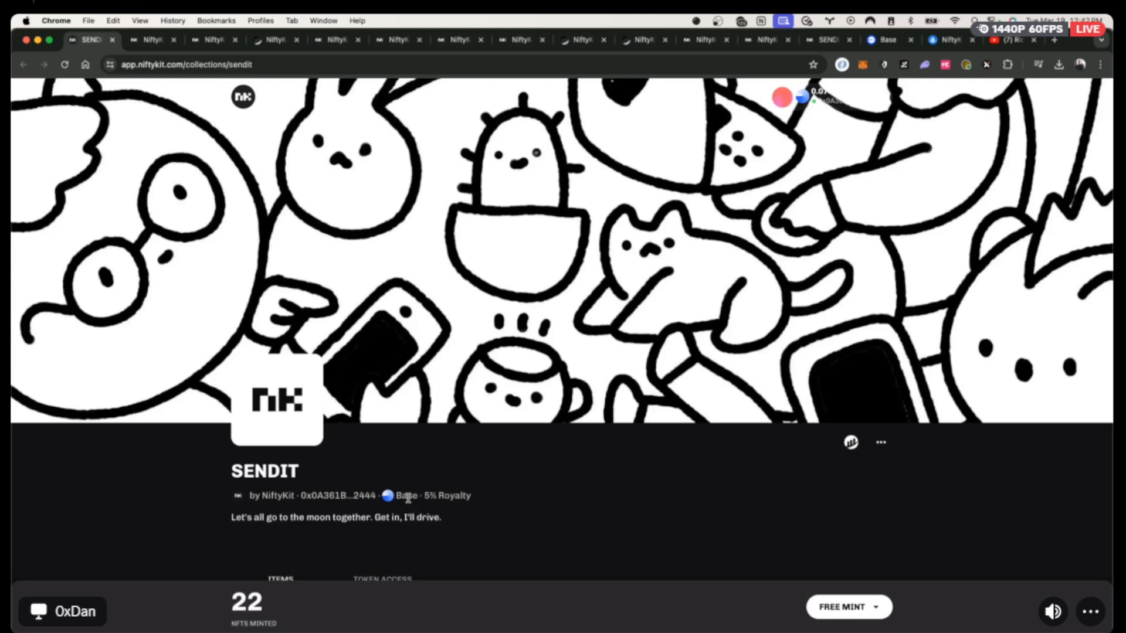
pyautogui.scroll(-4, 404, 463)
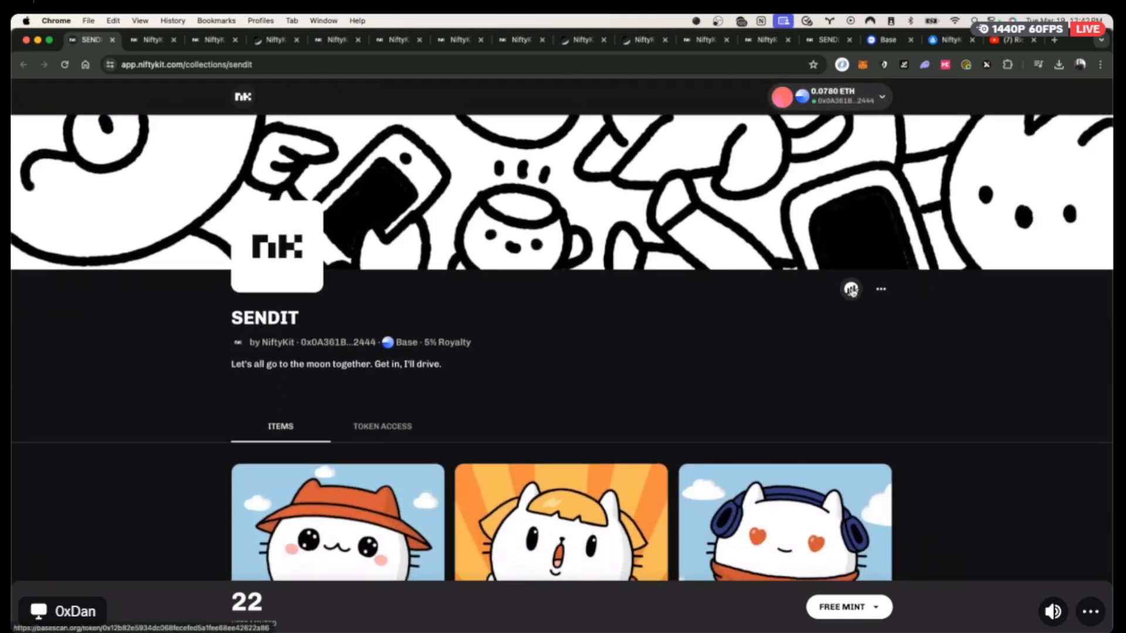
pyautogui.scroll(-6, 672, 379)
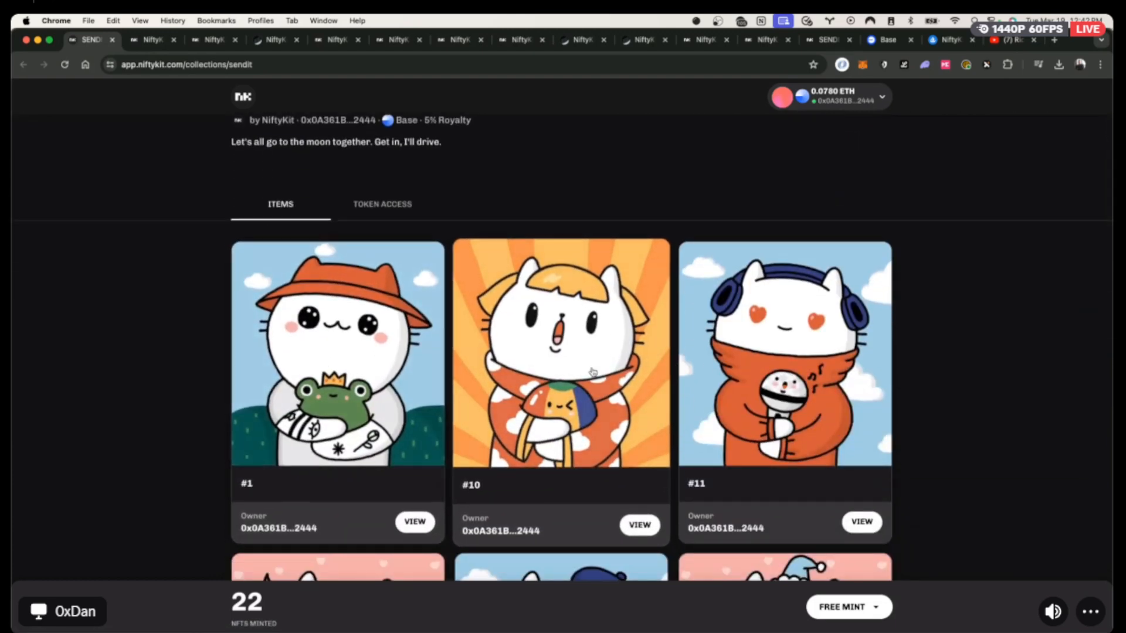
pyautogui.click(150, 44)
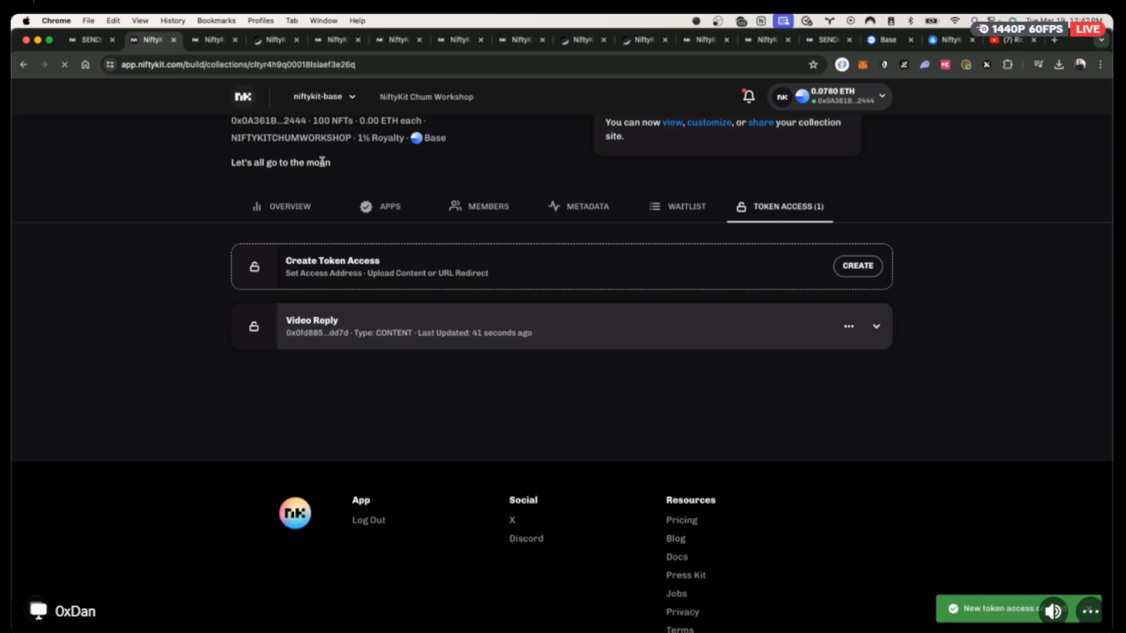
pyautogui.scroll(1, 552, 215)
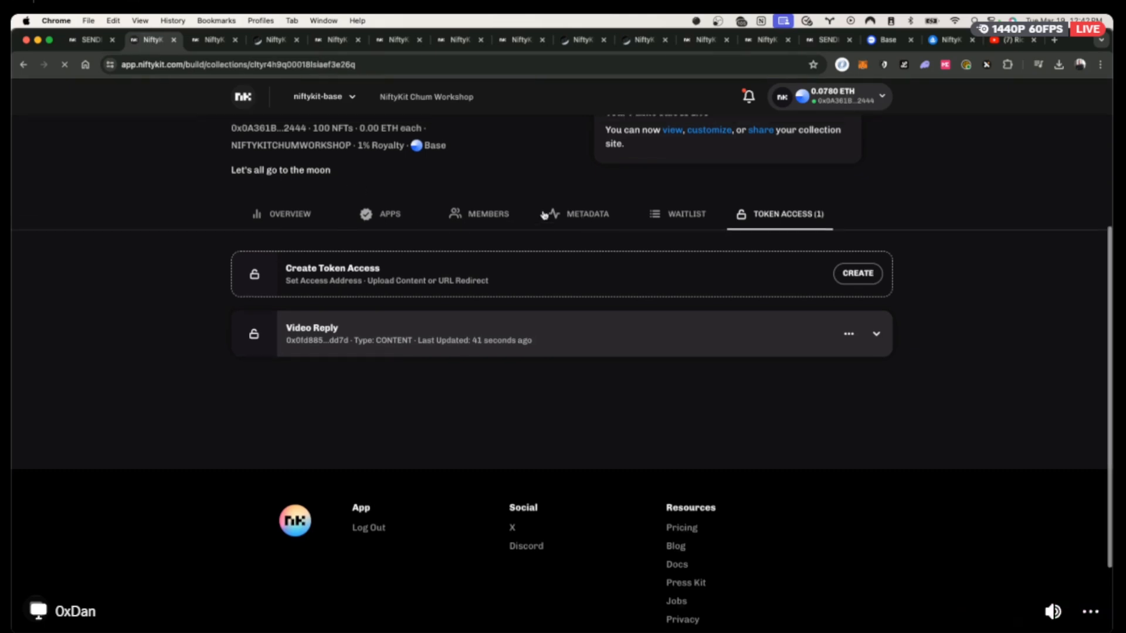
# Apply the Hide all reveal mode so all 25 Chum Workshop tokens become Hidden.
pyautogui.click(585, 225)
pyautogui.click(274, 300)
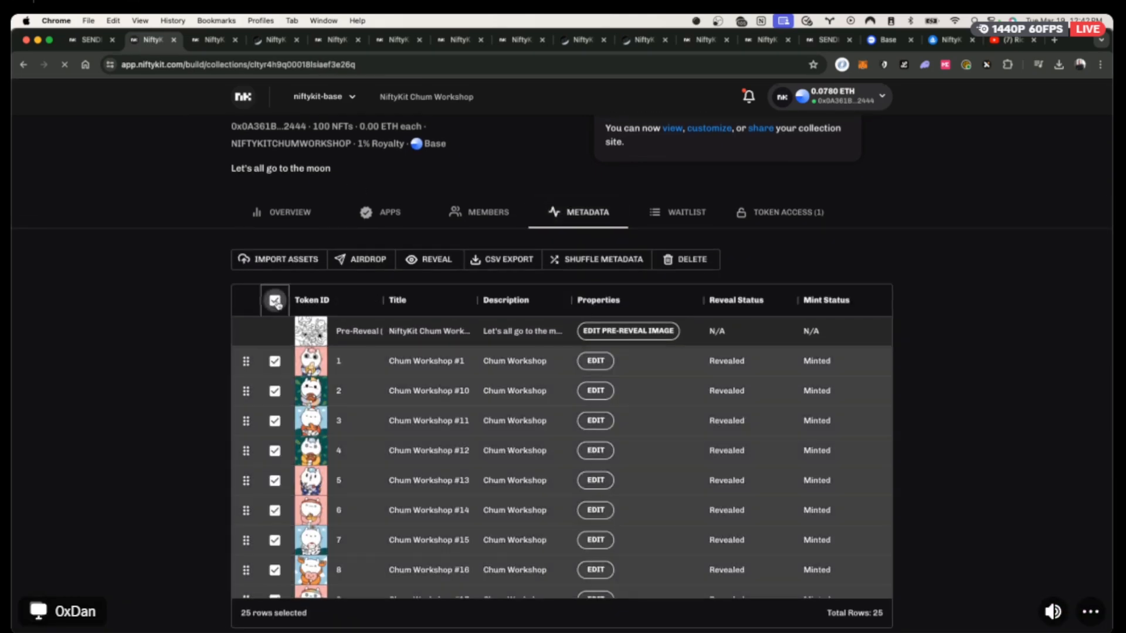
pyautogui.click(427, 259)
pyautogui.click(410, 195)
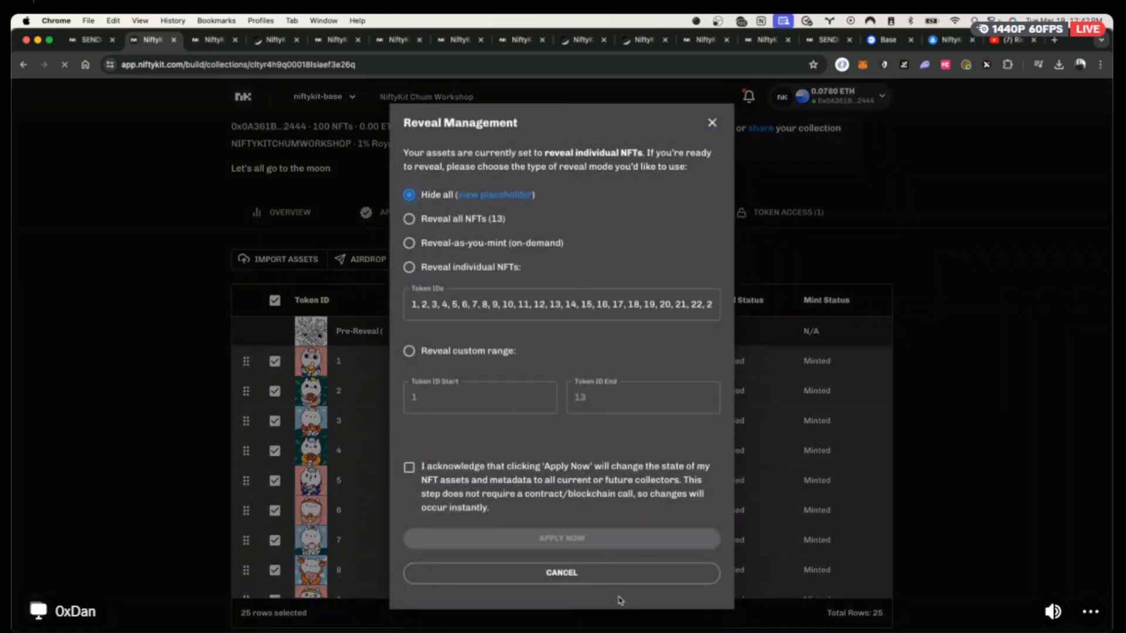
pyautogui.click(425, 467)
pyautogui.click(437, 538)
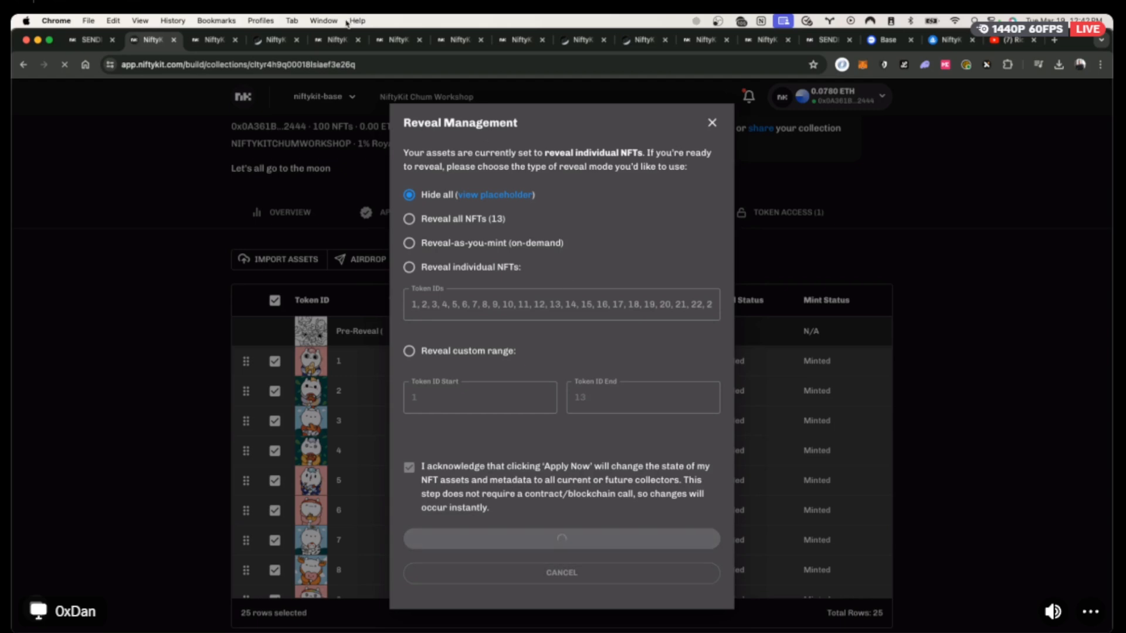
pyautogui.click(712, 293)
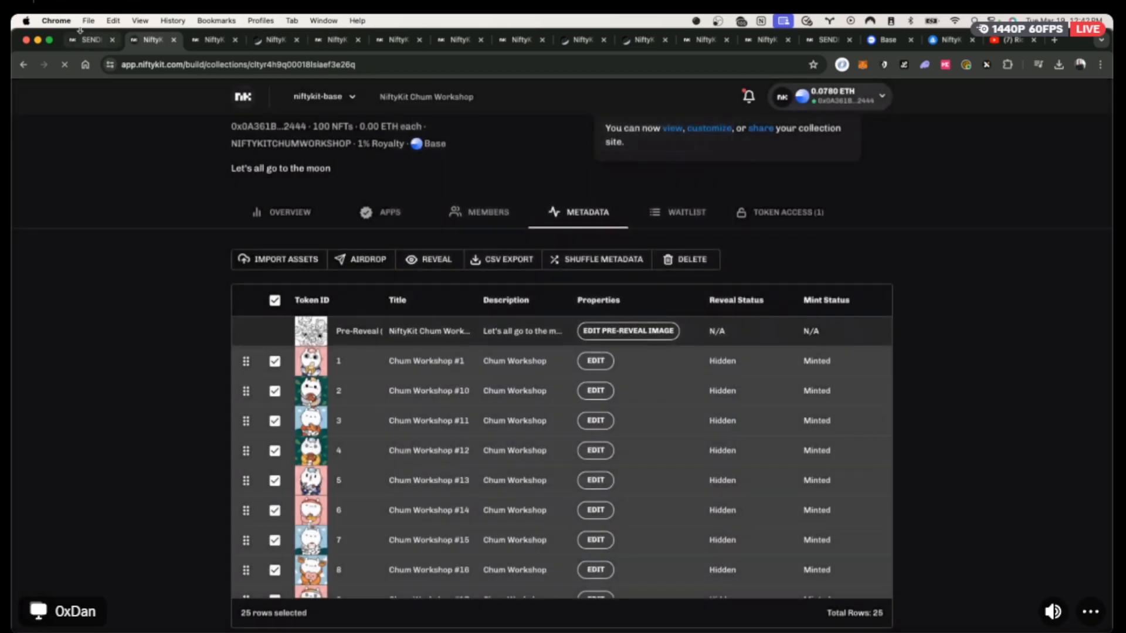
pyautogui.click(214, 45)
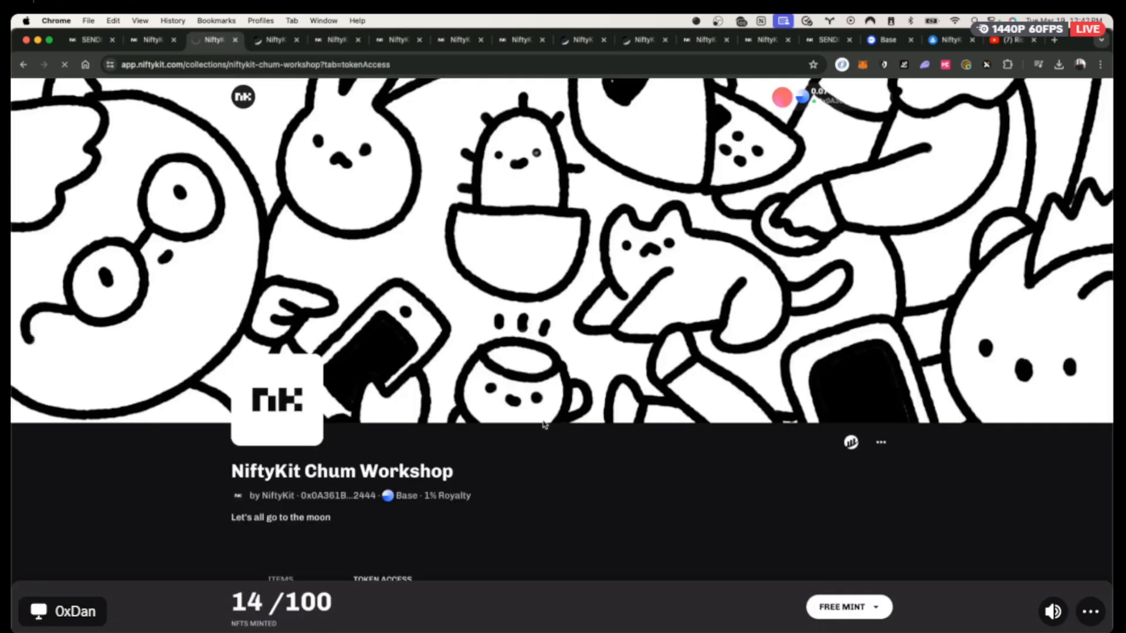
# Browse the item grid, noting the 100 total supply, and open NiftyKit Chum Workshop #1.
pyautogui.scroll(-2, 544, 425)
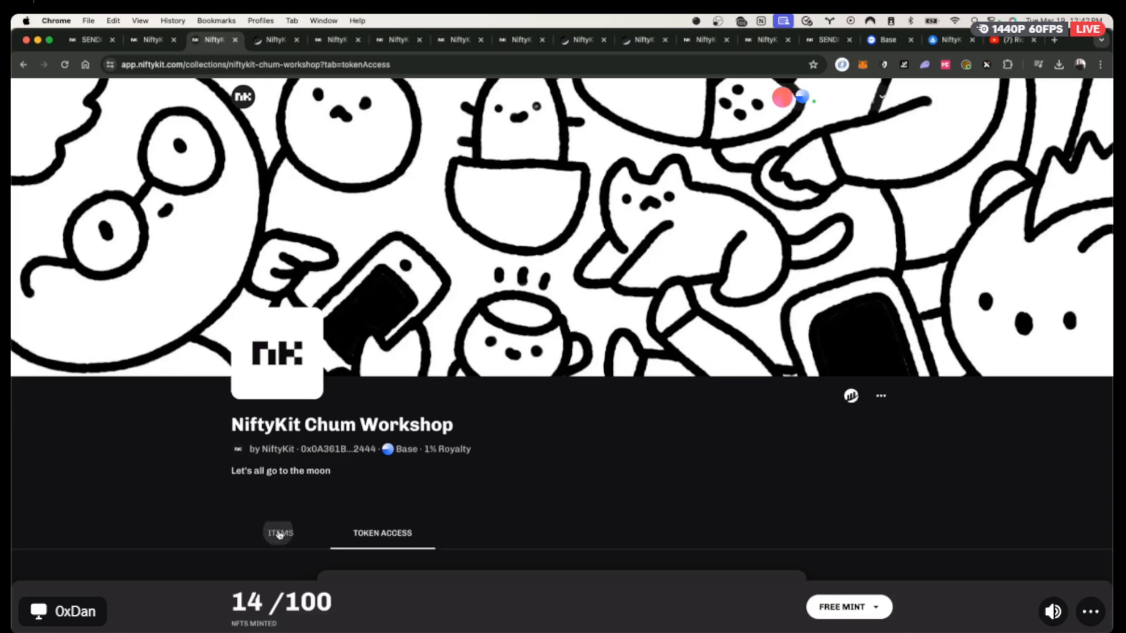
pyautogui.click(279, 533)
pyautogui.scroll(-6, 520, 334)
pyautogui.scroll(1, 305, 299)
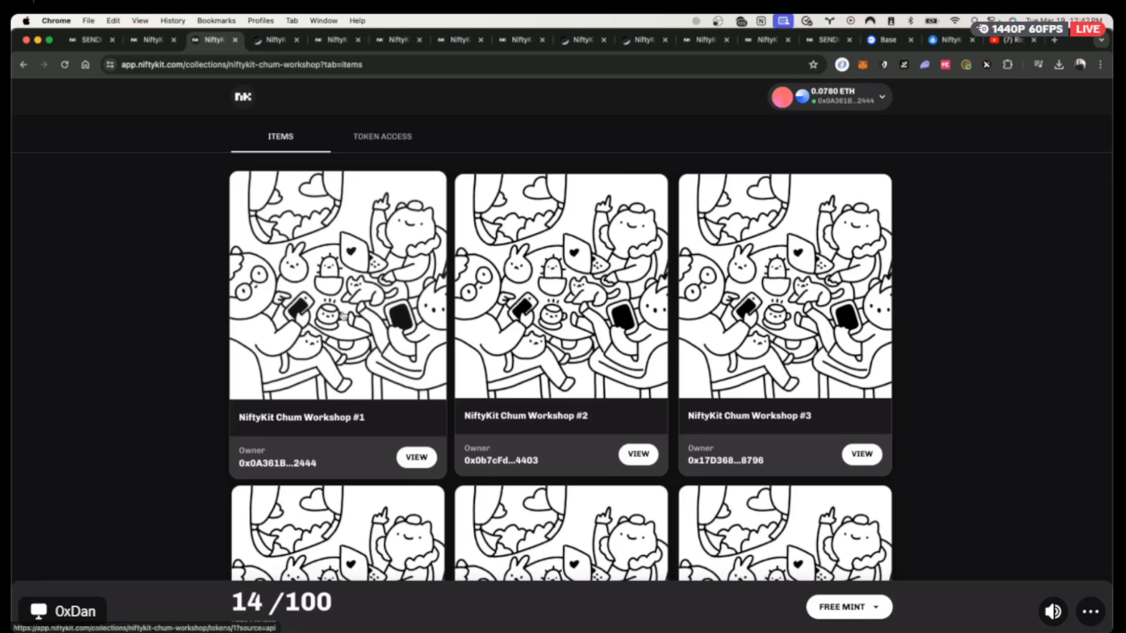
pyautogui.scroll(-10, 593, 346)
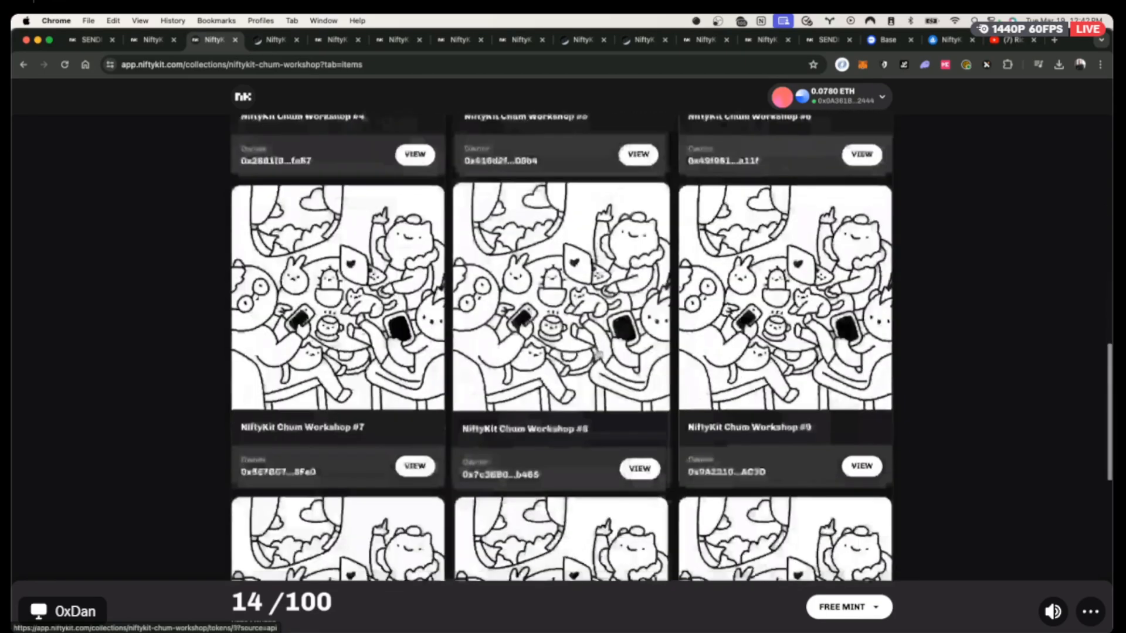
pyautogui.scroll(-10, 597, 354)
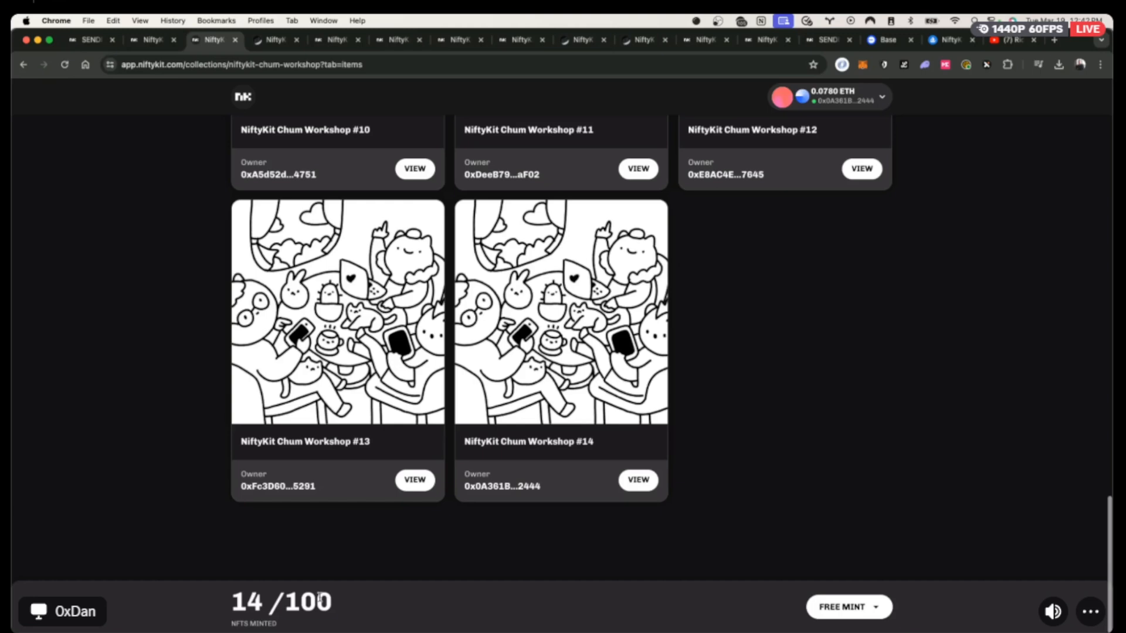
pyautogui.doubleClick(320, 598)
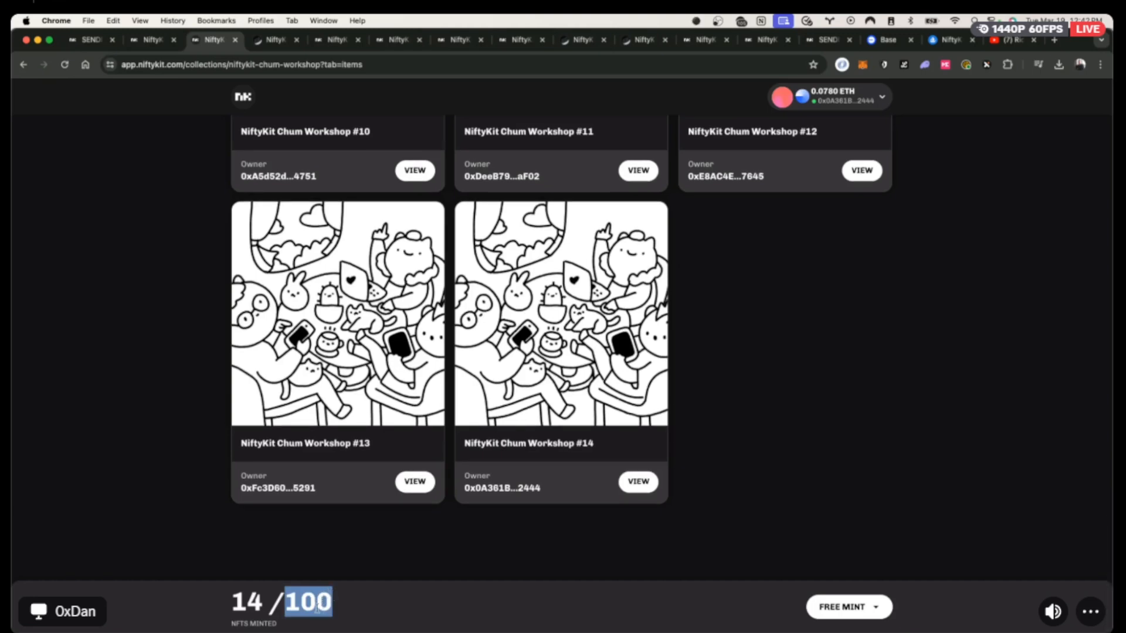
pyautogui.scroll(10, 390, 378)
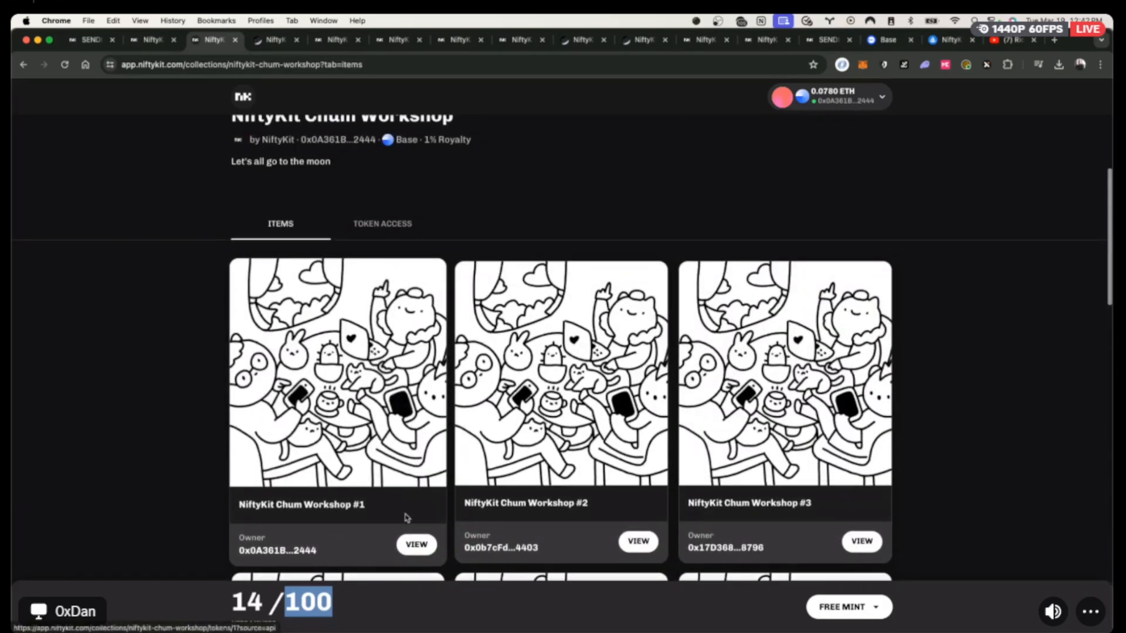
pyautogui.click(416, 545)
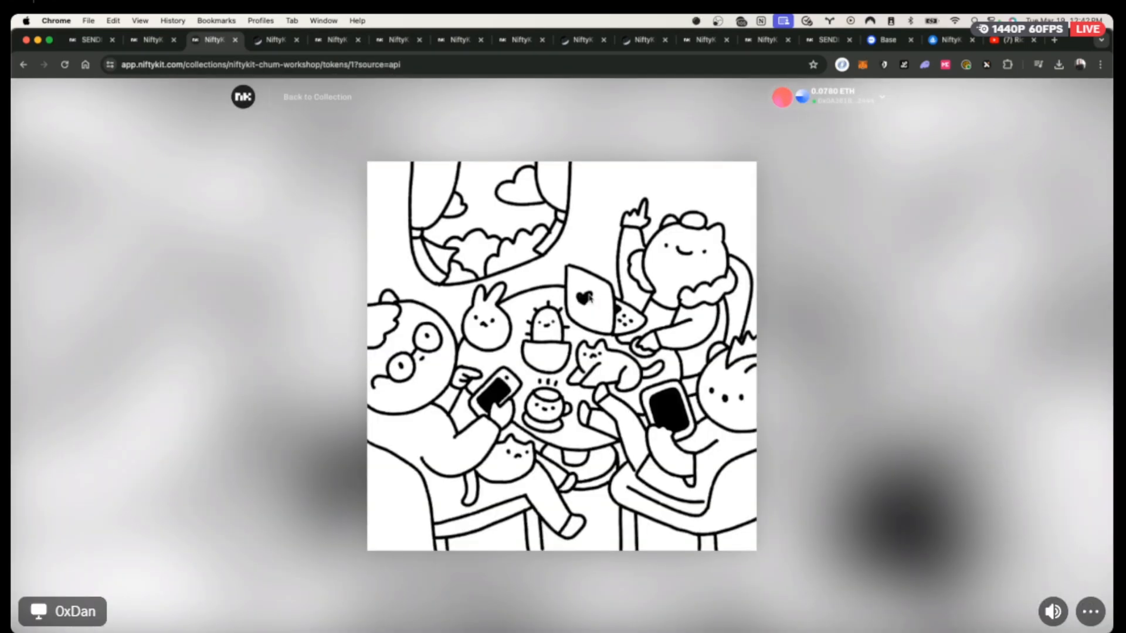